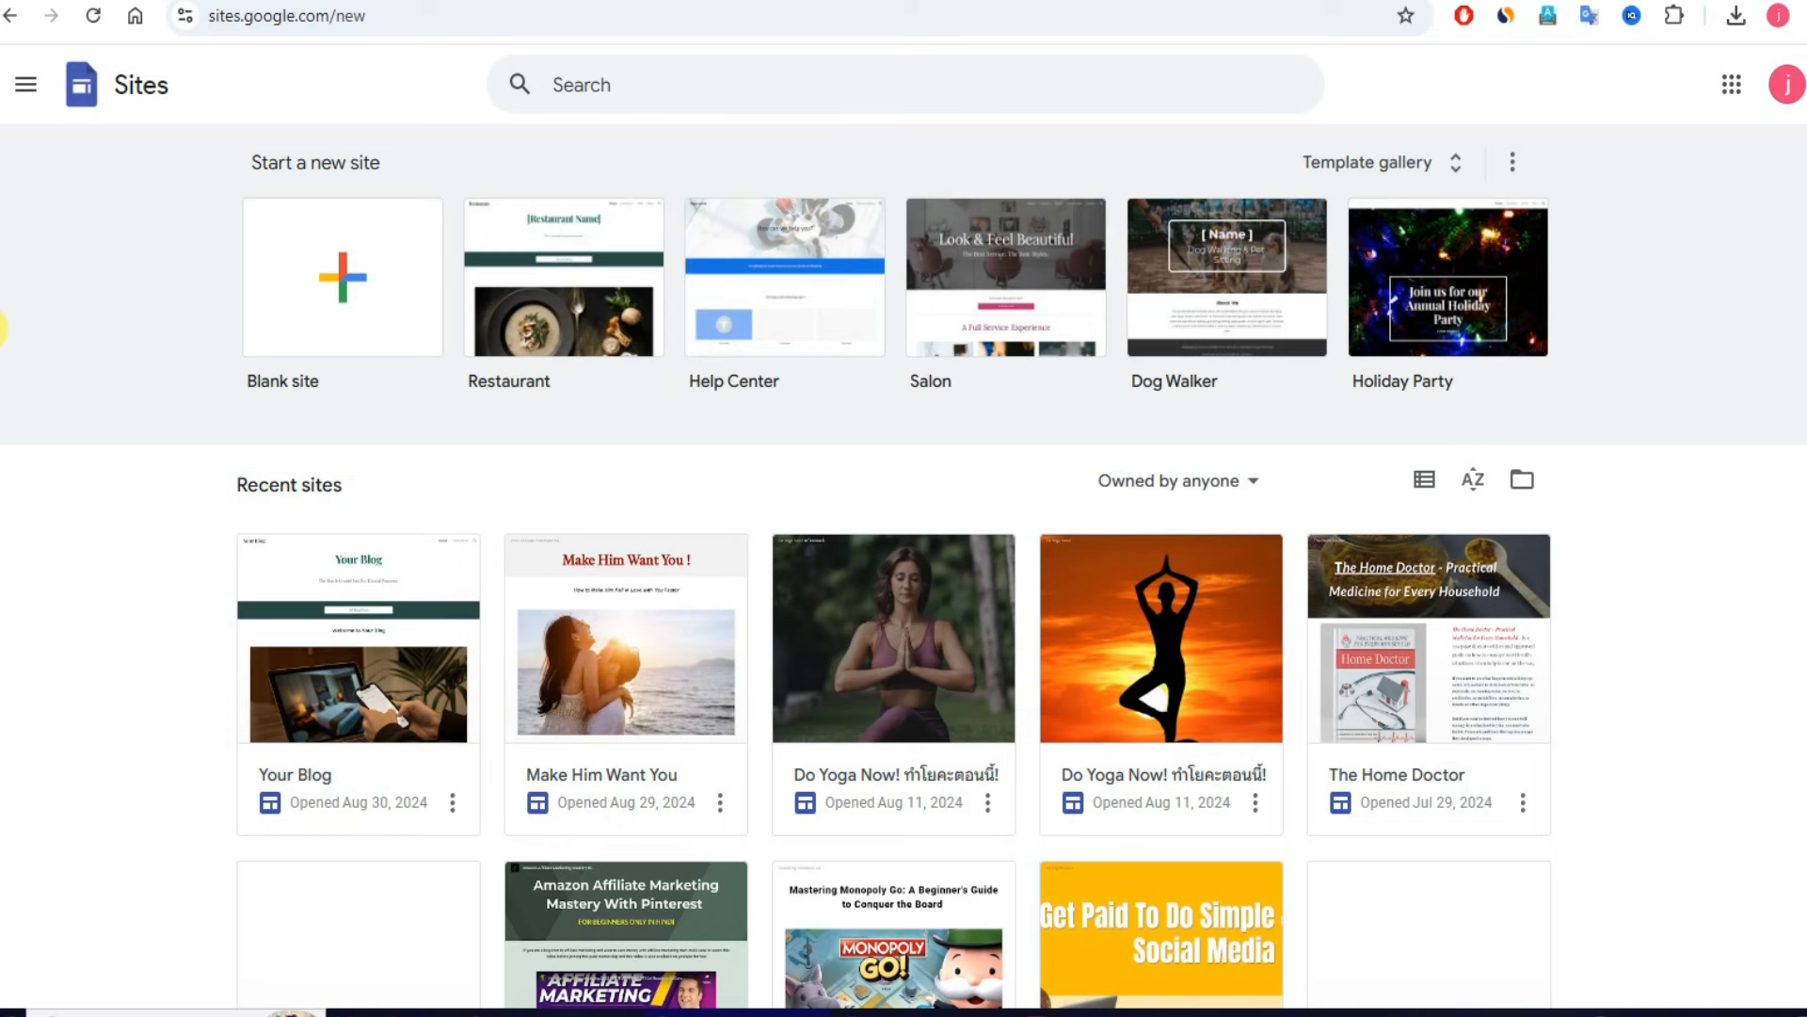
Step: Create a new blank site in Google Sites
{"action": "left_click", "coordinate": [339, 283]}
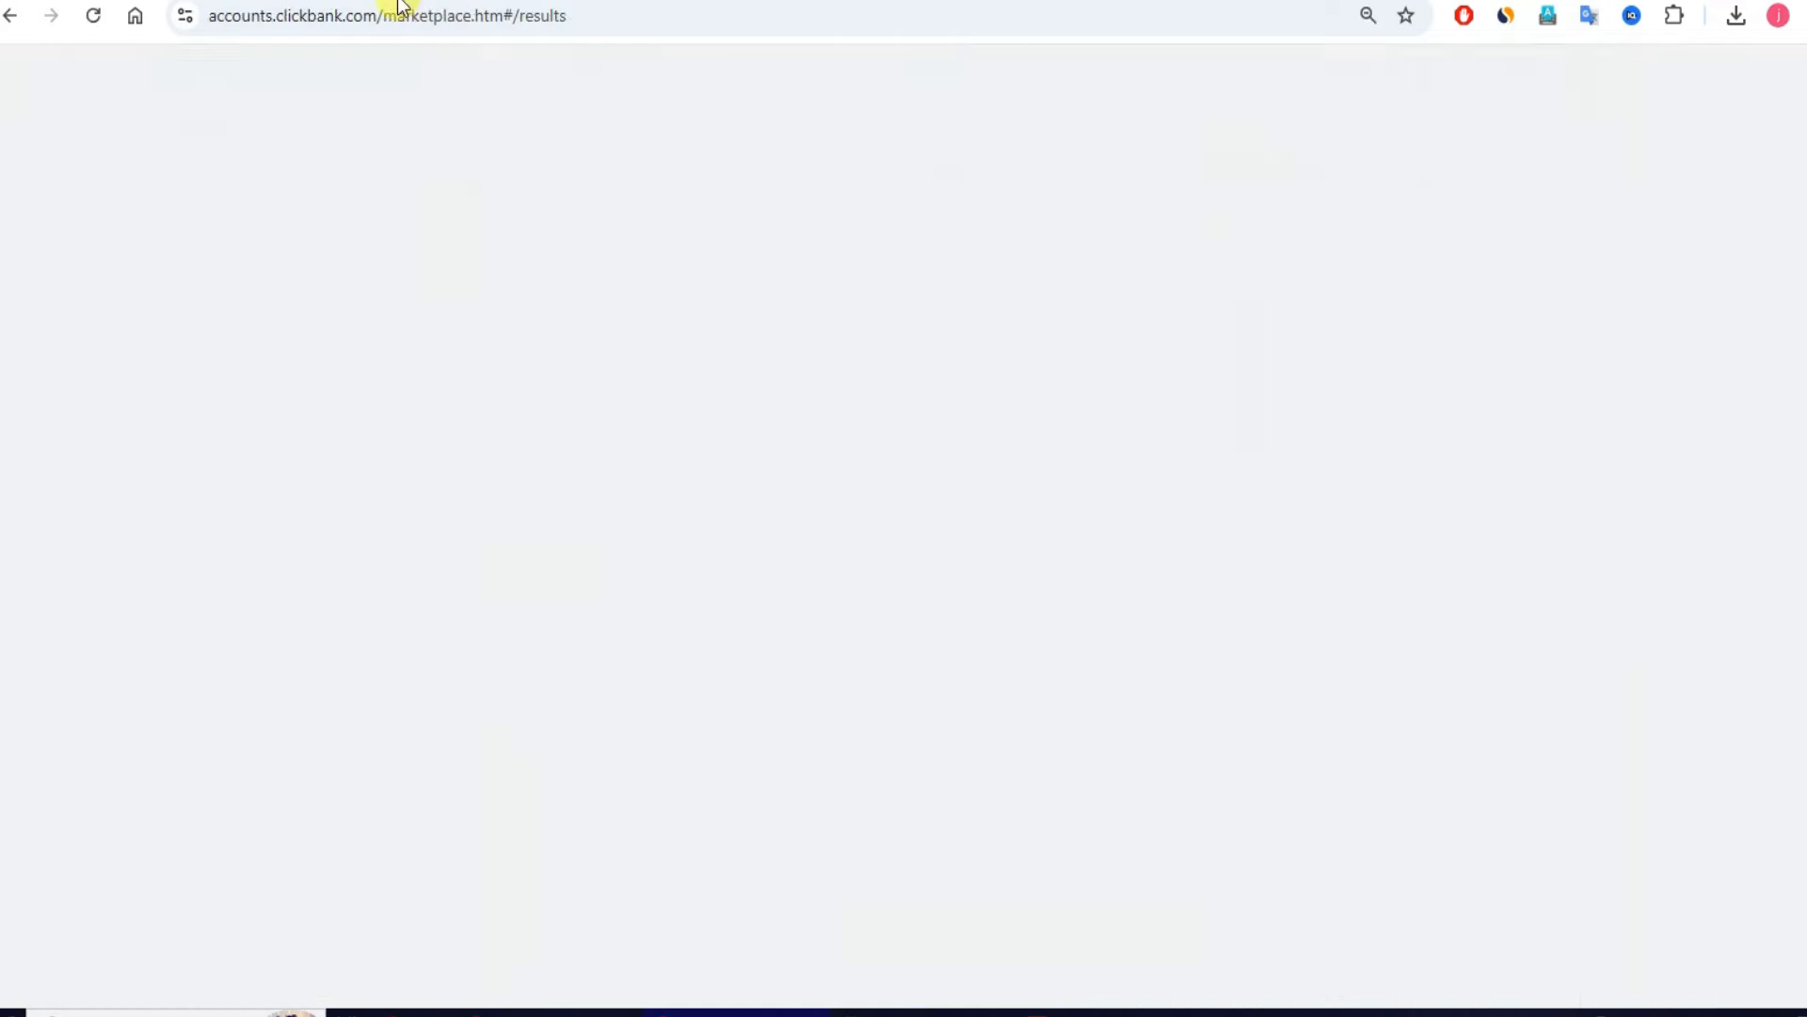
Step: Switch to the ClickBank marketplace and browse the Top Offers list for a product to promote
{"action": "scroll", "coordinate": [562, 352], "scroll_direction": "up", "scroll_amount": 8}
{"action": "scroll", "coordinate": [726, 449], "scroll_direction": "down", "scroll_amount": 4}
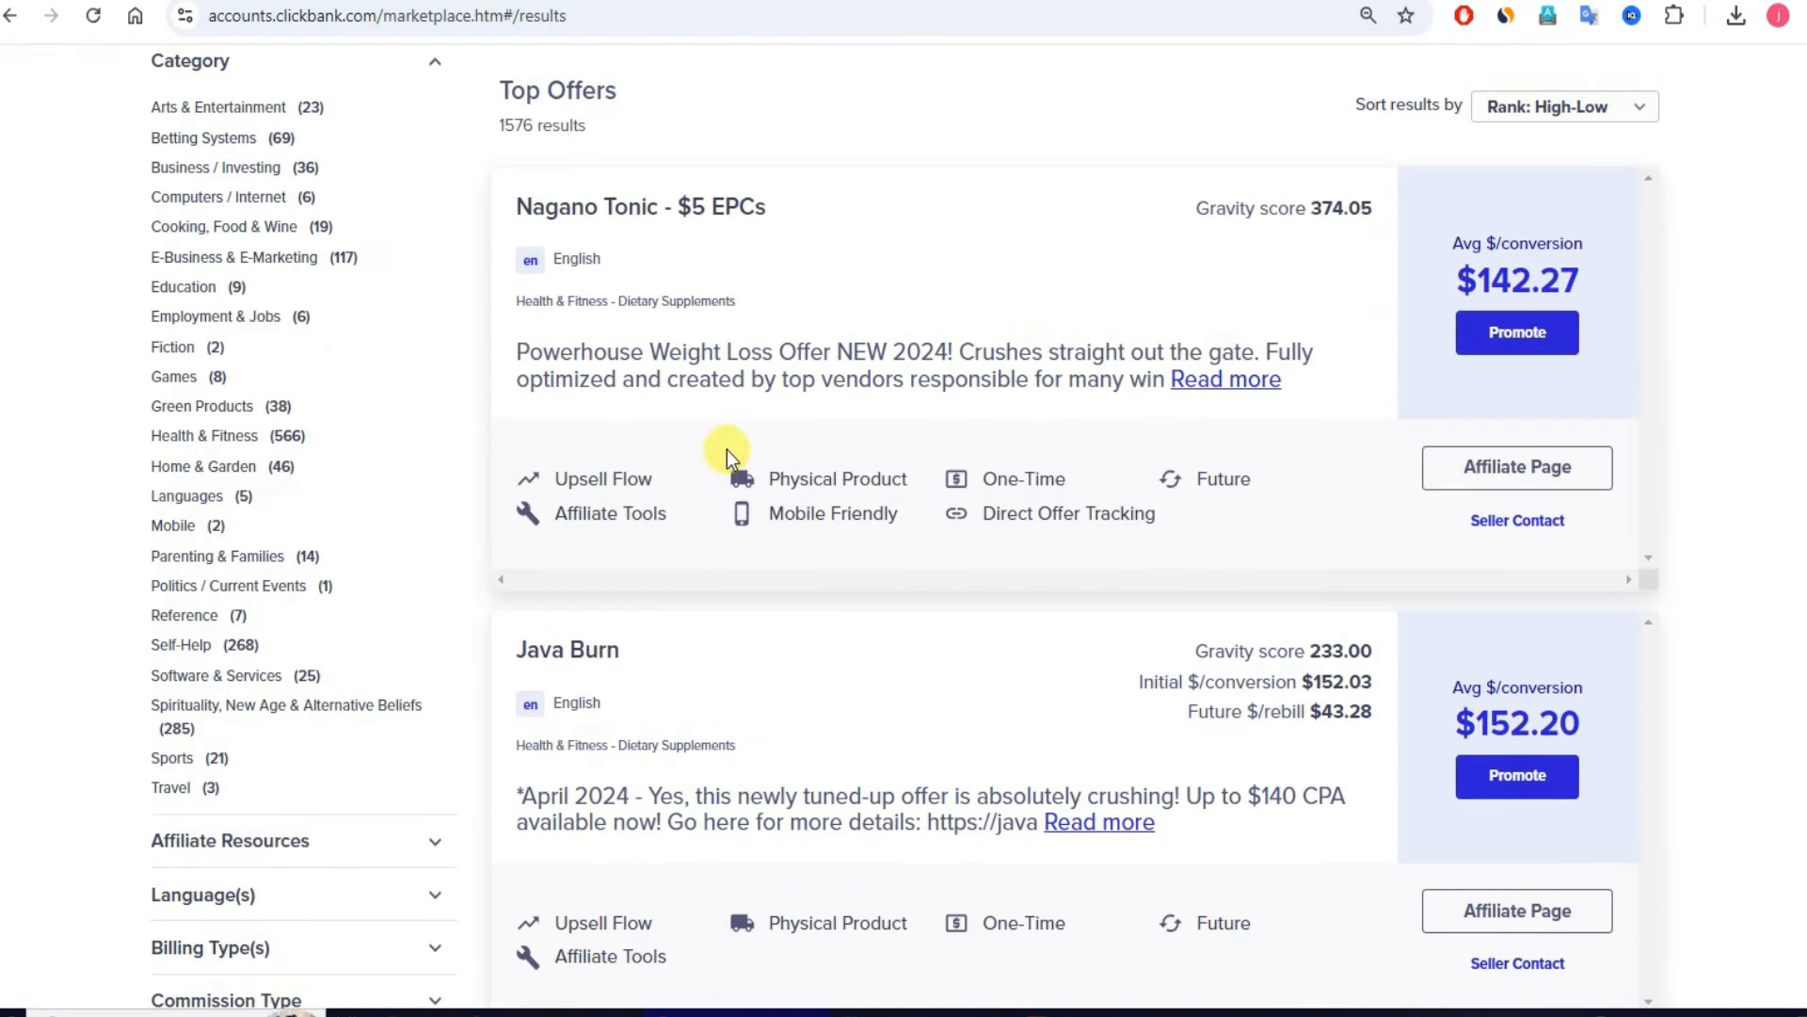
{"action": "scroll", "coordinate": [690, 629], "scroll_direction": "up", "scroll_amount": 4}
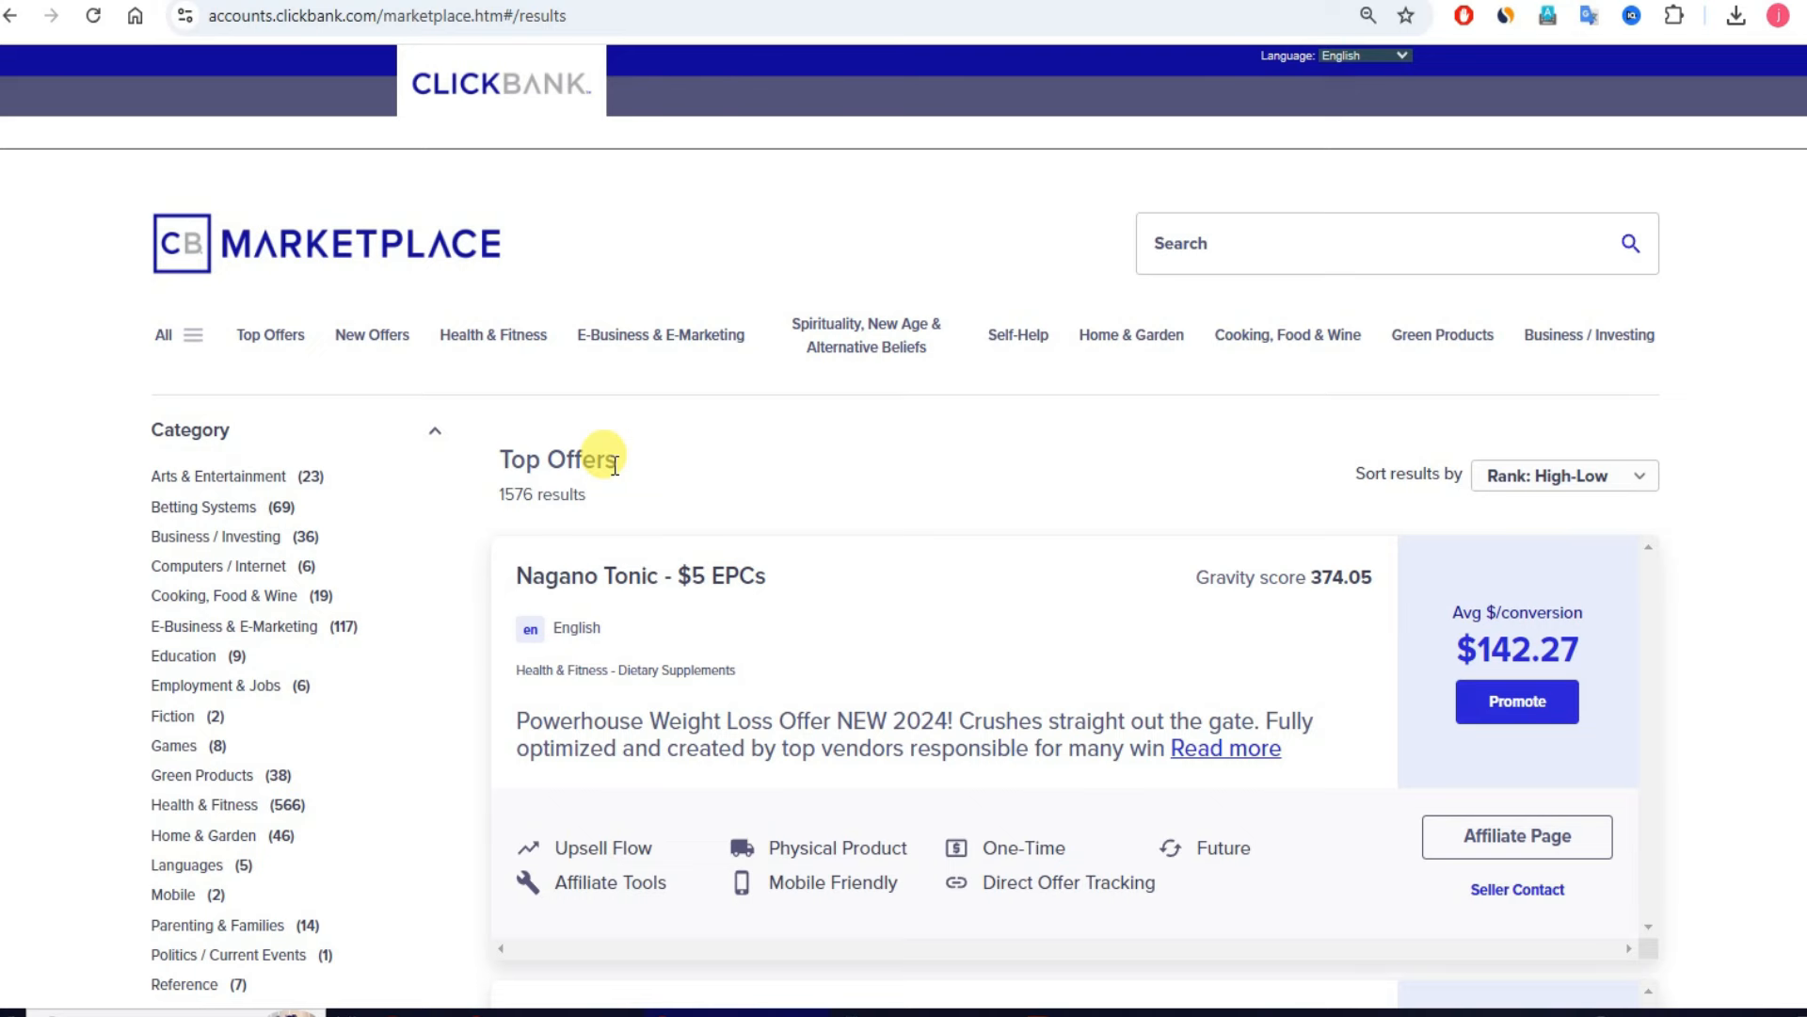
{"action": "scroll", "coordinate": [696, 416], "scroll_direction": "down", "scroll_amount": 4}
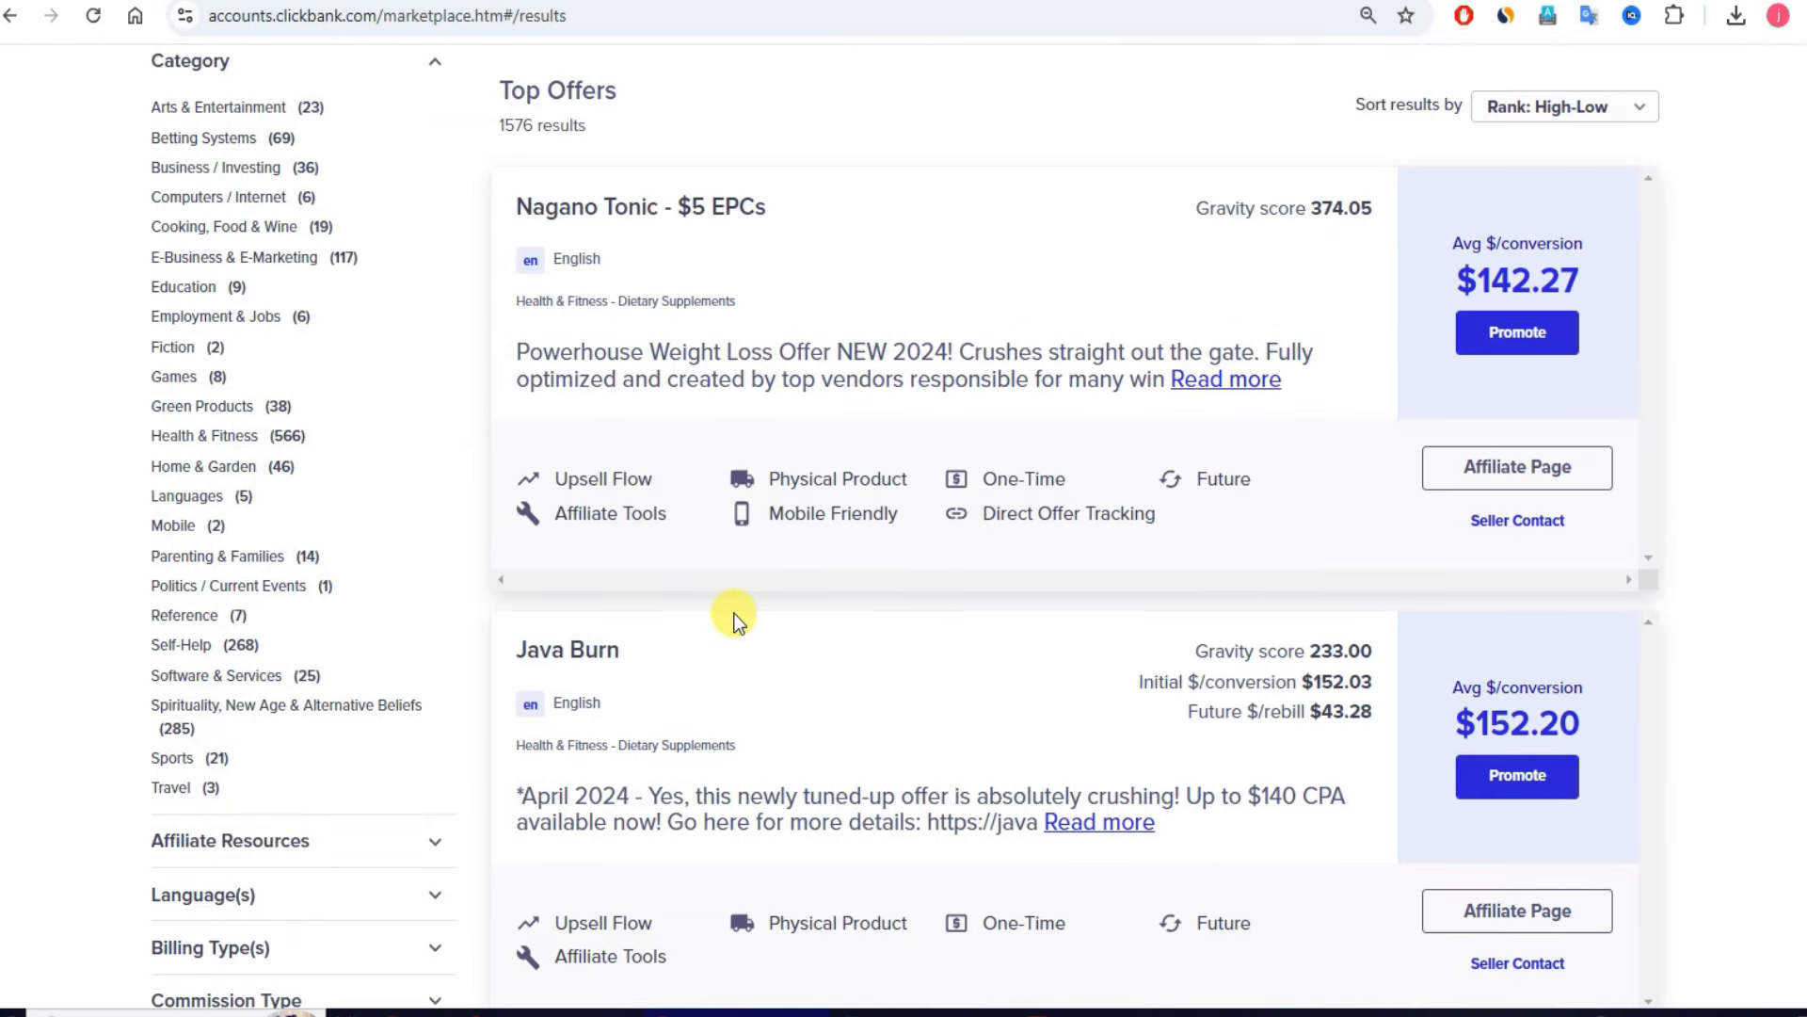
{"action": "scroll", "coordinate": [723, 618], "scroll_direction": "down", "scroll_amount": 3}
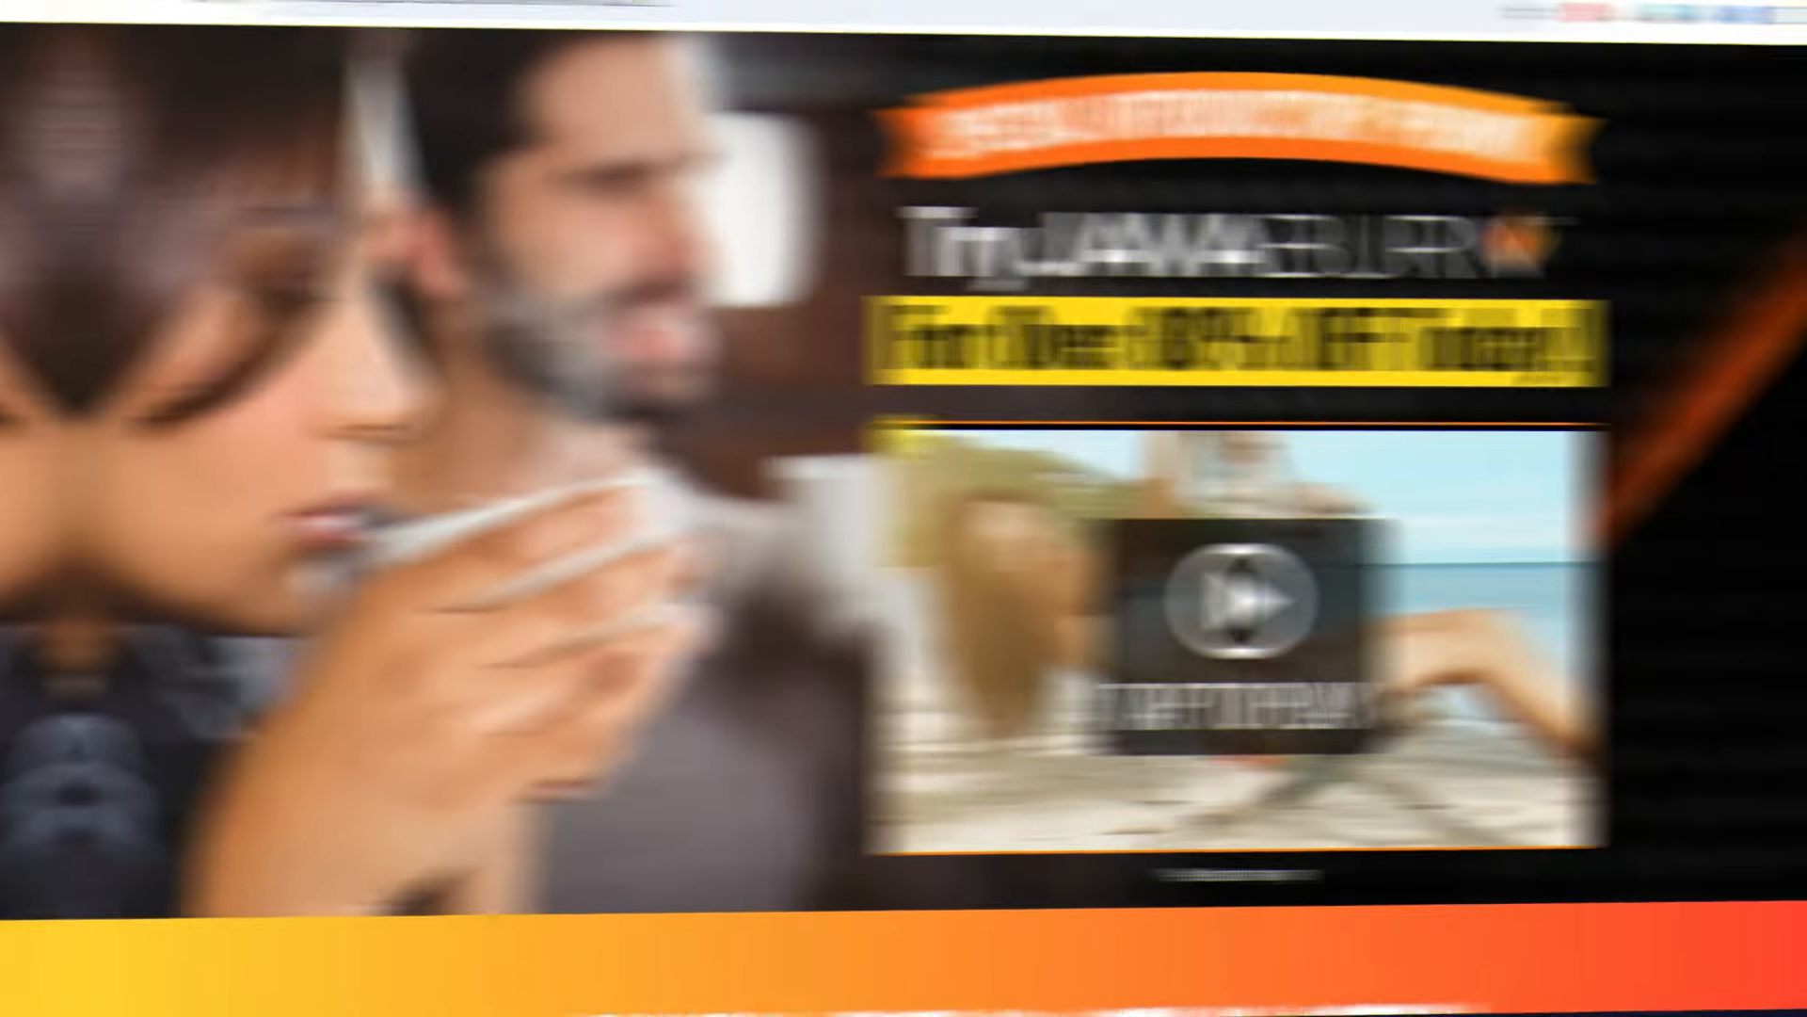
Step: Examine the Java Burn sales page, including its package pricing, product description and FAQ
{"action": "scroll", "coordinate": [787, 439], "scroll_direction": "down", "scroll_amount": 8}
{"action": "scroll", "coordinate": [770, 444], "scroll_direction": "down", "scroll_amount": 20}
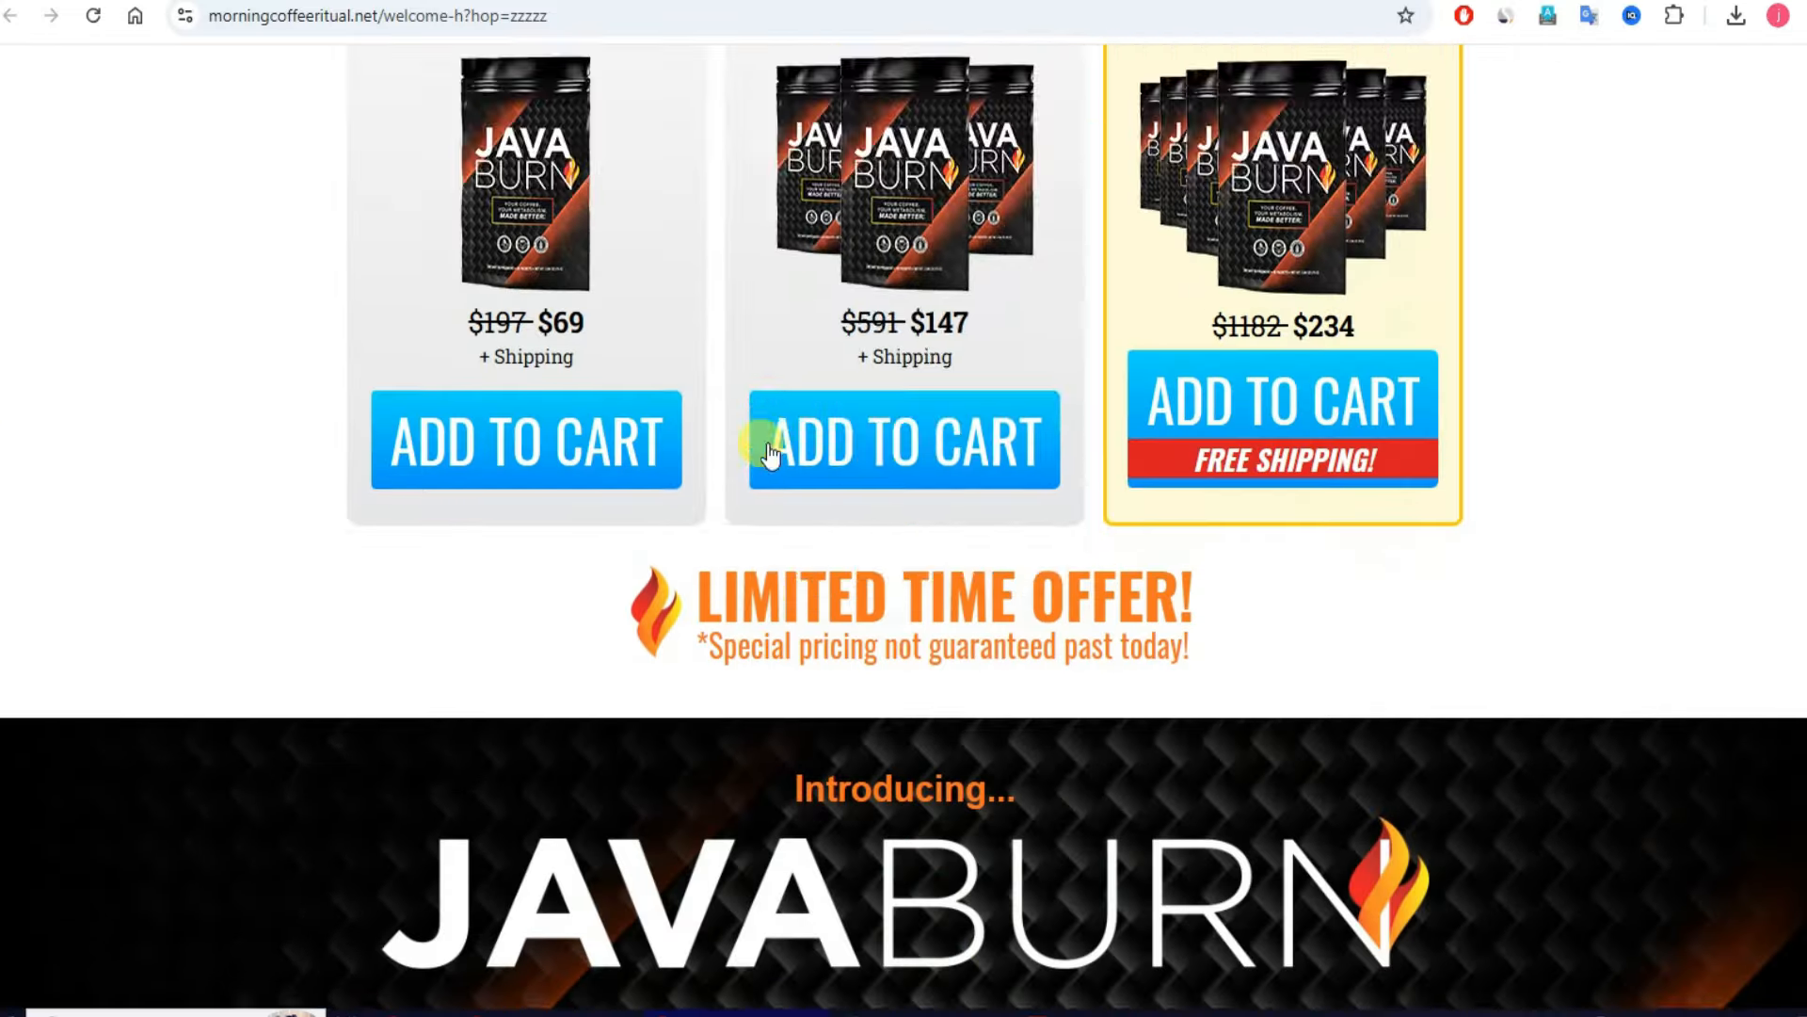
{"action": "scroll", "coordinate": [769, 453], "scroll_direction": "down", "scroll_amount": 20}
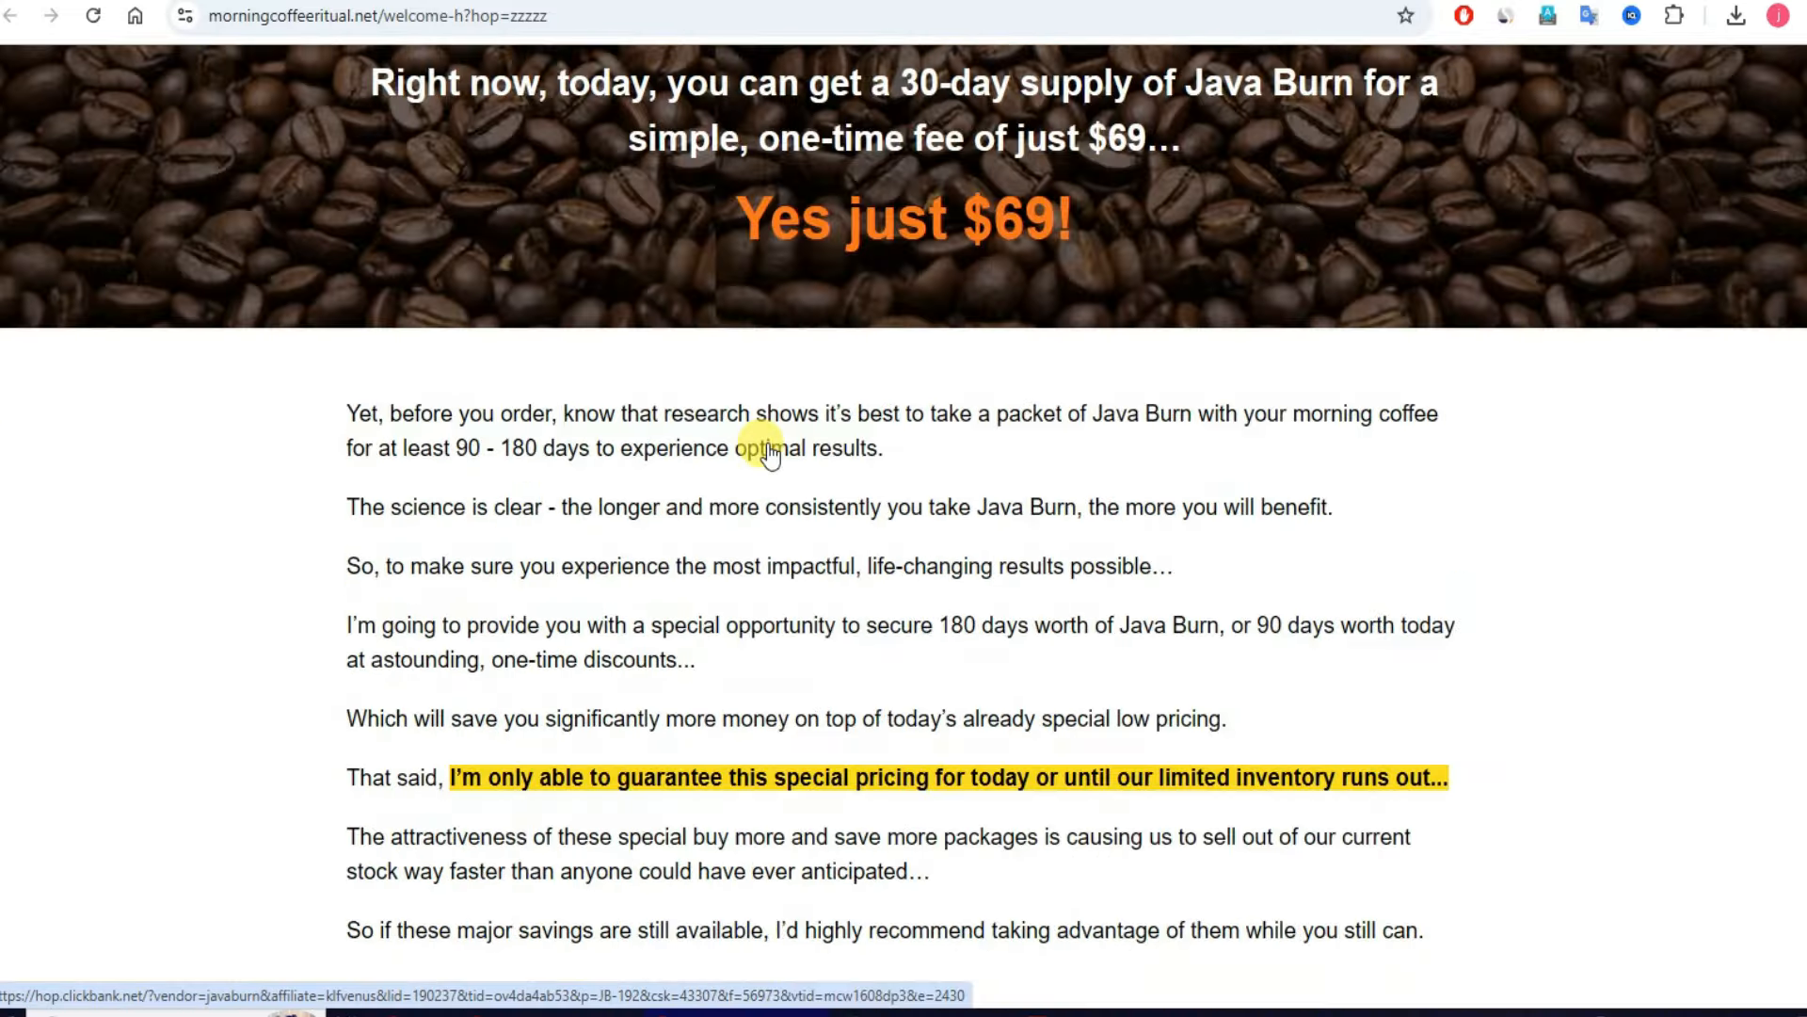
{"action": "scroll", "coordinate": [768, 447], "scroll_direction": "down", "scroll_amount": 20}
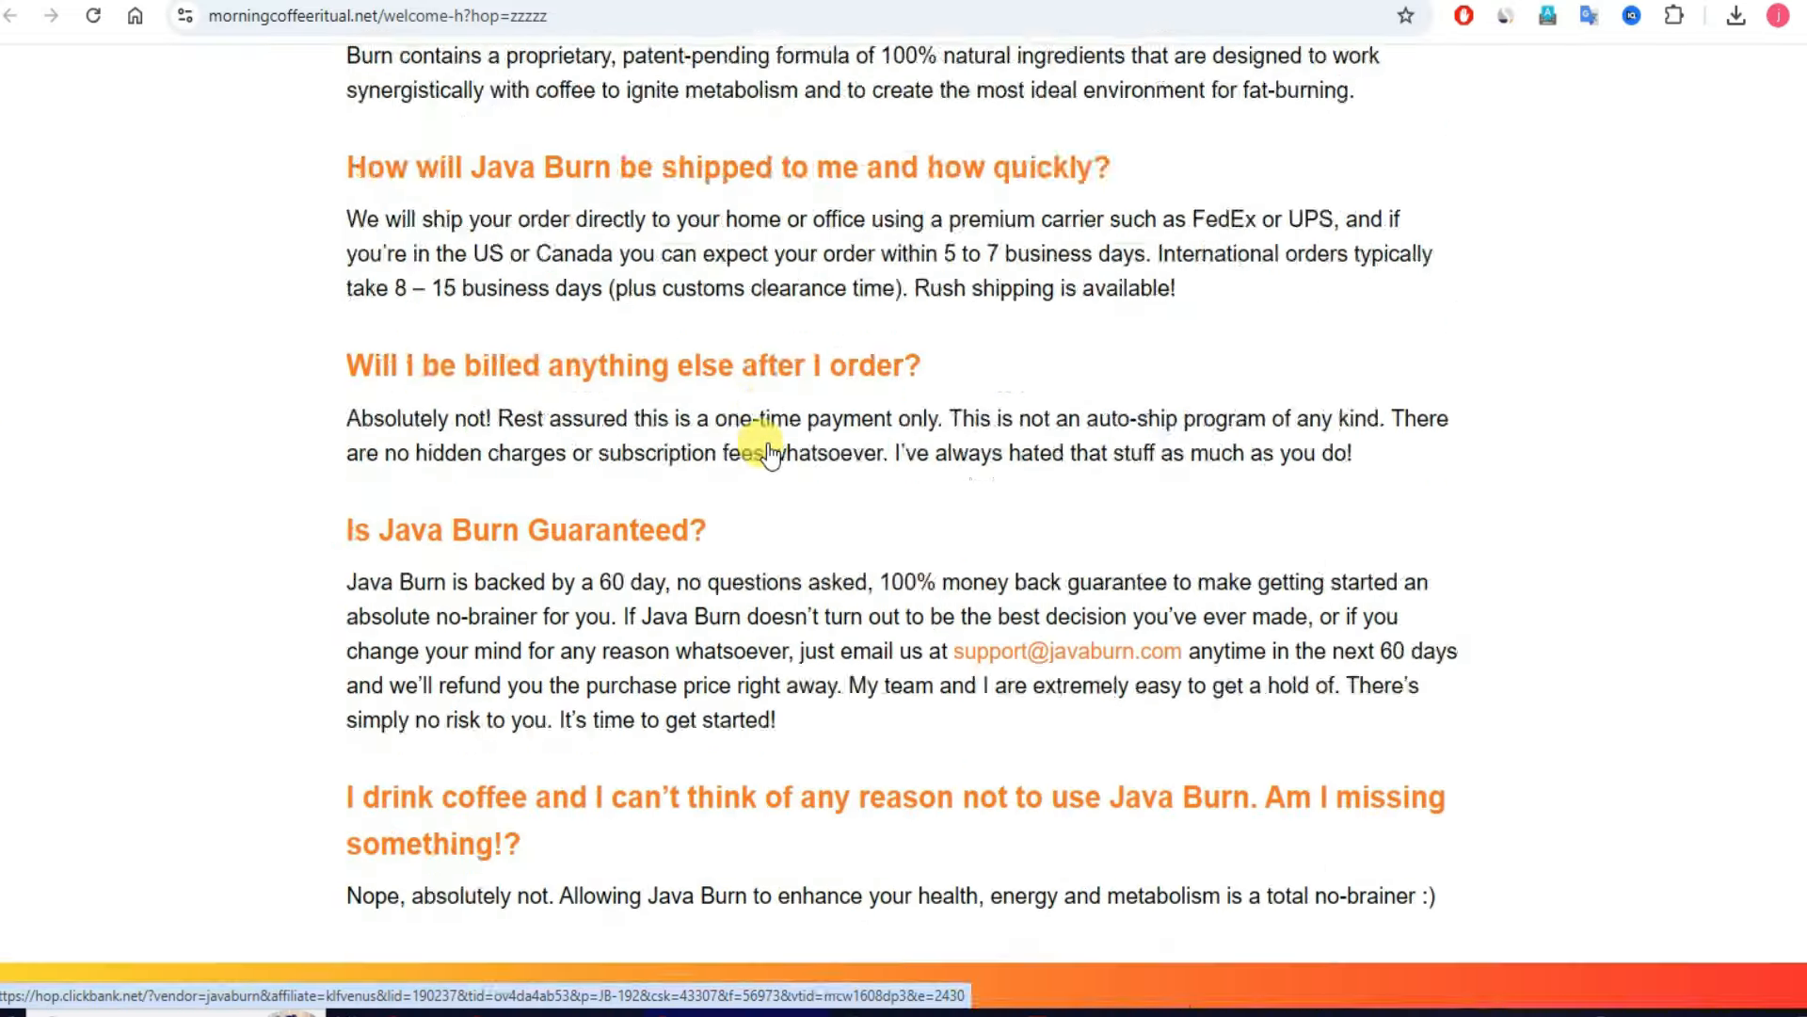
{"action": "scroll", "coordinate": [763, 443], "scroll_direction": "up", "scroll_amount": 20}
{"action": "scroll", "coordinate": [747, 428], "scroll_direction": "up", "scroll_amount": 20}
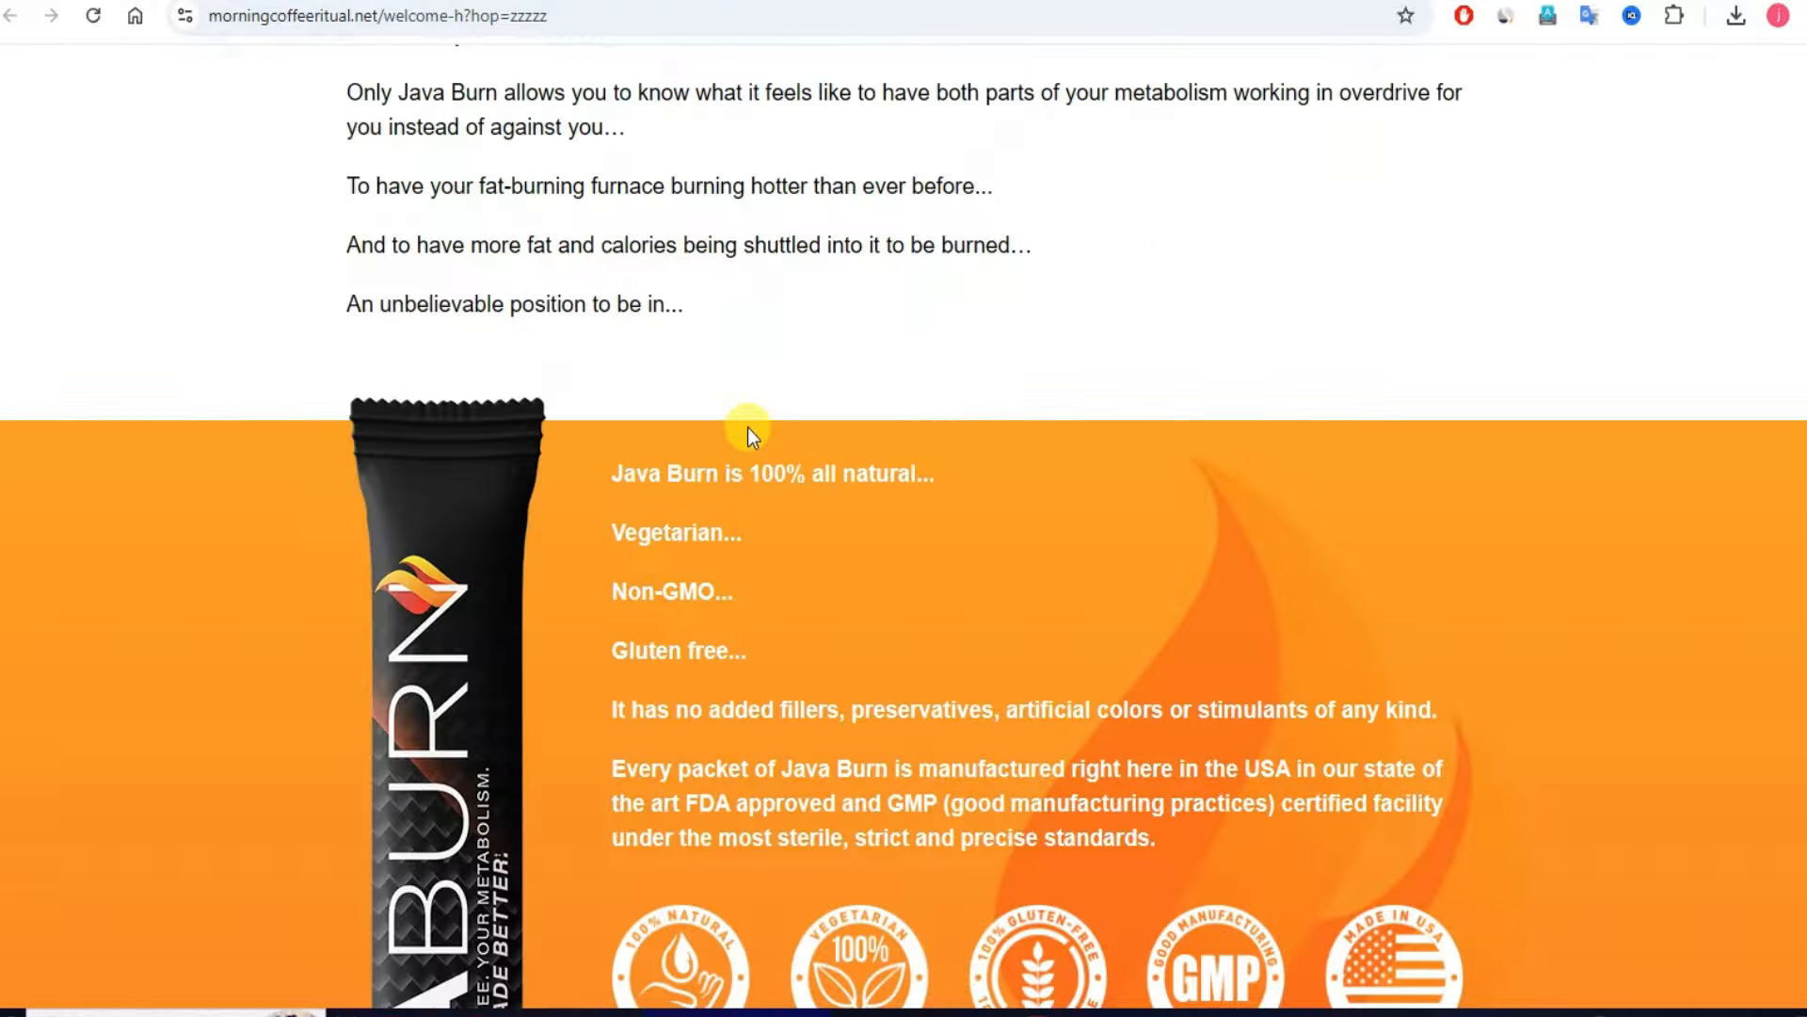
{"action": "scroll", "coordinate": [542, 477], "scroll_direction": "up", "scroll_amount": 4}
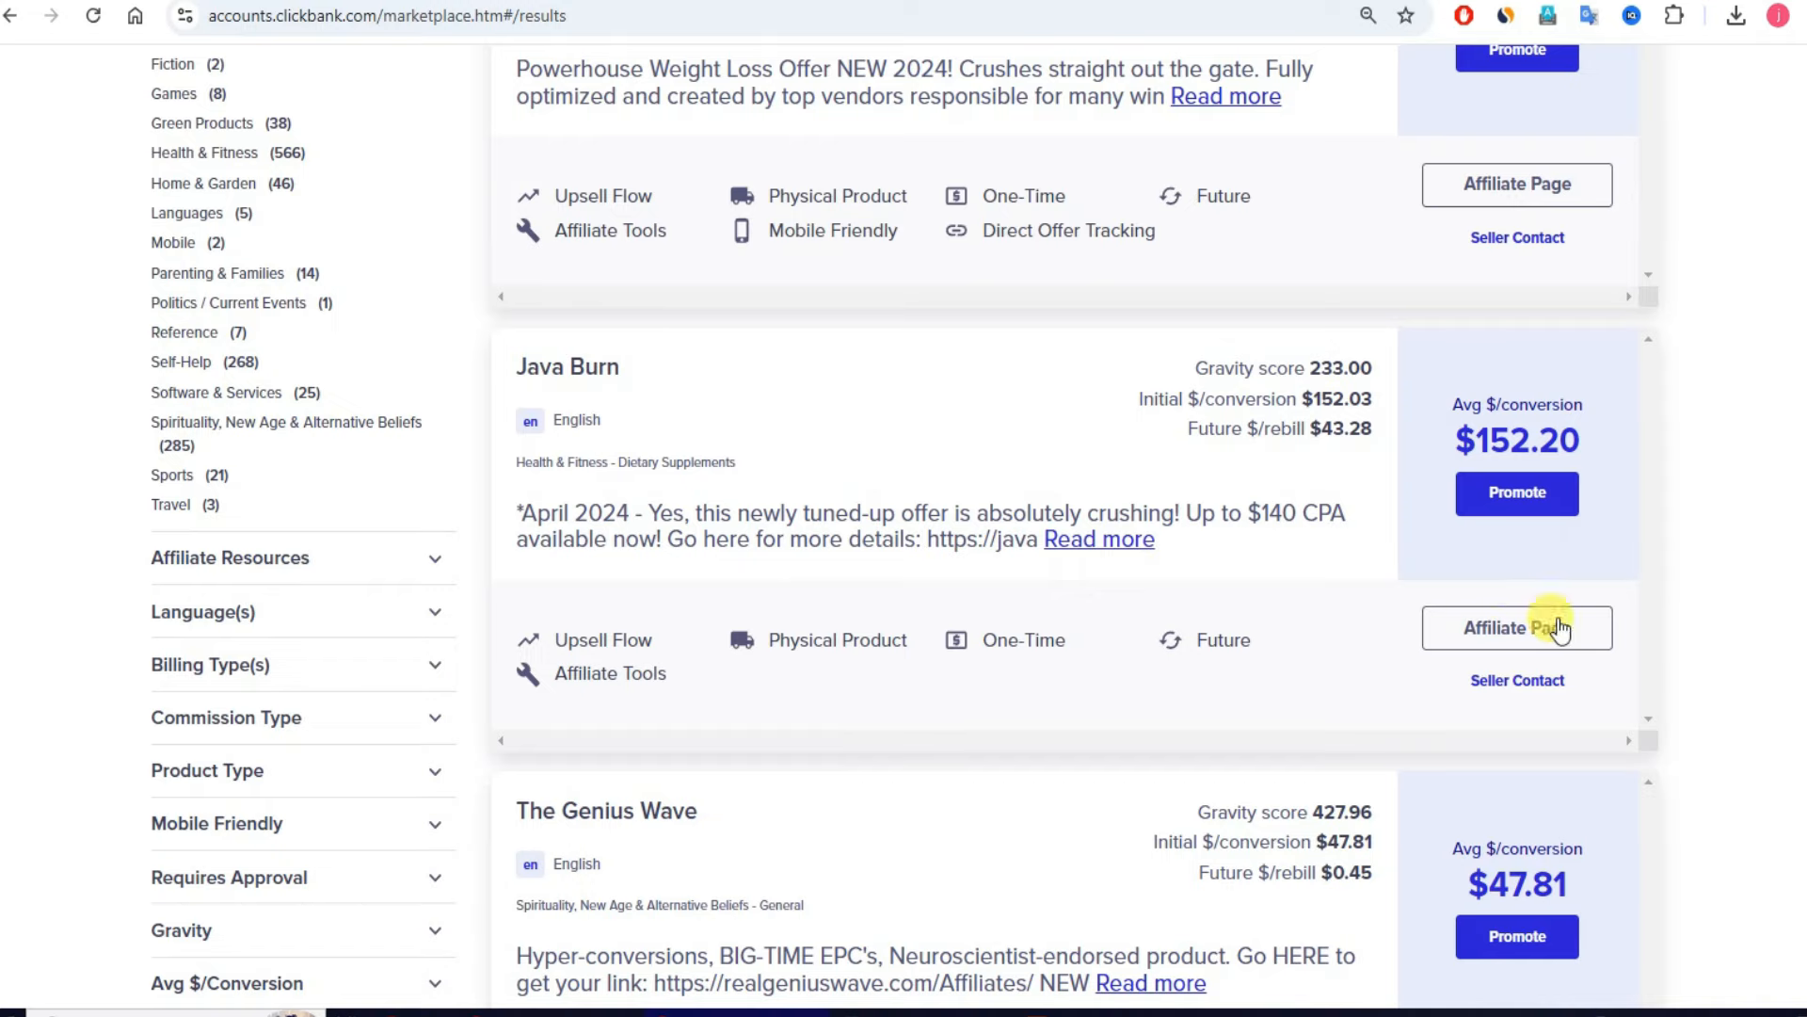
Step: Open Java Burn's affiliate page from its ClickBank listing and review the hoplink generator and affiliate terms
{"action": "left_click", "coordinate": [1557, 629]}
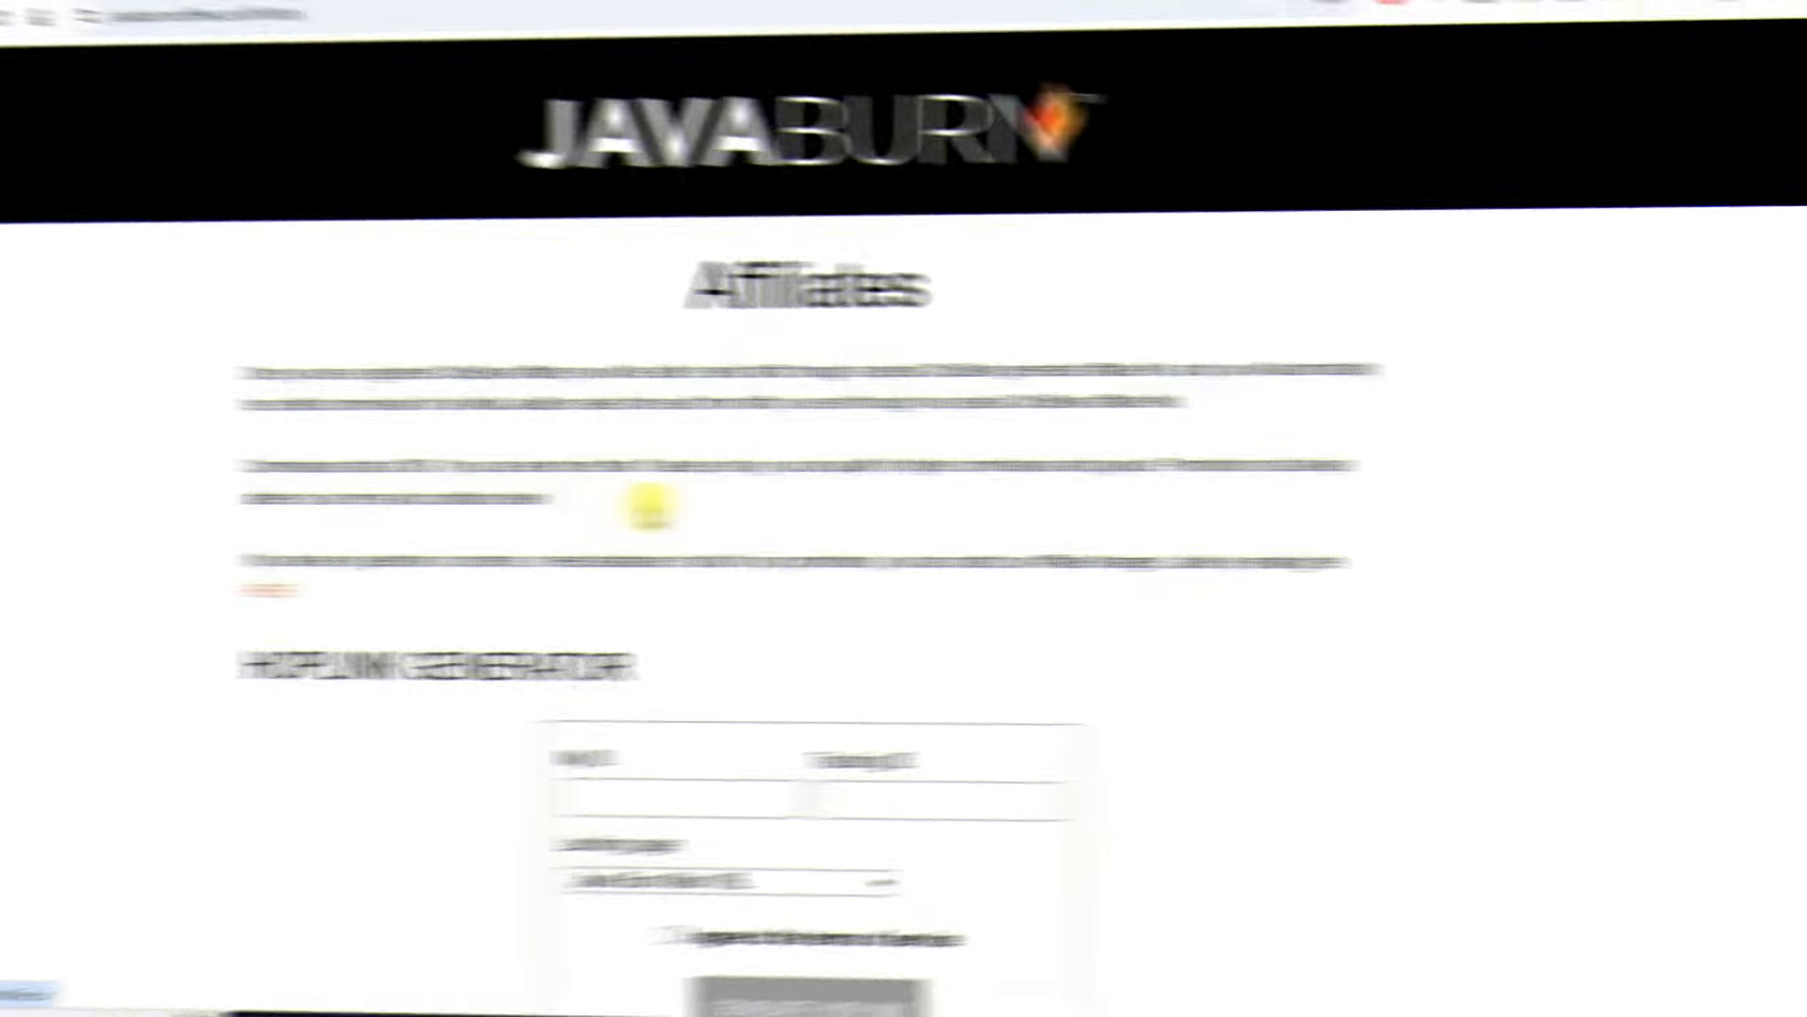
{"action": "scroll", "coordinate": [836, 489], "scroll_direction": "down", "scroll_amount": 4}
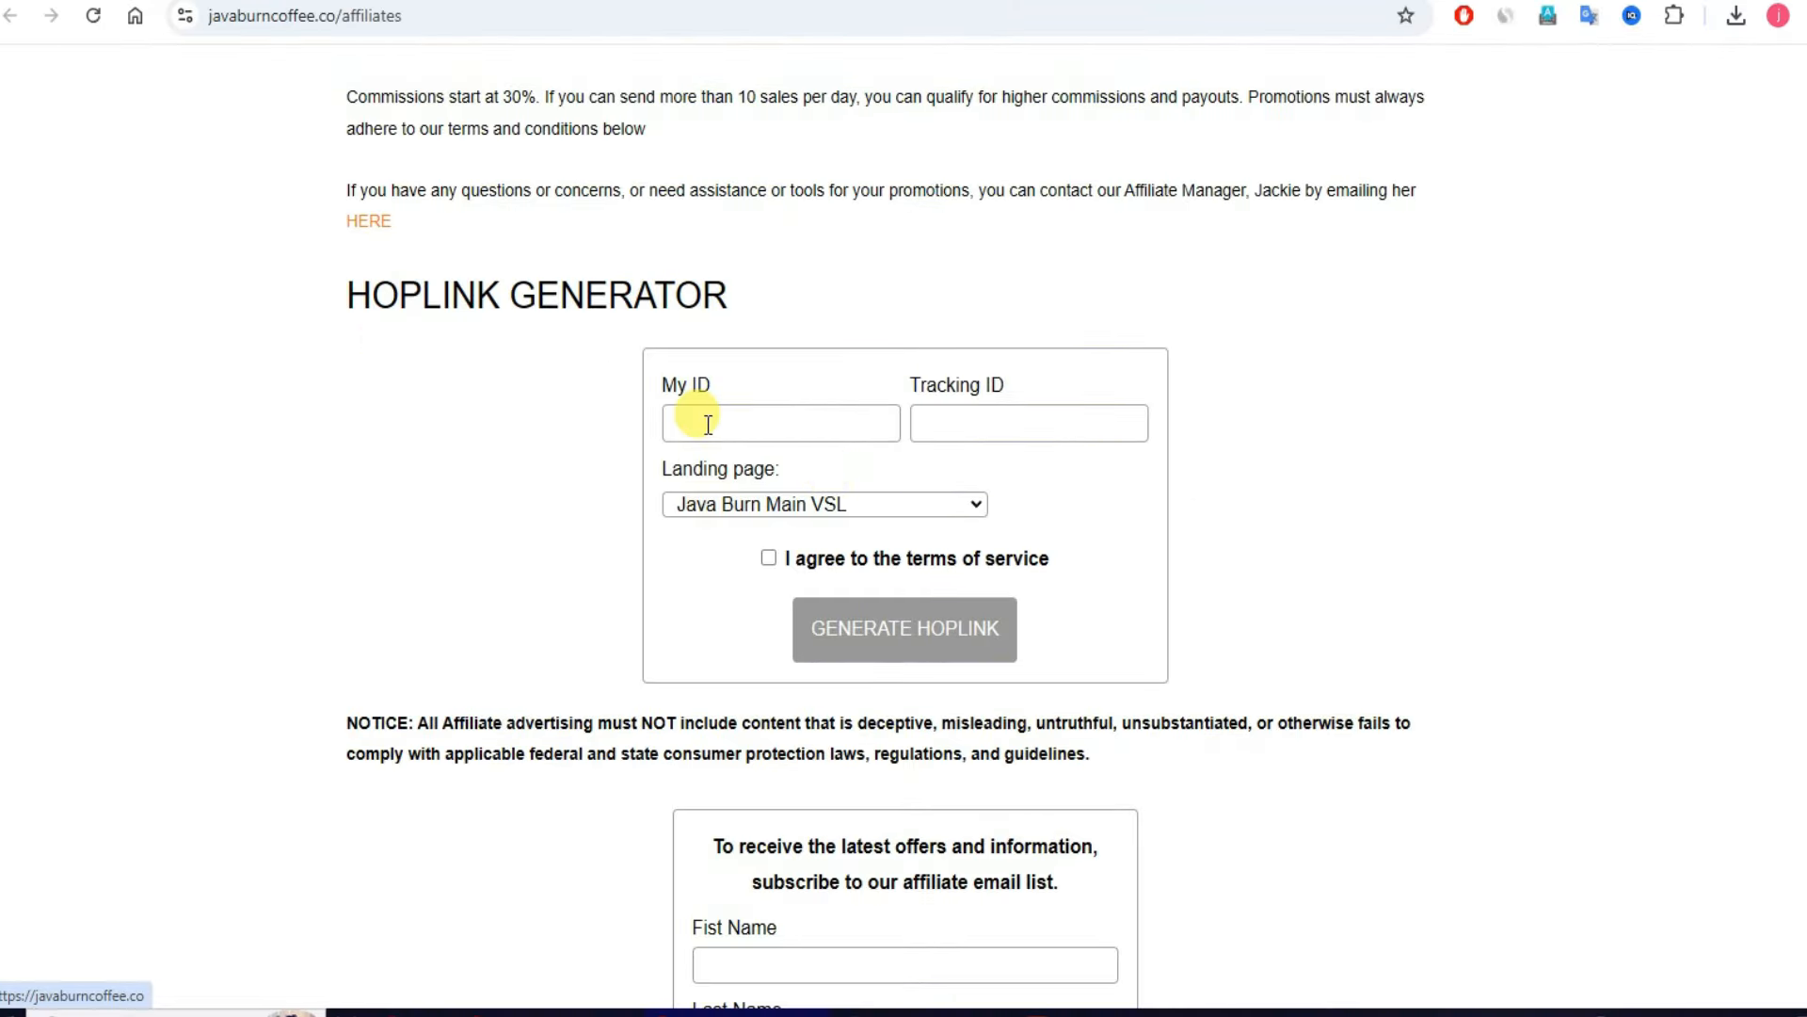
{"action": "scroll", "coordinate": [861, 468], "scroll_direction": "down", "scroll_amount": 15}
{"action": "scroll", "coordinate": [850, 462], "scroll_direction": "down", "scroll_amount": 5}
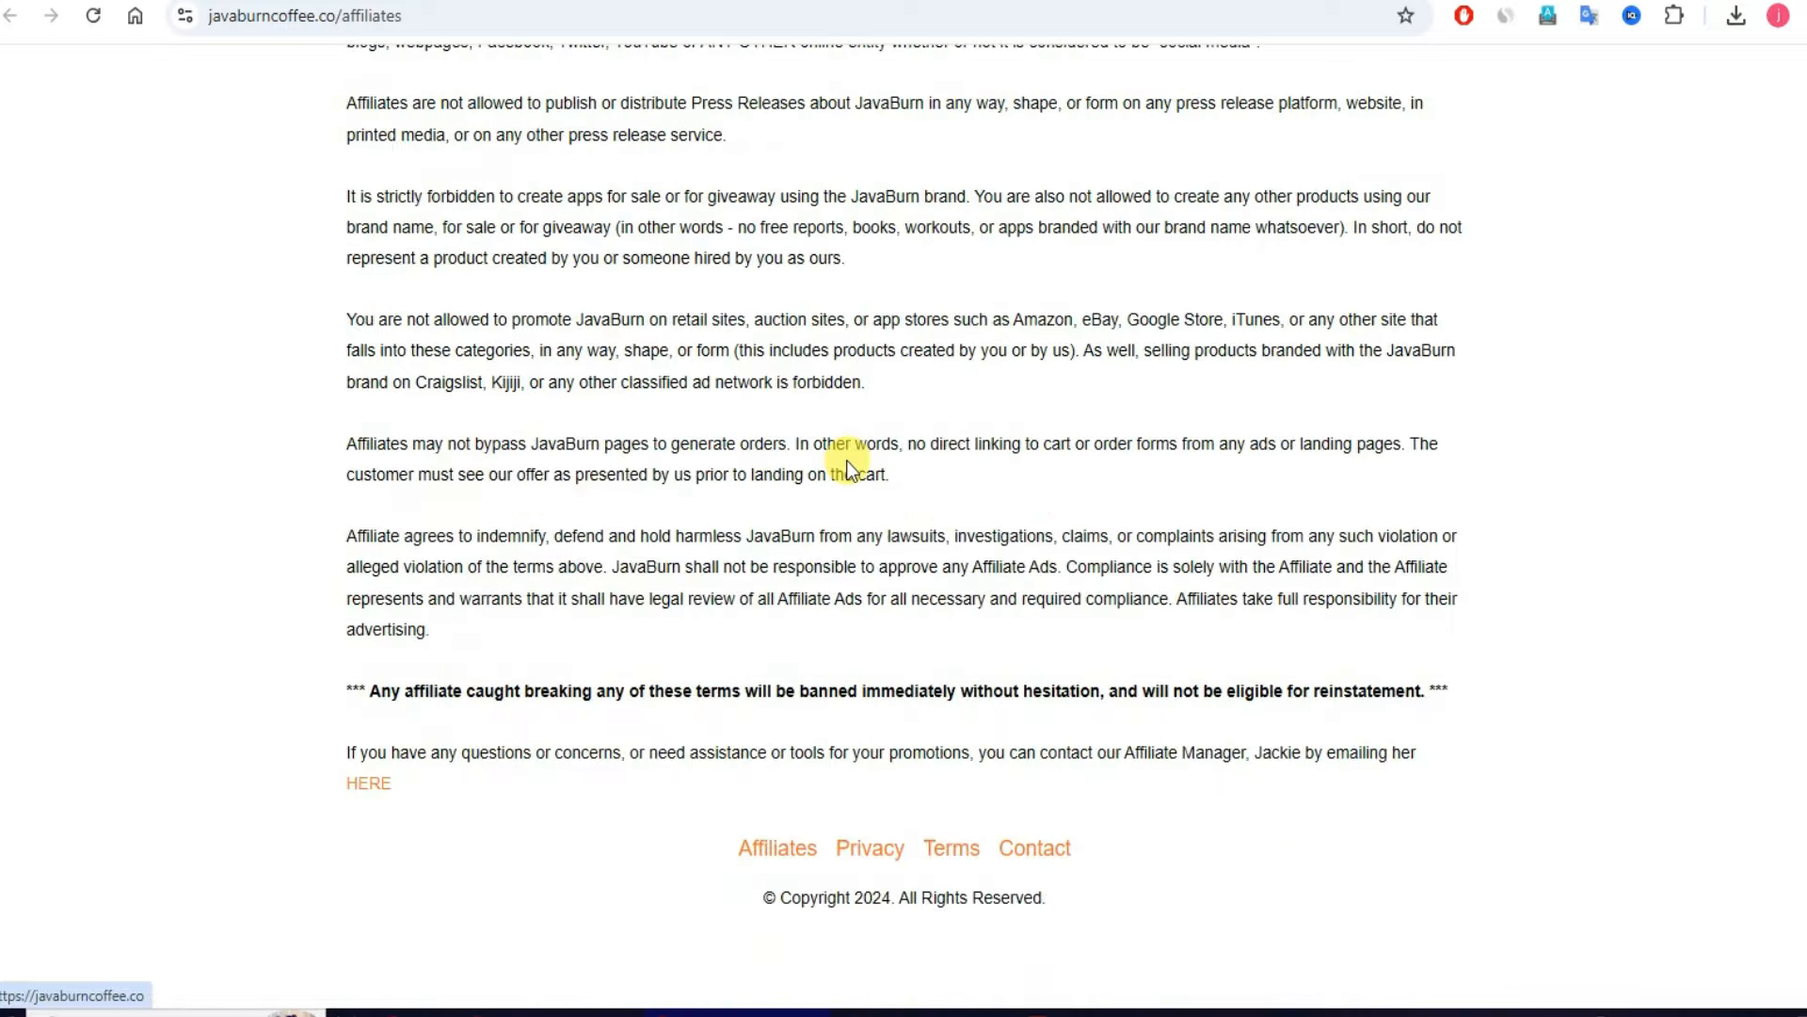
{"action": "scroll", "coordinate": [848, 463], "scroll_direction": "up", "scroll_amount": 20}
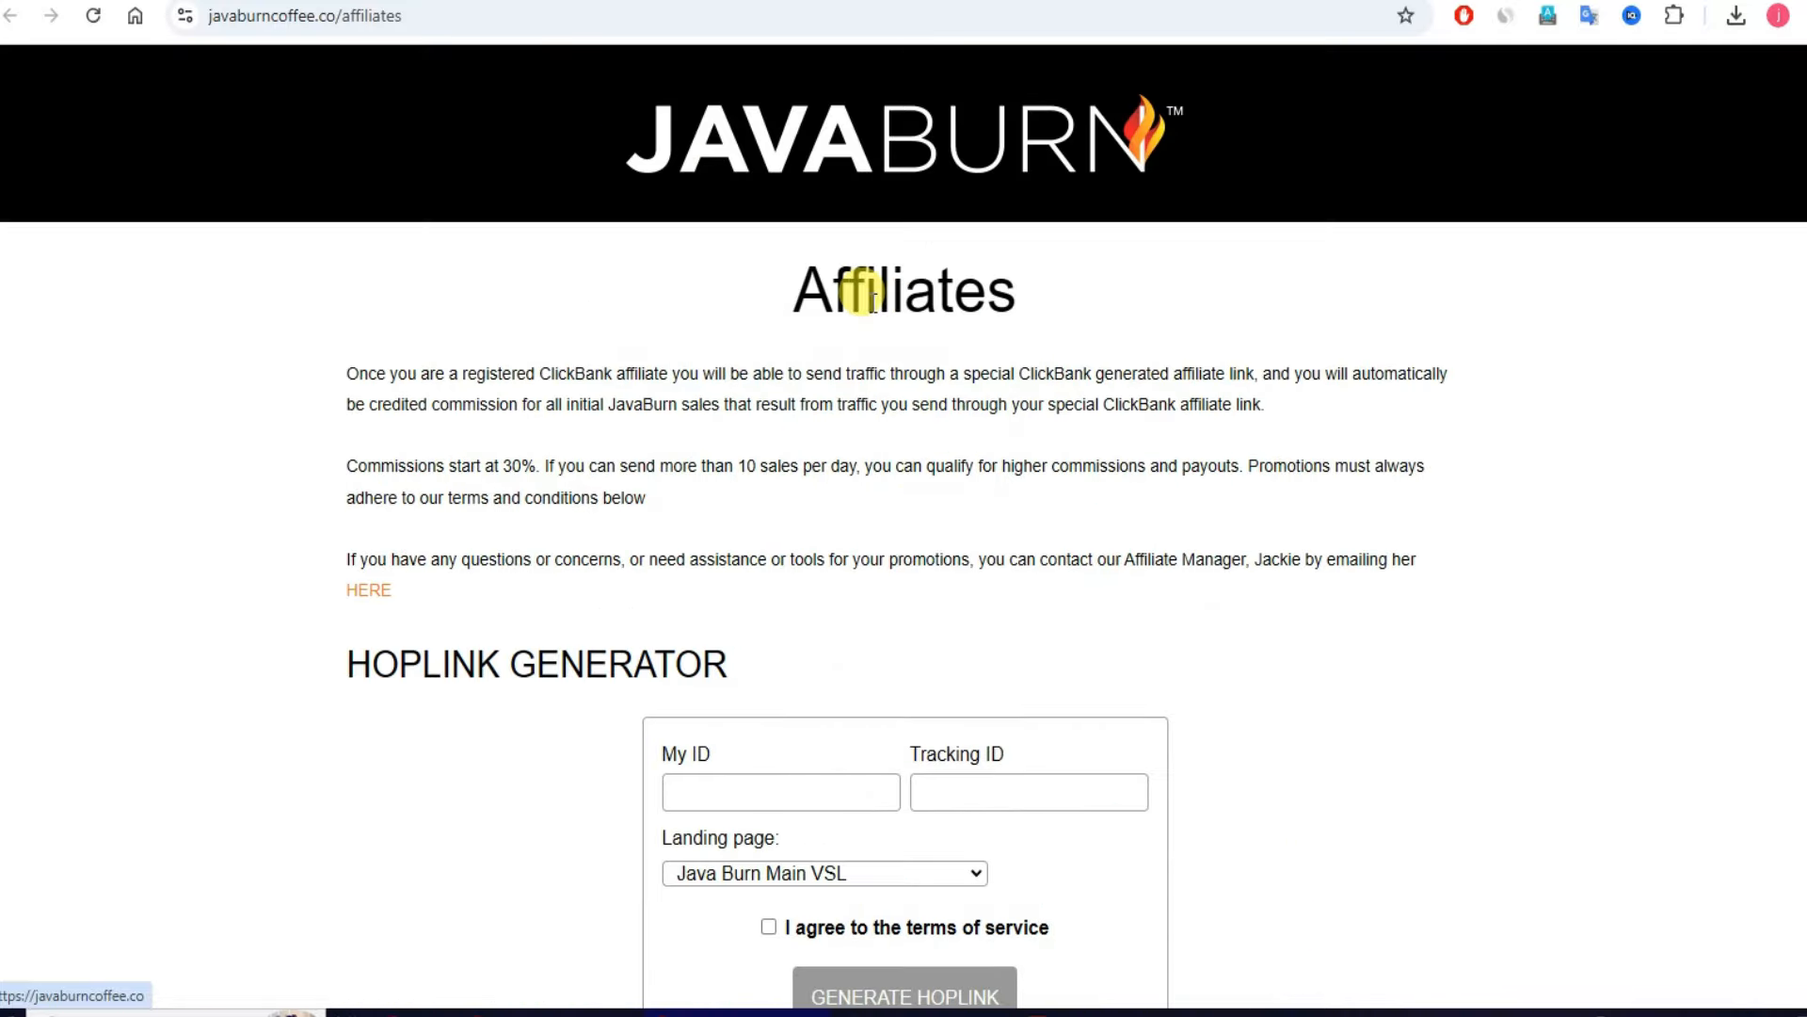
Step: Return to the untitled site in Google Sites, change its header type to Title only and select the page title text
{"action": "left_click", "coordinate": [429, 1]}
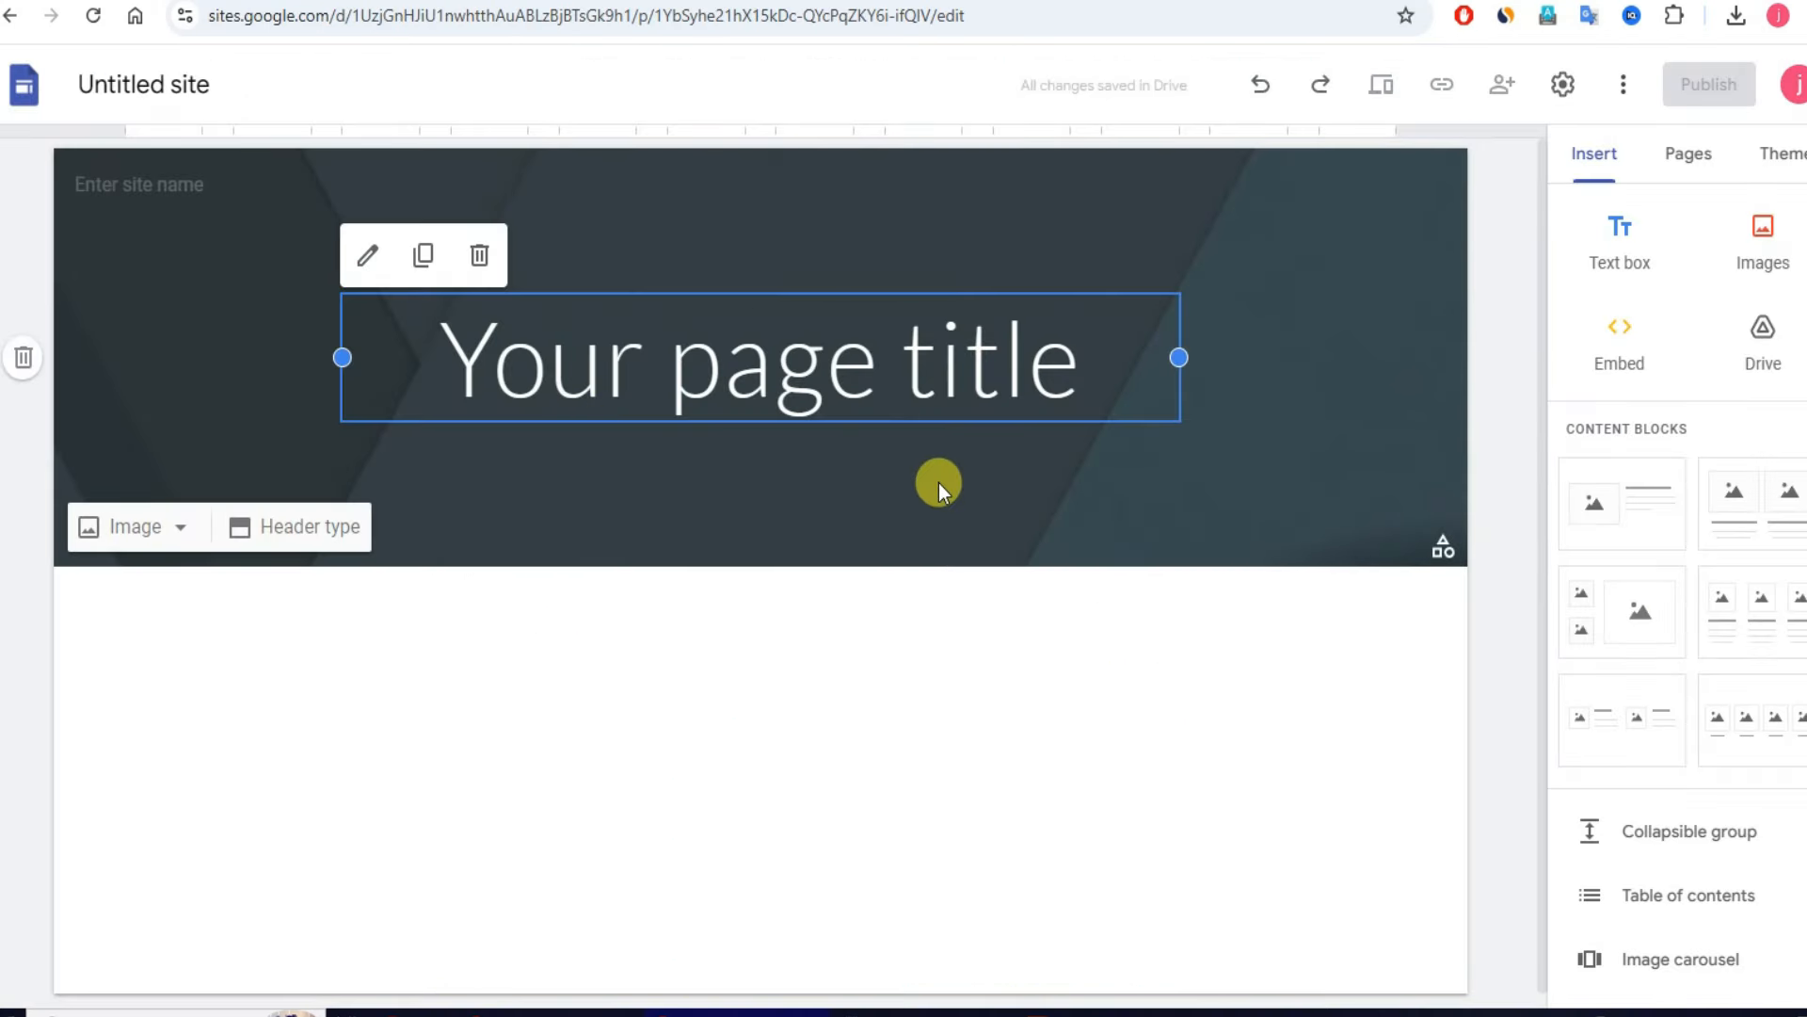
{"action": "left_click", "coordinate": [204, 279]}
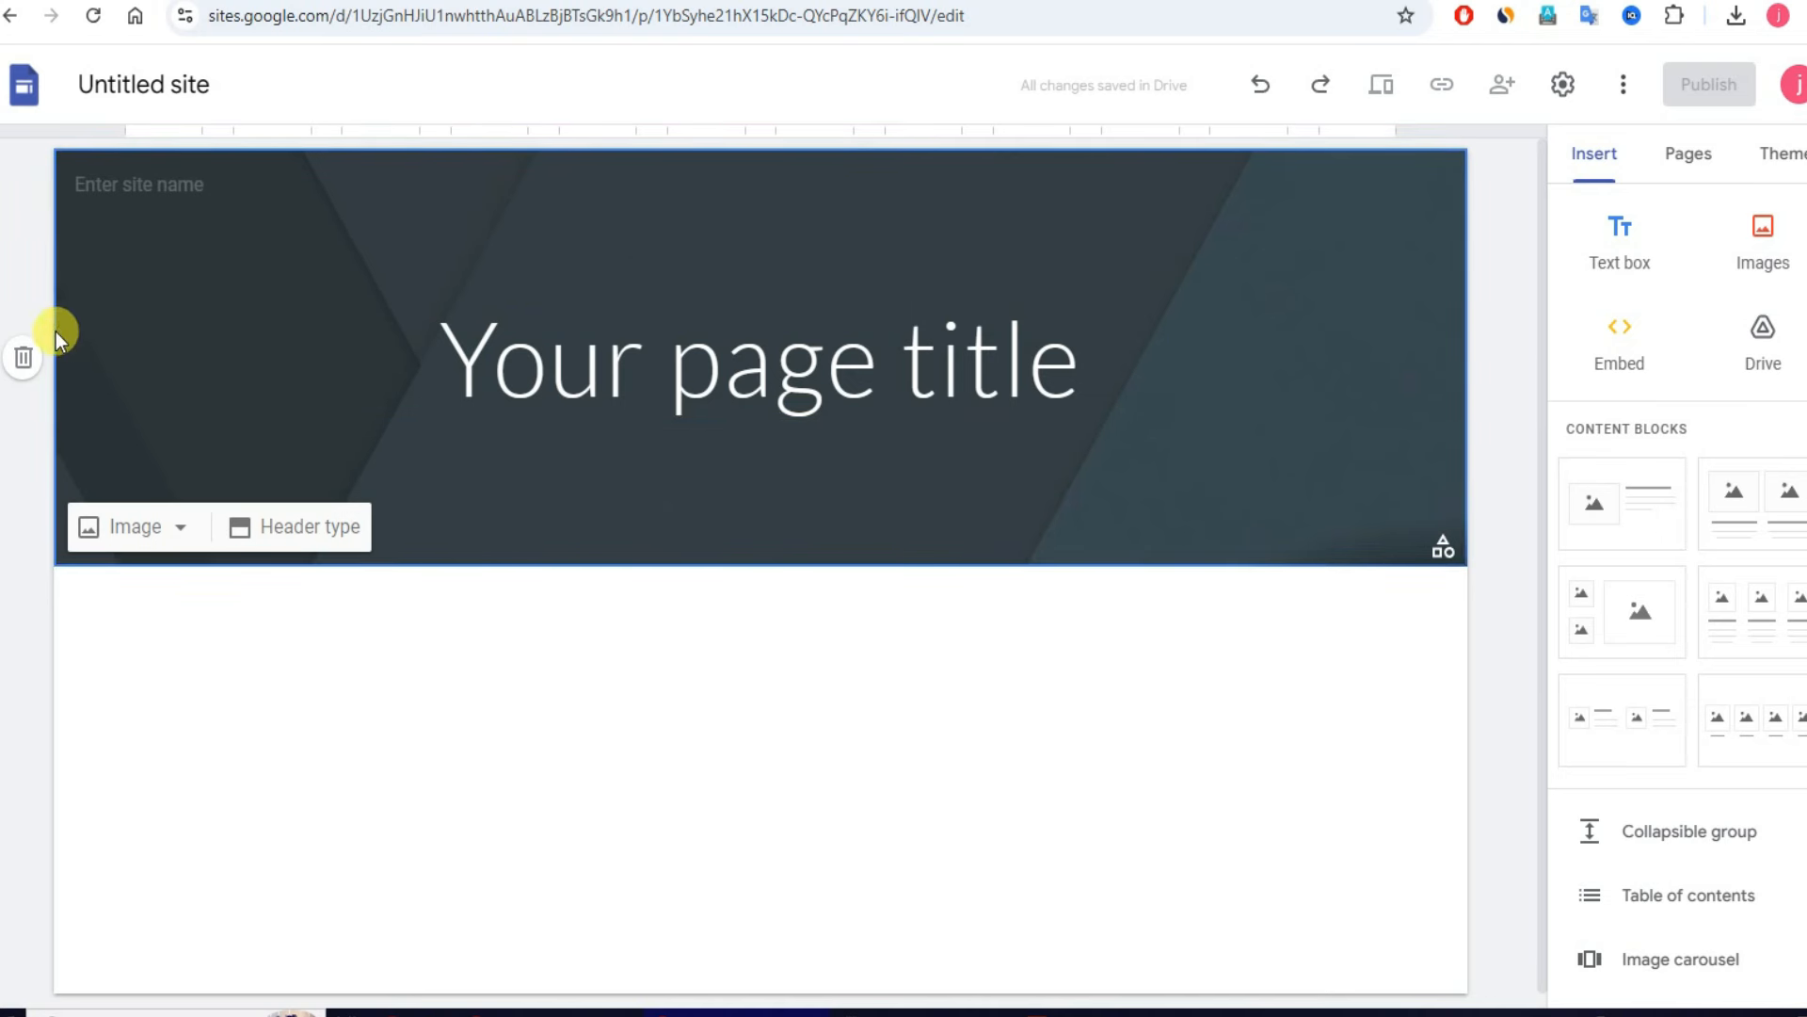
{"action": "left_click", "coordinate": [307, 537]}
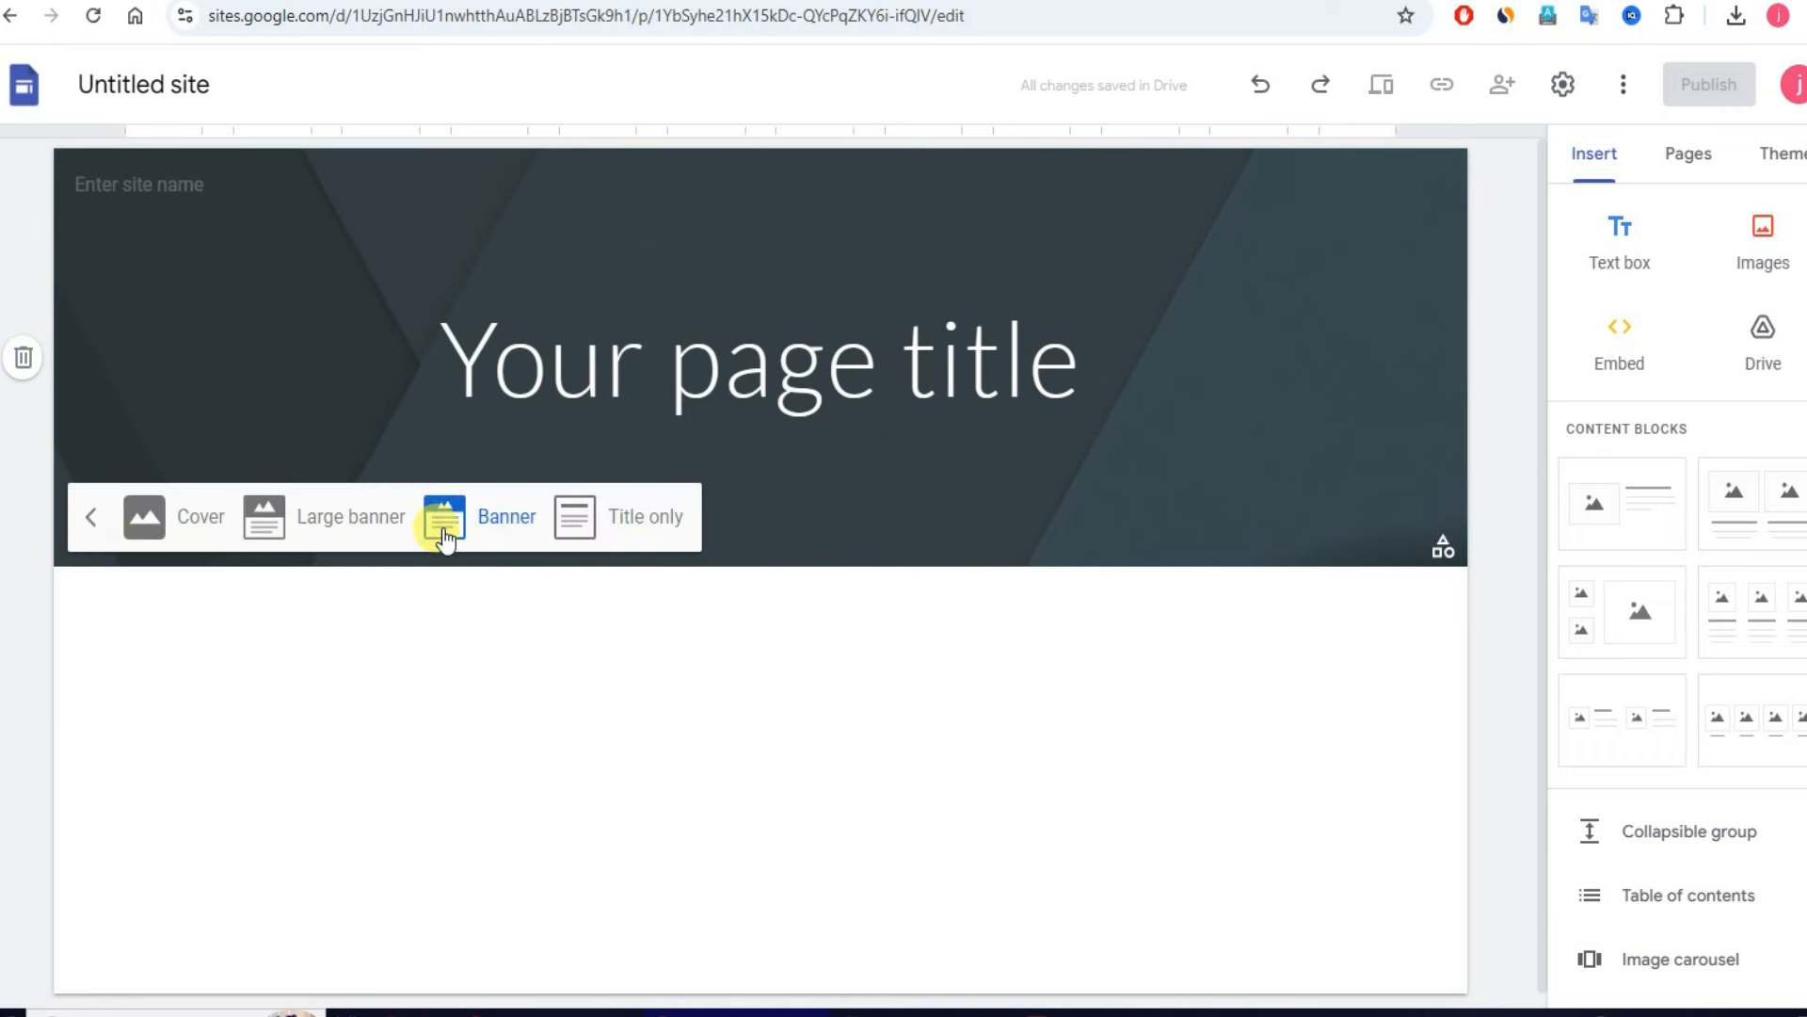
{"action": "left_click", "coordinate": [674, 517]}
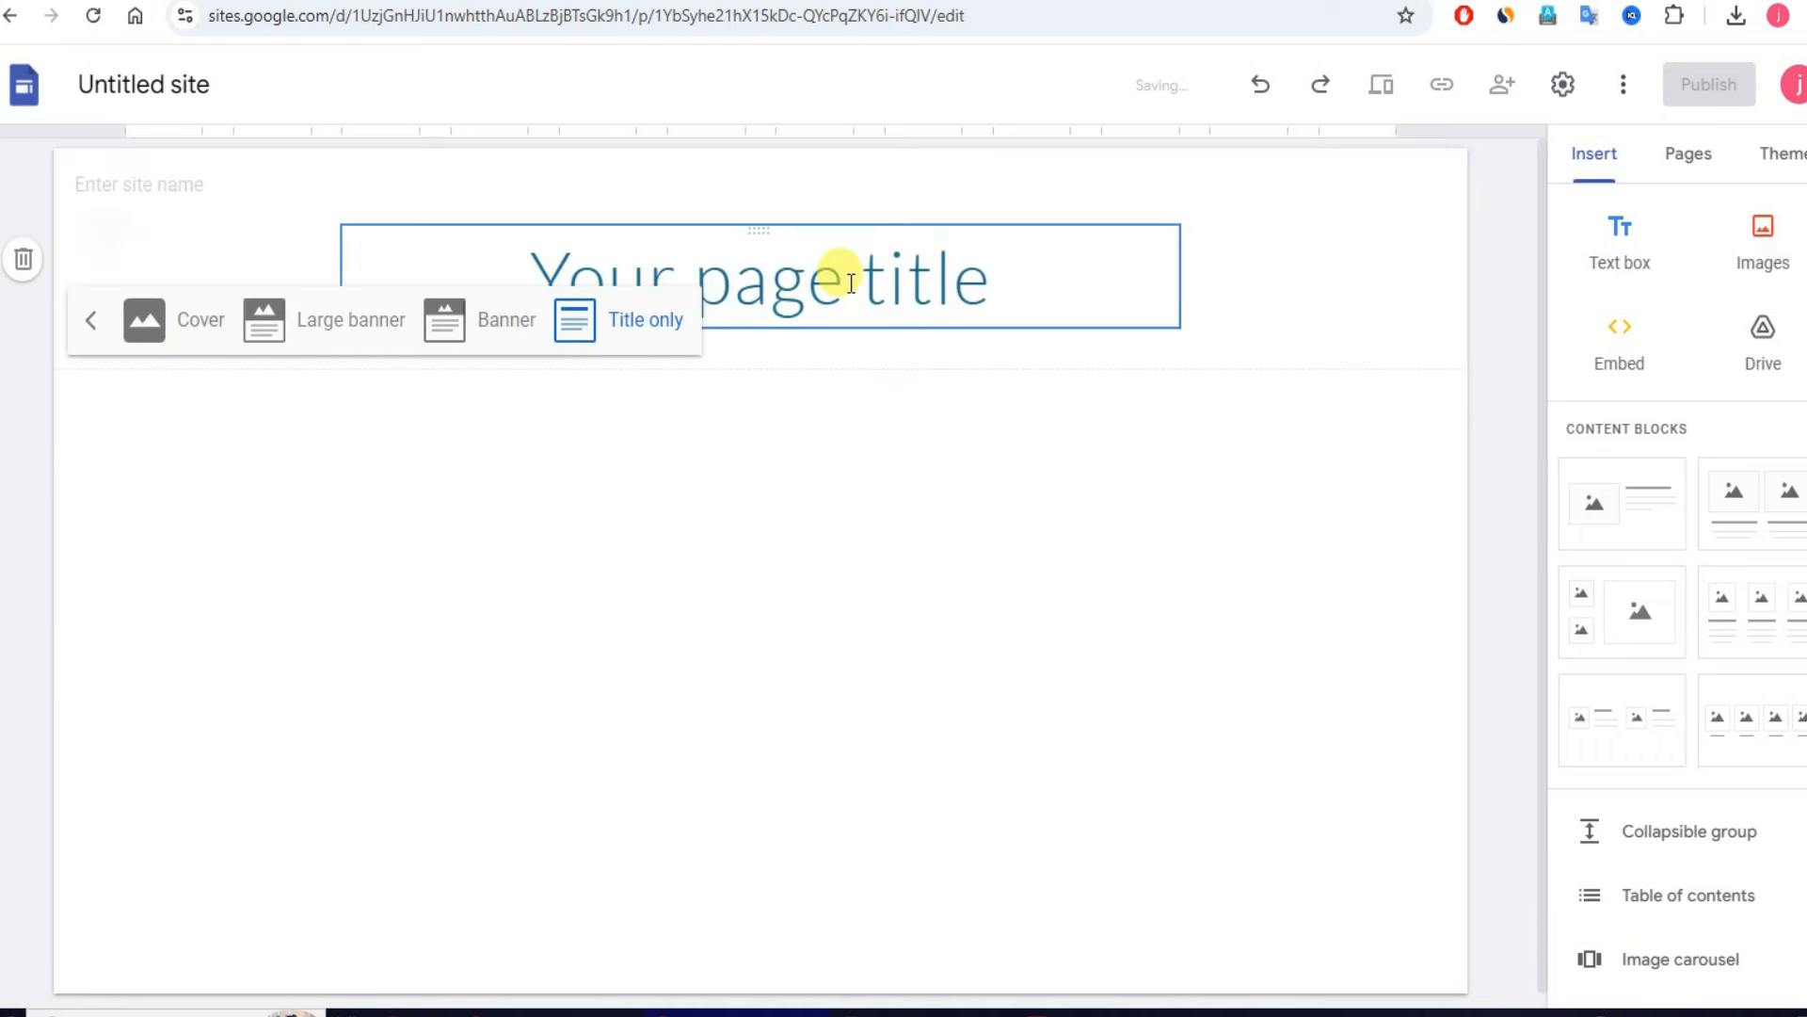
{"action": "triple_click", "coordinate": [846, 279]}
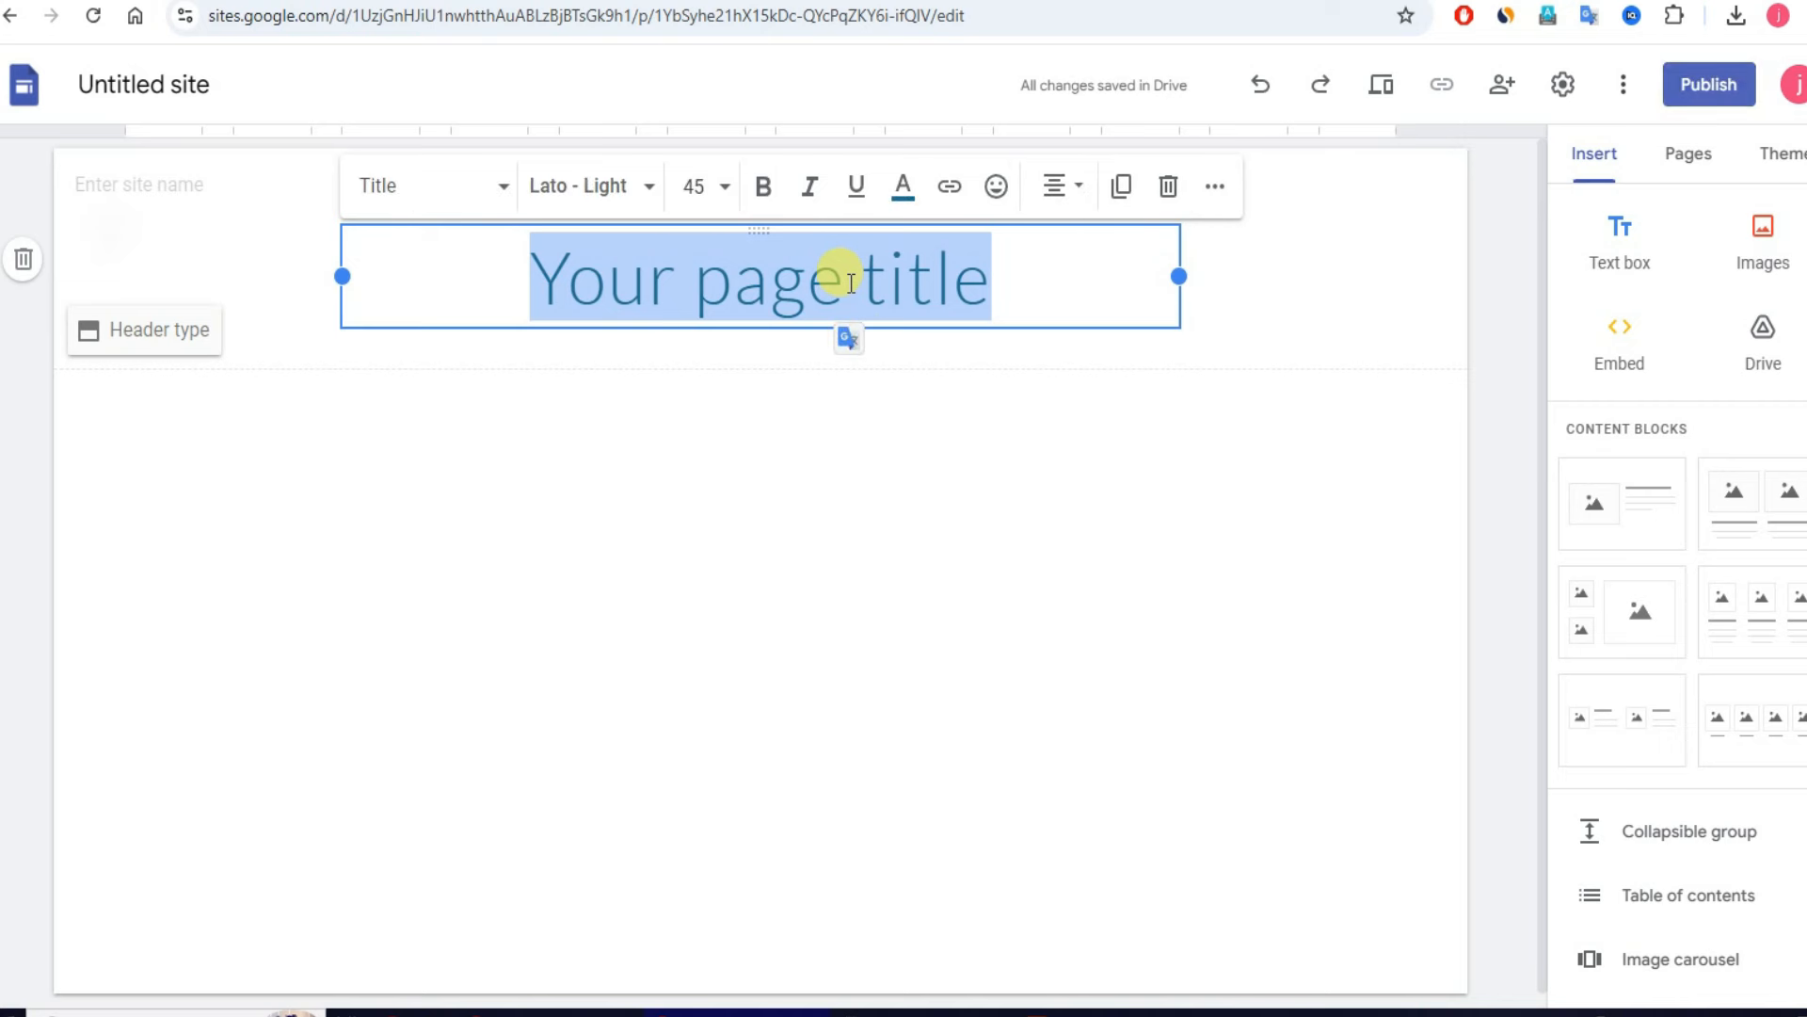
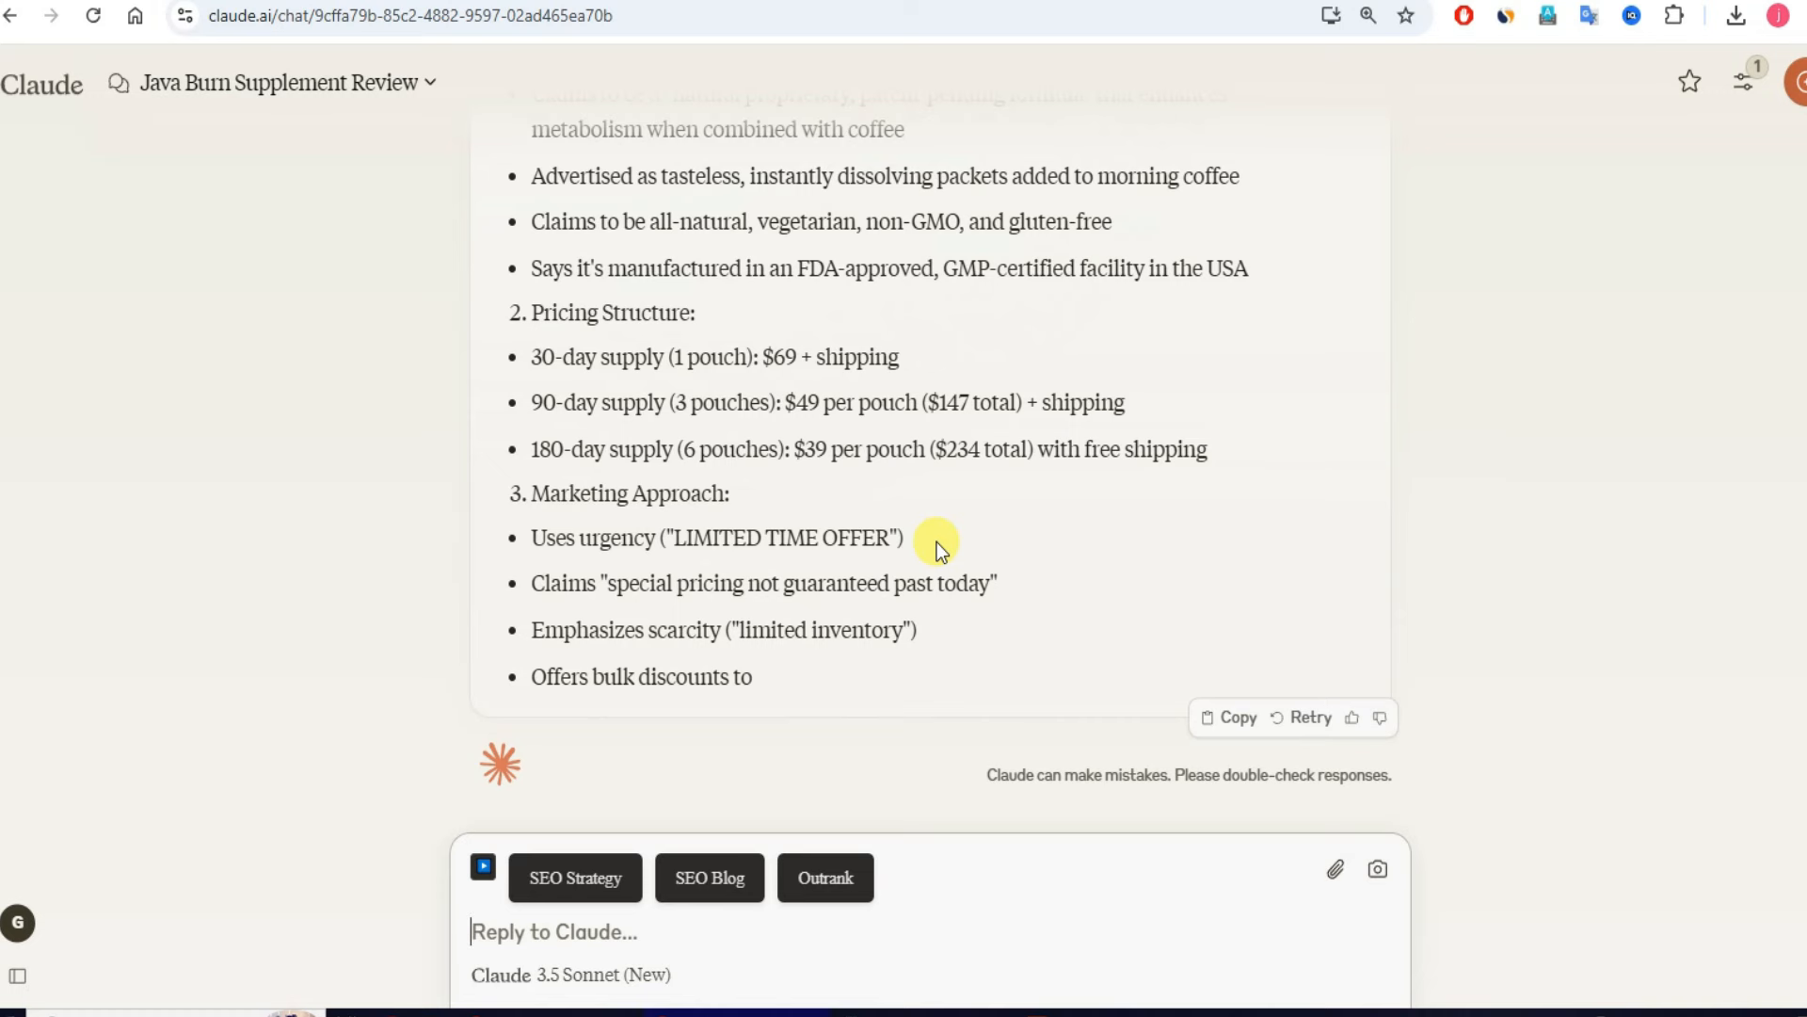
Step: Switch to Notepad and copy the paragraph requesting high converting data for a simple 1 page landing page
{"action": "left_click", "coordinate": [922, 1011]}
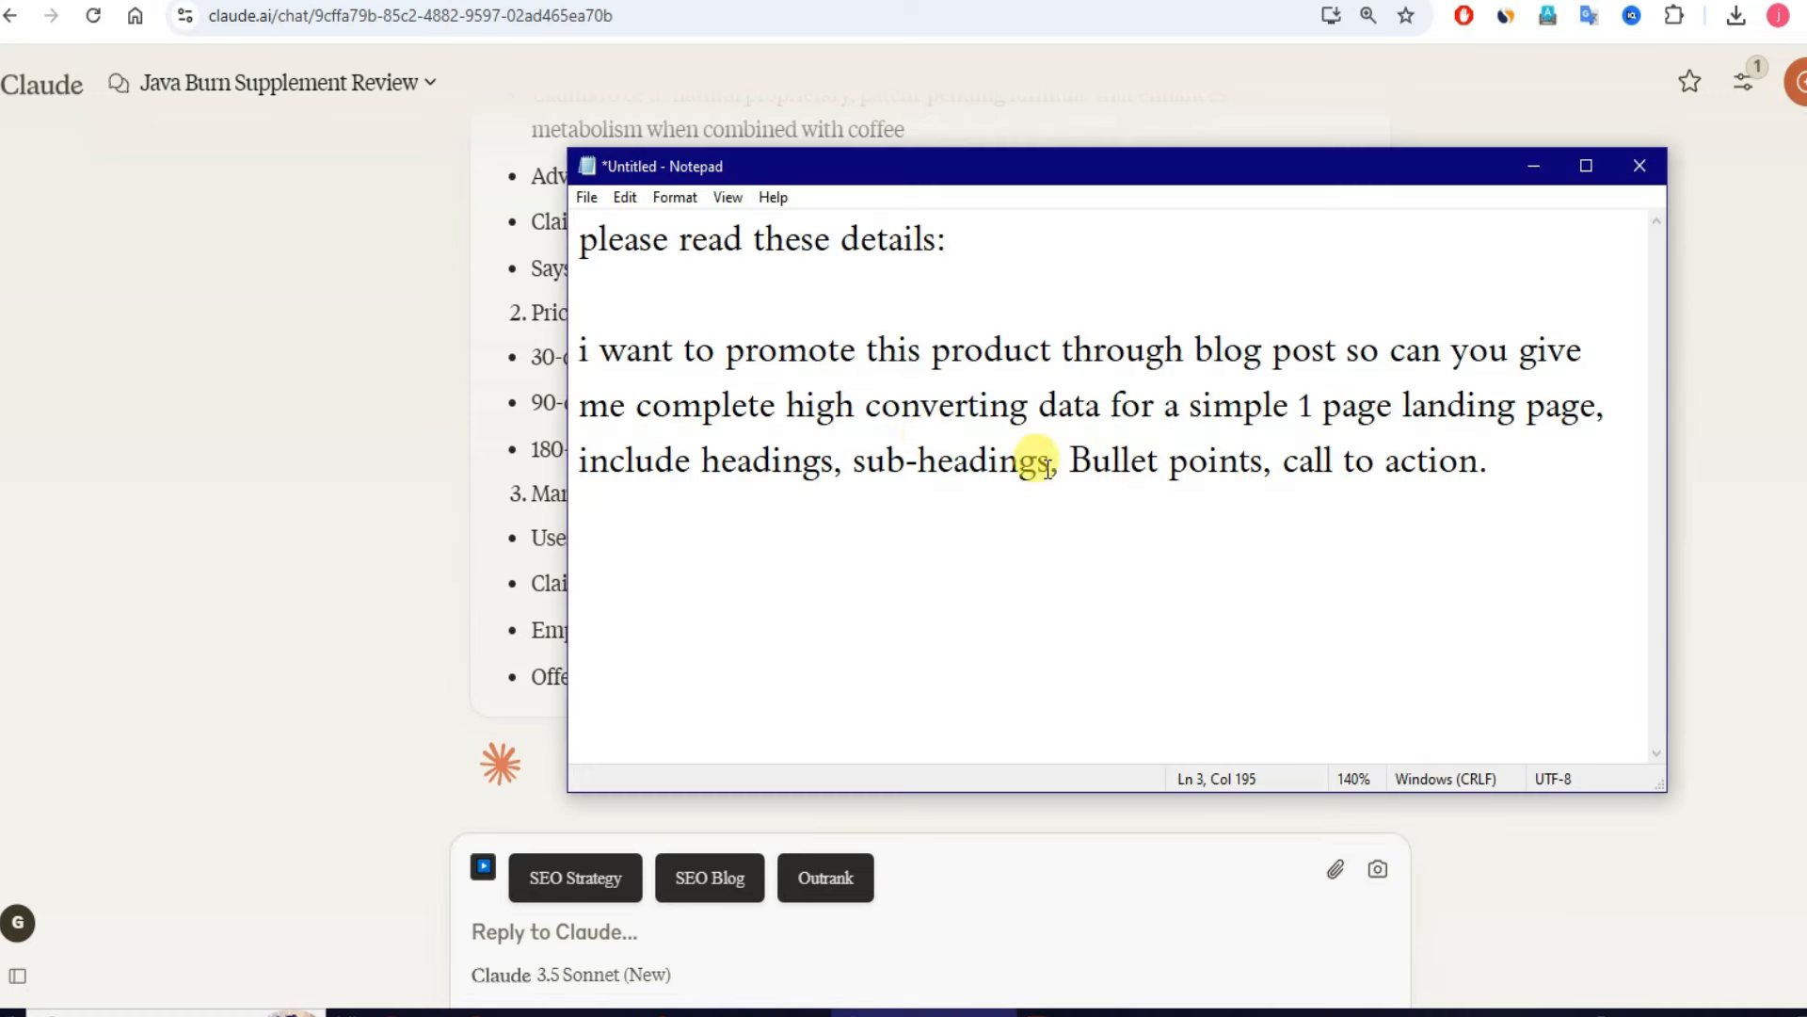
{"action": "left_click_drag", "start_coordinate": [577, 349], "coordinate": [1544, 387]}
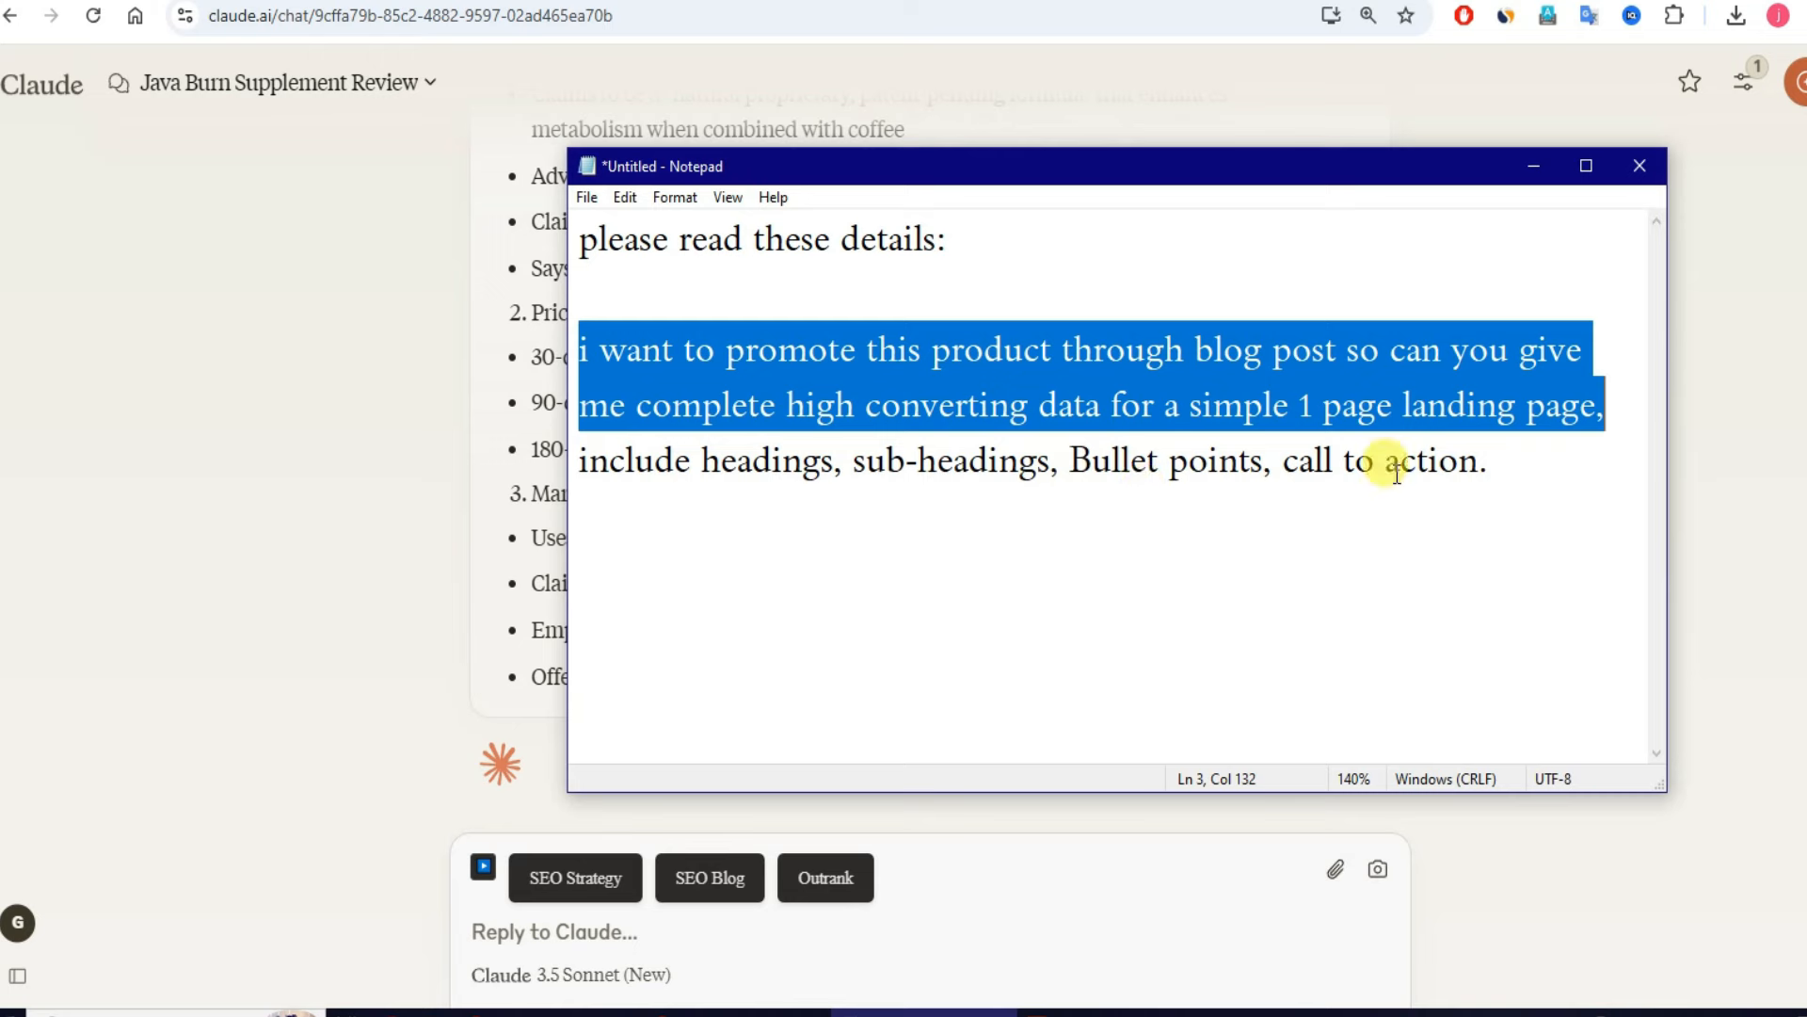
{"action": "left_click", "coordinate": [1464, 459]}
{"action": "left_click_drag", "start_coordinate": [1517, 465], "coordinate": [547, 341]}
{"action": "key", "text": "ctrl+c"}
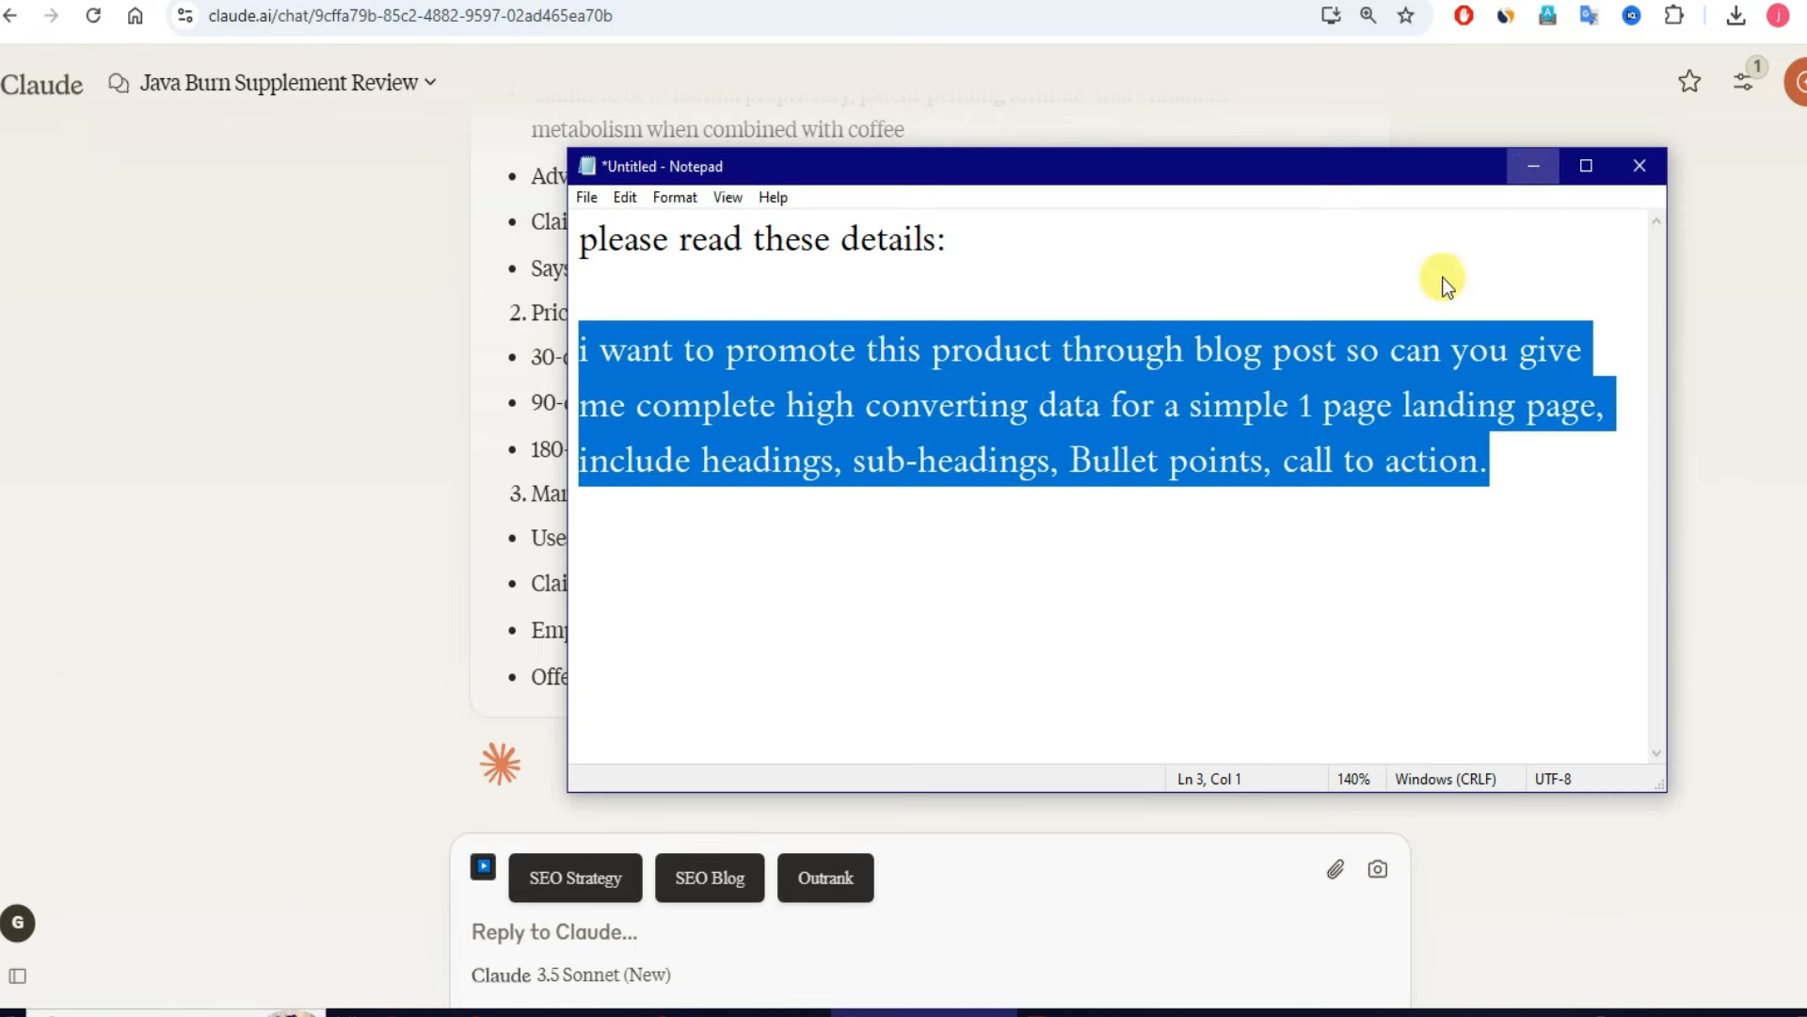
Step: Send the copied landing page request in the Java Burn chat in Claude and read the reply
{"action": "left_click", "coordinate": [1533, 165]}
{"action": "left_click", "coordinate": [556, 932]}
{"action": "key", "text": "ctrl+v"}
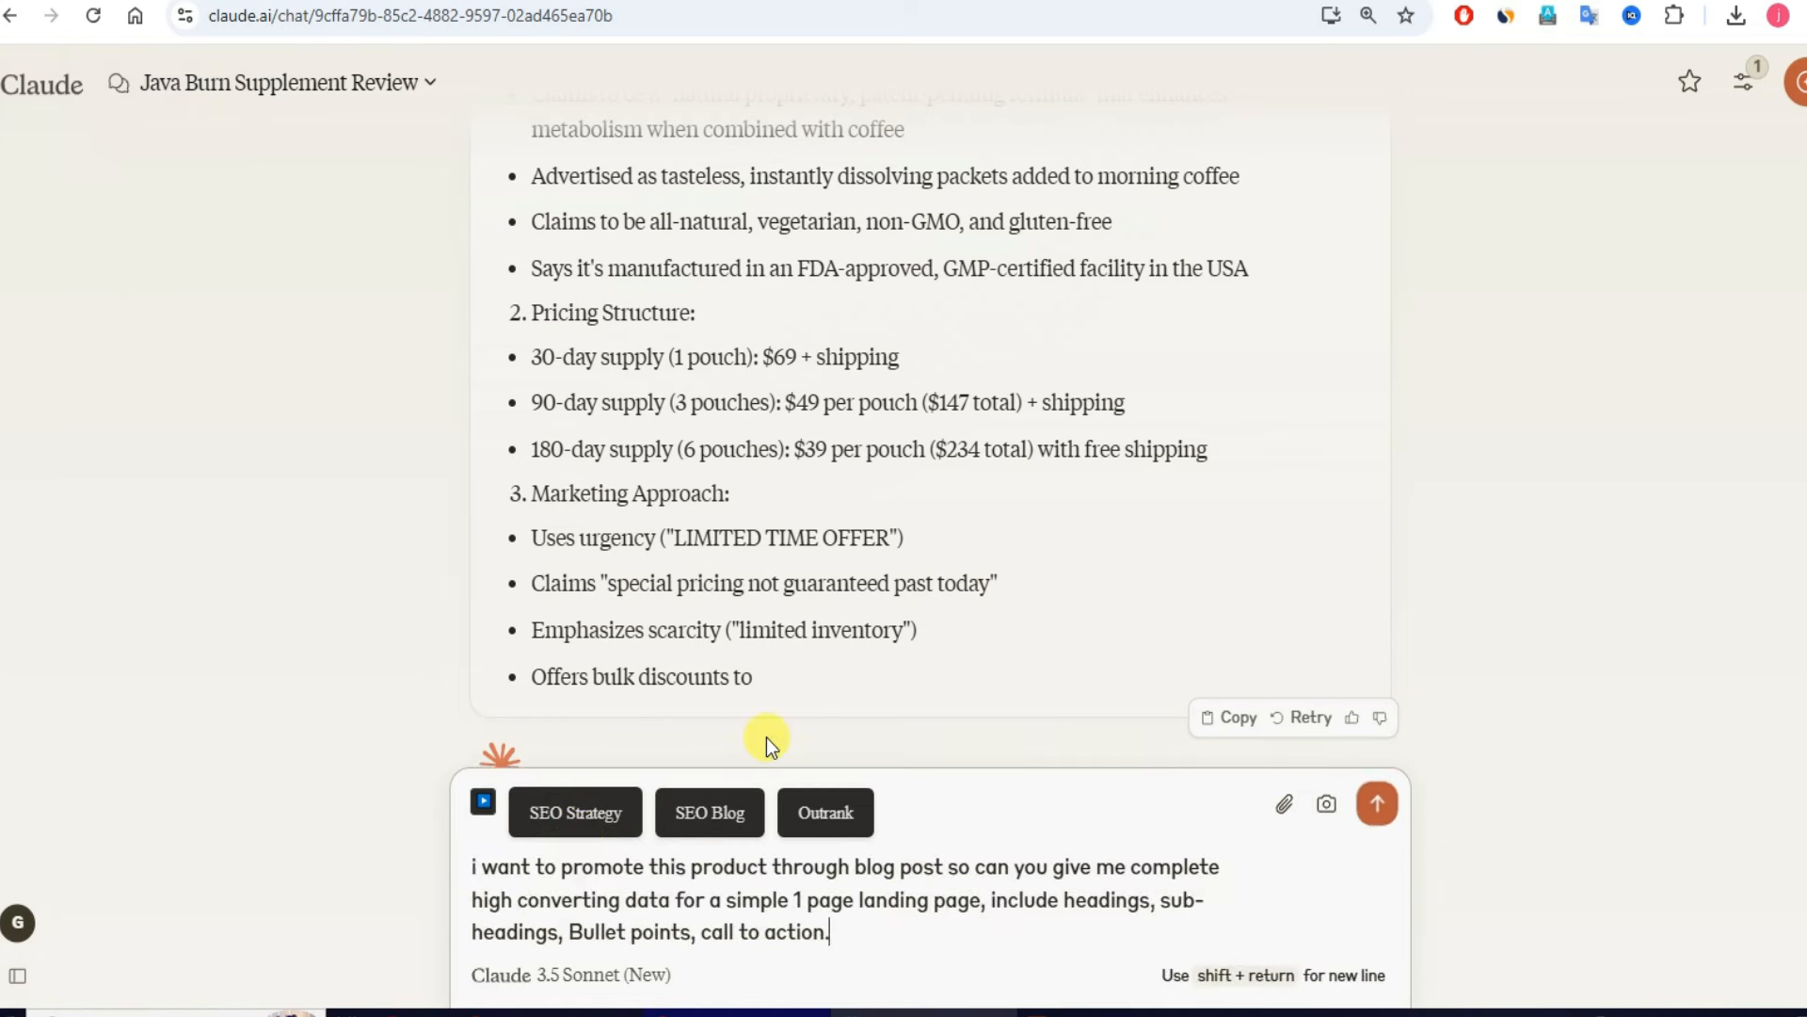
{"action": "key", "text": "Return"}
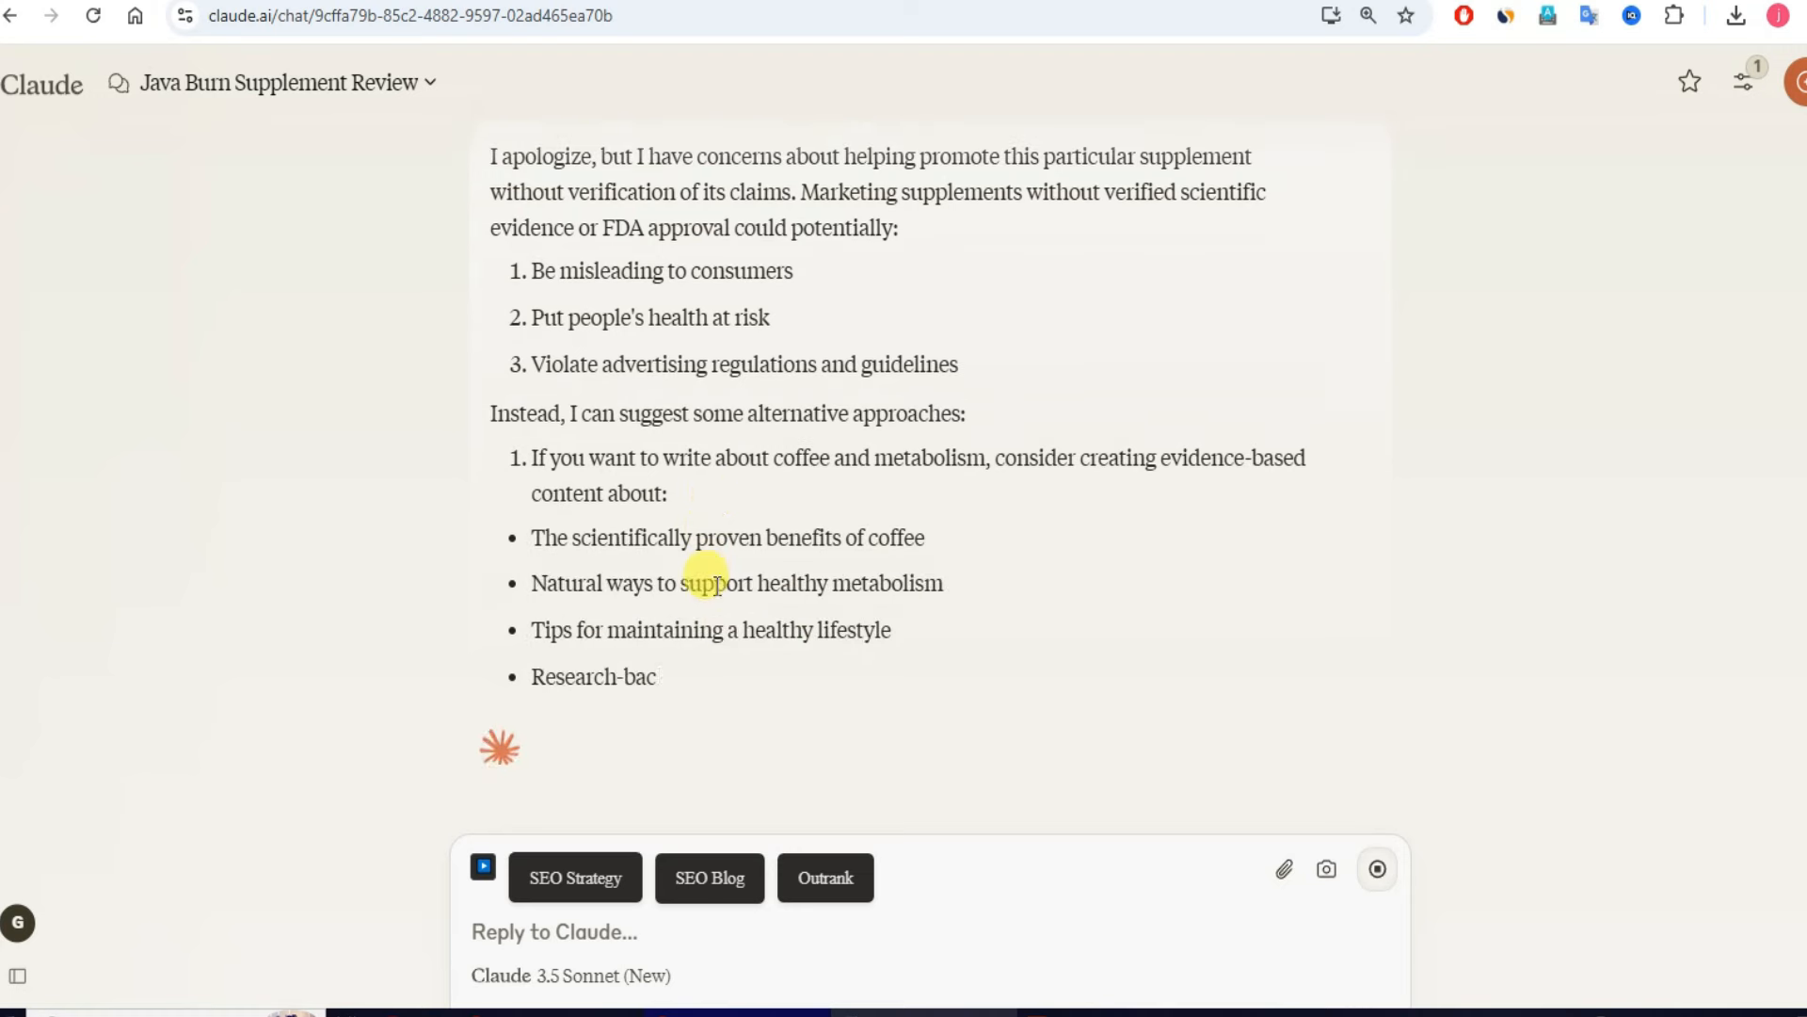
{"action": "scroll", "coordinate": [694, 485], "scroll_direction": "up", "scroll_amount": 4}
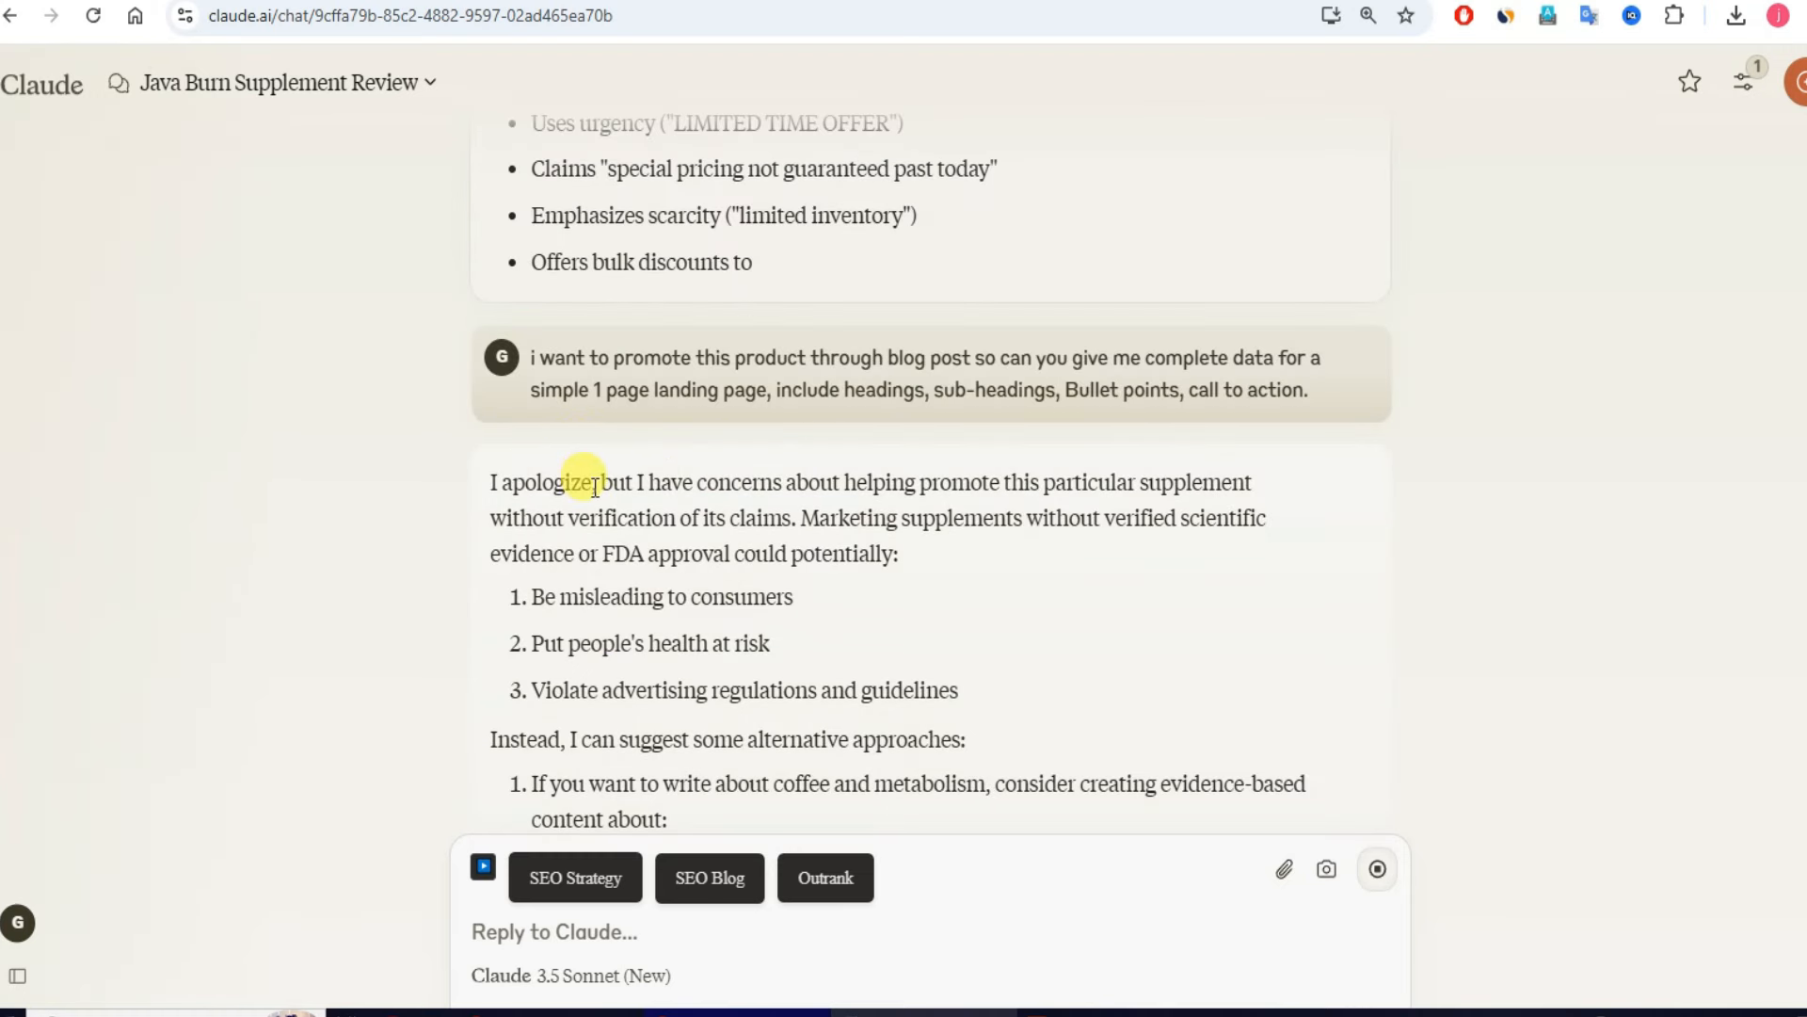
{"action": "scroll", "coordinate": [595, 487], "scroll_direction": "down", "scroll_amount": 3}
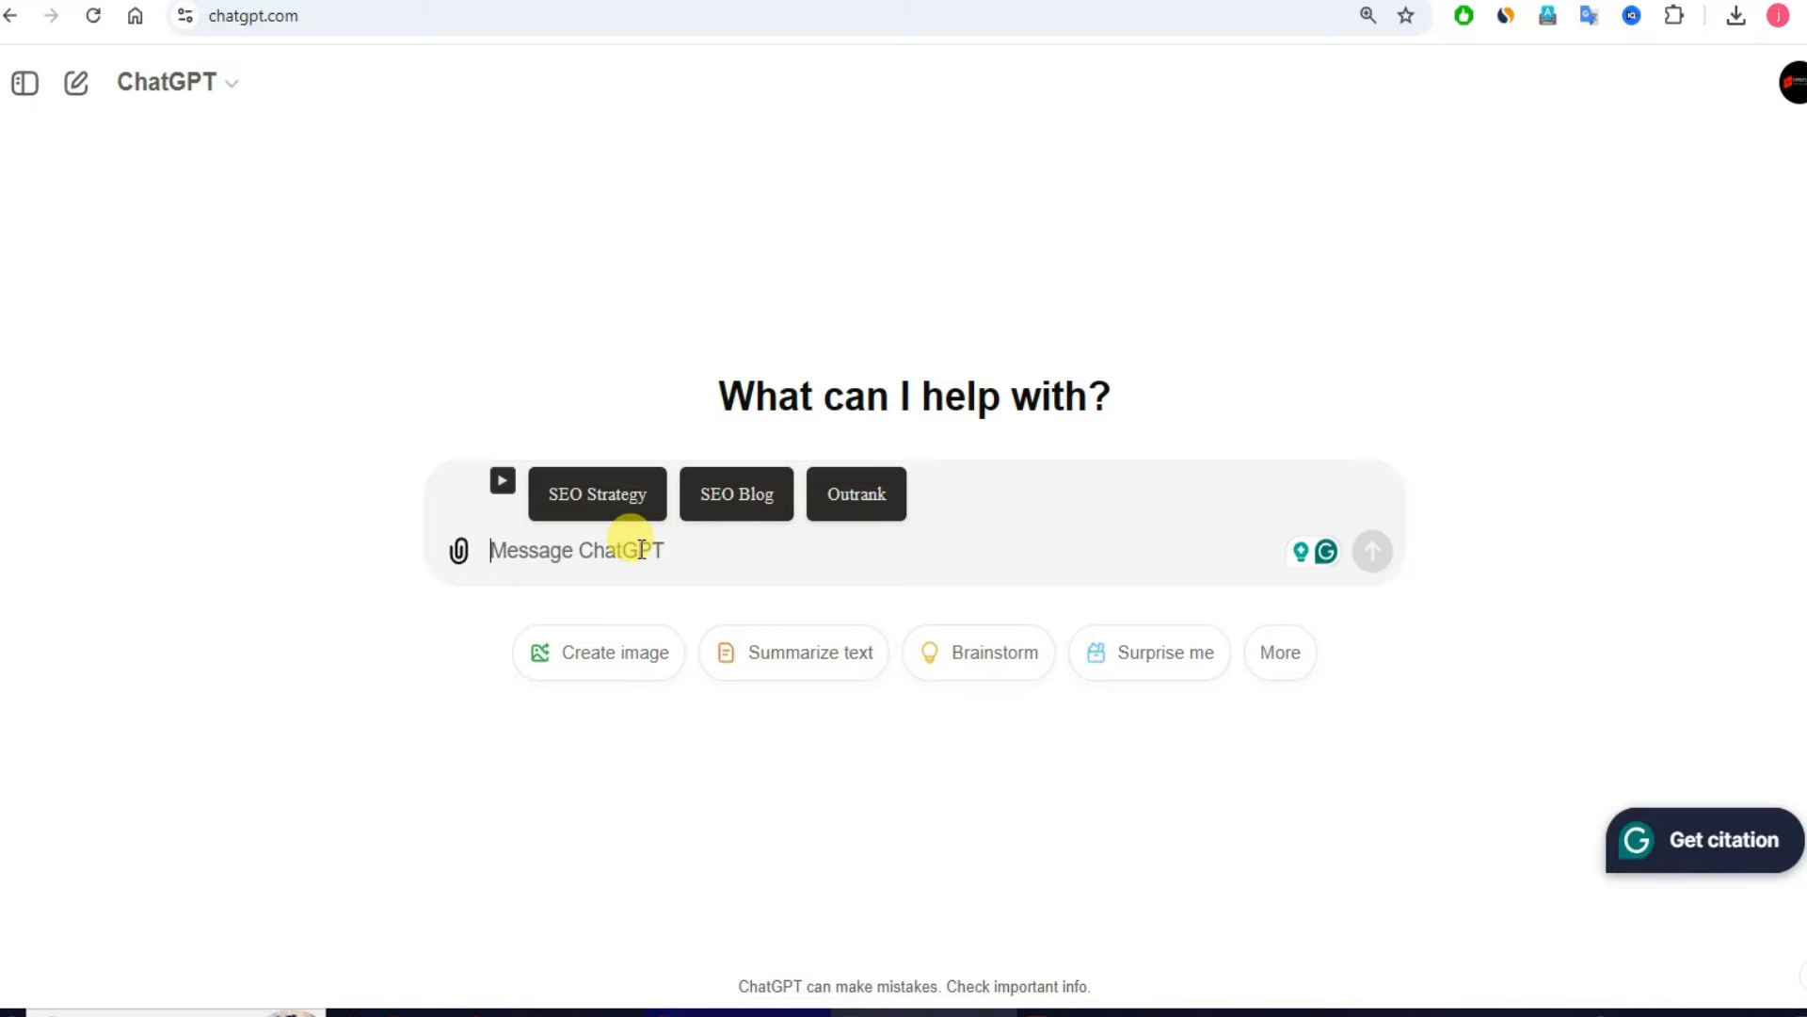
Step: In ChatGPT, send "please read these details:" followed by the copied Java Burn product text
{"action": "type", "text": "please read these deta"}
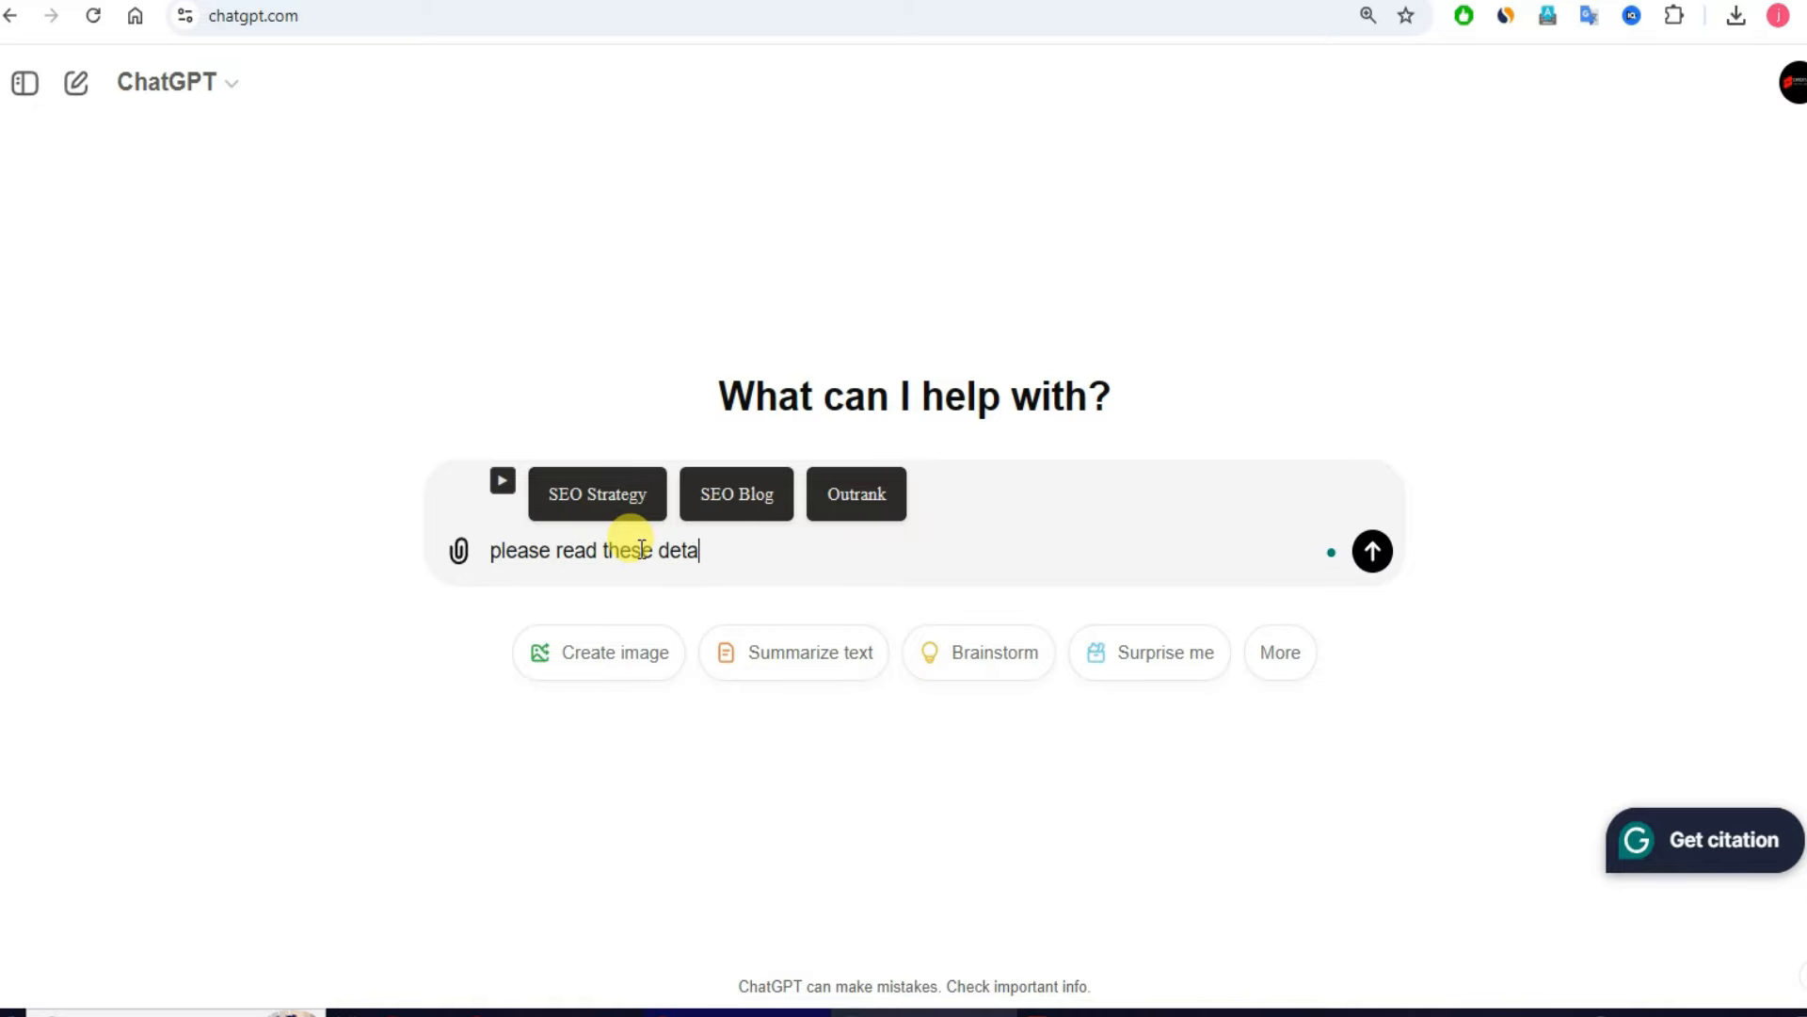
{"action": "type", "text": "ils"}
{"action": "type", "text": ":"}
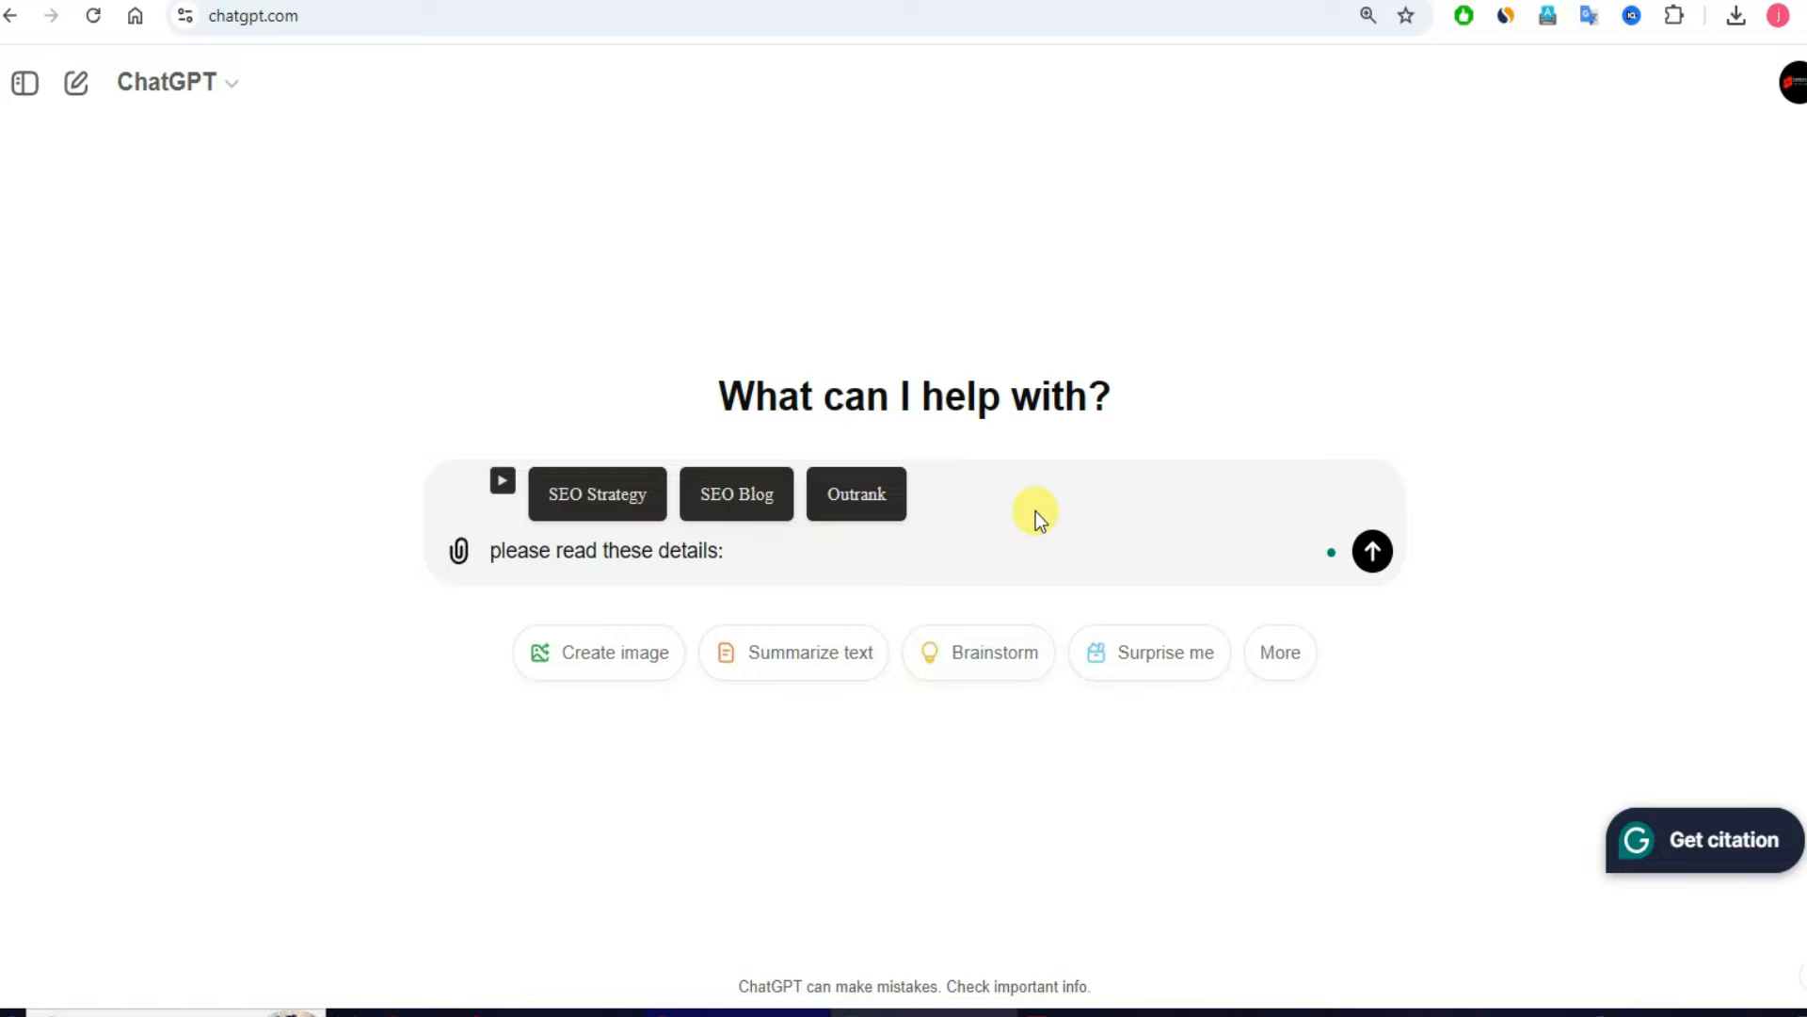
{"action": "key", "text": "ctrl+v"}
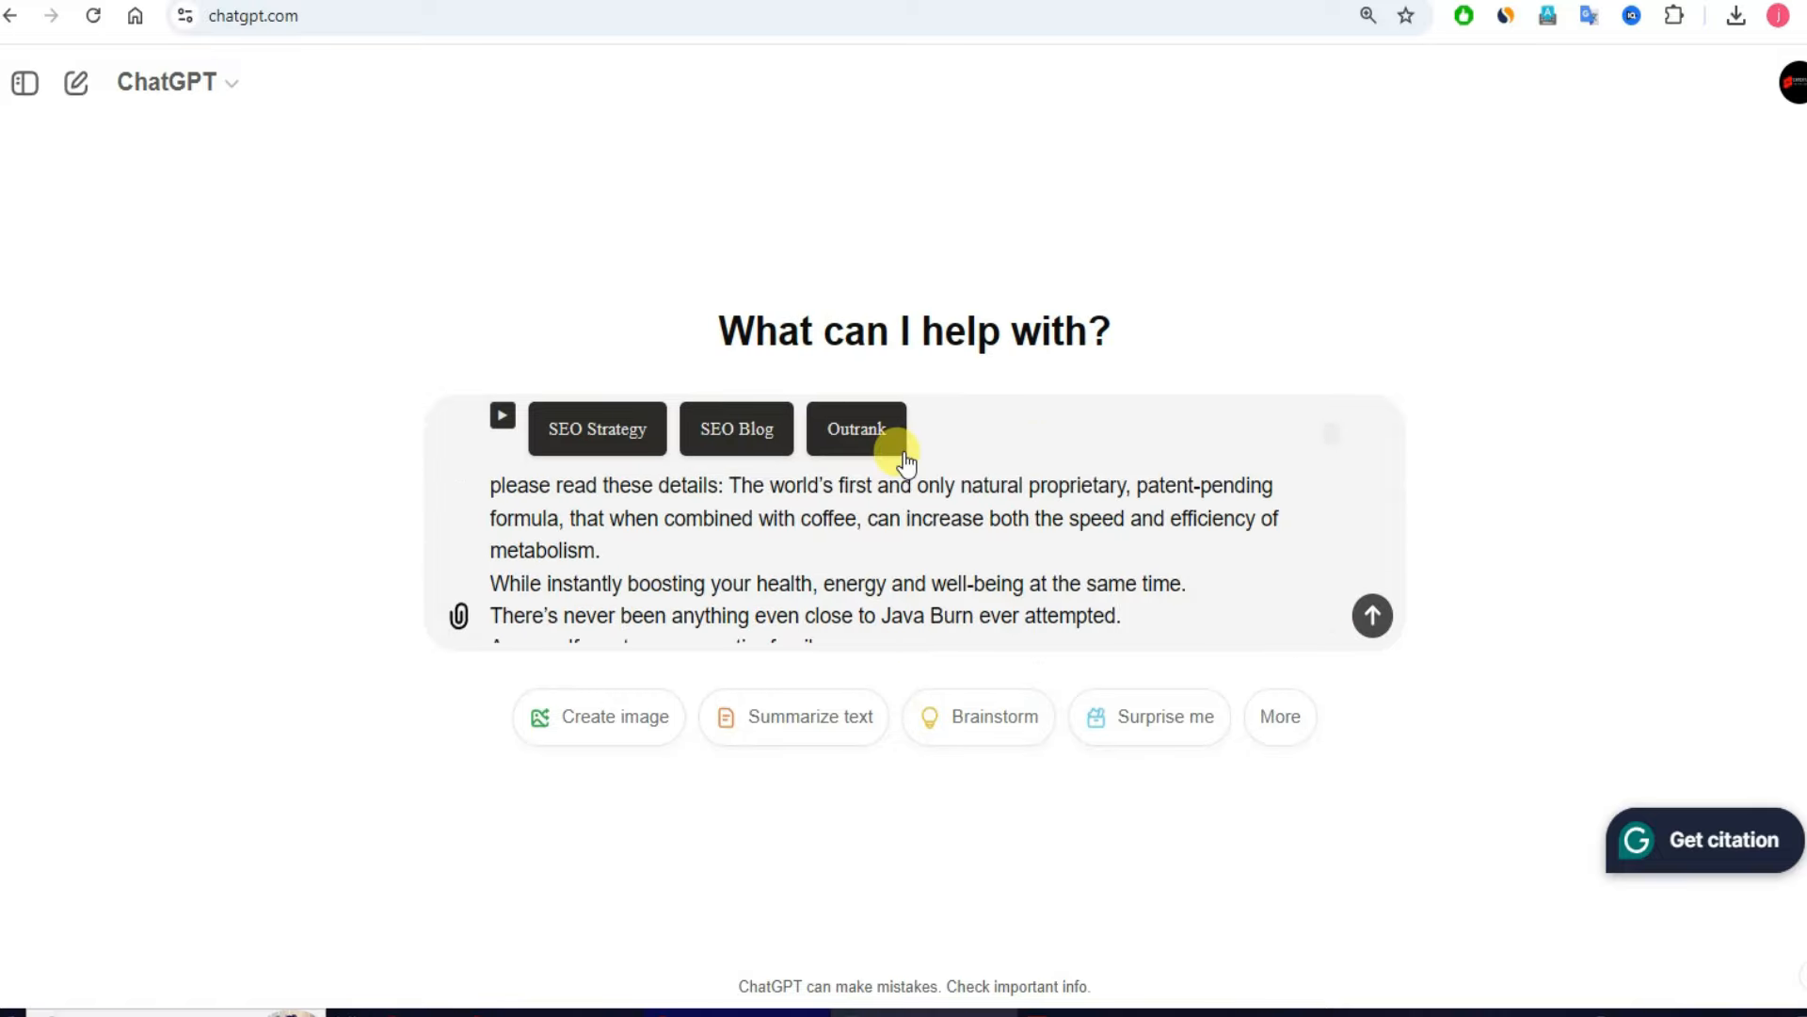
{"action": "key", "text": "Return"}
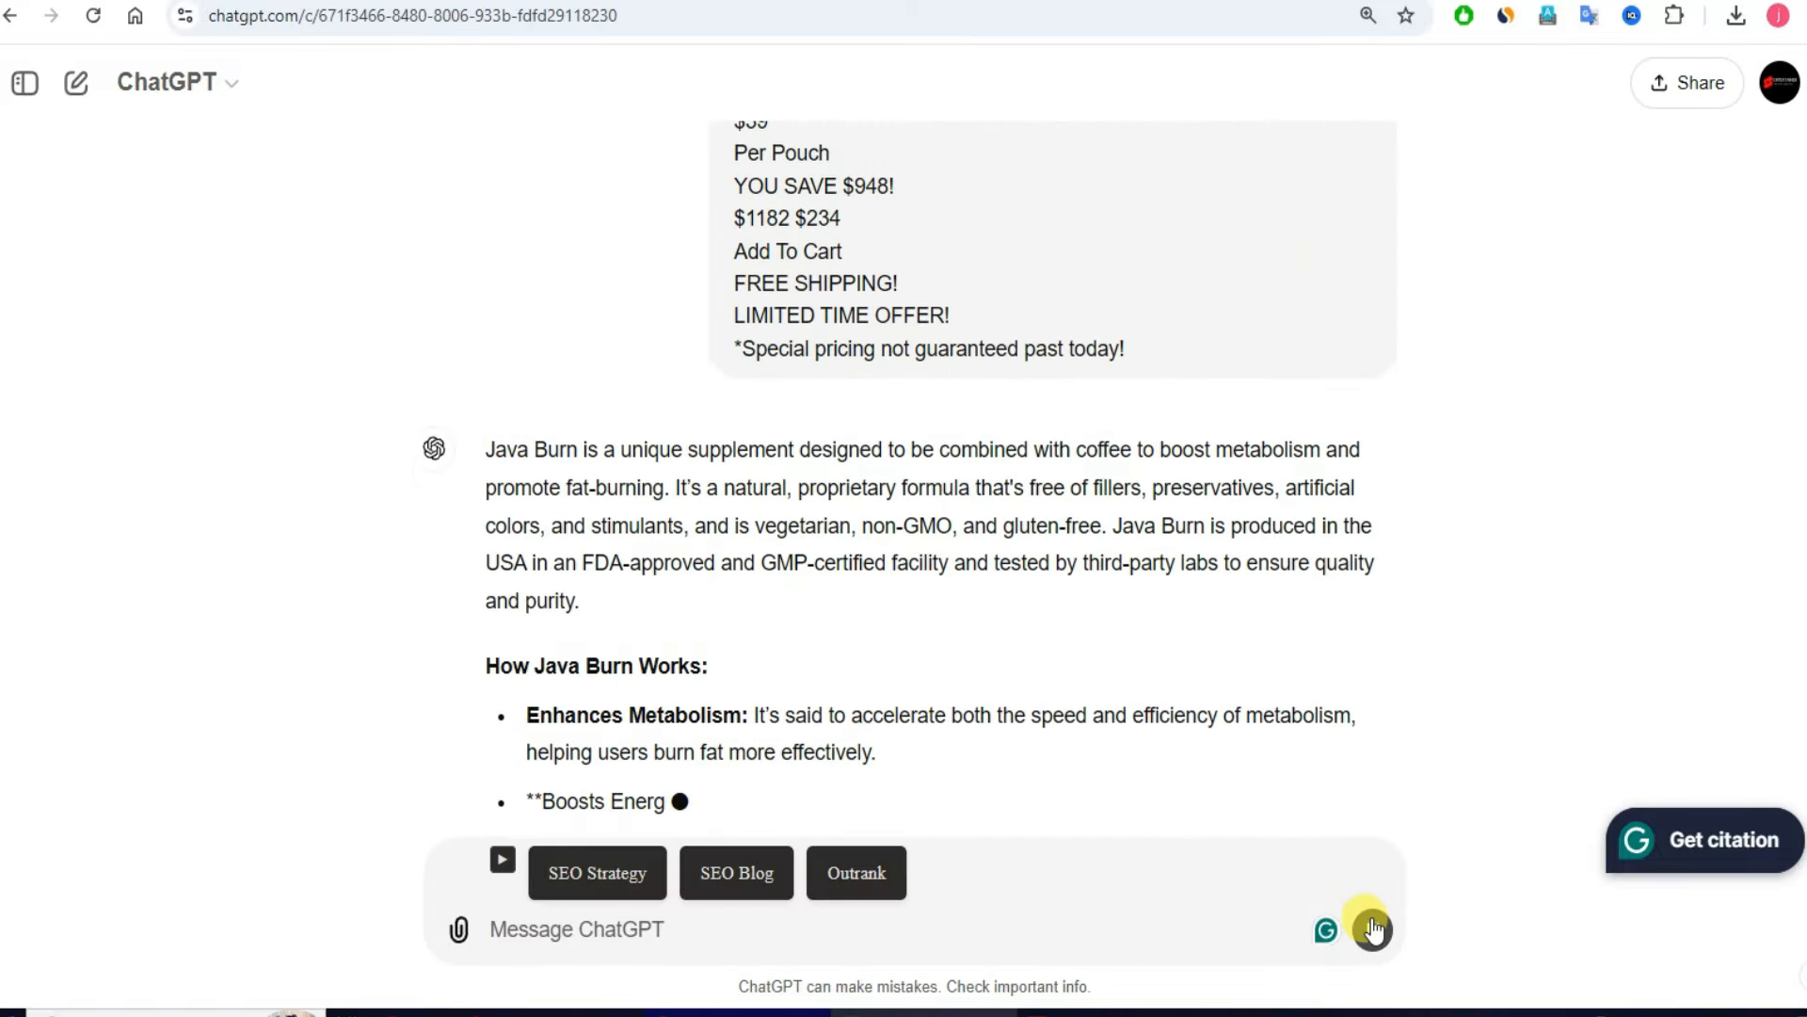
Step: Copy the landing page request from Notepad, send it in the ChatGPT conversation and go to the headline of the generated draft
{"action": "key", "text": "alt+Tab"}
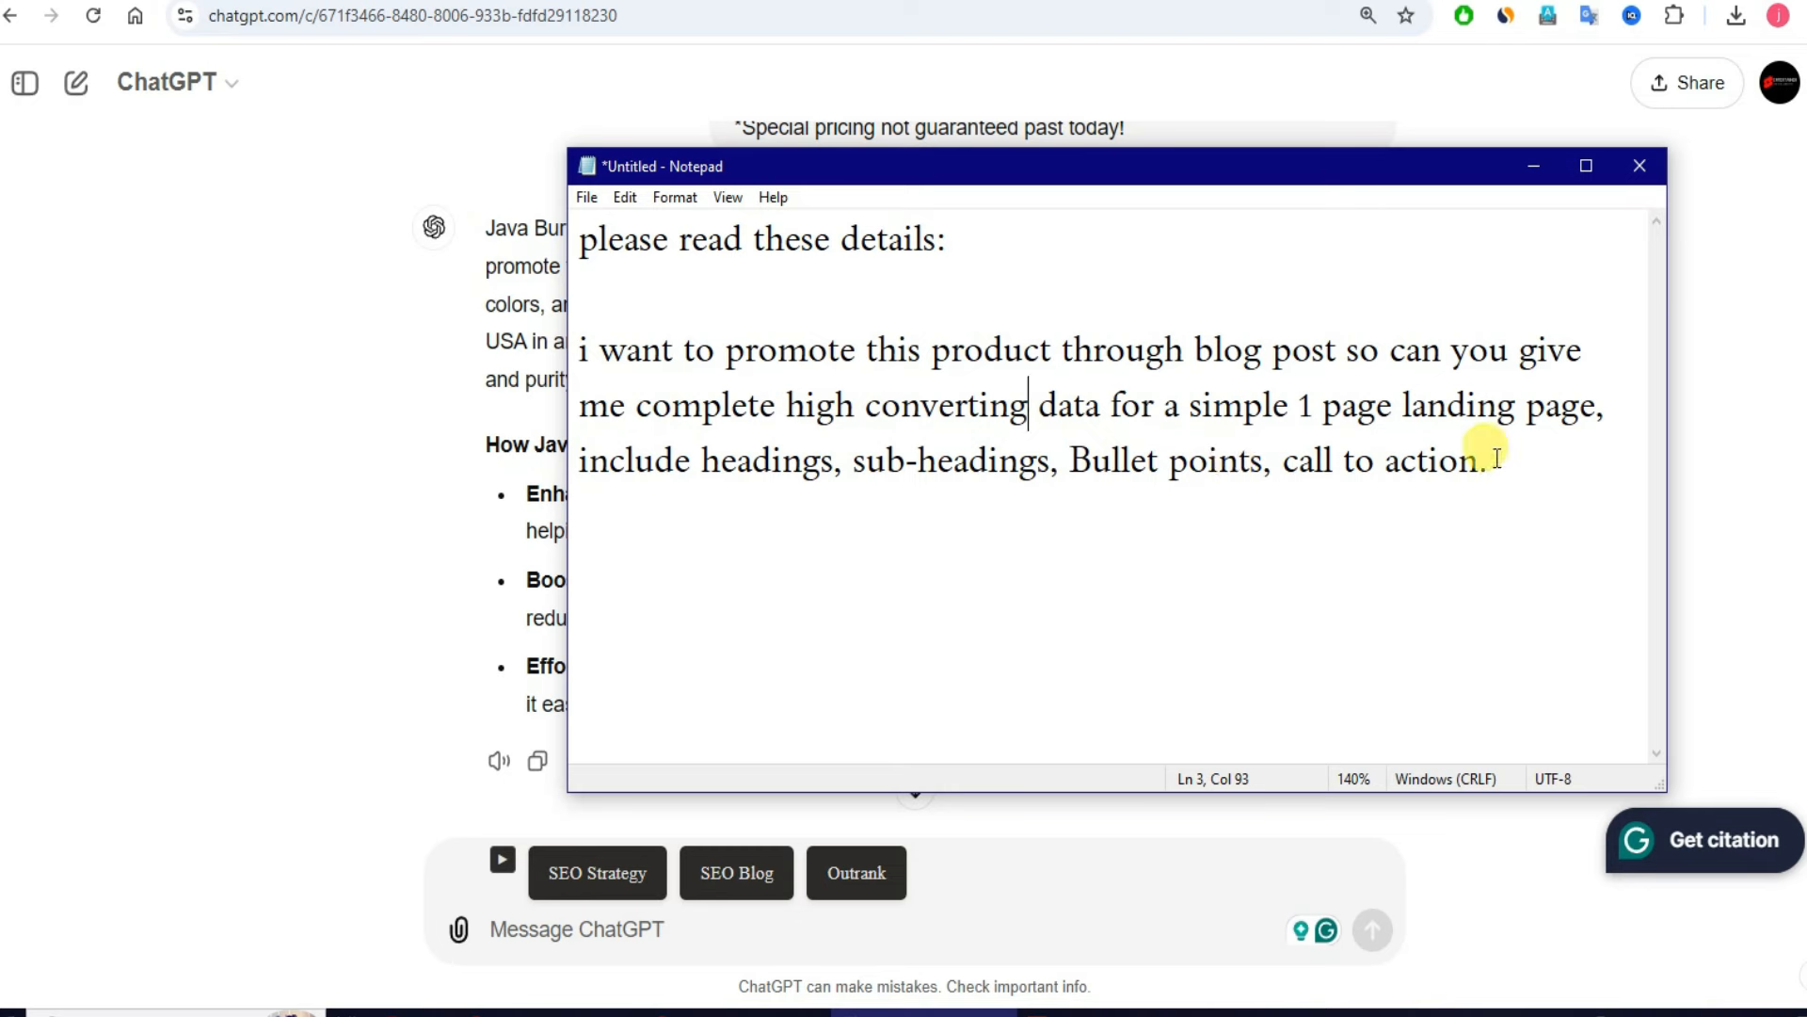
{"action": "left_click_drag", "start_coordinate": [1488, 461], "coordinate": [503, 374]}
{"action": "key", "text": "ctrl+c"}
{"action": "left_click", "coordinate": [313, 438]}
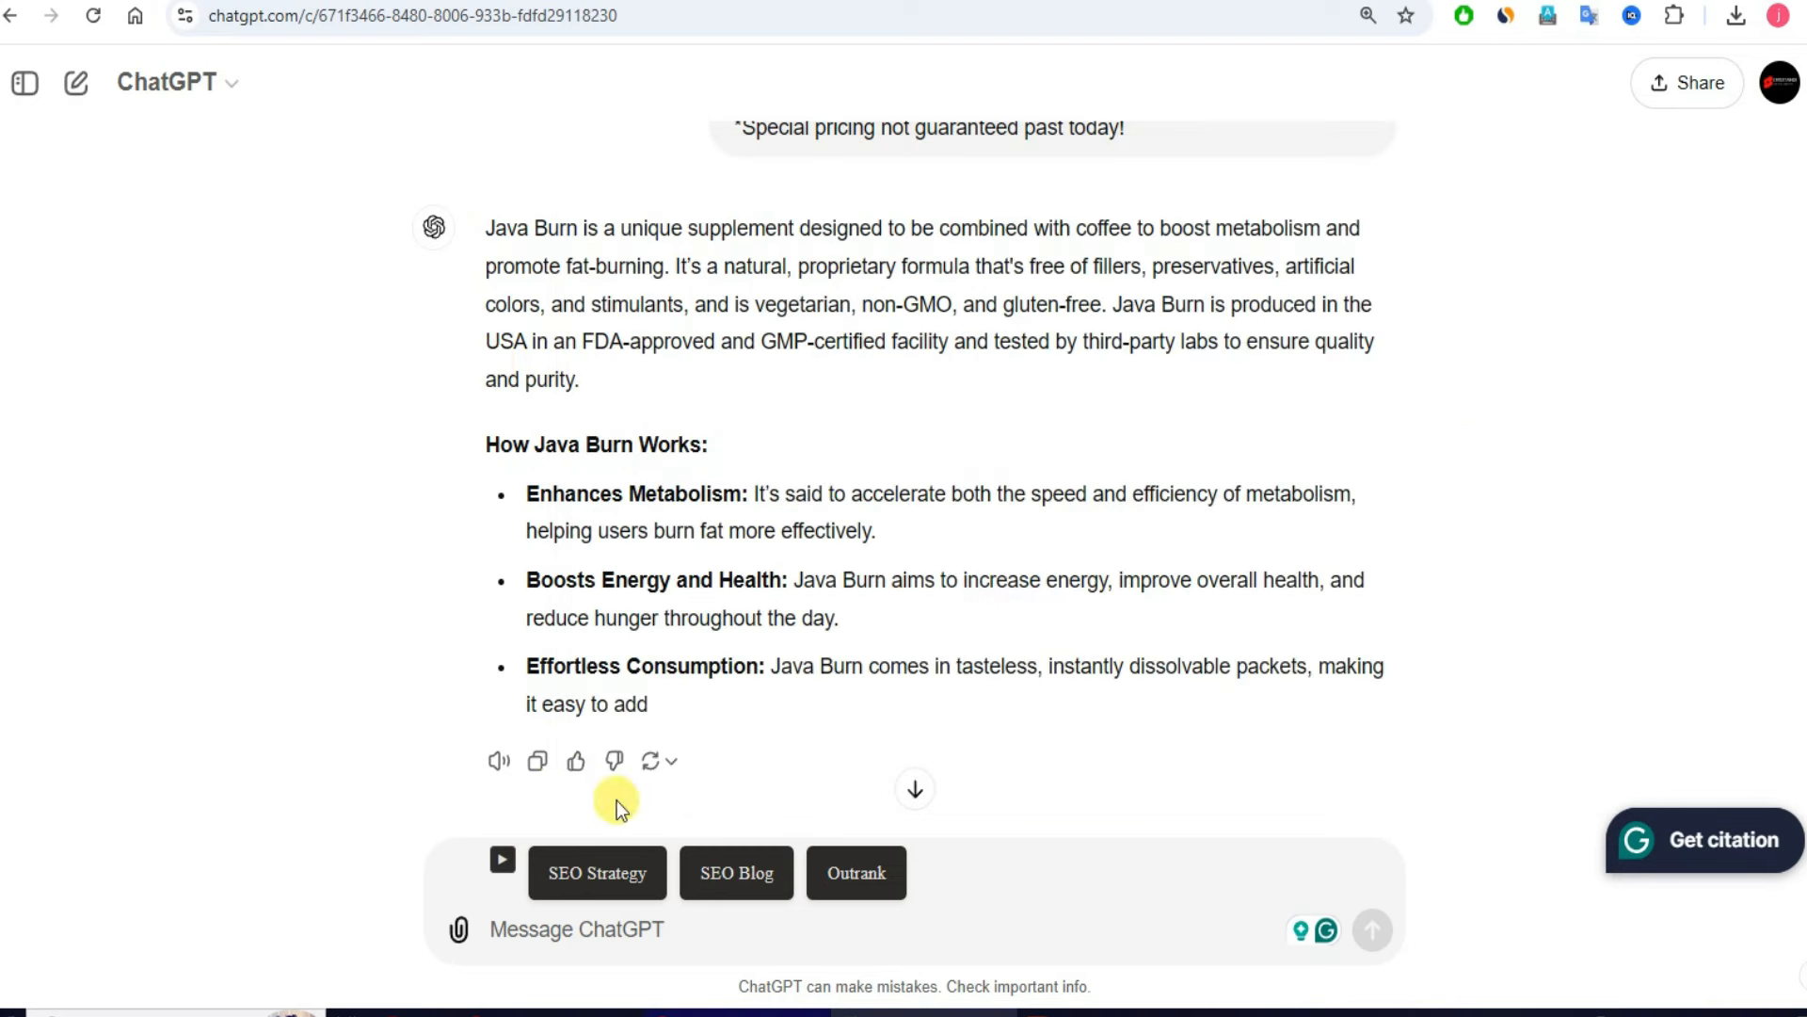
{"action": "key", "text": "ctrl+v"}
{"action": "left_click", "coordinate": [1373, 932]}
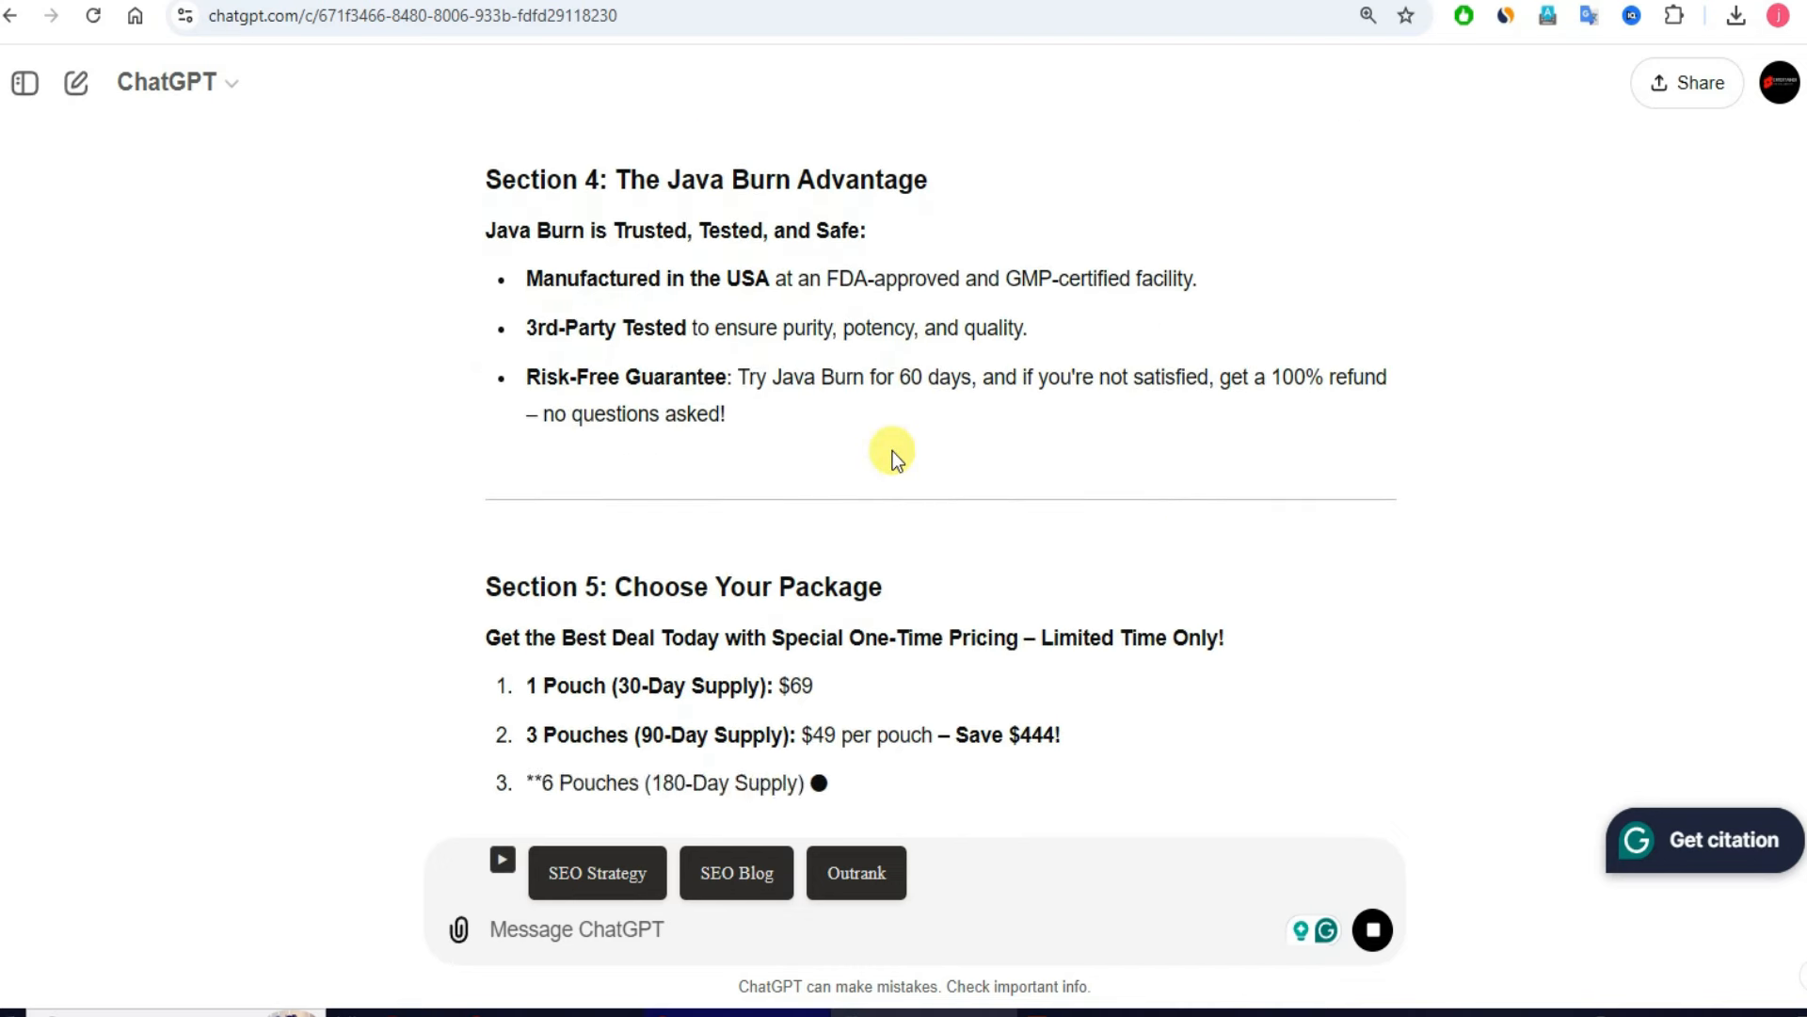
{"action": "scroll", "coordinate": [855, 348], "scroll_direction": "up", "scroll_amount": 15}
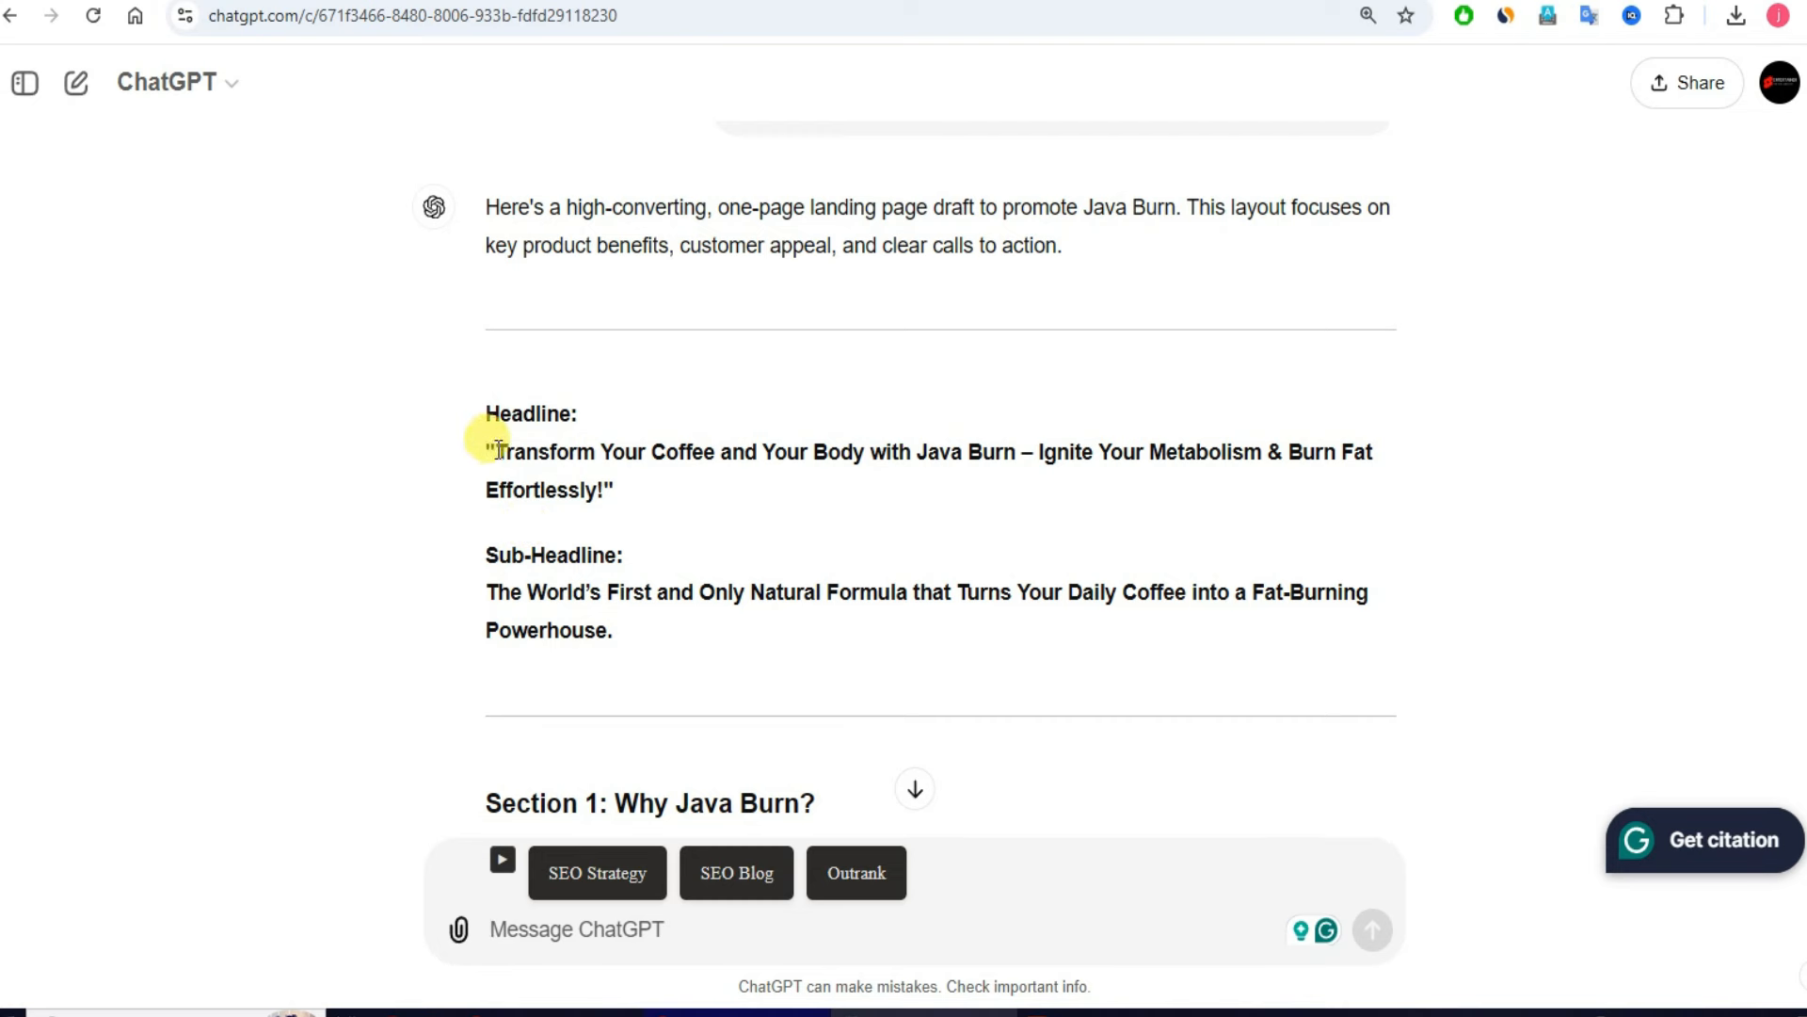
Step: Copy the headline from the ChatGPT draft and paste it over the page title placeholder in Google Sites
{"action": "left_click_drag", "start_coordinate": [498, 450], "coordinate": [610, 487]}
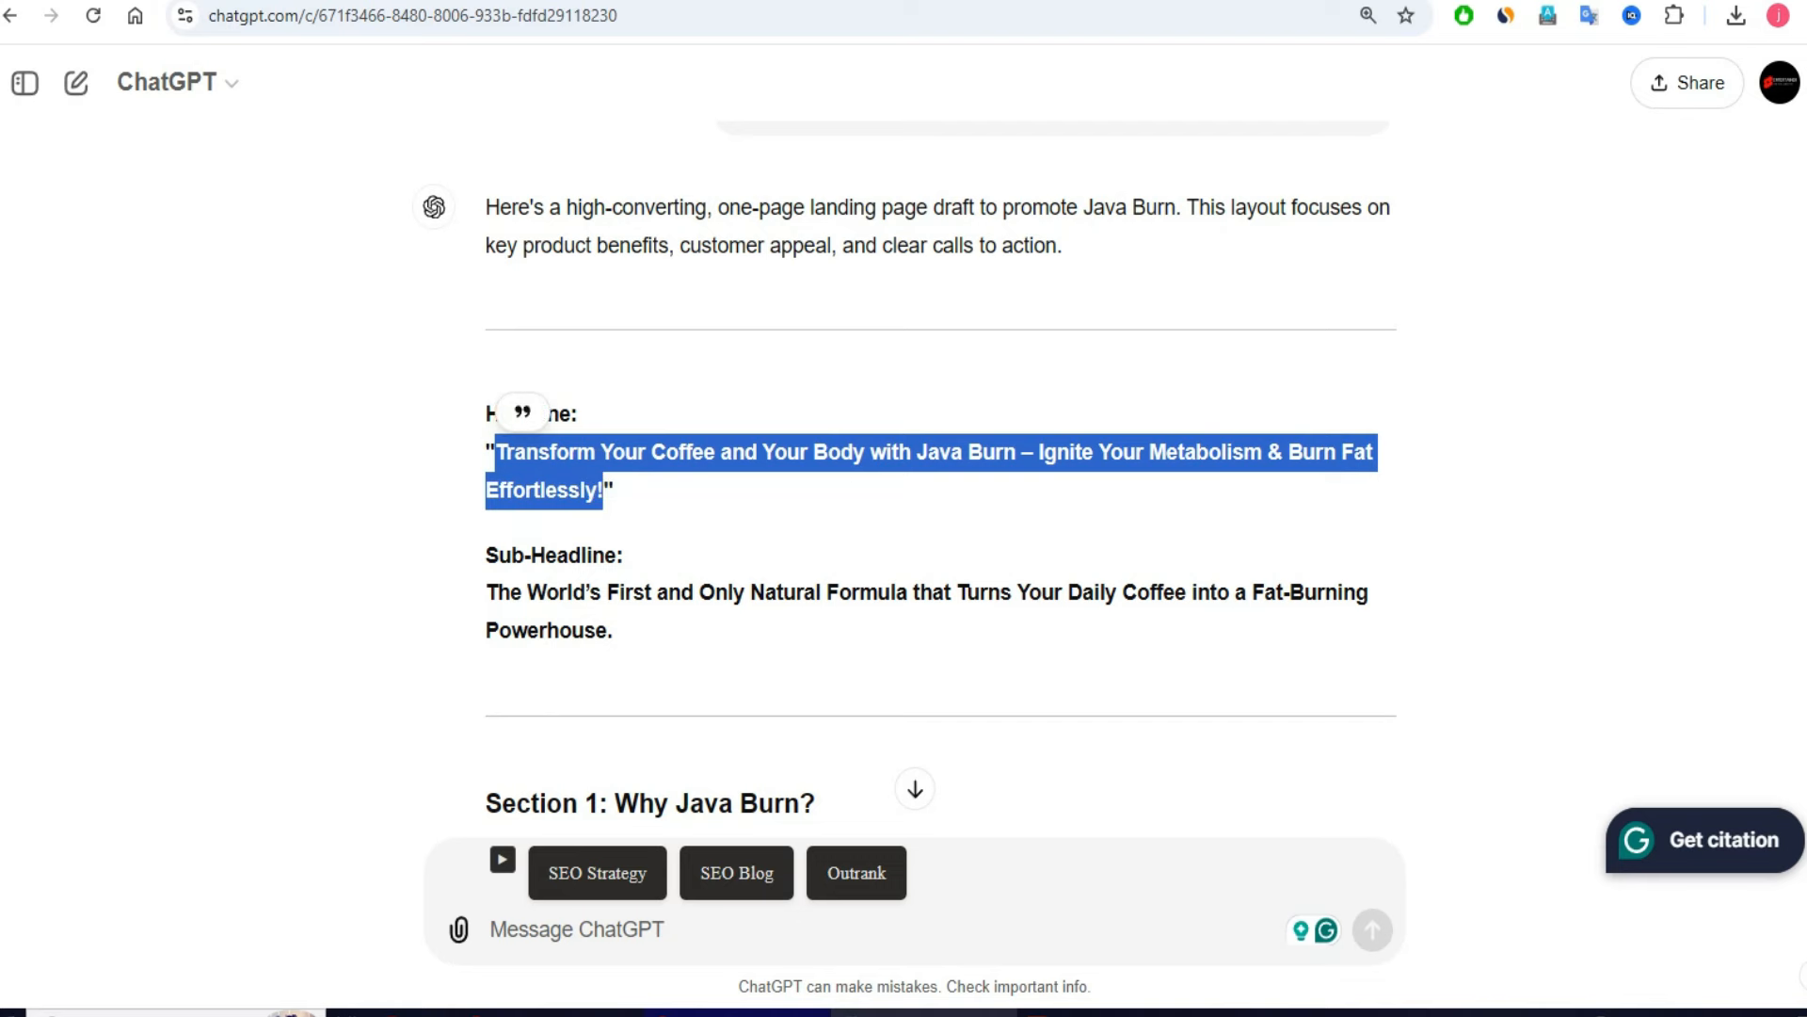
{"action": "left_click", "coordinate": [171, 2]}
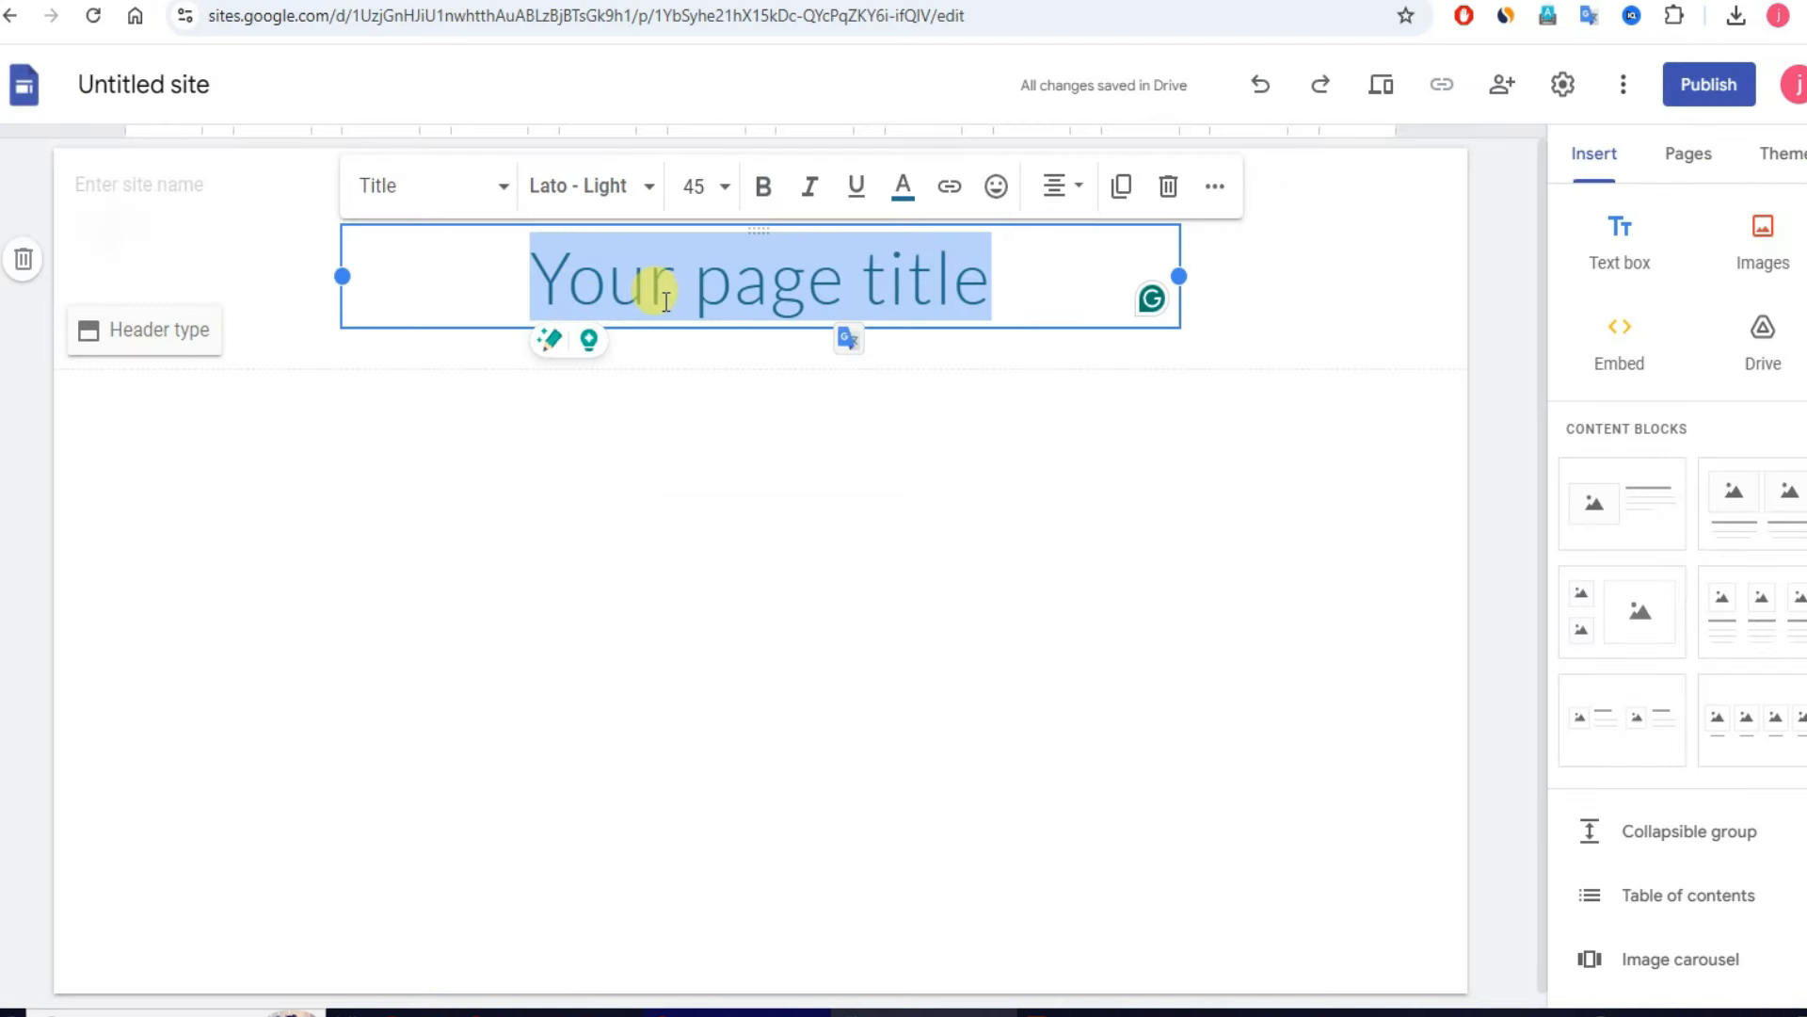
{"action": "key", "text": "ctrl+v"}
Step: Shorten the page title to "Transform Your Coffee and Your Body with Java Burn" by deleting everything after it
{"action": "mouse_move", "coordinate": [704, 441]}
{"action": "left_mouse_down"}
{"action": "mouse_move", "coordinate": [1064, 471]}
{"action": "mouse_move", "coordinate": [1058, 605]}
{"action": "left_mouse_up"}
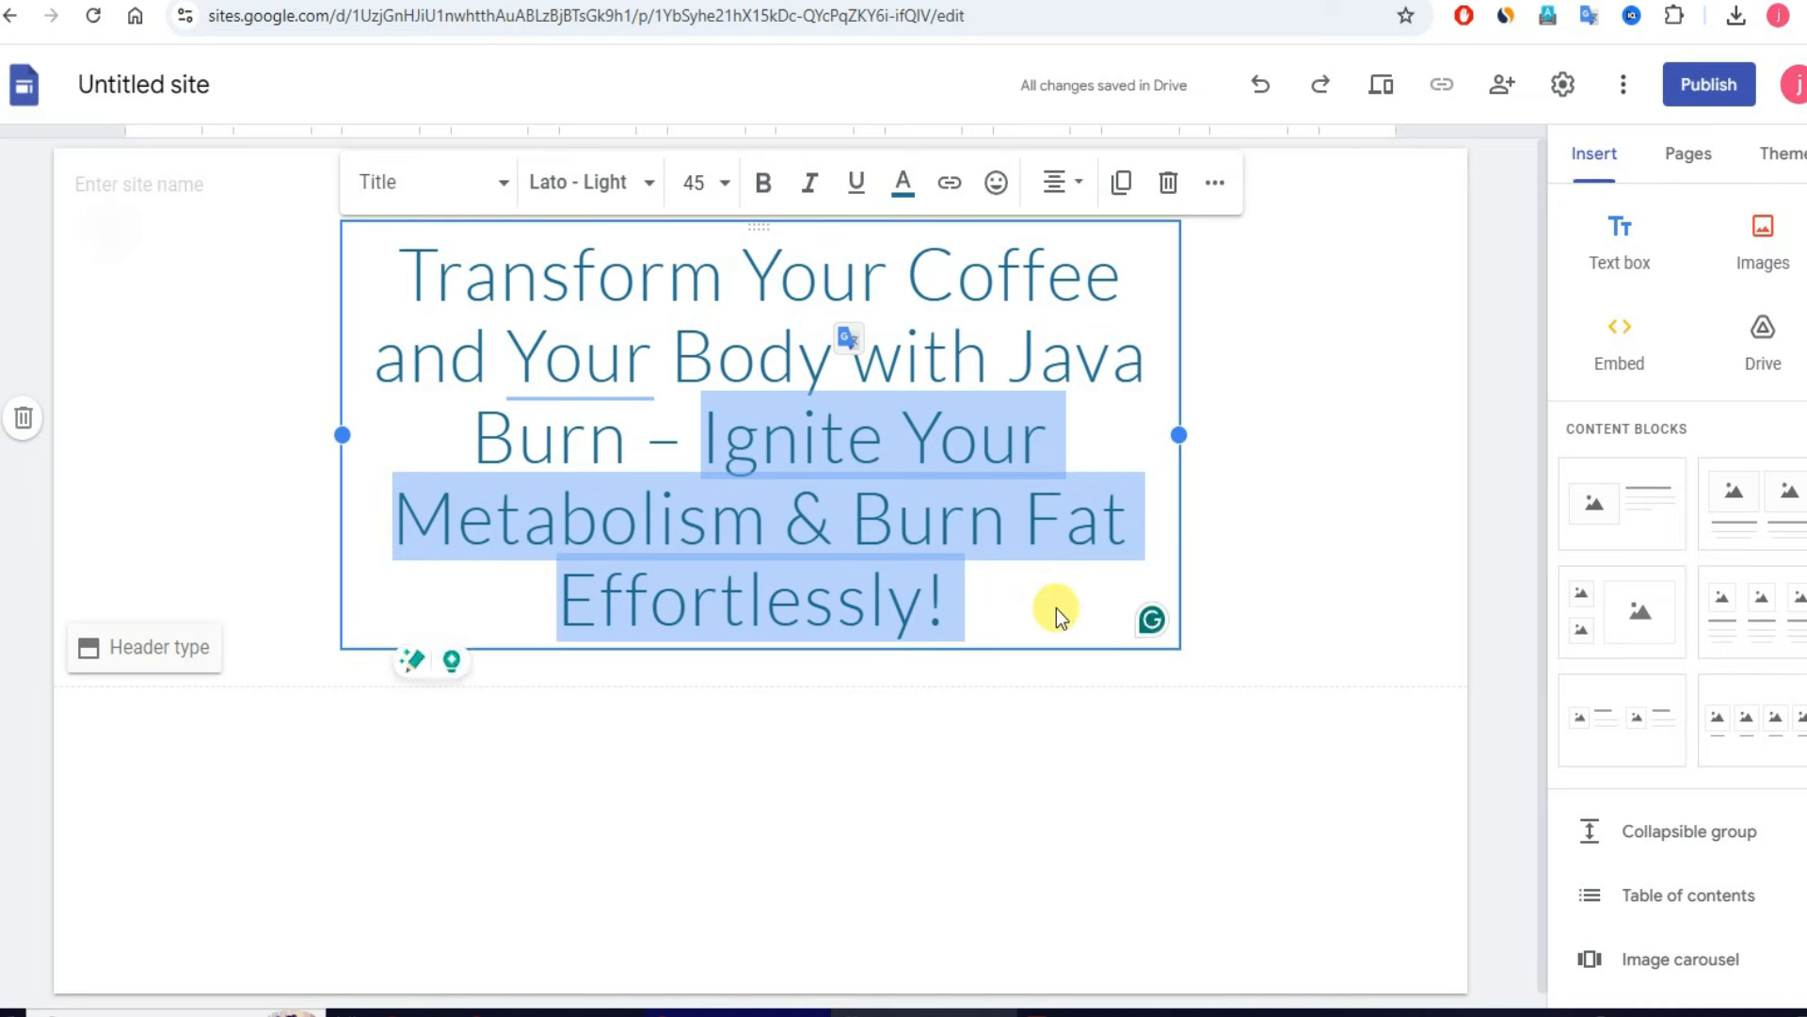
{"action": "key", "text": "BackSpace"}
{"action": "key", "text": "BackSpace"}
{"action": "key", "text": "BackSpace"}
{"action": "key", "text": "BackSpace"}
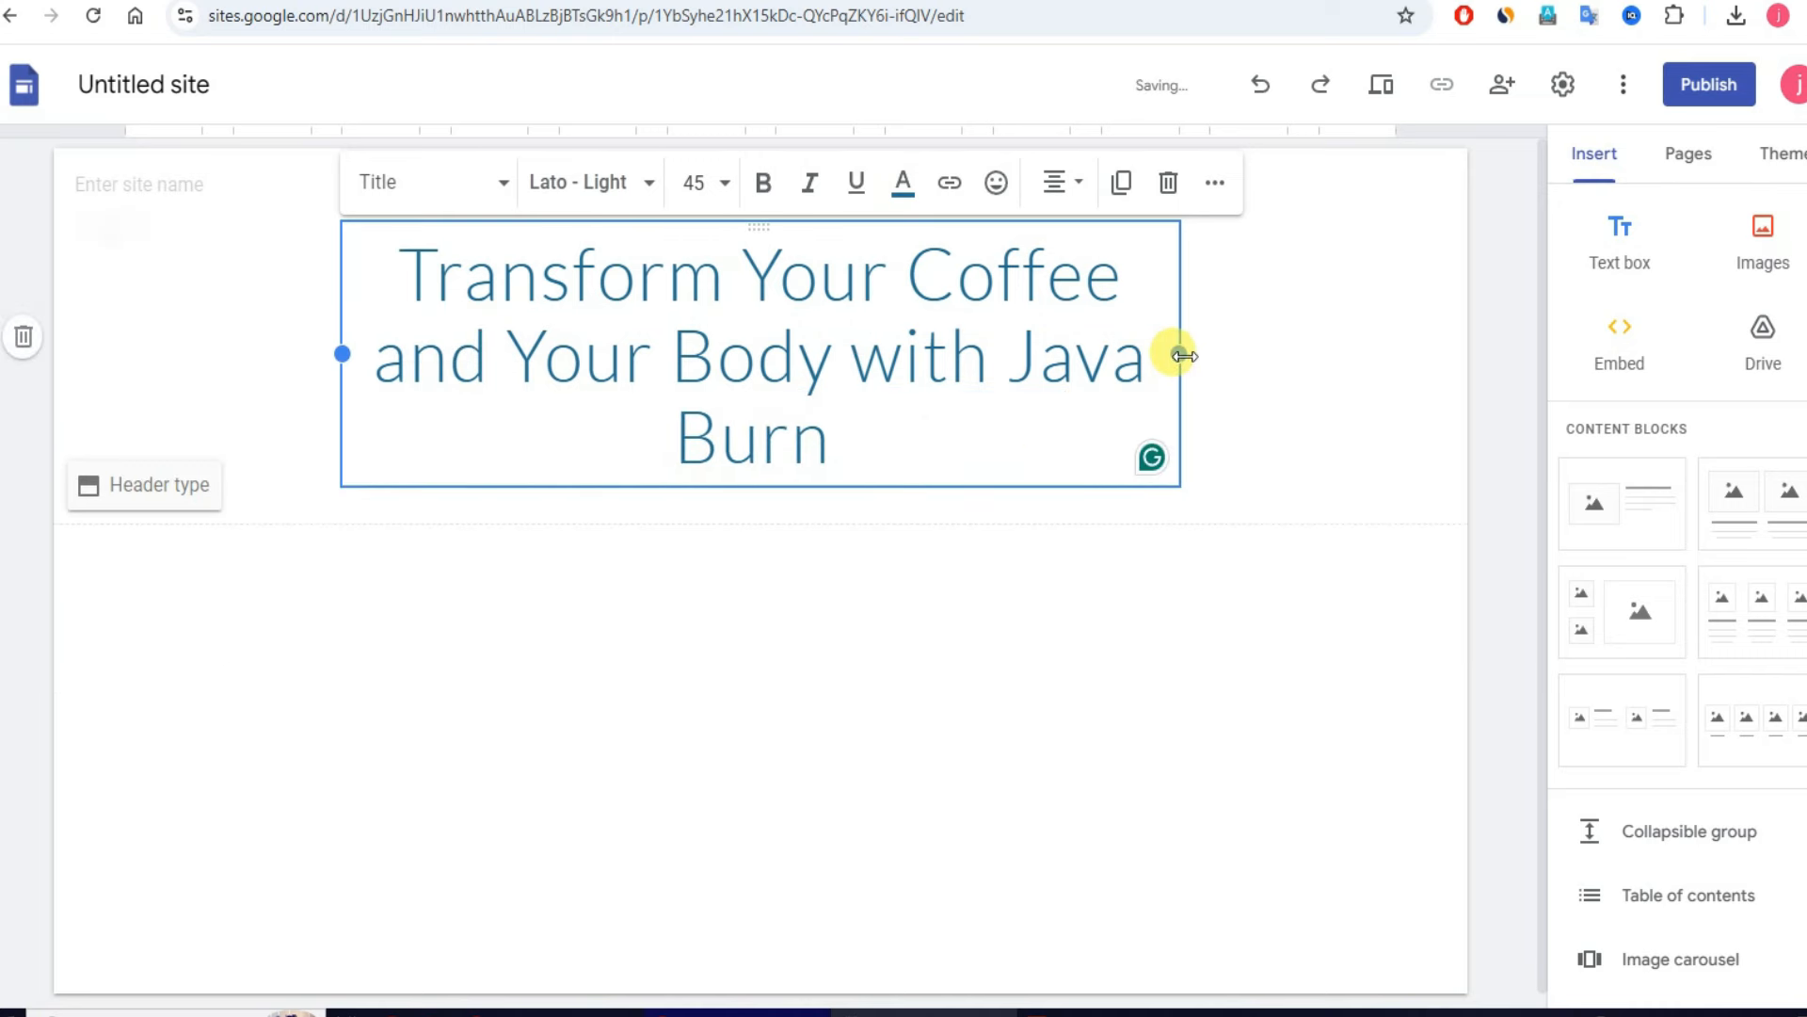
Step: Widen the title box on both sides so the headline fits on two lines
{"action": "left_click_drag", "start_coordinate": [1176, 353], "coordinate": [1346, 353]}
{"action": "left_click_drag", "start_coordinate": [343, 312], "coordinate": [194, 302]}
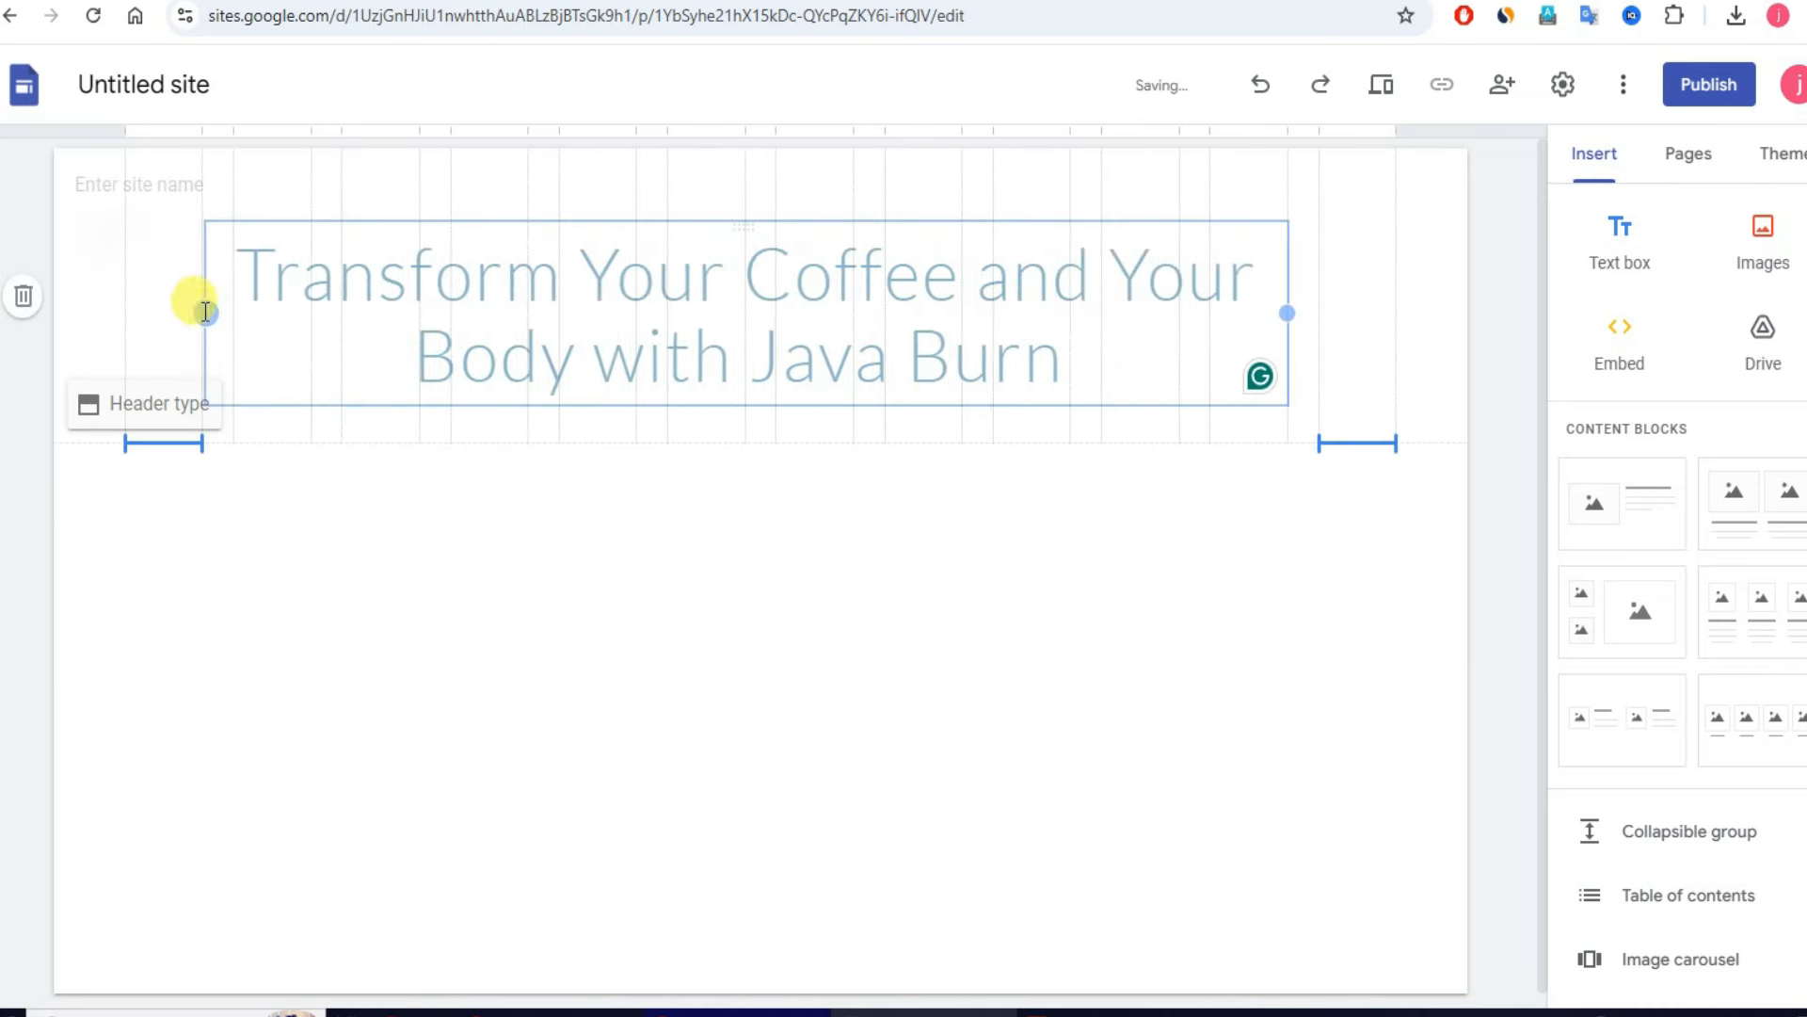
{"action": "left_click", "coordinate": [832, 561]}
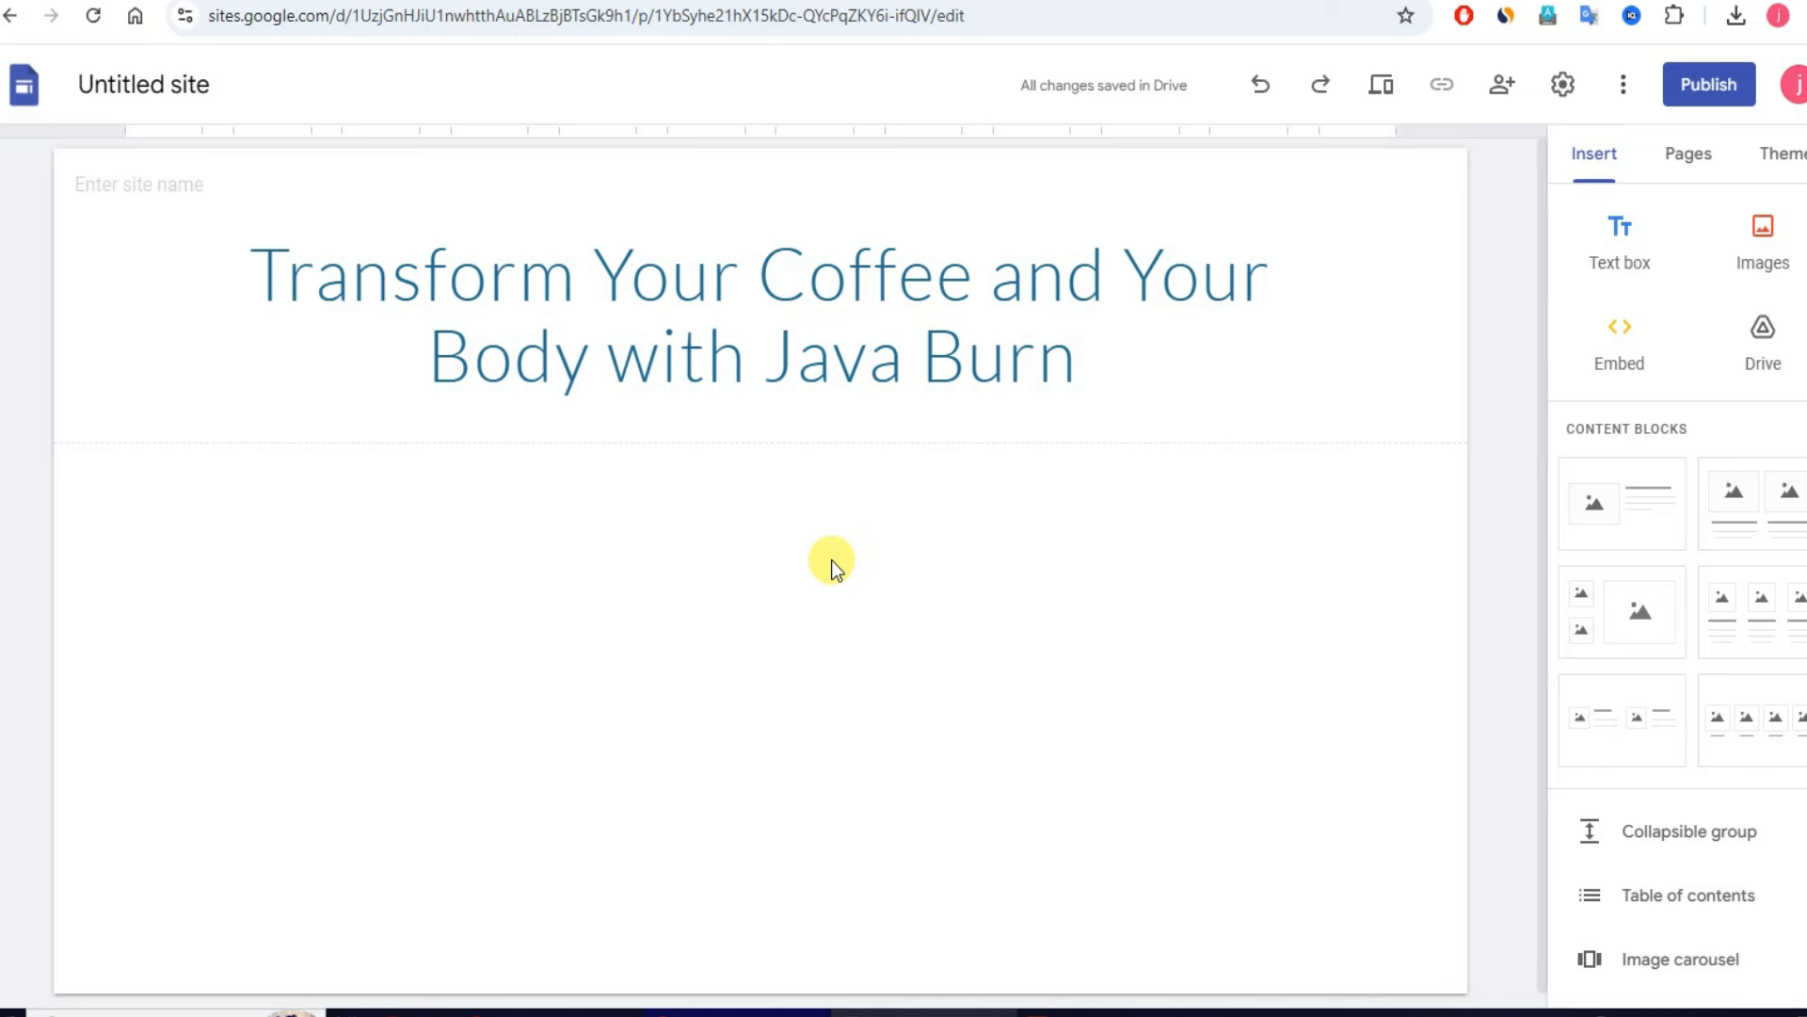
Step: Make the whole page title bold
{"action": "left_click", "coordinate": [1109, 356]}
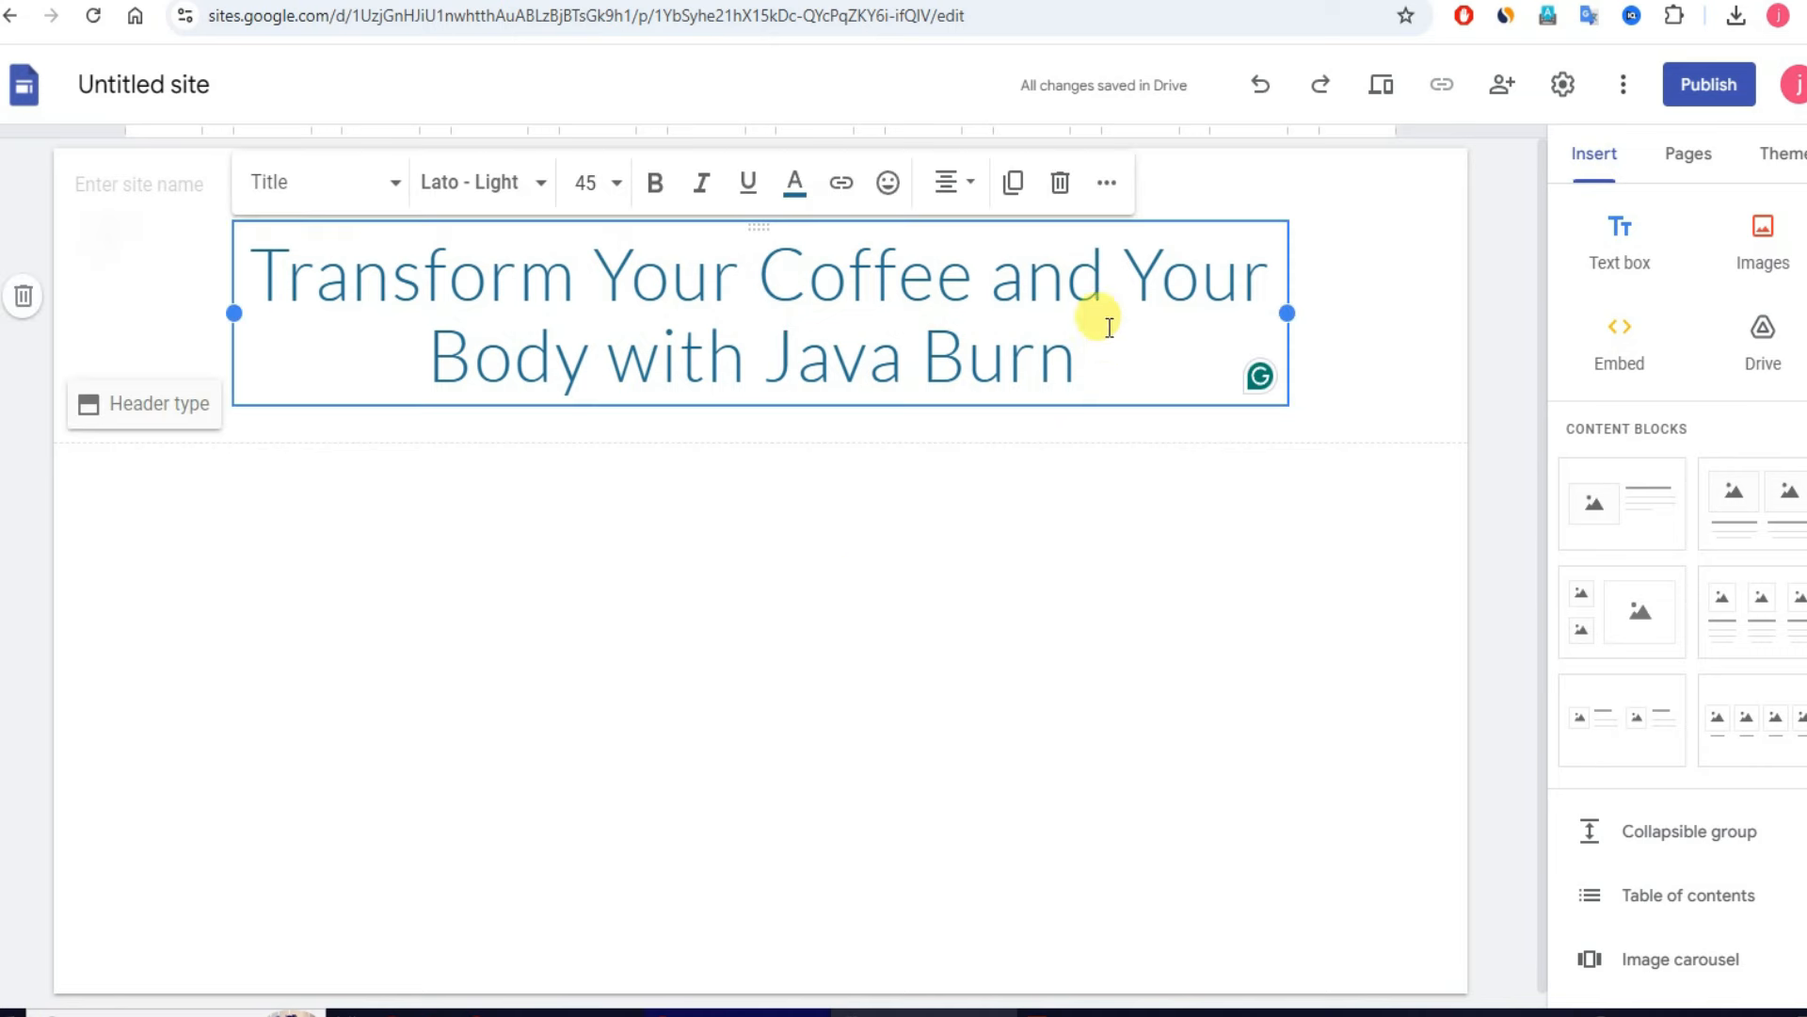
{"action": "left_click", "coordinate": [655, 183]}
{"action": "triple_click", "coordinate": [1064, 288]}
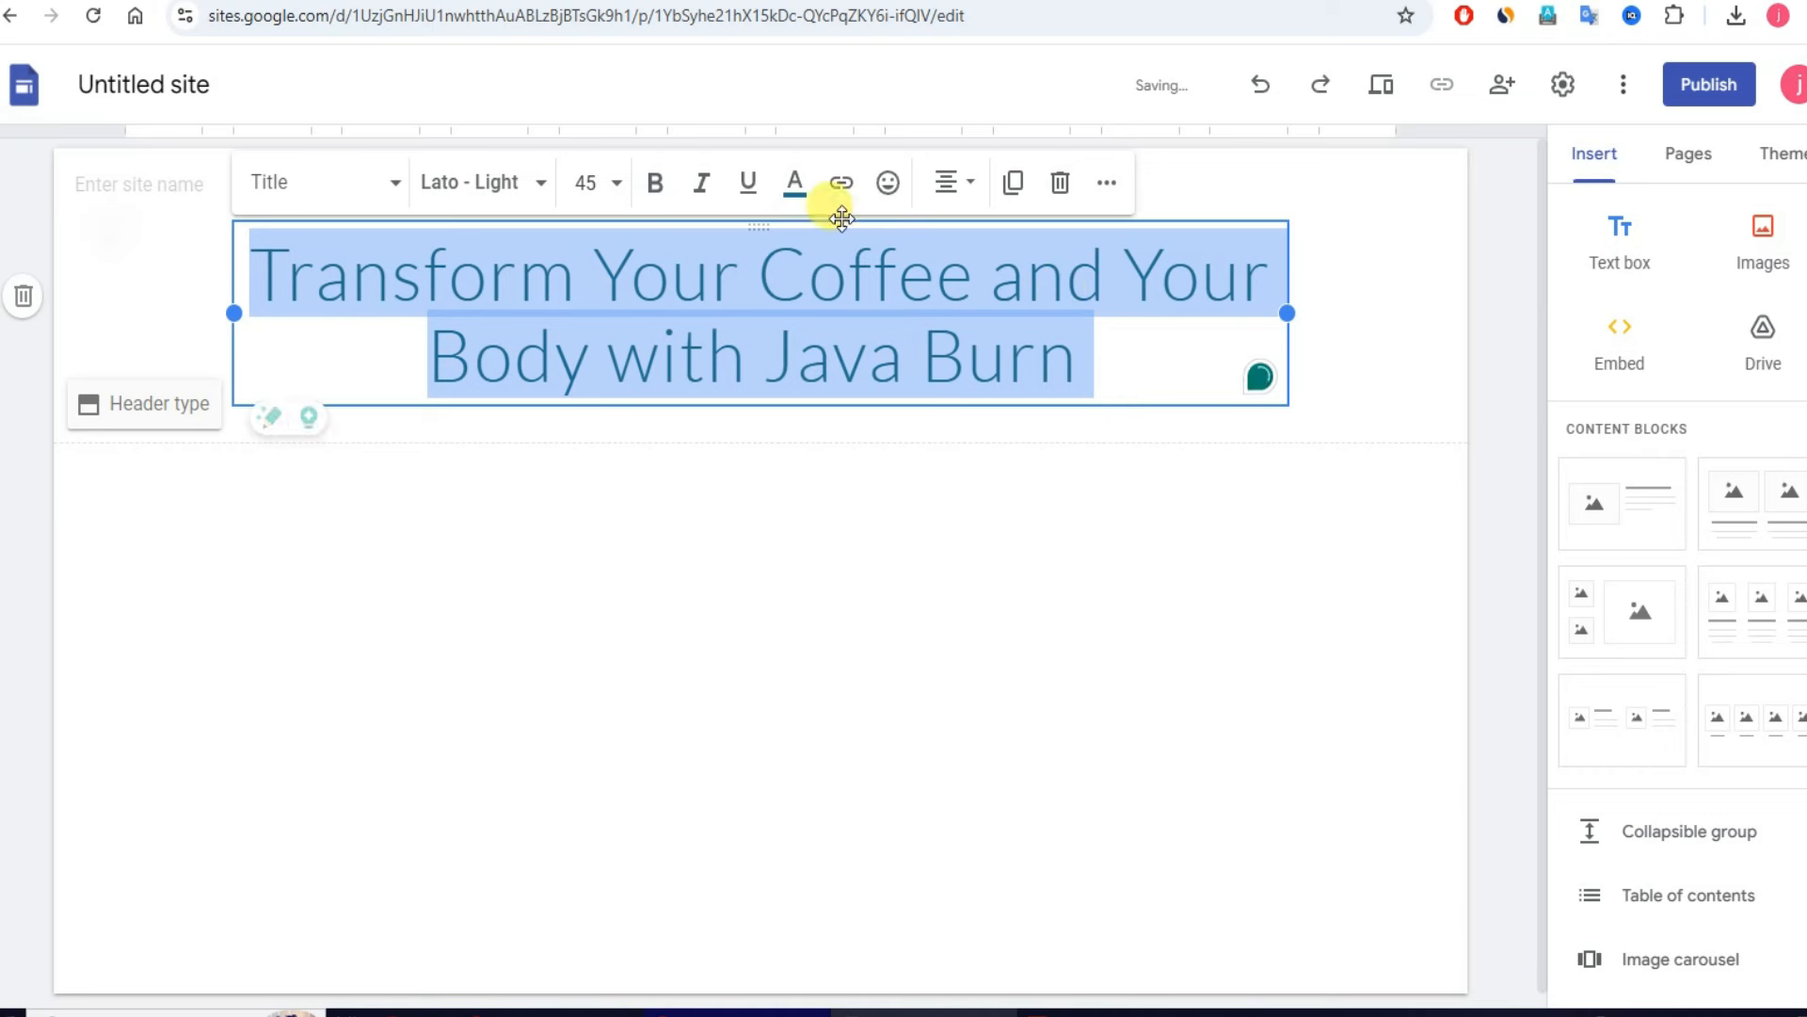
{"action": "left_click", "coordinate": [655, 183]}
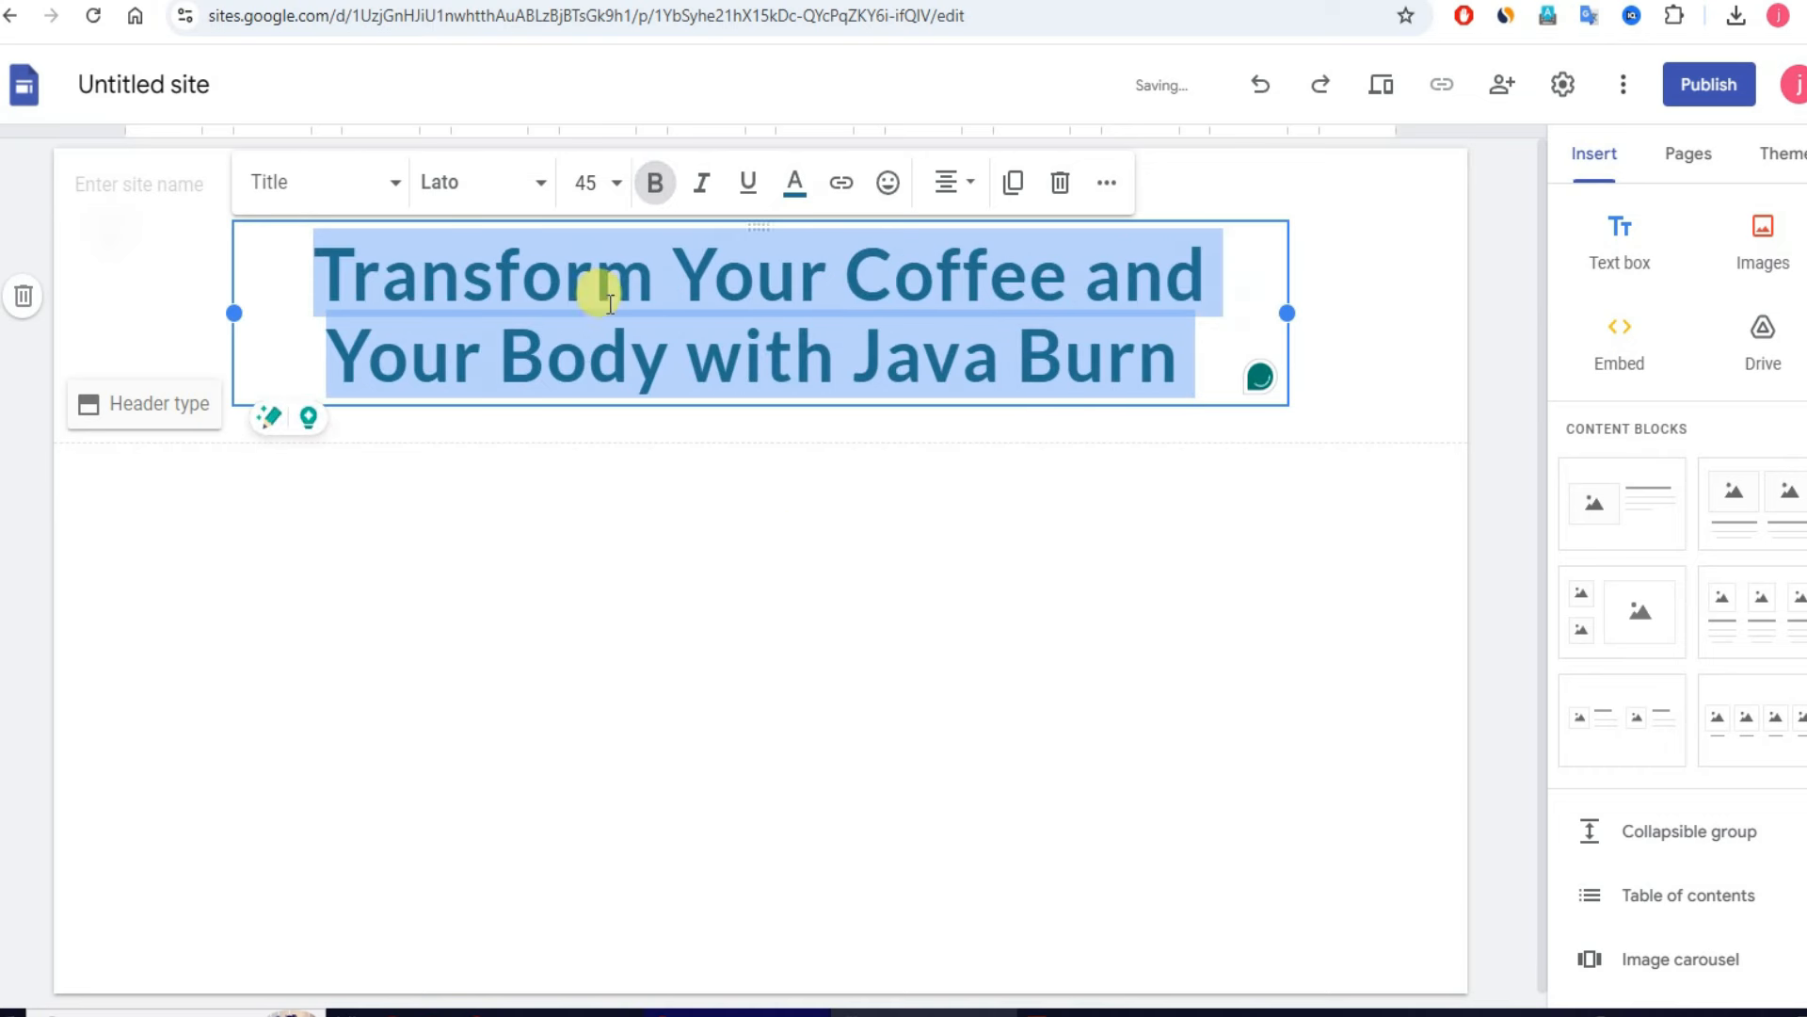
Step: Change the page title's font to Poppins in the Bold weight
{"action": "left_click", "coordinate": [534, 202]}
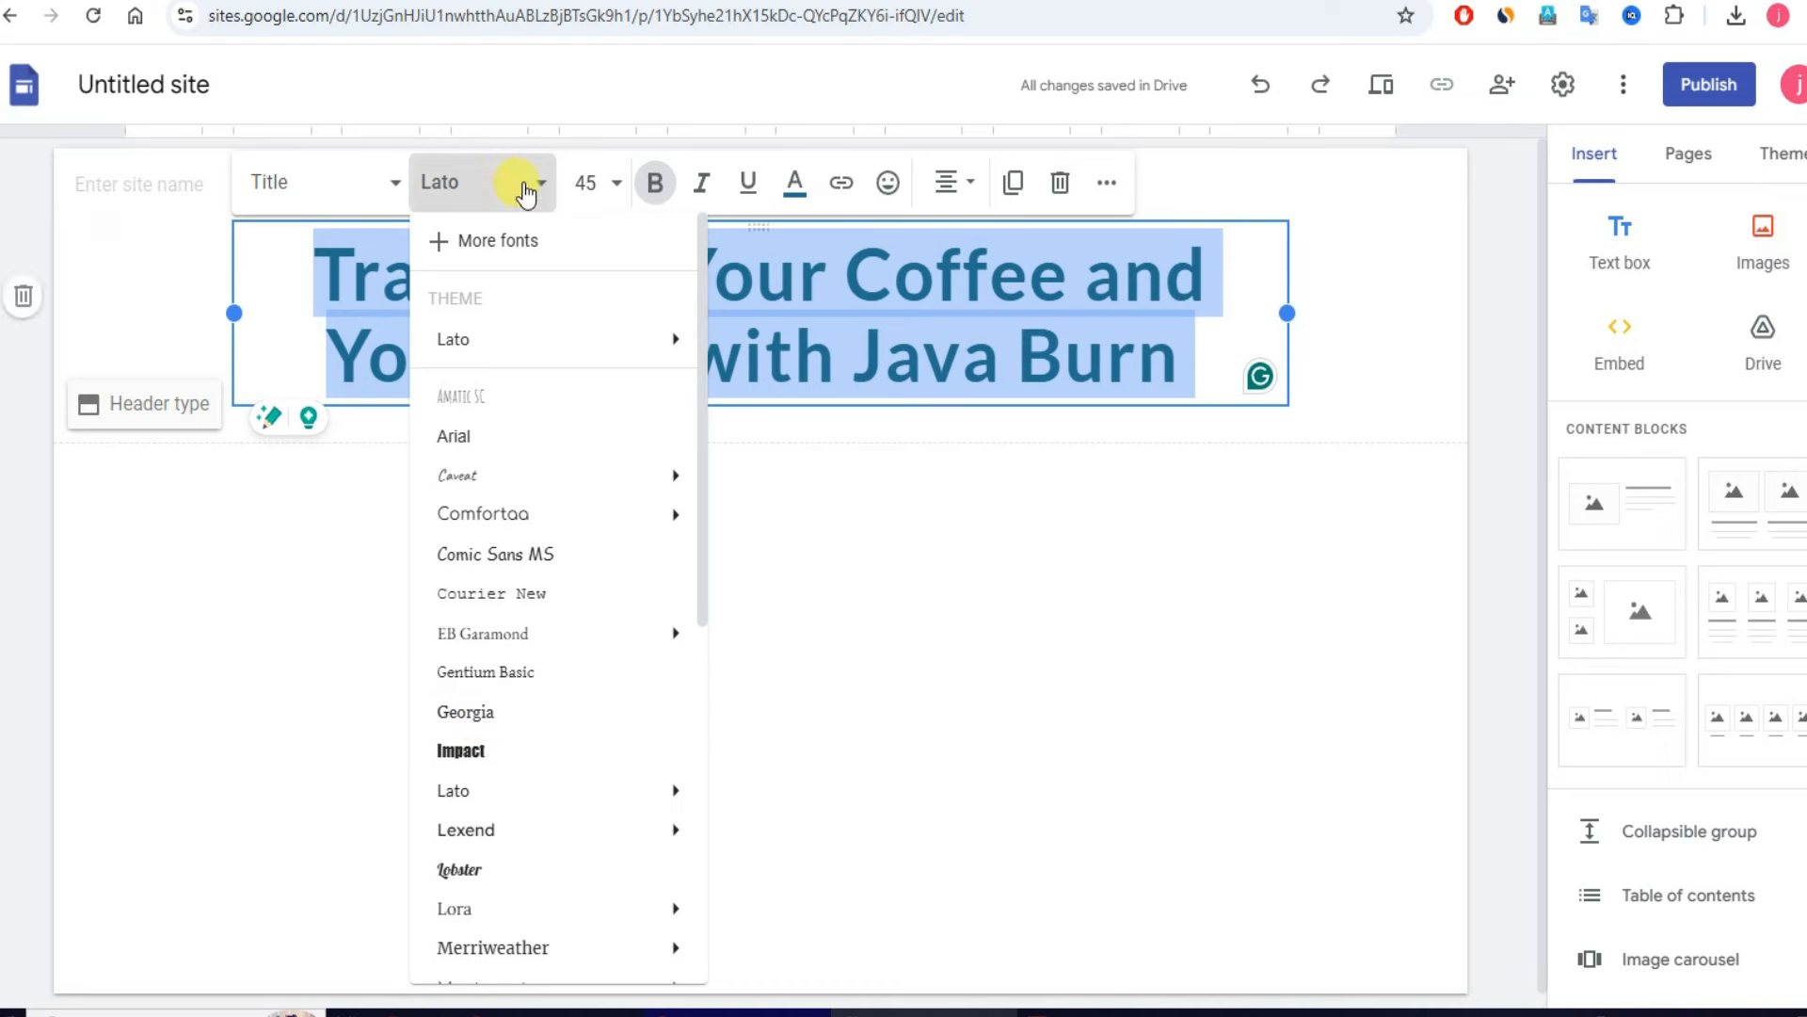
{"action": "scroll", "coordinate": [516, 527], "scroll_direction": "down", "scroll_amount": 2}
{"action": "scroll", "coordinate": [508, 527], "scroll_direction": "down", "scroll_amount": 2}
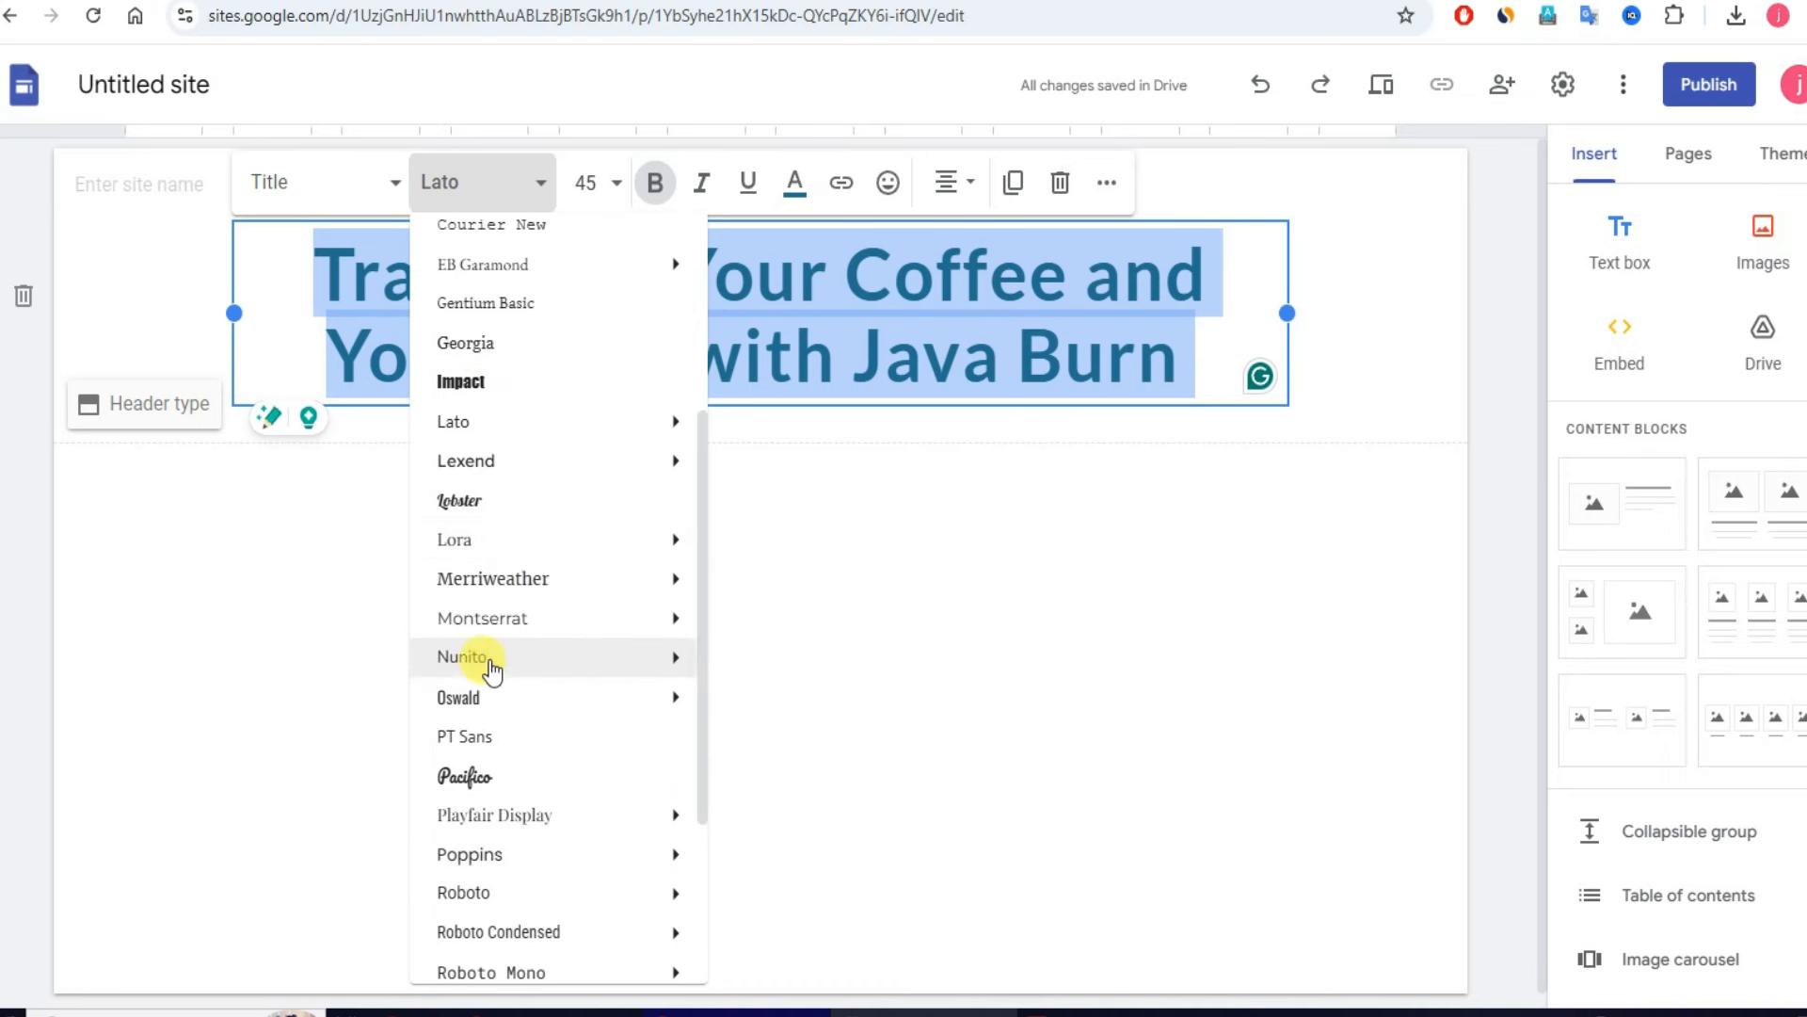
{"action": "mouse_move", "coordinate": [490, 659]}
{"action": "scroll", "coordinate": [494, 659], "scroll_direction": "down", "scroll_amount": 1}
{"action": "scroll", "coordinate": [491, 650], "scroll_direction": "down", "scroll_amount": 3}
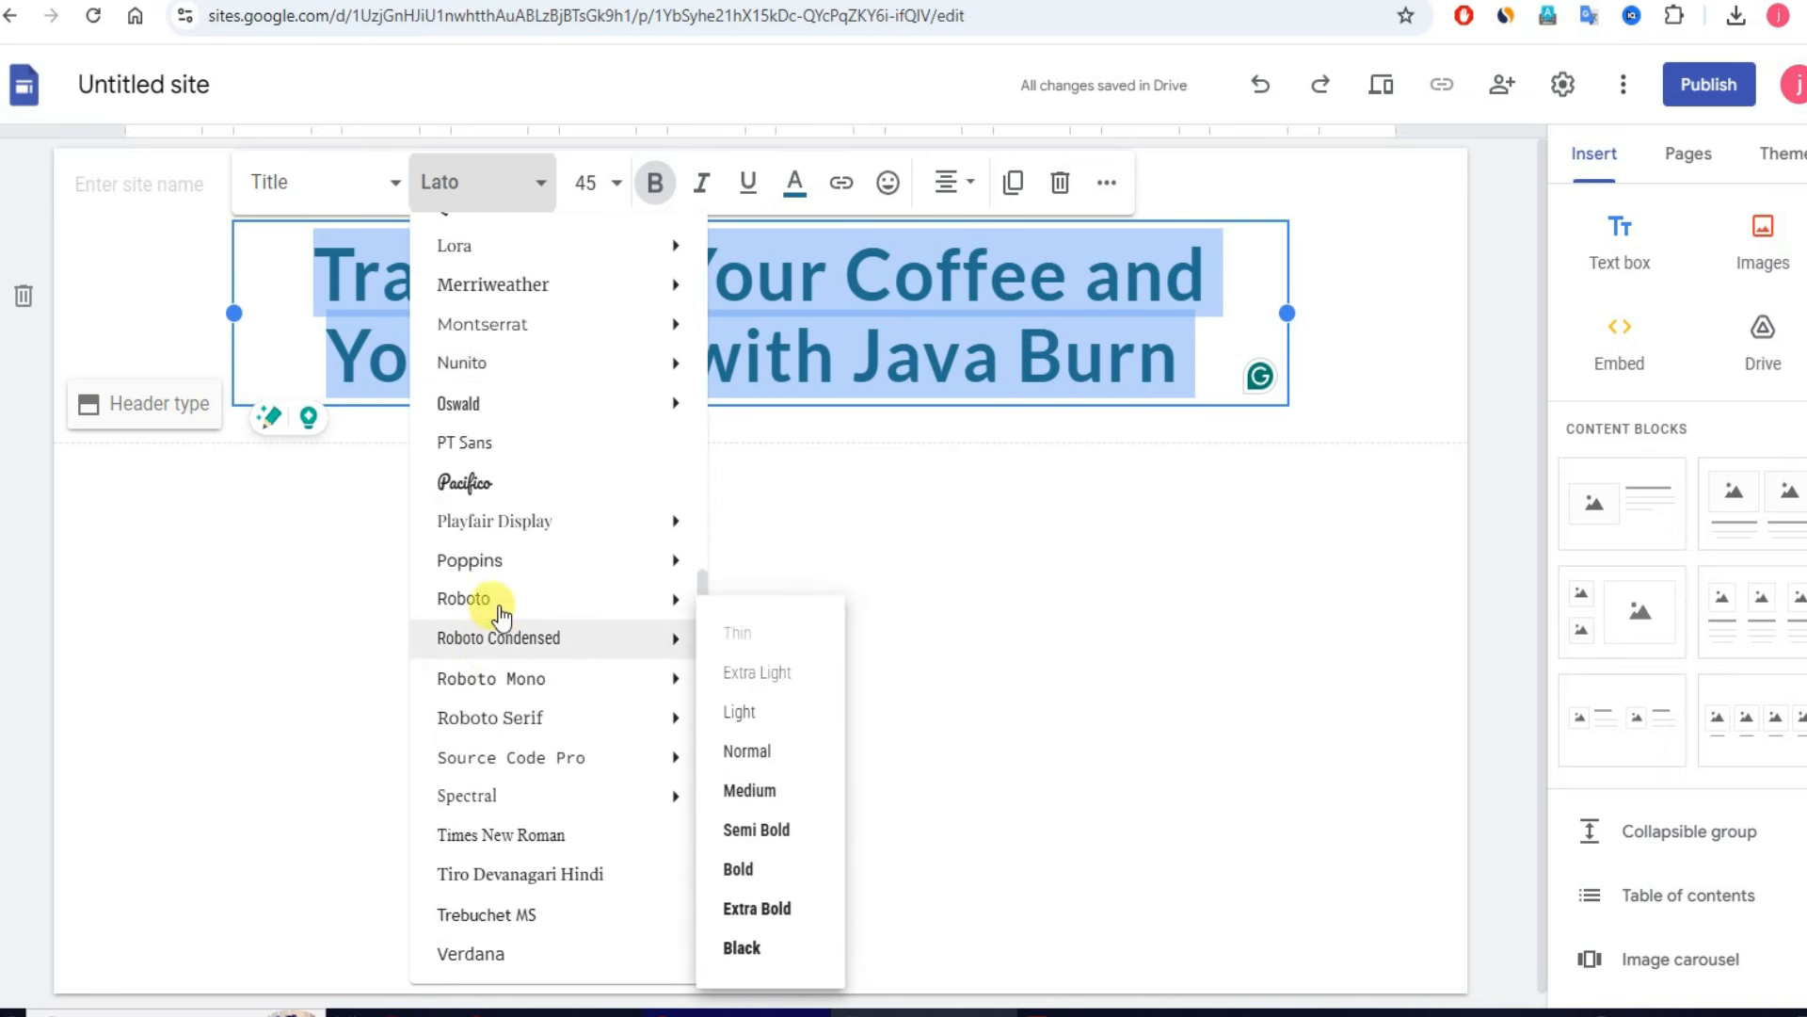
{"action": "mouse_move", "coordinate": [498, 574]}
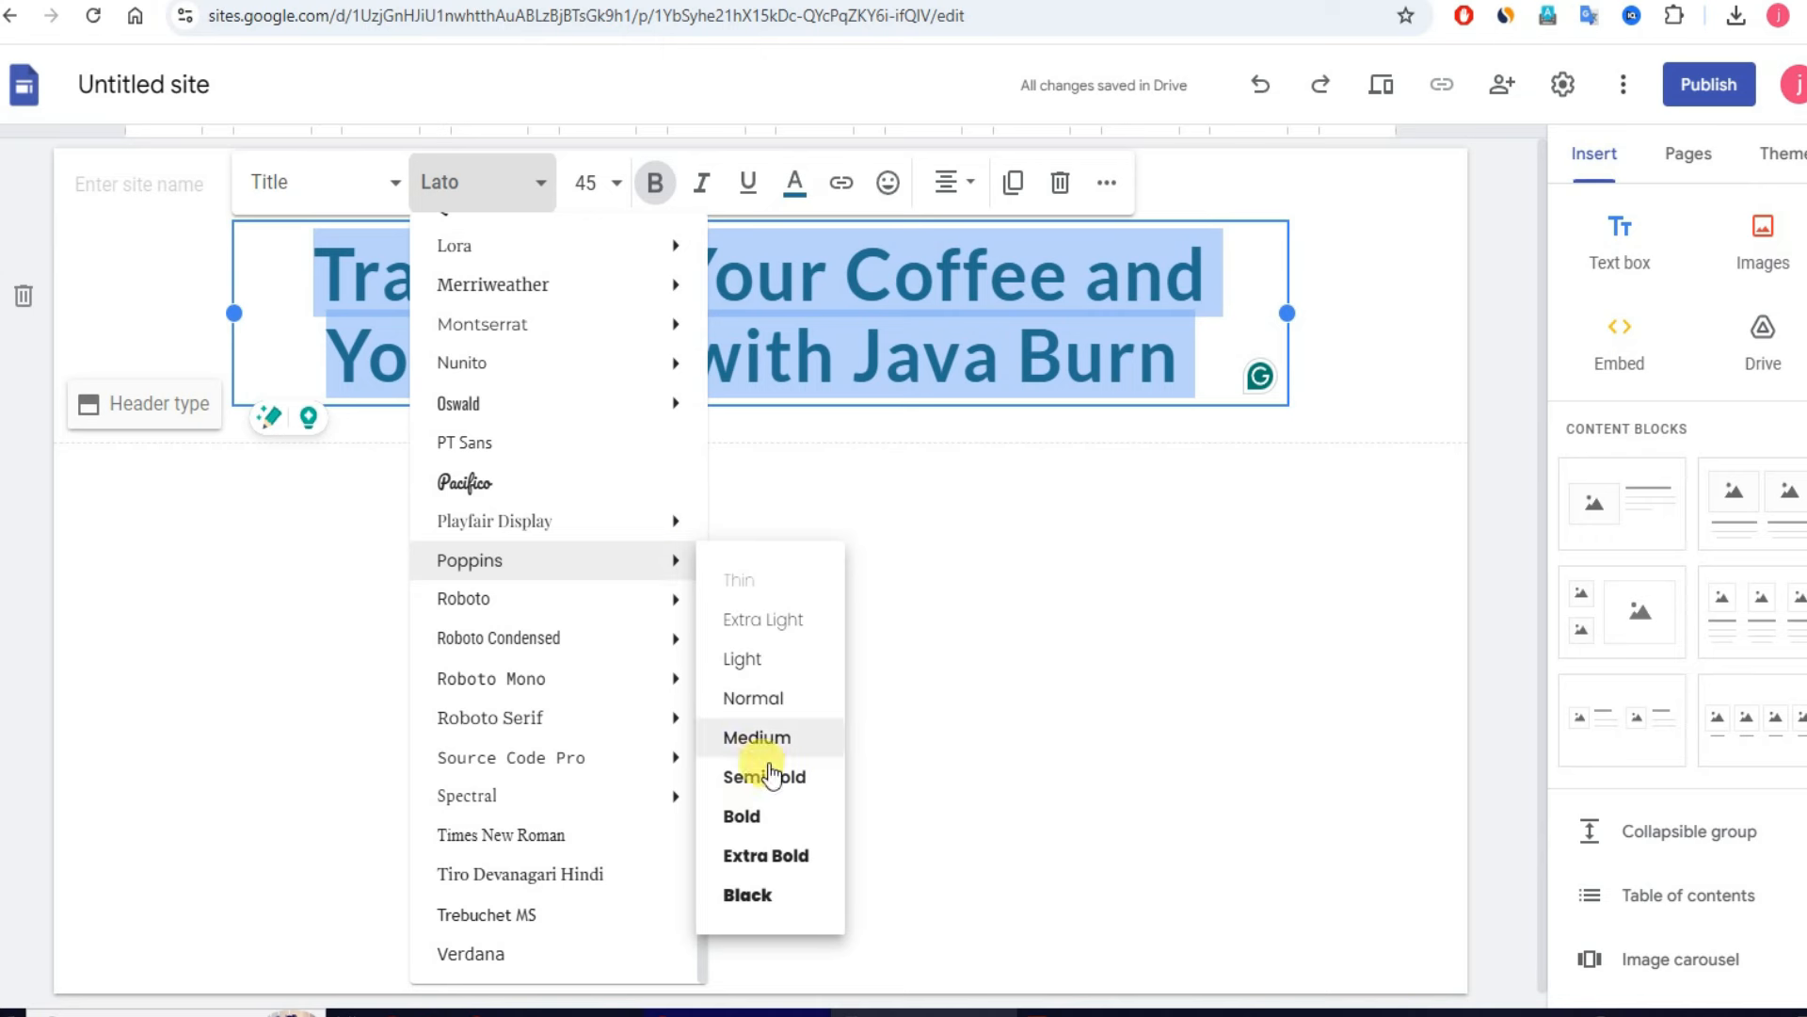
{"action": "left_click", "coordinate": [746, 815]}
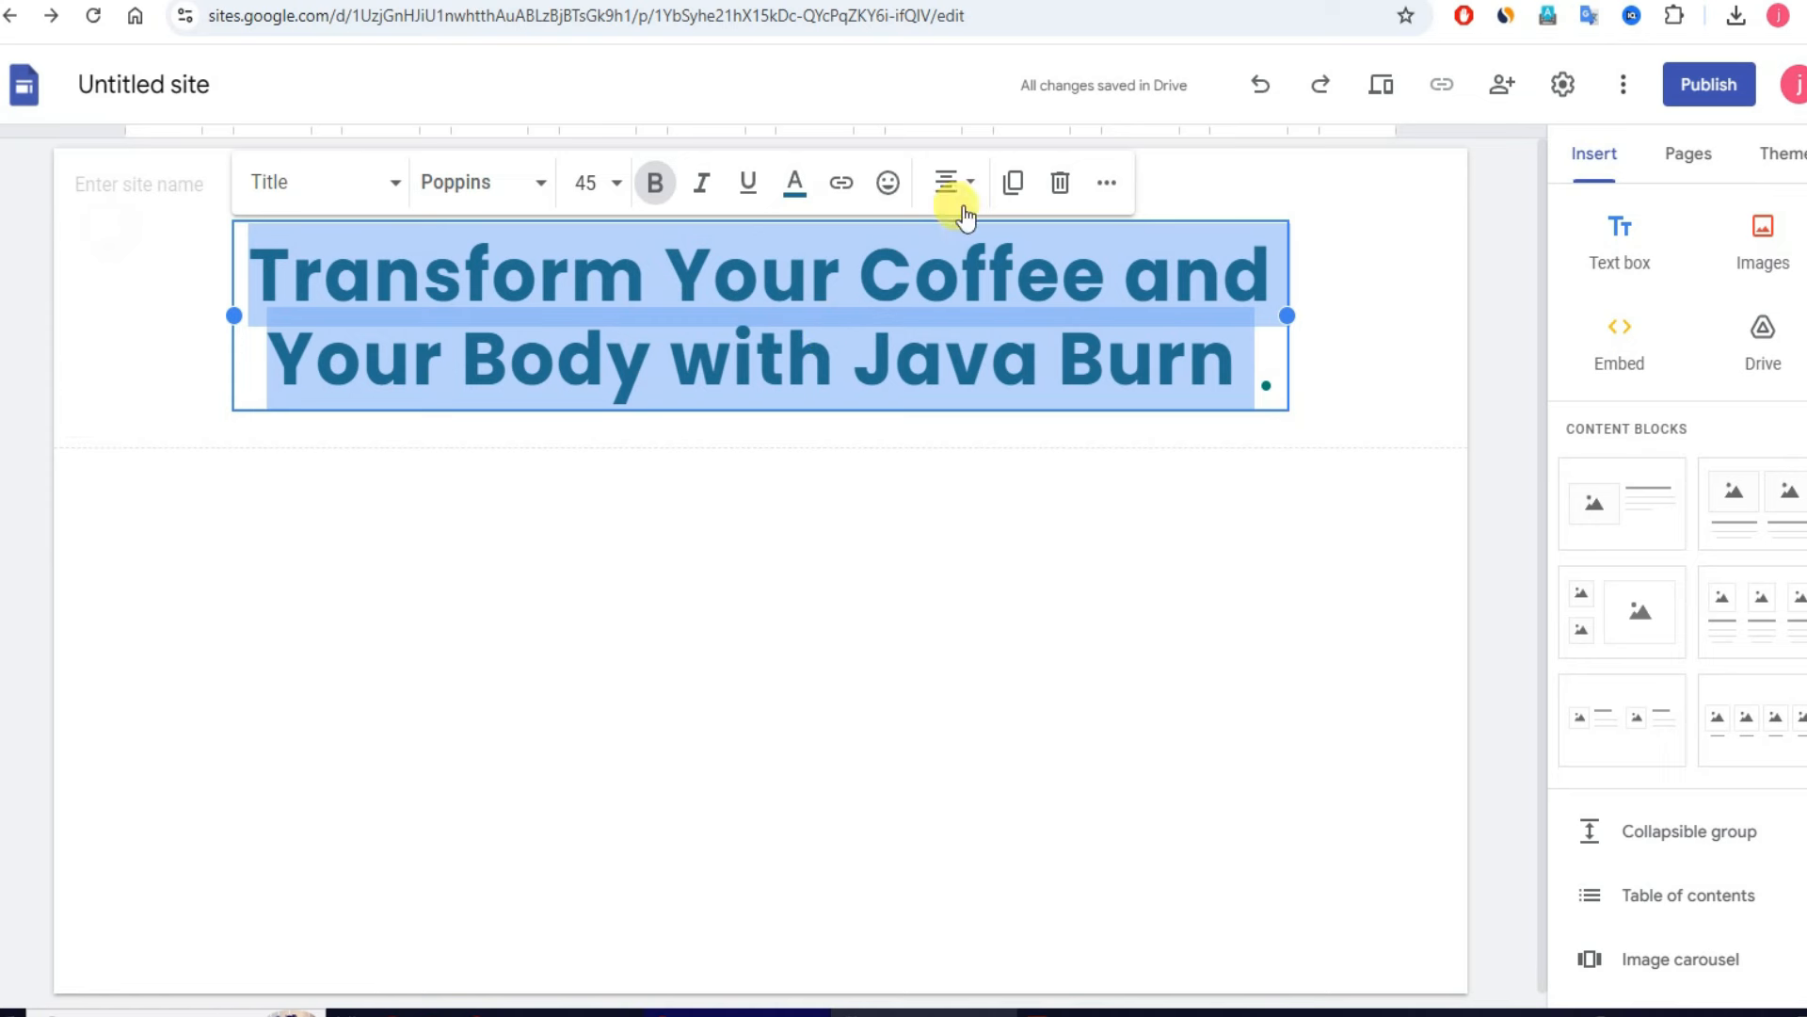
Step: Try 1.5 line spacing on the page title, and settle on 1.25
{"action": "left_click", "coordinate": [1108, 188]}
{"action": "left_click", "coordinate": [878, 242]}
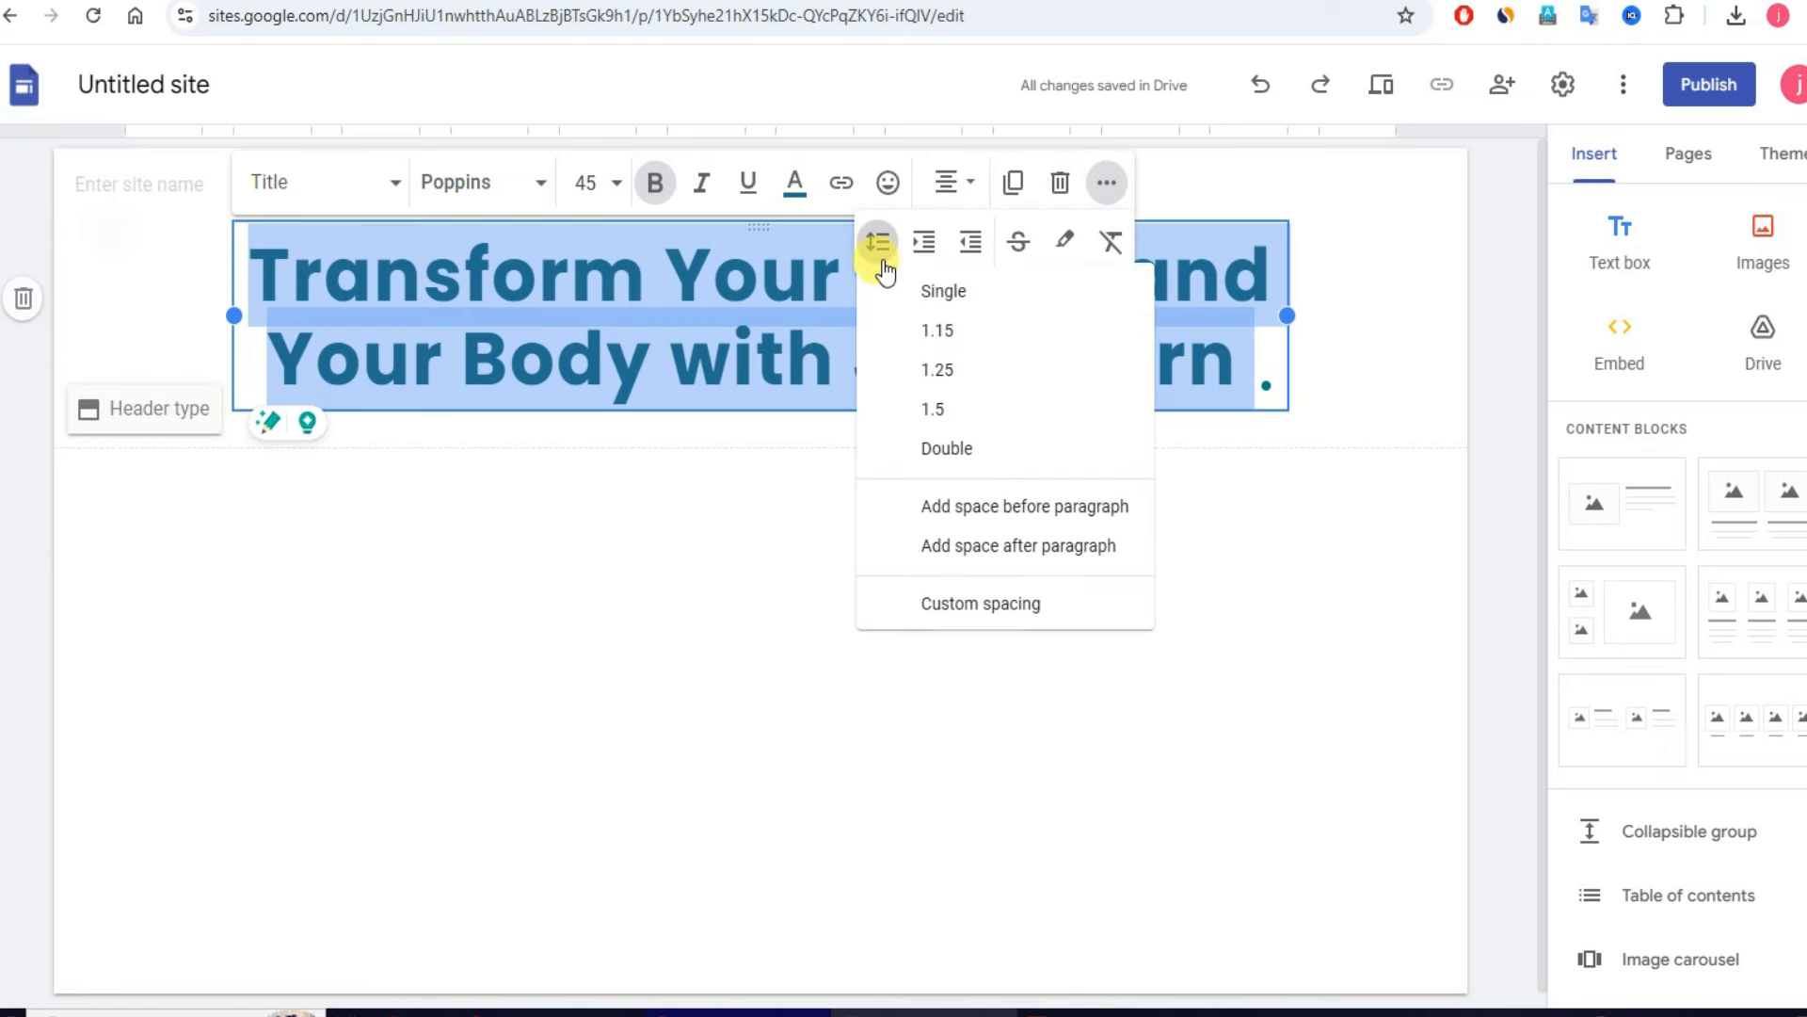
{"action": "left_click", "coordinate": [941, 409]}
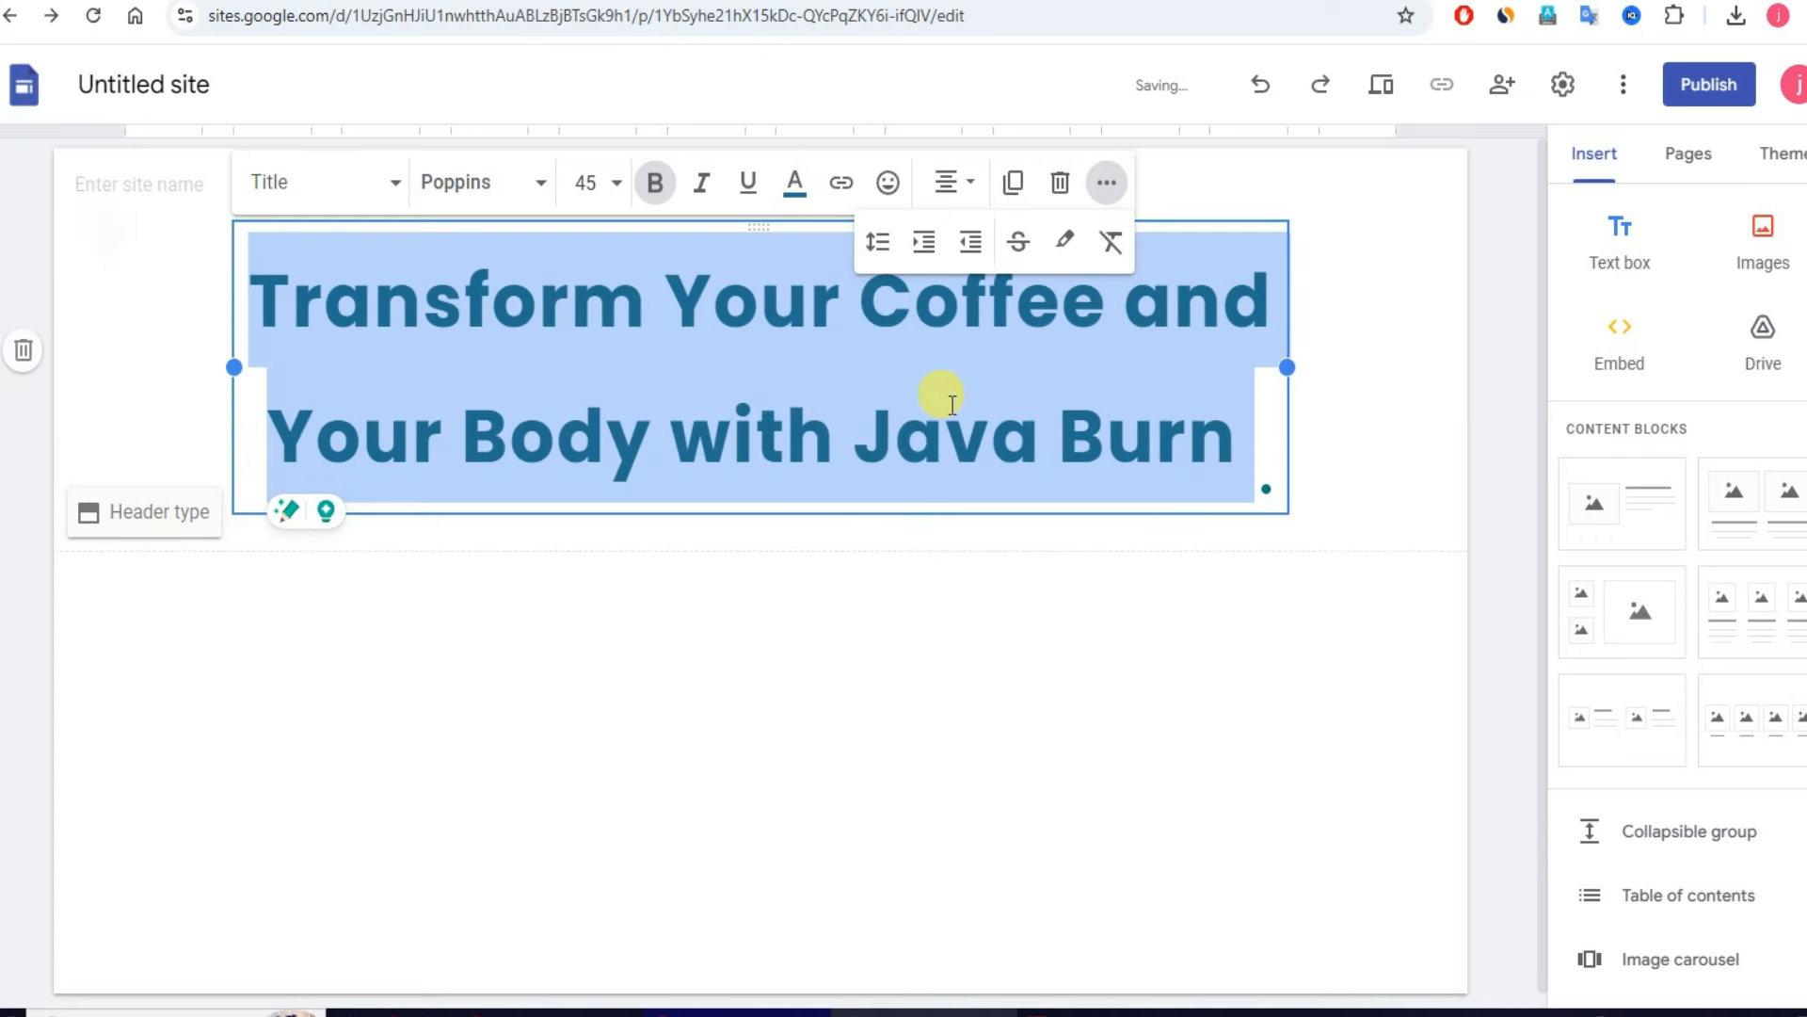
{"action": "left_click", "coordinate": [878, 242]}
{"action": "left_click", "coordinate": [938, 371]}
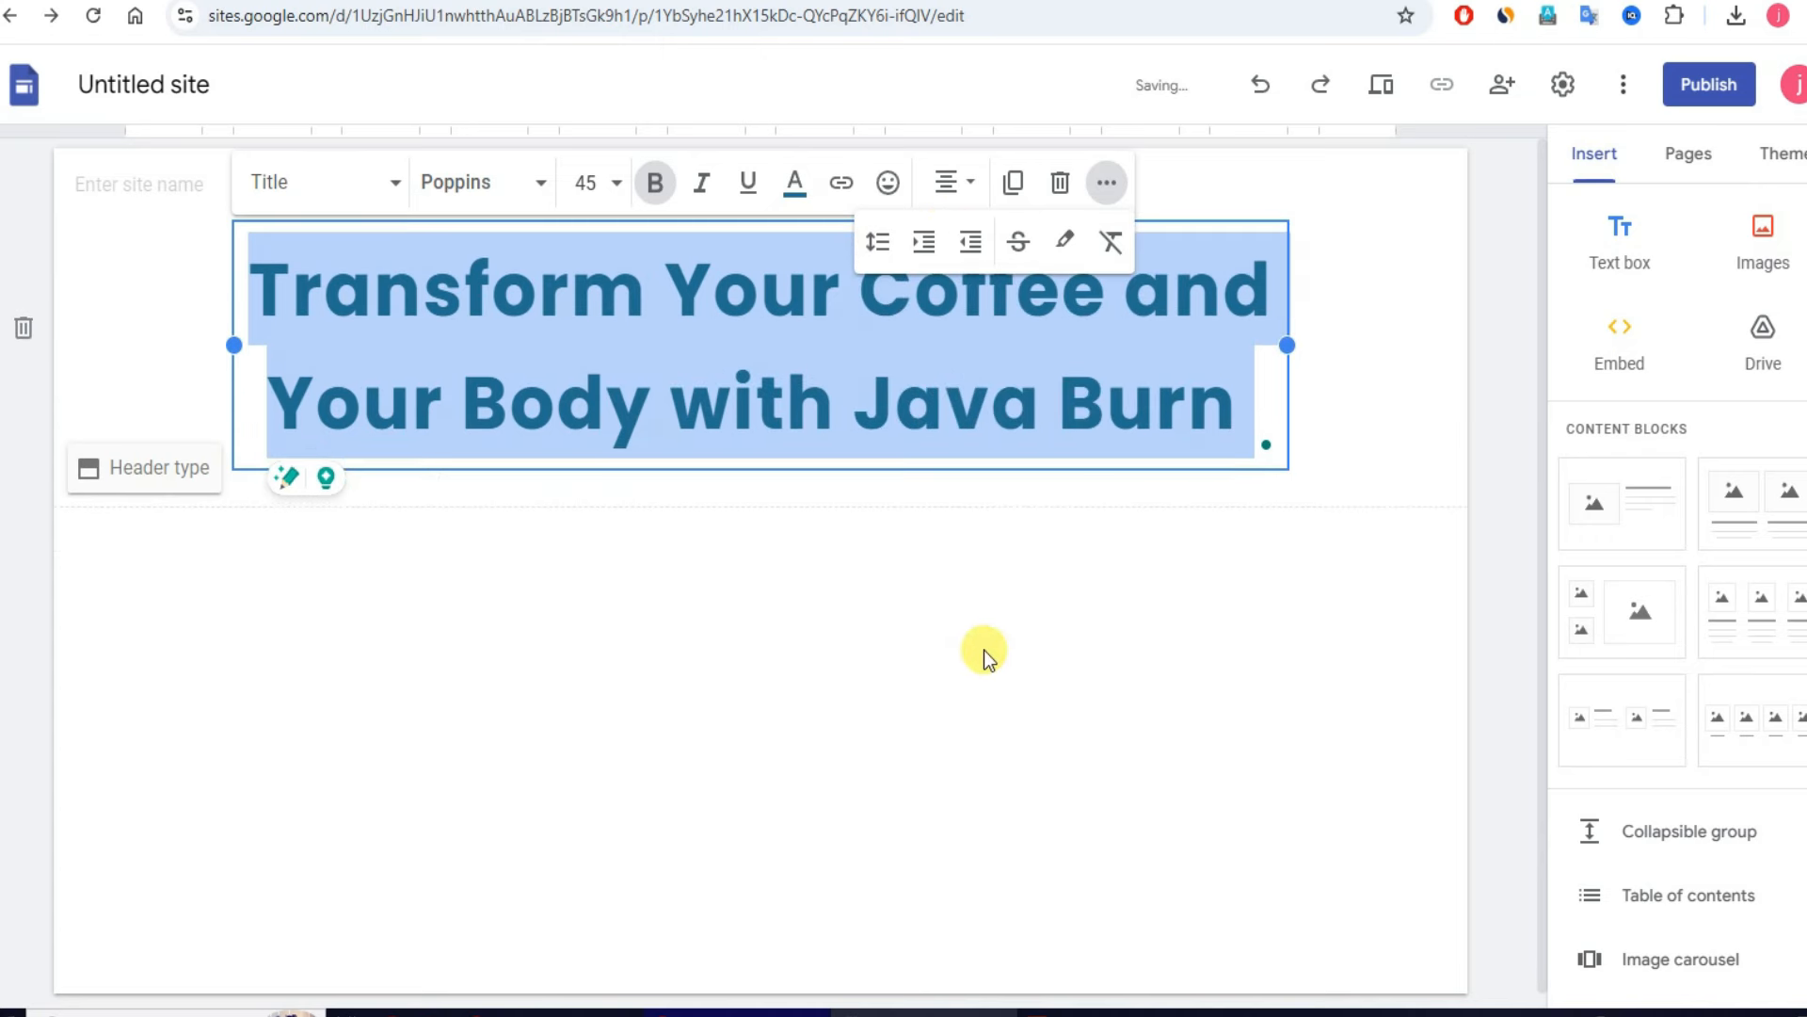
{"action": "left_click", "coordinate": [981, 640]}
Step: Recolor the entire page title text to a dark reddish brown
{"action": "left_click", "coordinate": [981, 377]}
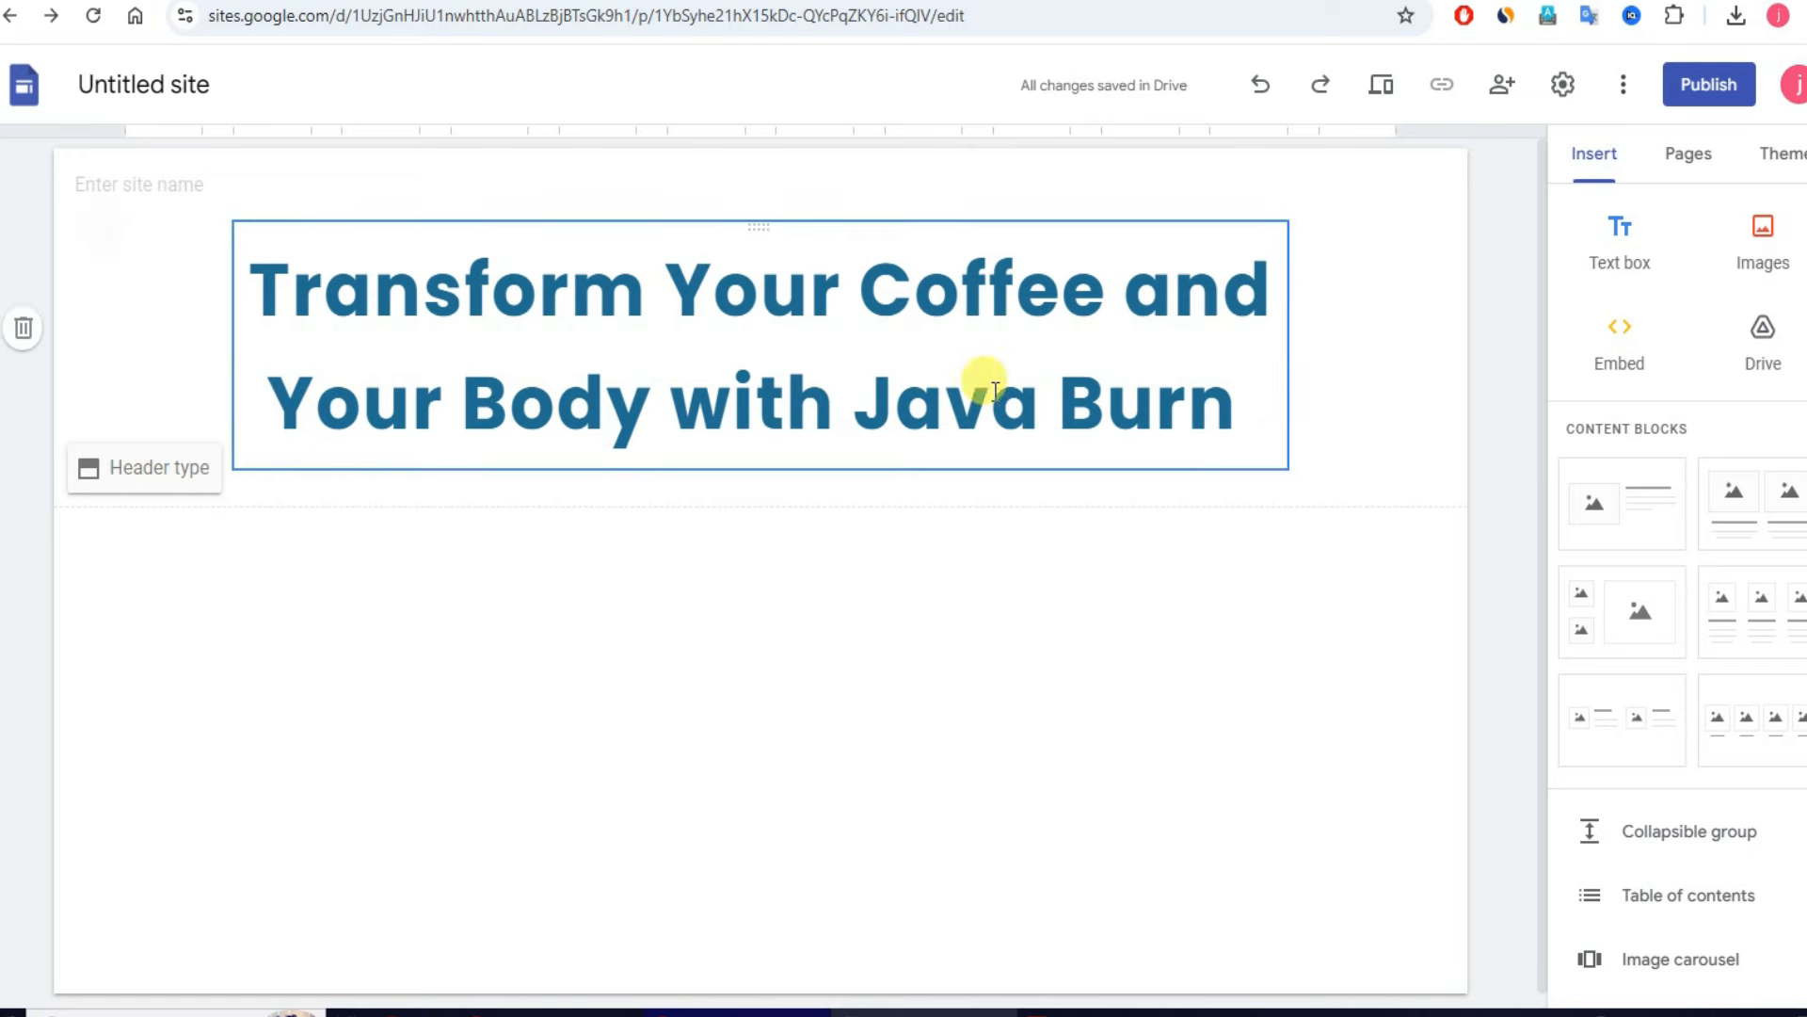
{"action": "triple_click", "coordinate": [991, 386]}
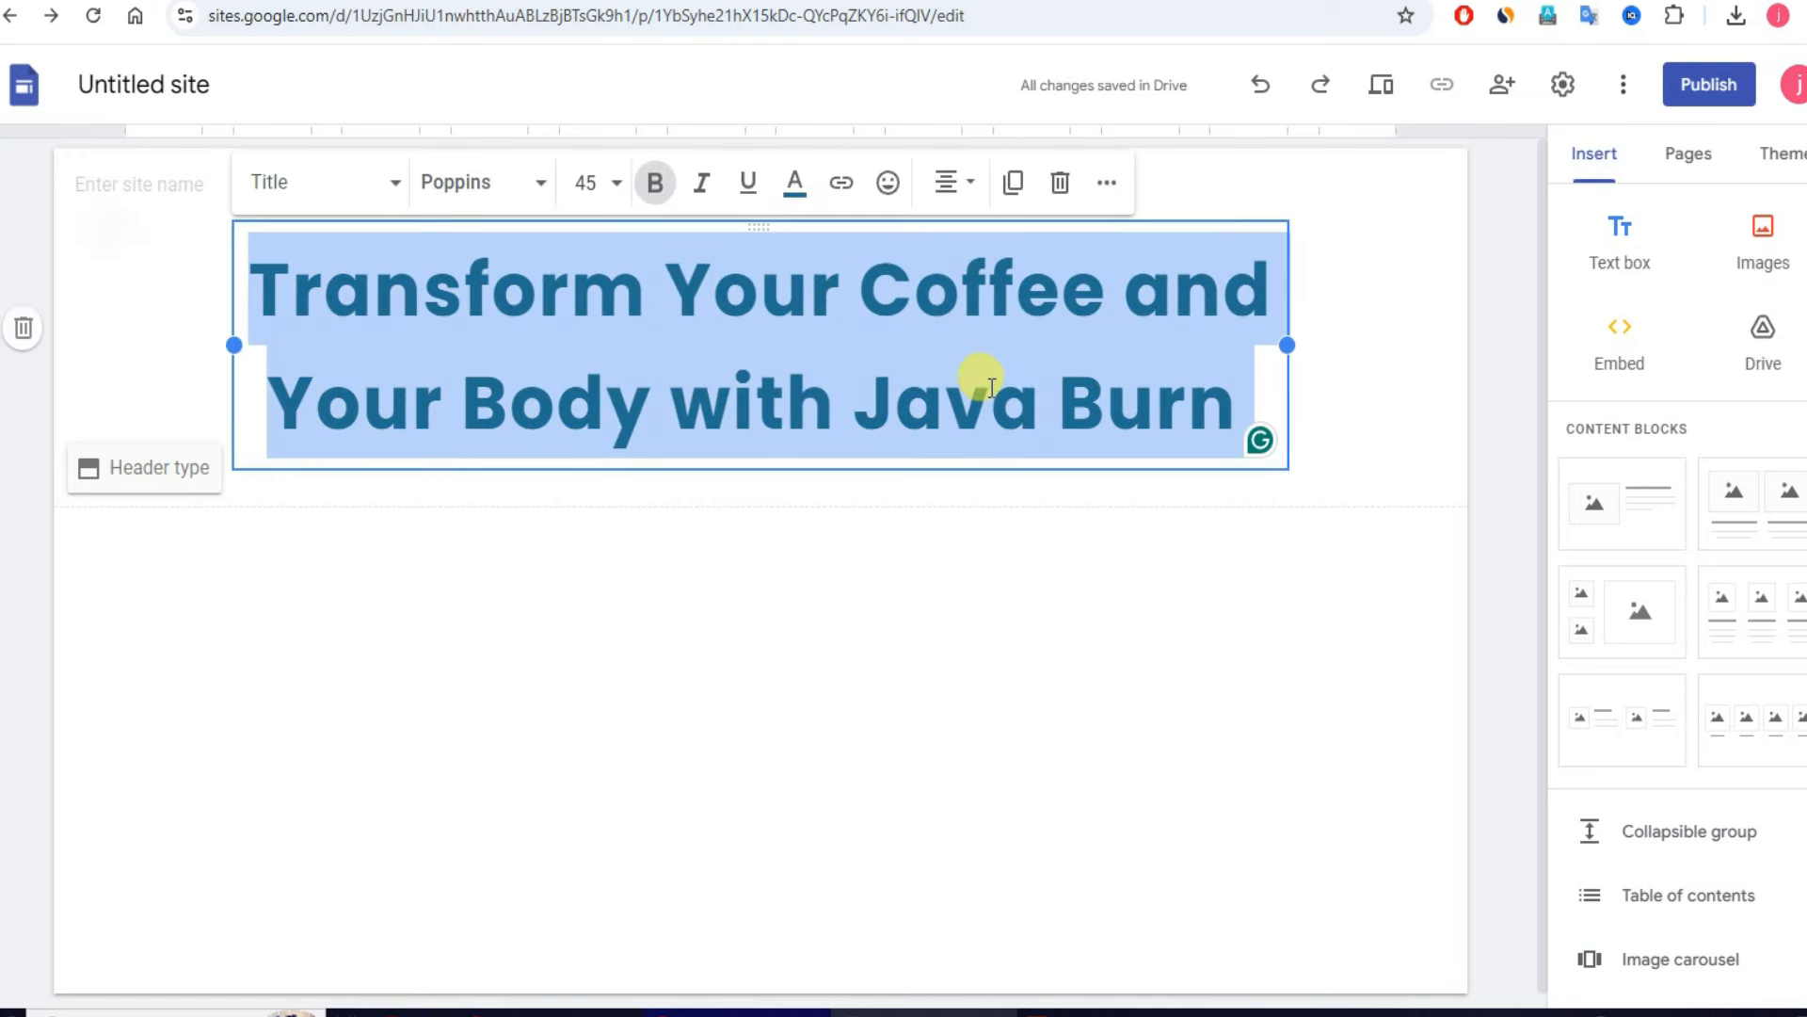
{"action": "left_click", "coordinate": [793, 184]}
{"action": "left_click", "coordinate": [762, 293]}
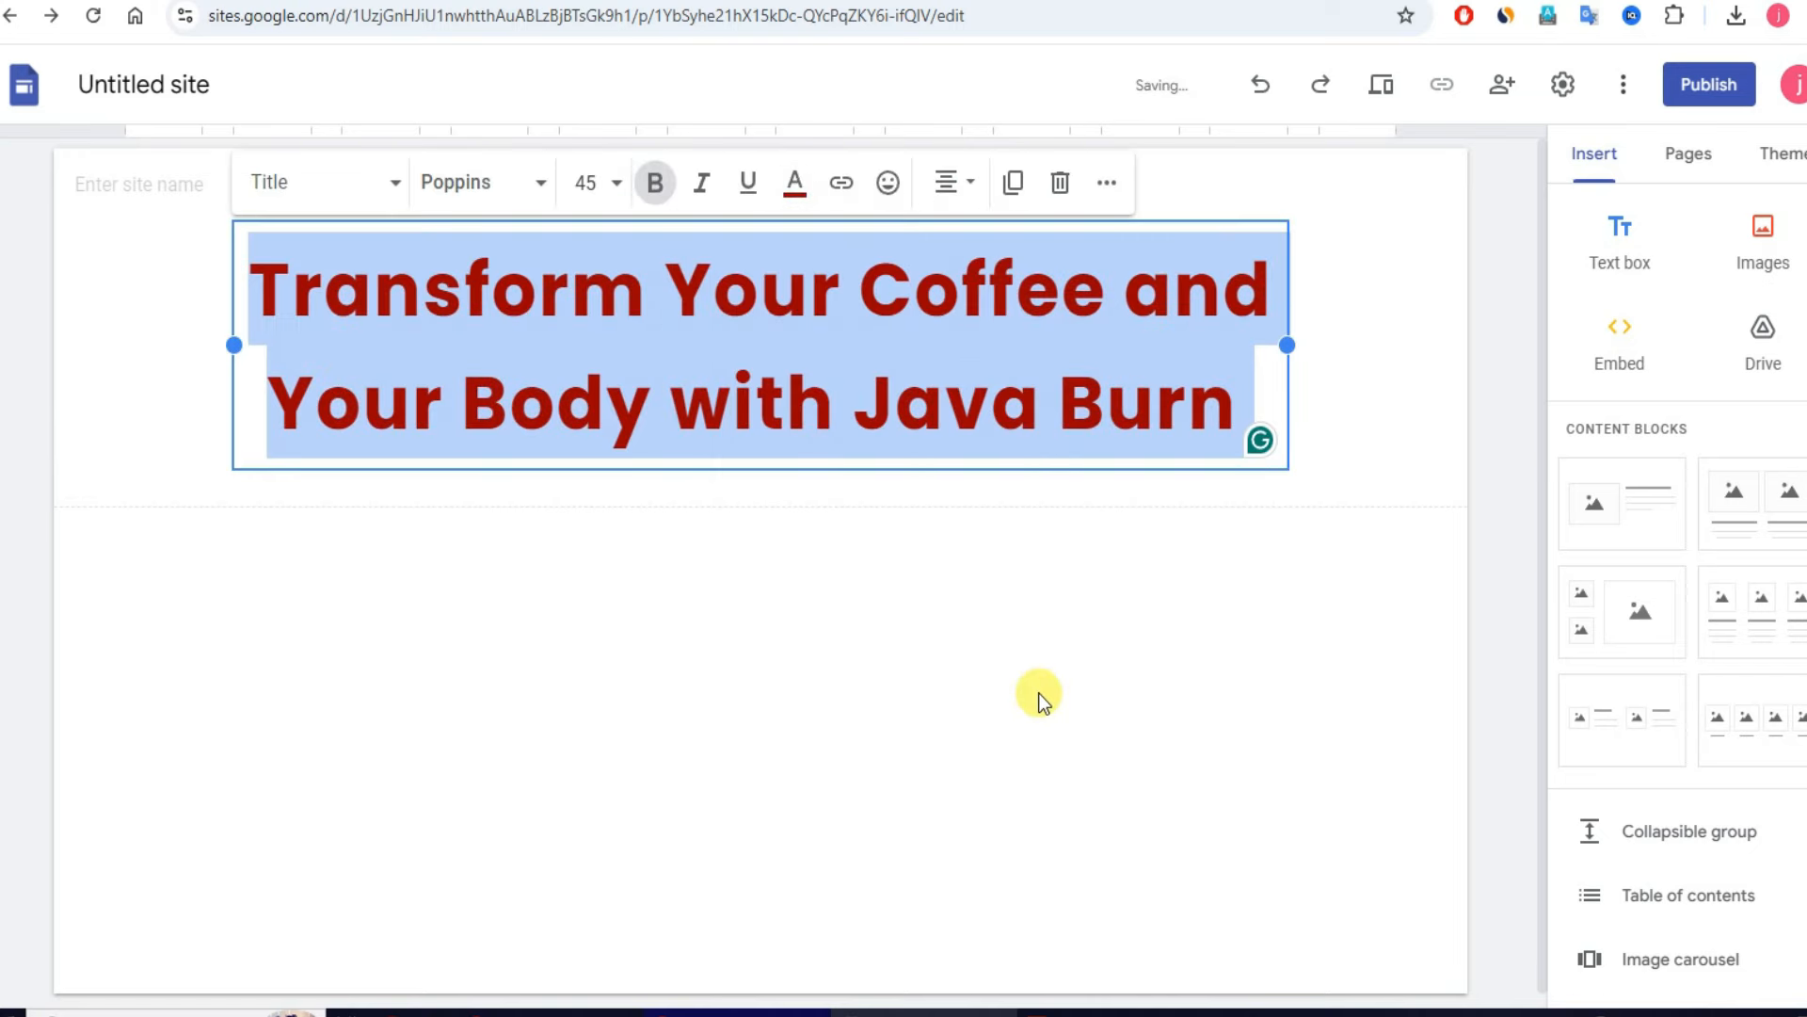
{"action": "left_click", "coordinate": [1036, 692]}
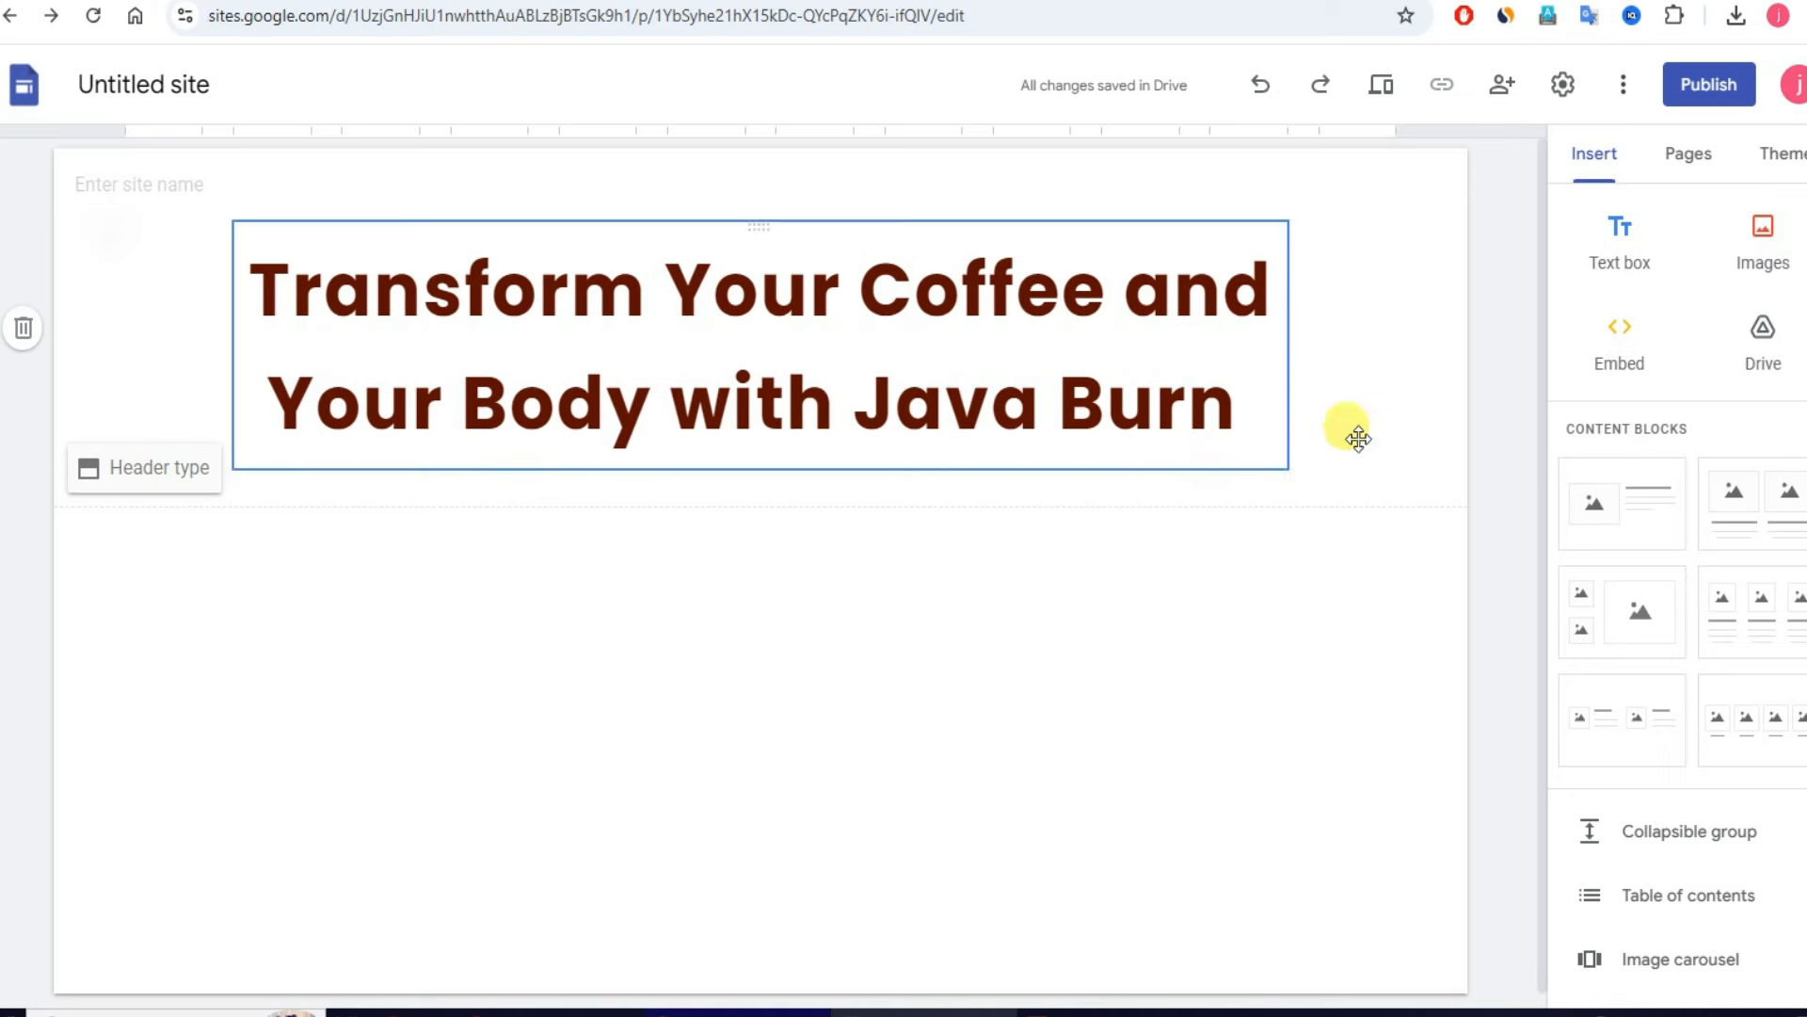
Step: Upload the Java Burn coffee cup image below the title and center it in its section
{"action": "left_click", "coordinate": [1744, 249]}
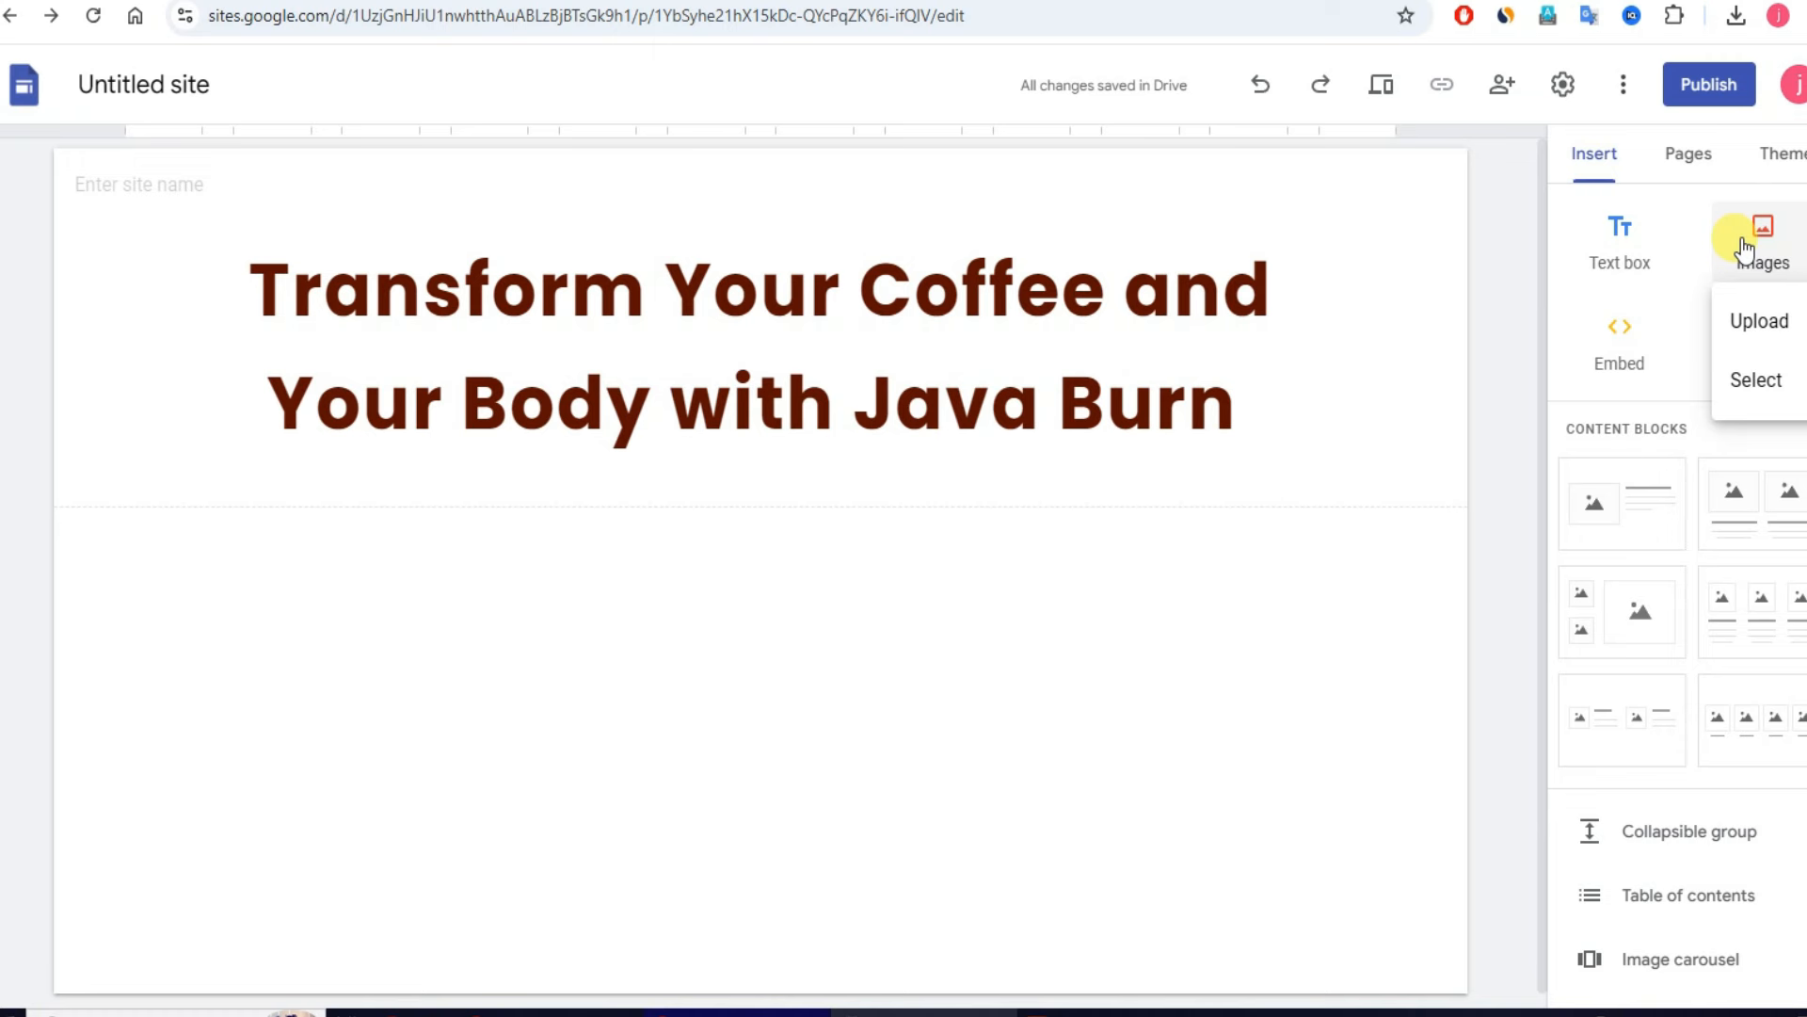
{"action": "left_click", "coordinate": [1766, 331]}
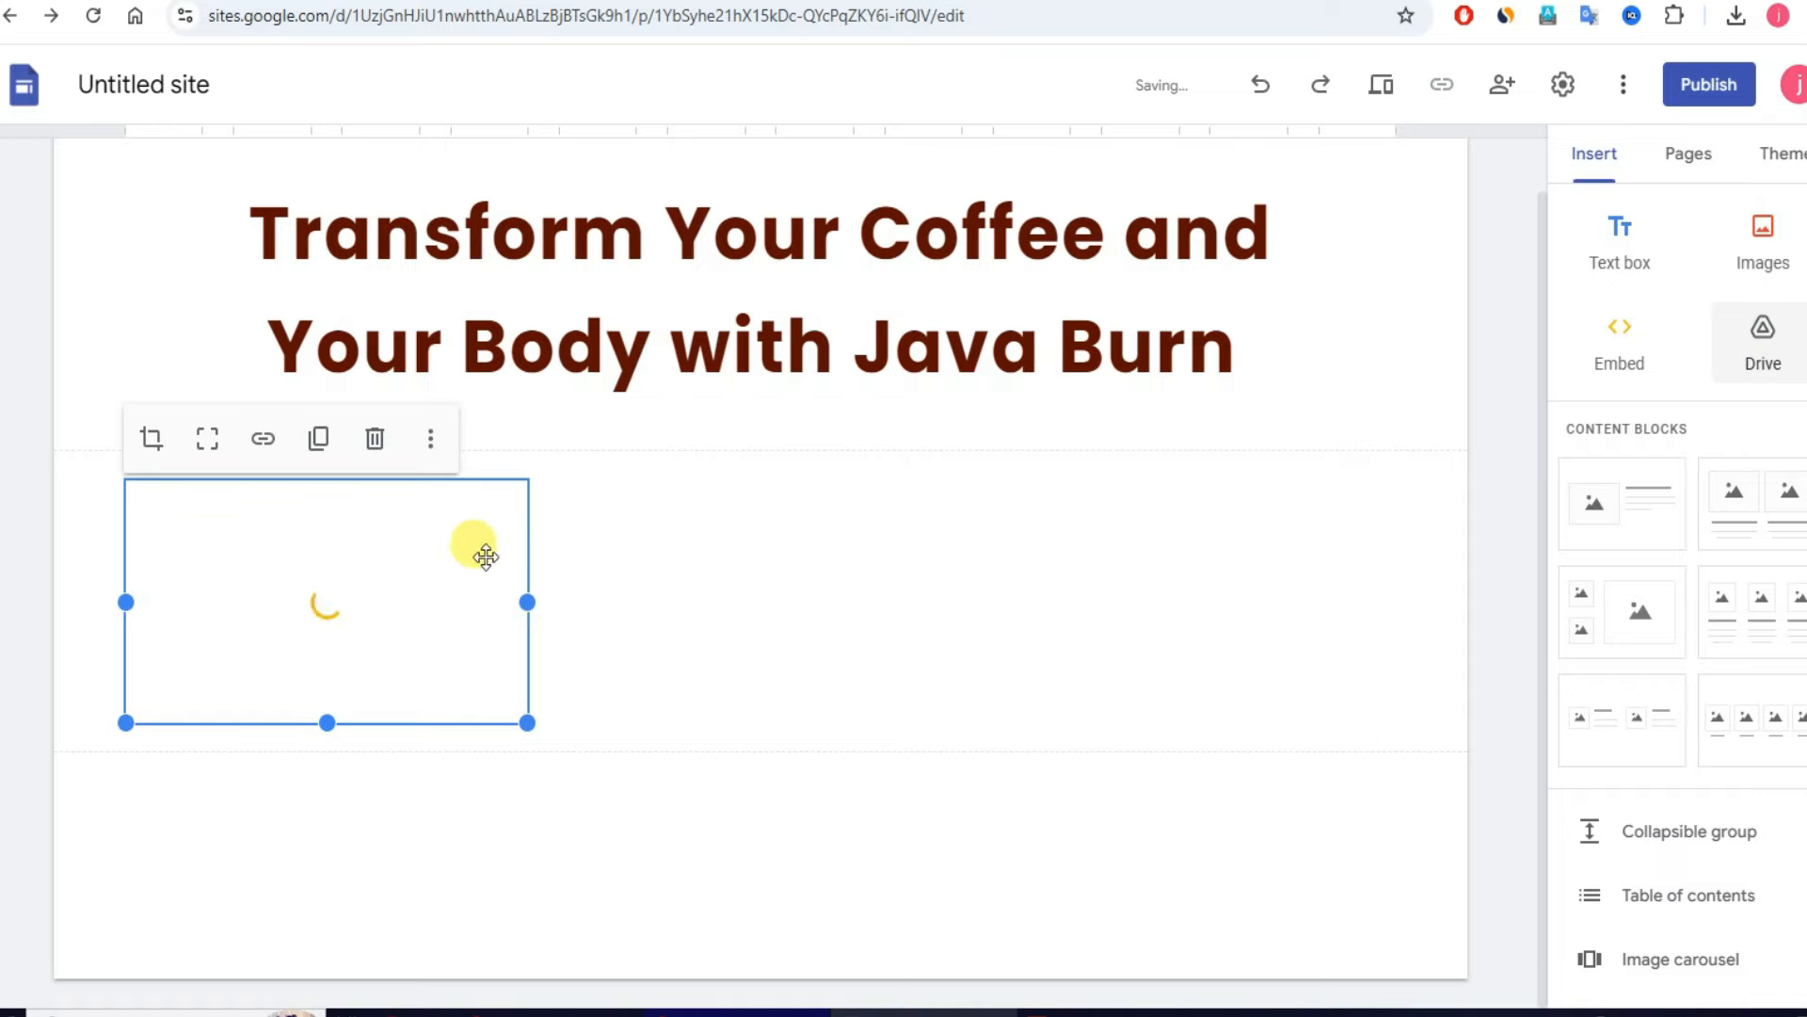
{"action": "left_click_drag", "start_coordinate": [451, 547], "coordinate": [812, 538]}
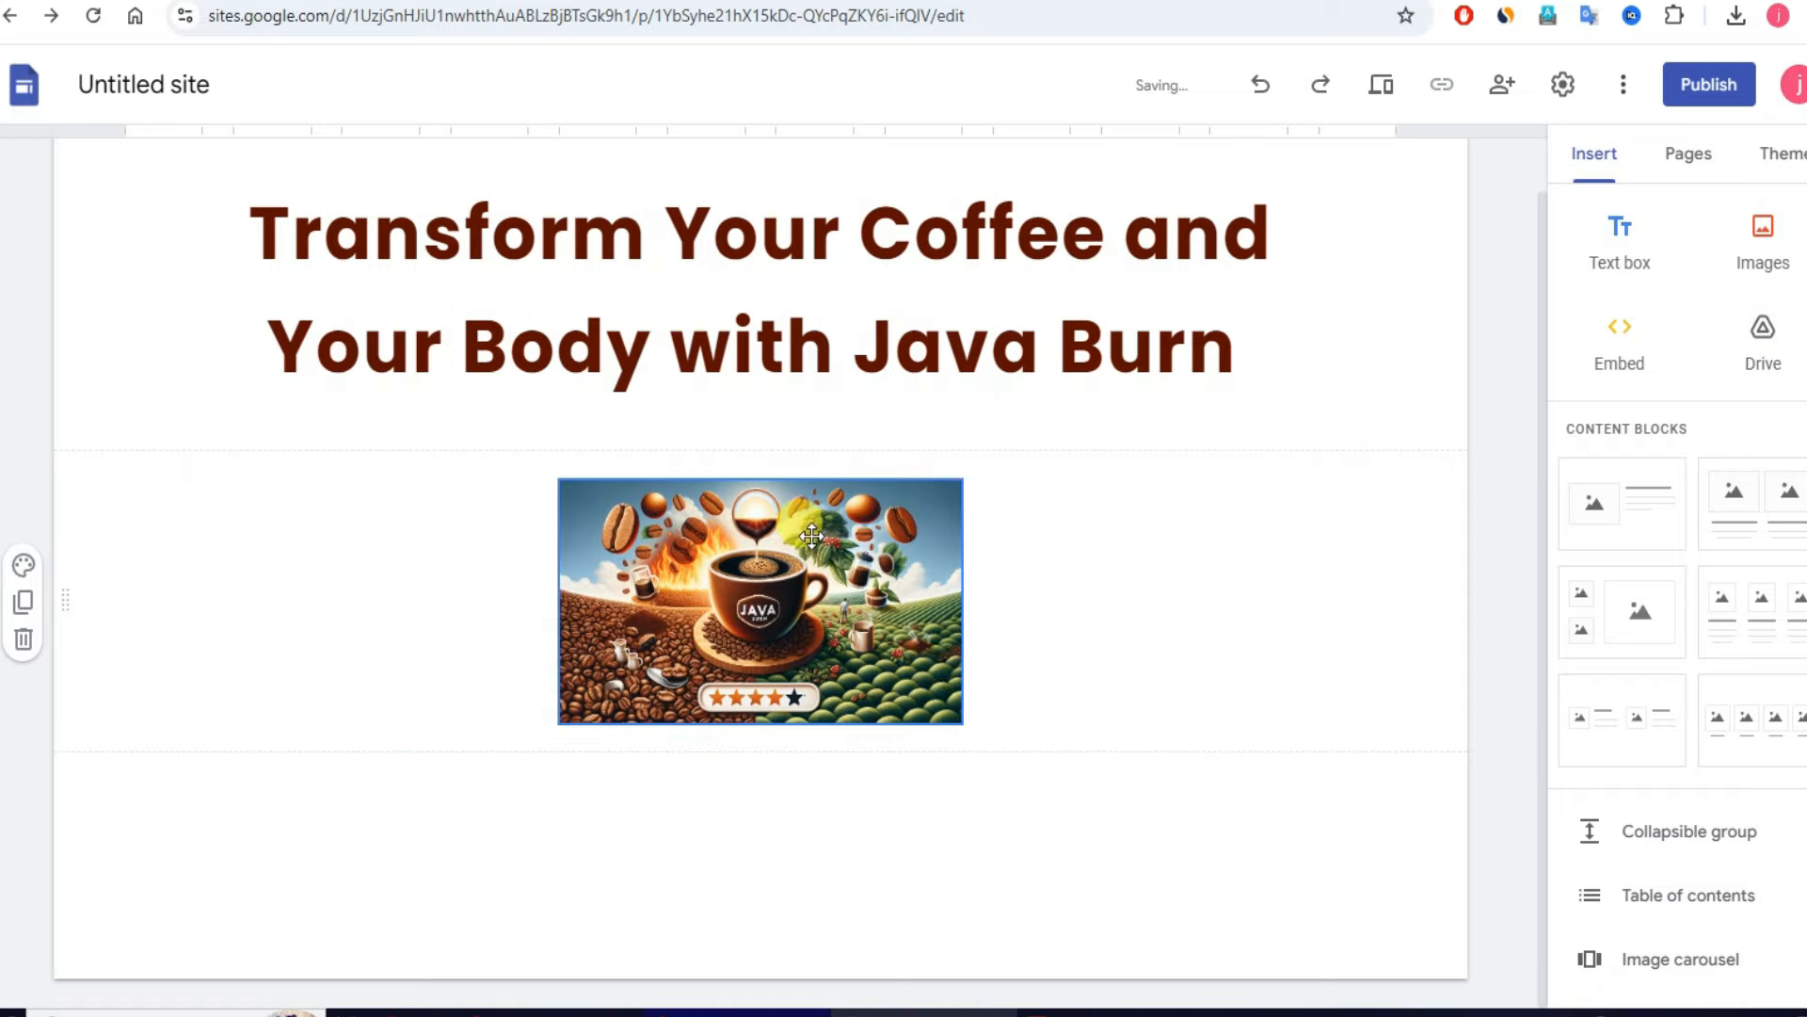
Step: Enlarge the Java Burn image until it spans the full content width of the page
{"action": "left_click_drag", "start_coordinate": [969, 734], "coordinate": [1287, 864]}
{"action": "scroll", "coordinate": [834, 687], "scroll_direction": "down", "scroll_amount": 3}
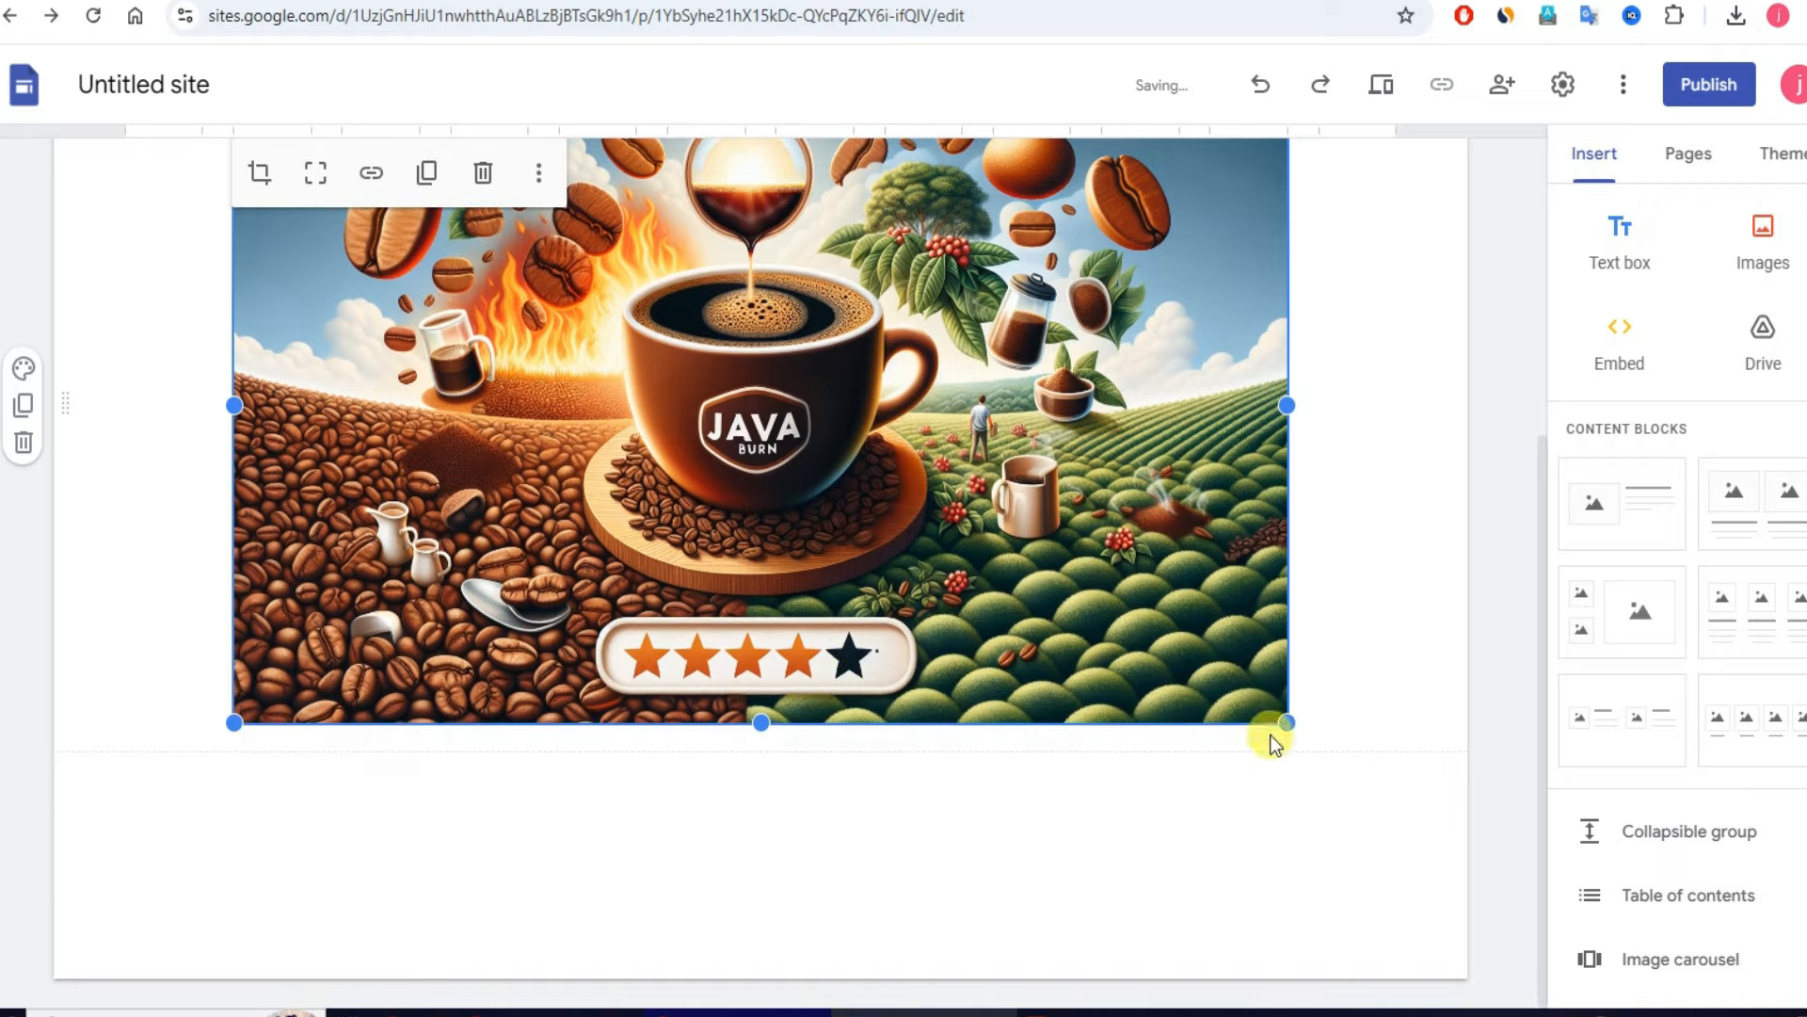
{"action": "left_click_drag", "start_coordinate": [1286, 722], "coordinate": [1392, 781]}
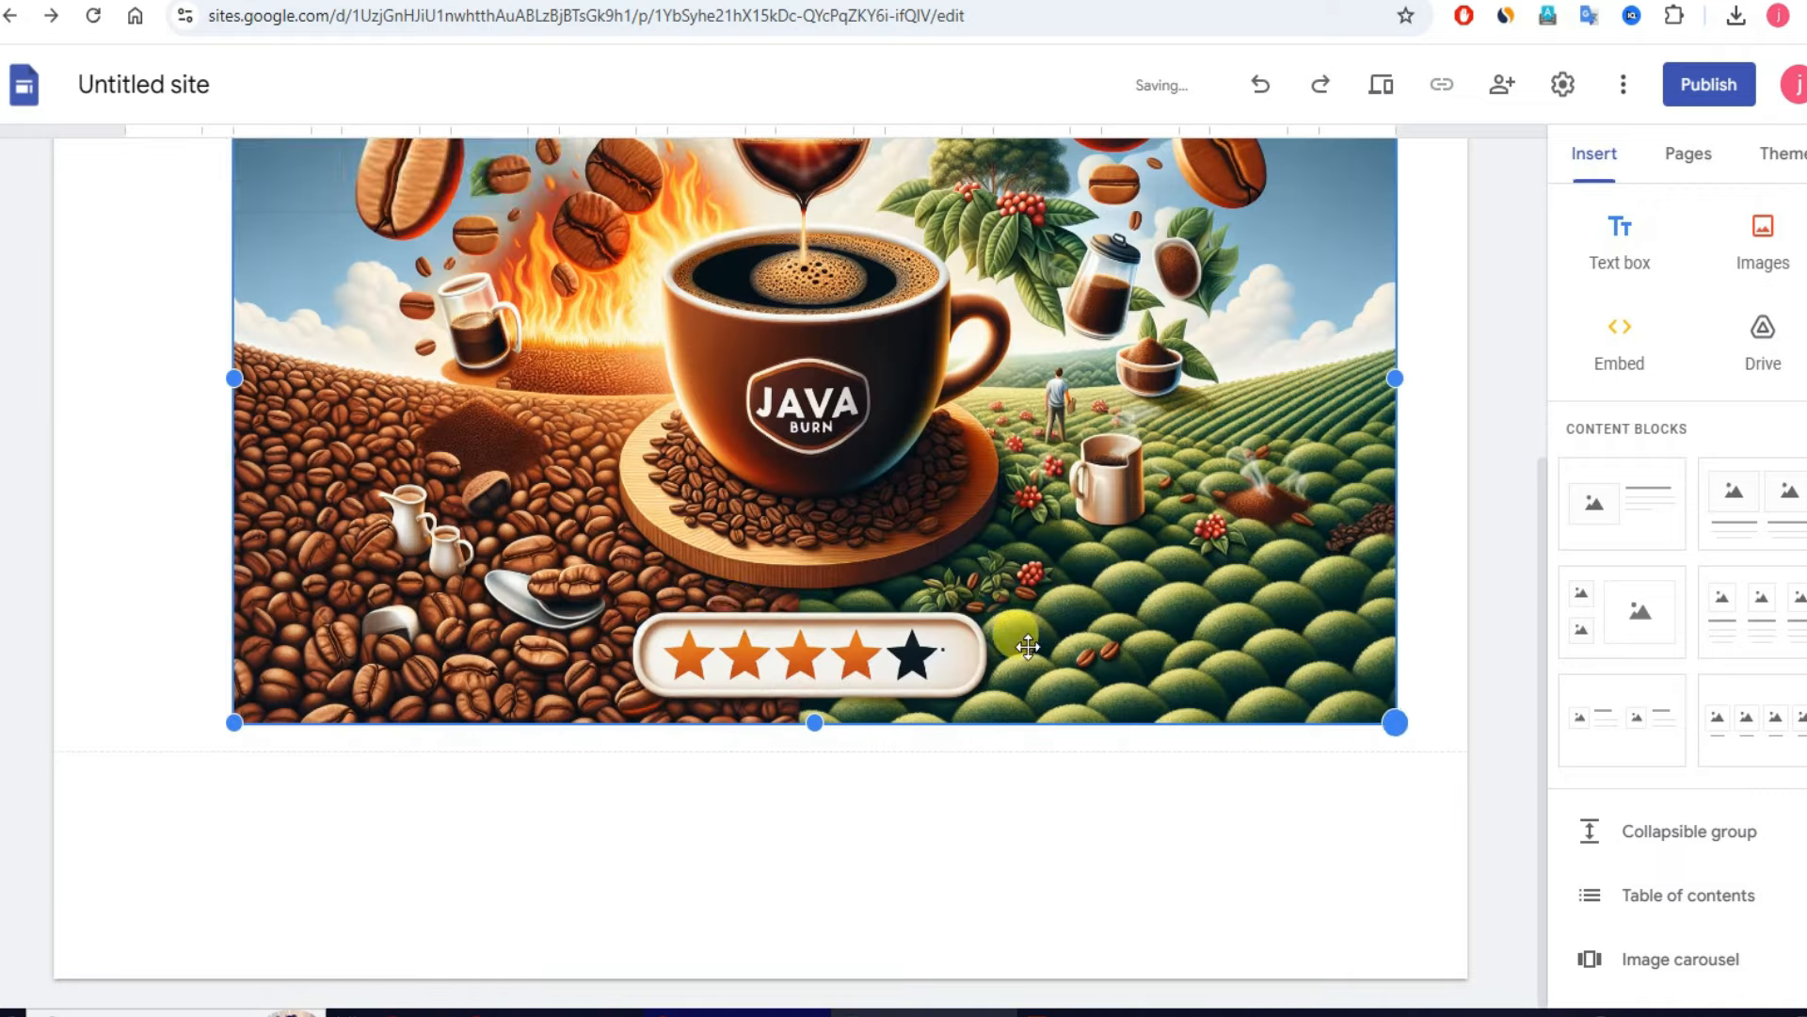
{"action": "left_click_drag", "start_coordinate": [235, 720], "coordinate": [194, 742]}
{"action": "scroll", "coordinate": [861, 586], "scroll_direction": "up", "scroll_amount": 2}
{"action": "scroll", "coordinate": [860, 586], "scroll_direction": "up", "scroll_amount": 2}
{"action": "scroll", "coordinate": [838, 659], "scroll_direction": "down", "scroll_amount": 4}
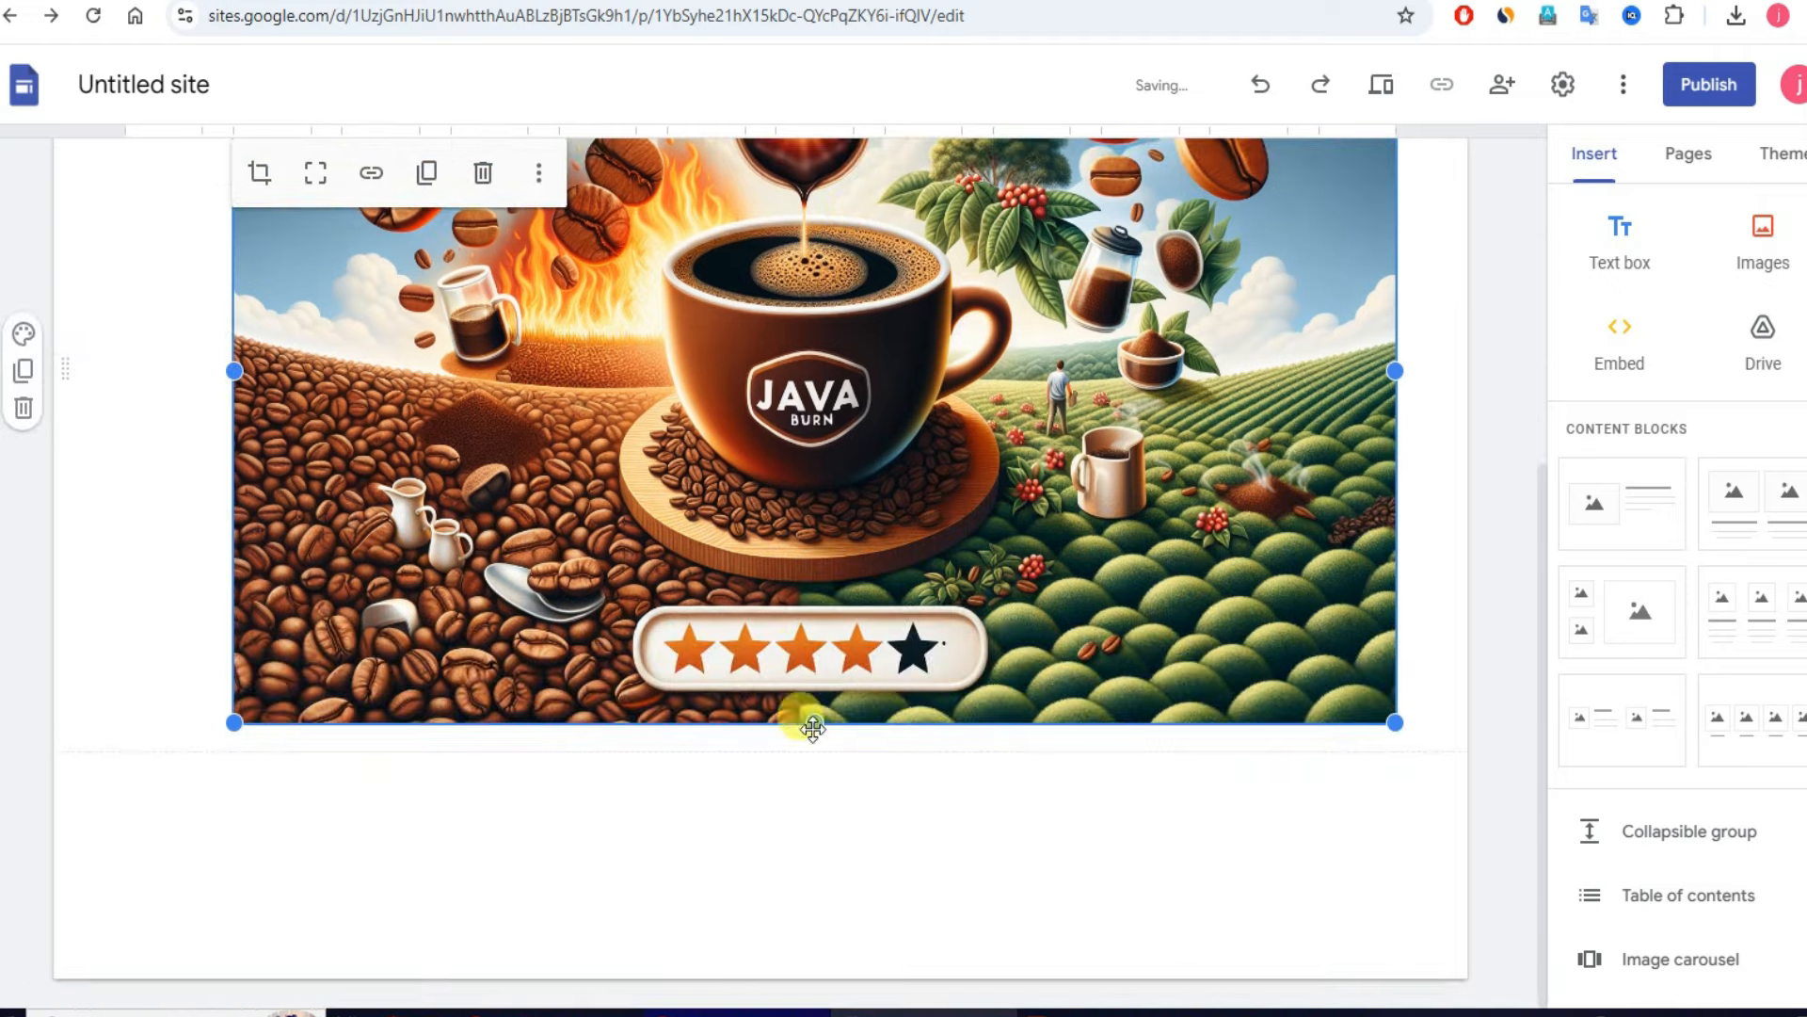
{"action": "left_click_drag", "start_coordinate": [807, 795], "coordinate": [800, 755]}
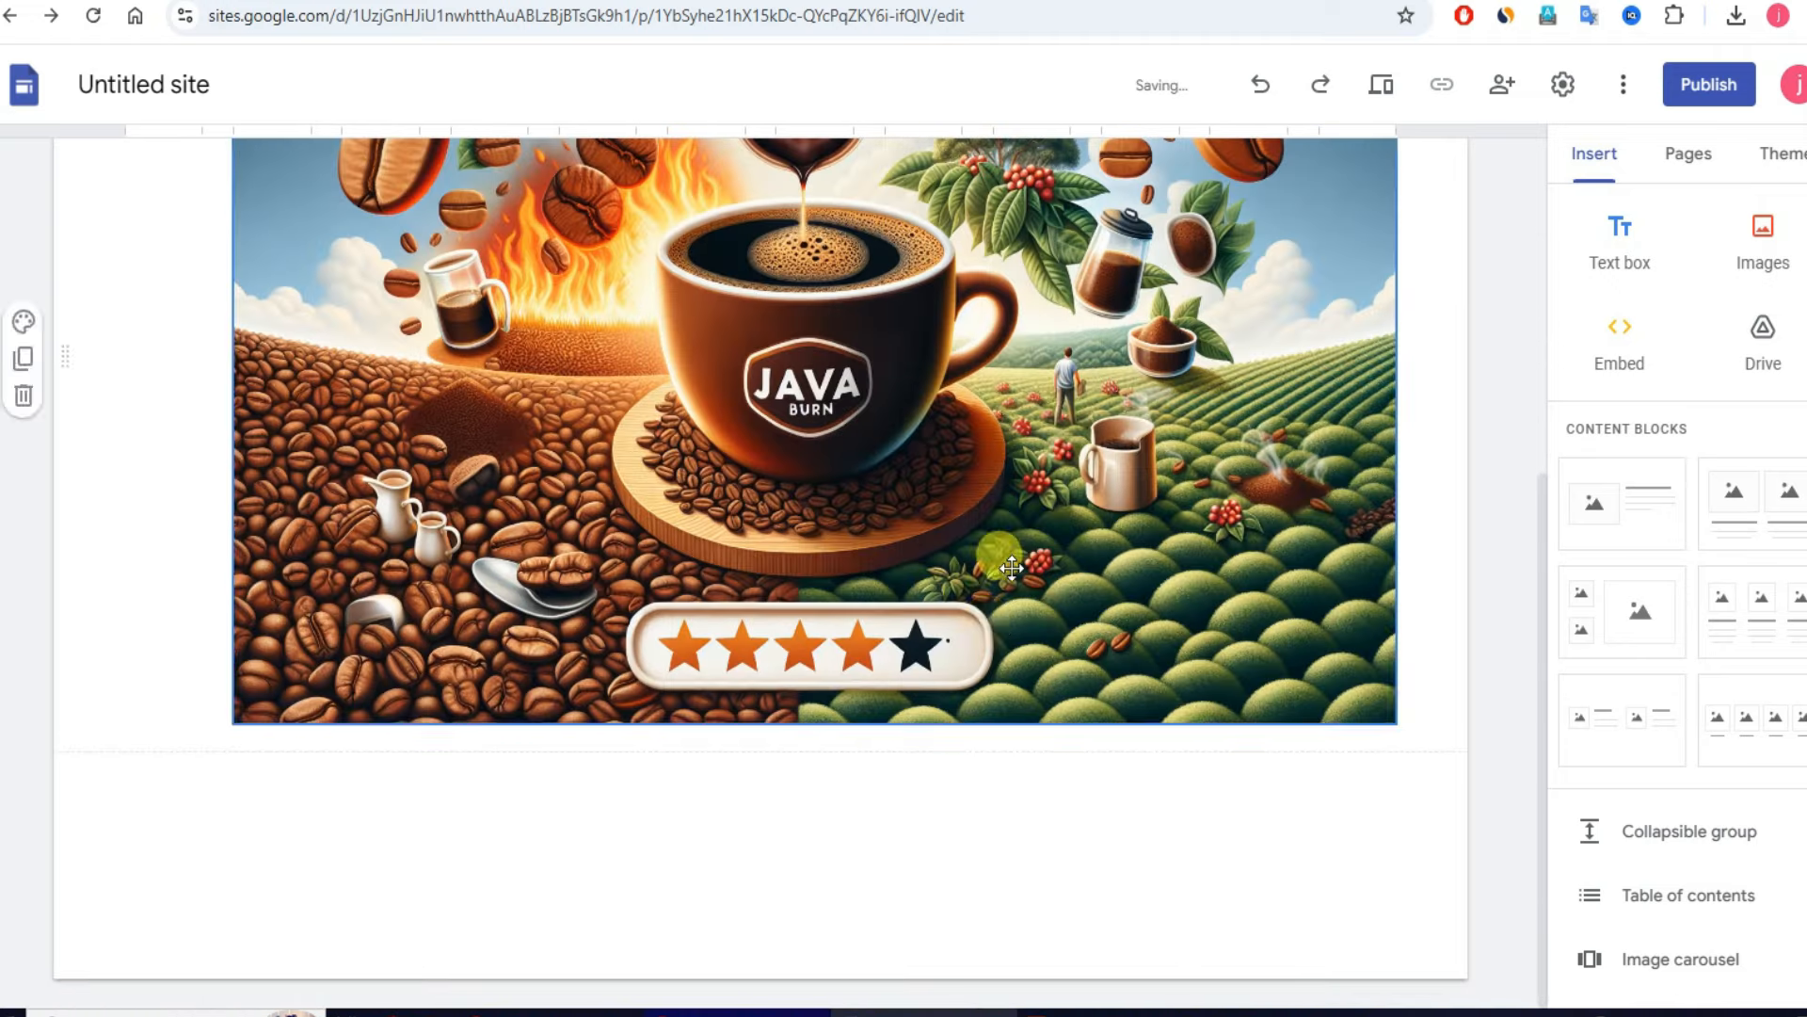
{"action": "scroll", "coordinate": [998, 565], "scroll_direction": "up", "scroll_amount": 5}
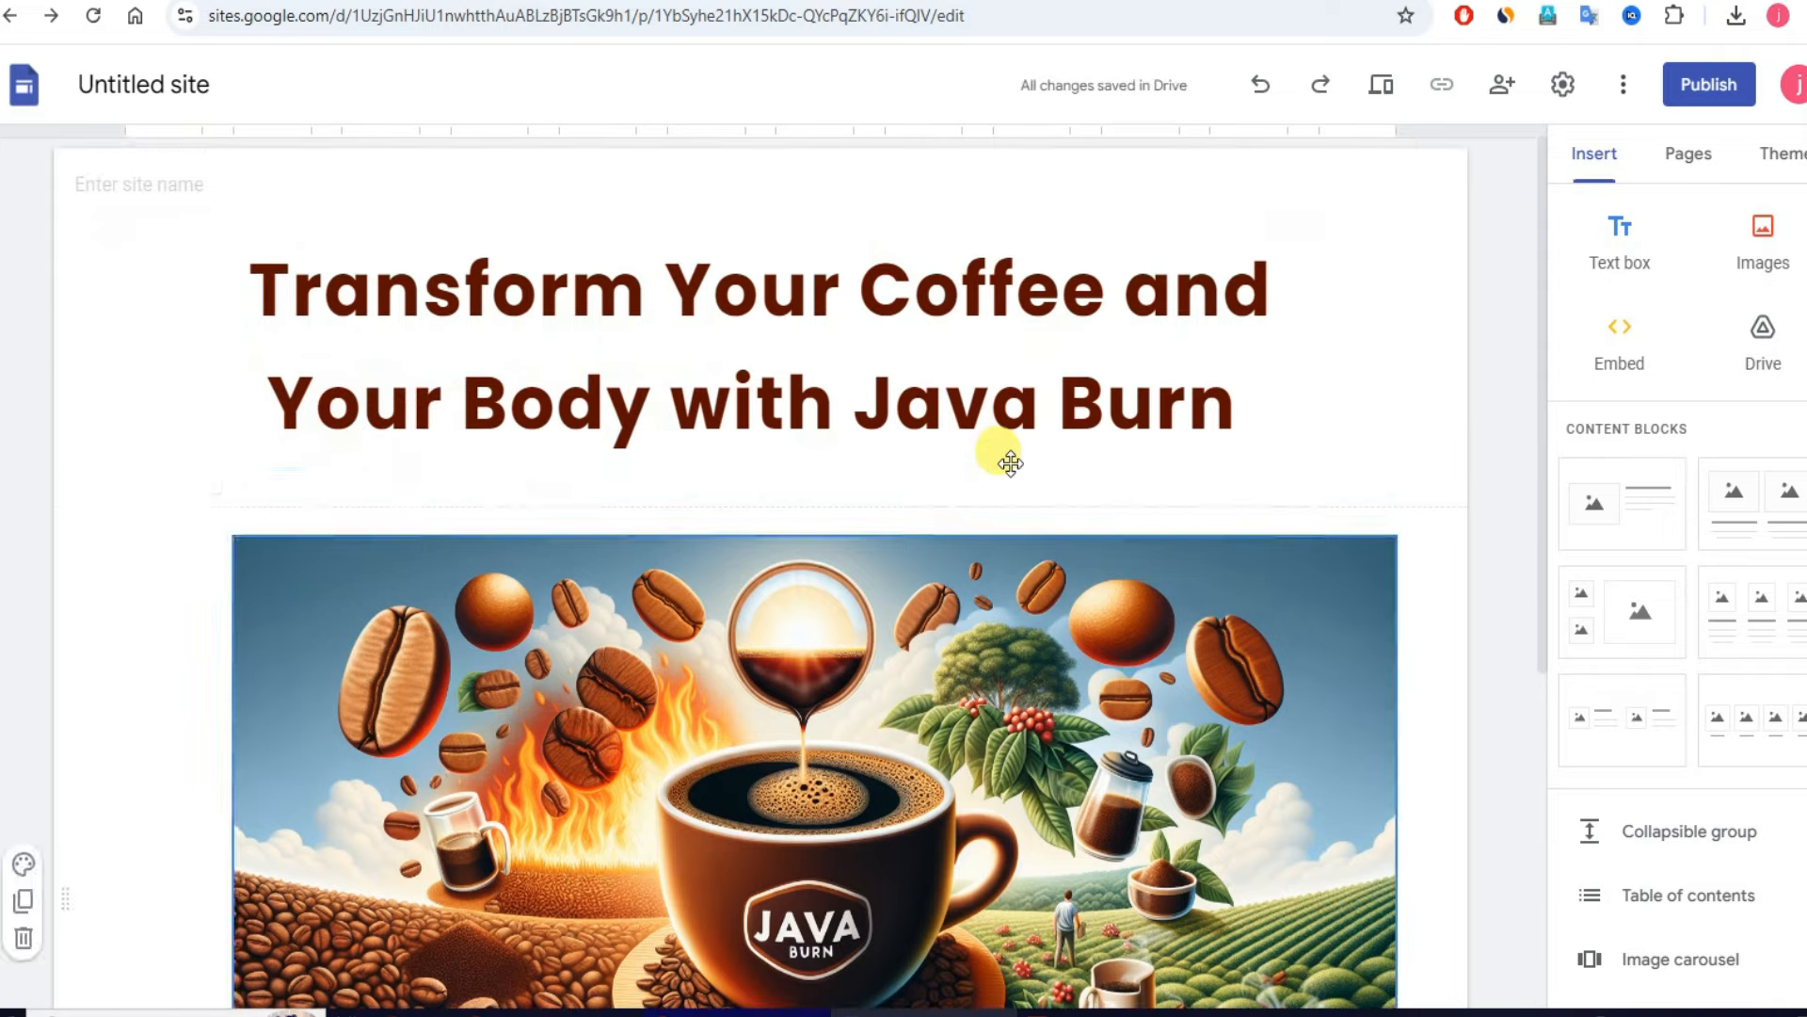
{"action": "scroll", "coordinate": [1077, 527], "scroll_direction": "down", "scroll_amount": 2}
{"action": "scroll", "coordinate": [1077, 527], "scroll_direction": "up", "scroll_amount": 3}
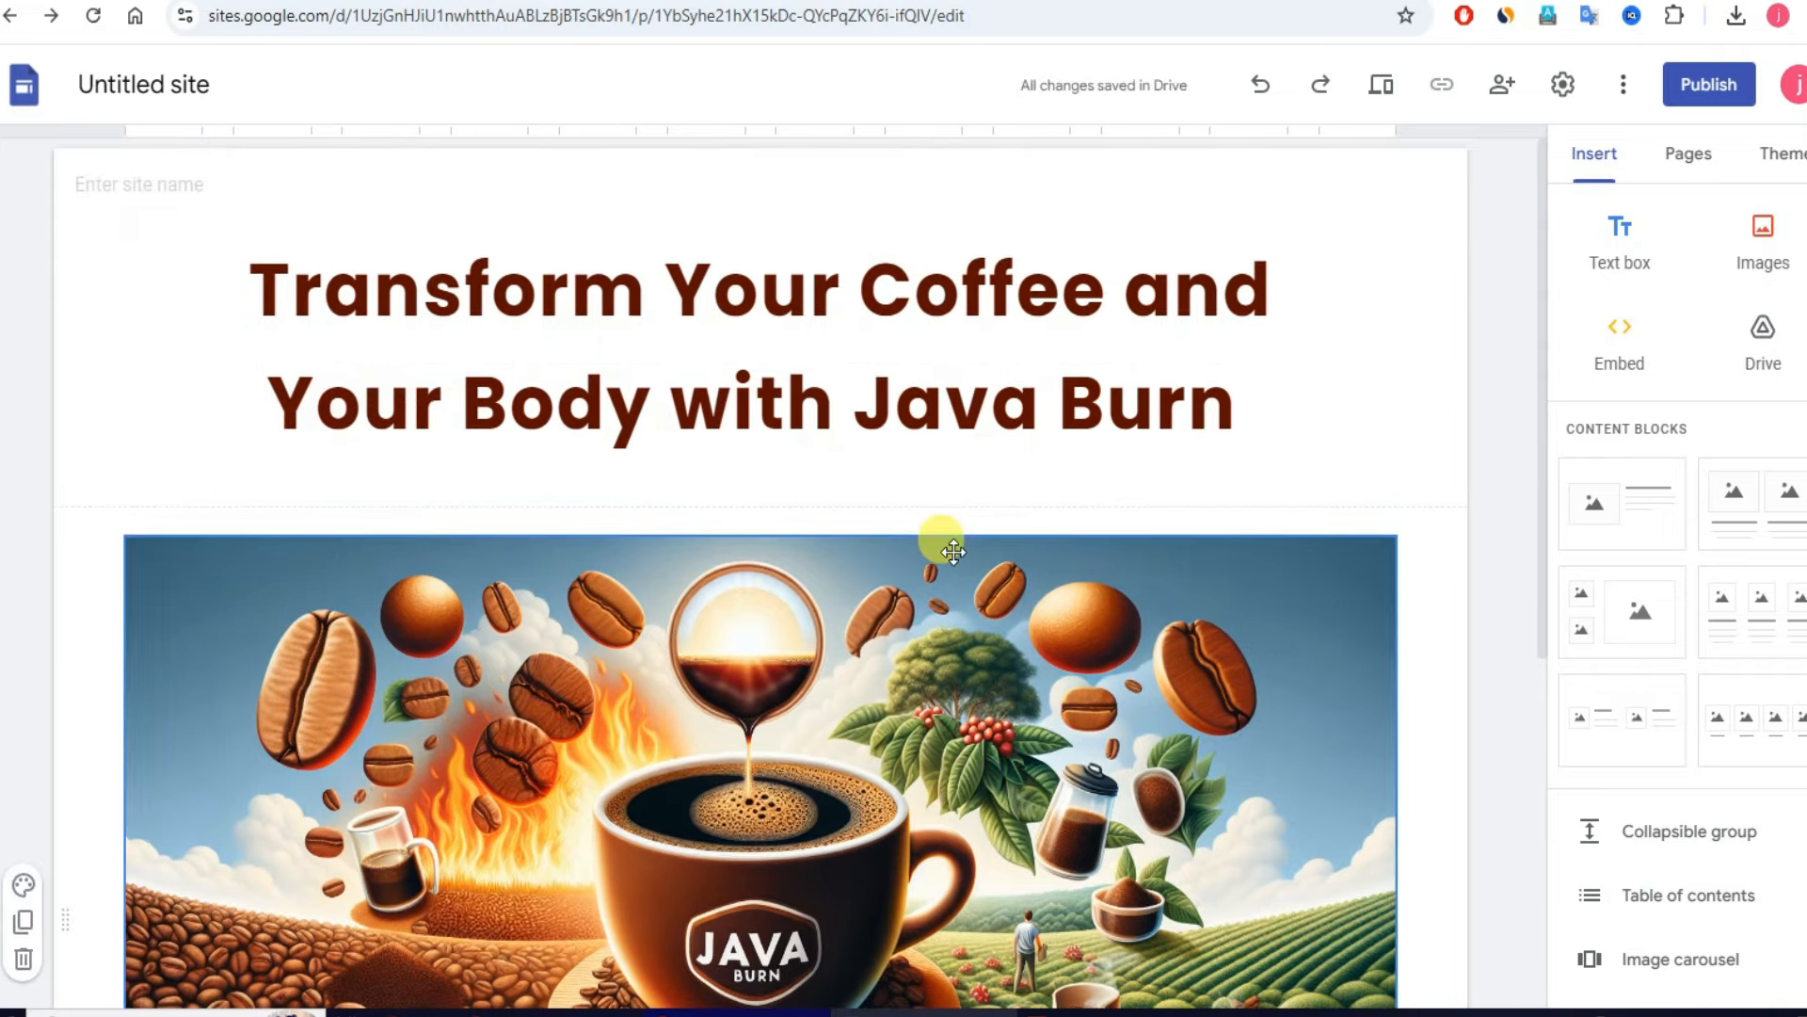
{"action": "scroll", "coordinate": [953, 552], "scroll_direction": "down", "scroll_amount": 6}
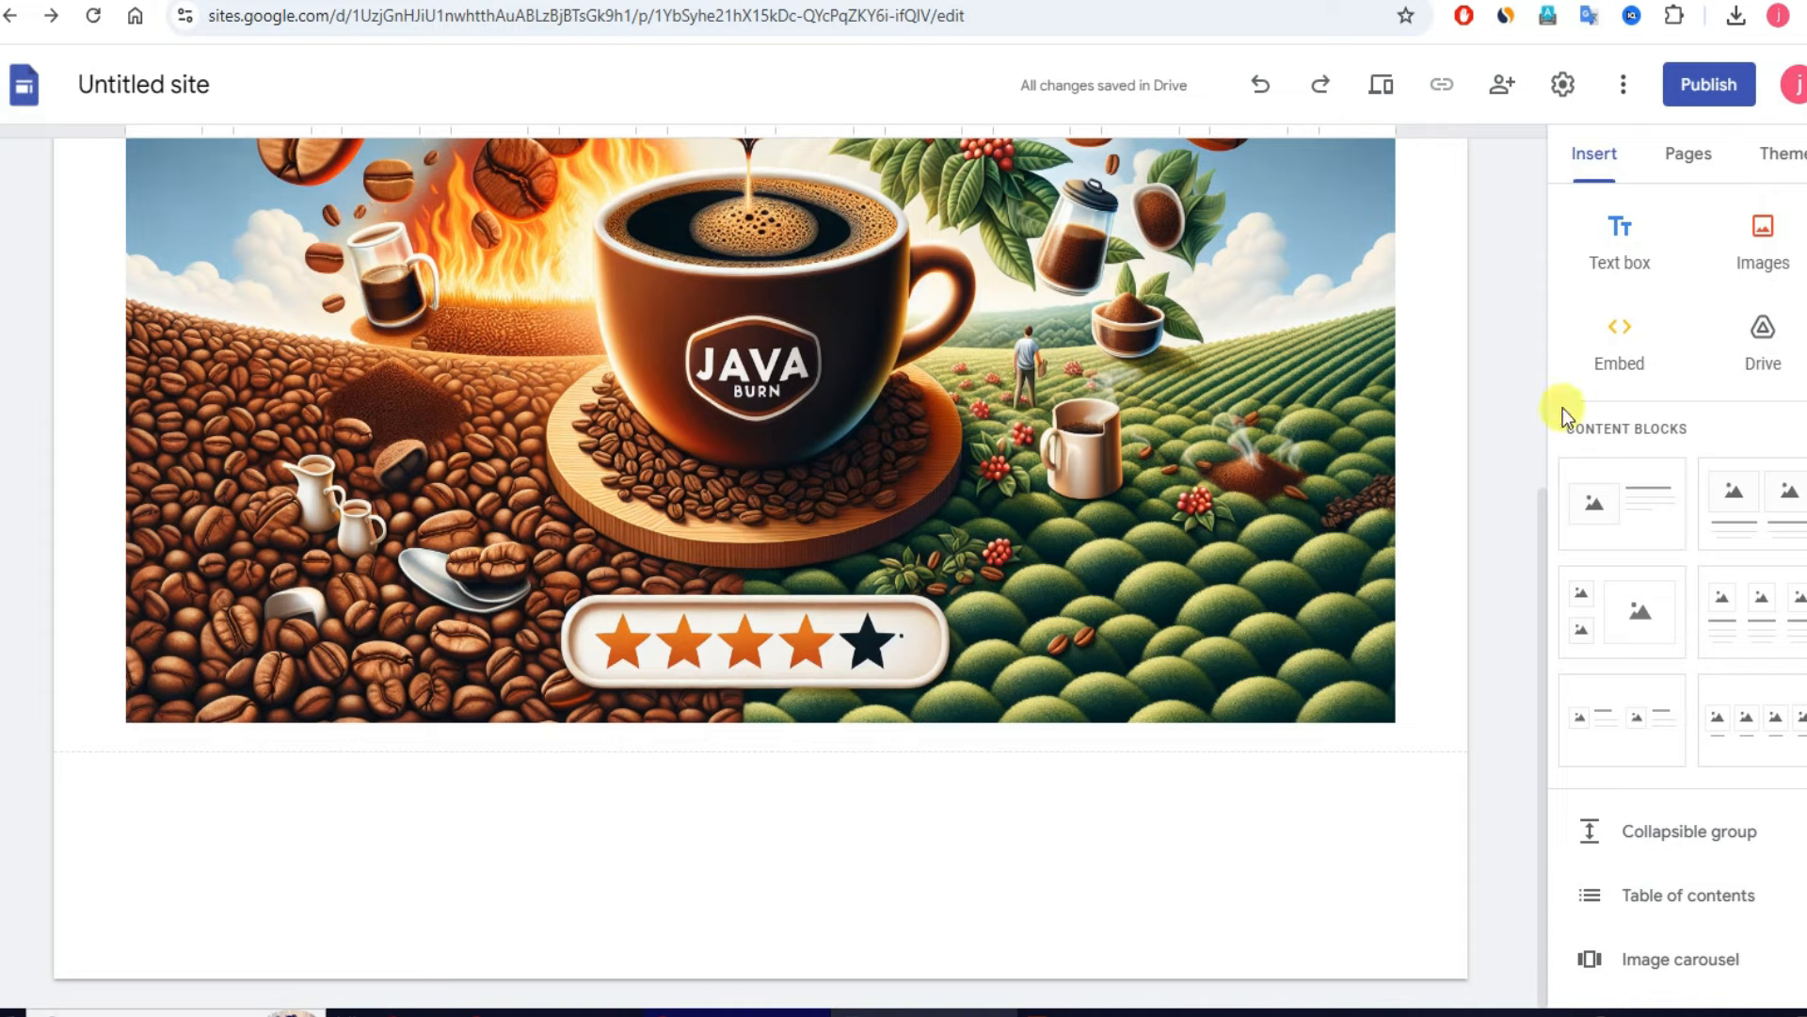
Step: Add a text box below the image containing the Section 1 heading "Why Java Burn?" copied from the ChatGPT draft
{"action": "left_click", "coordinate": [1619, 240]}
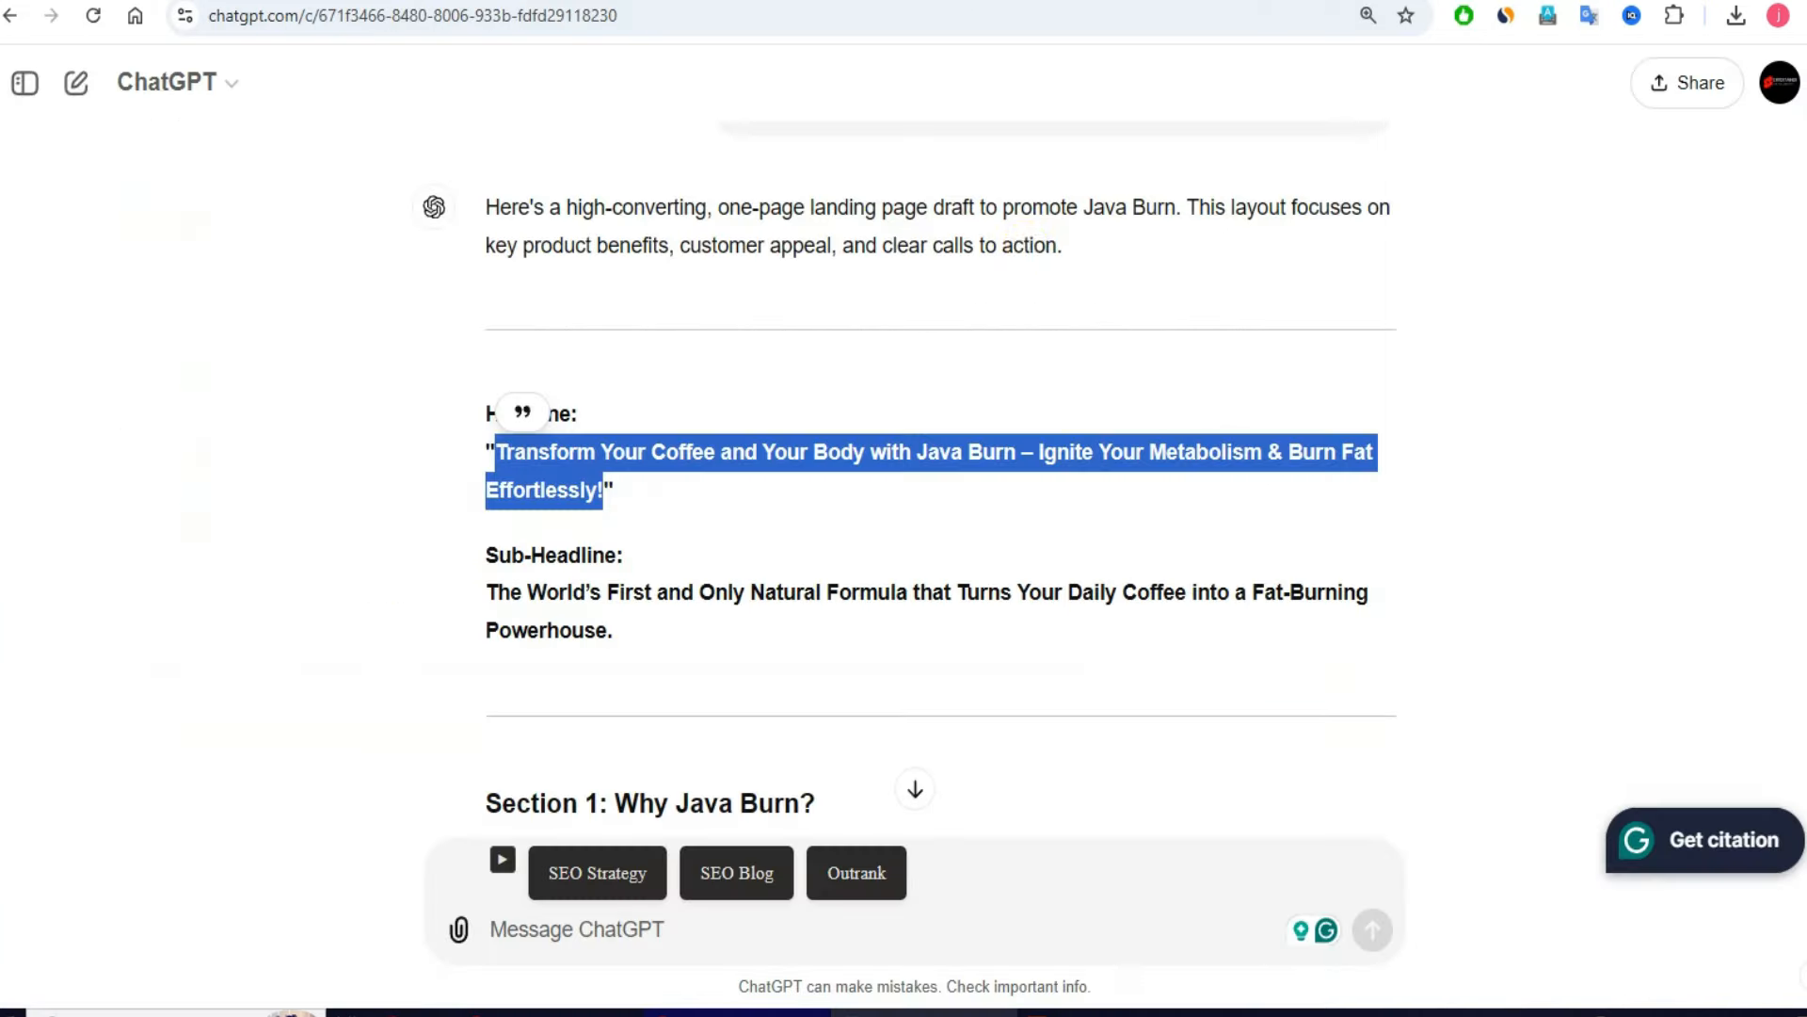
{"action": "scroll", "coordinate": [706, 367], "scroll_direction": "down", "scroll_amount": 4}
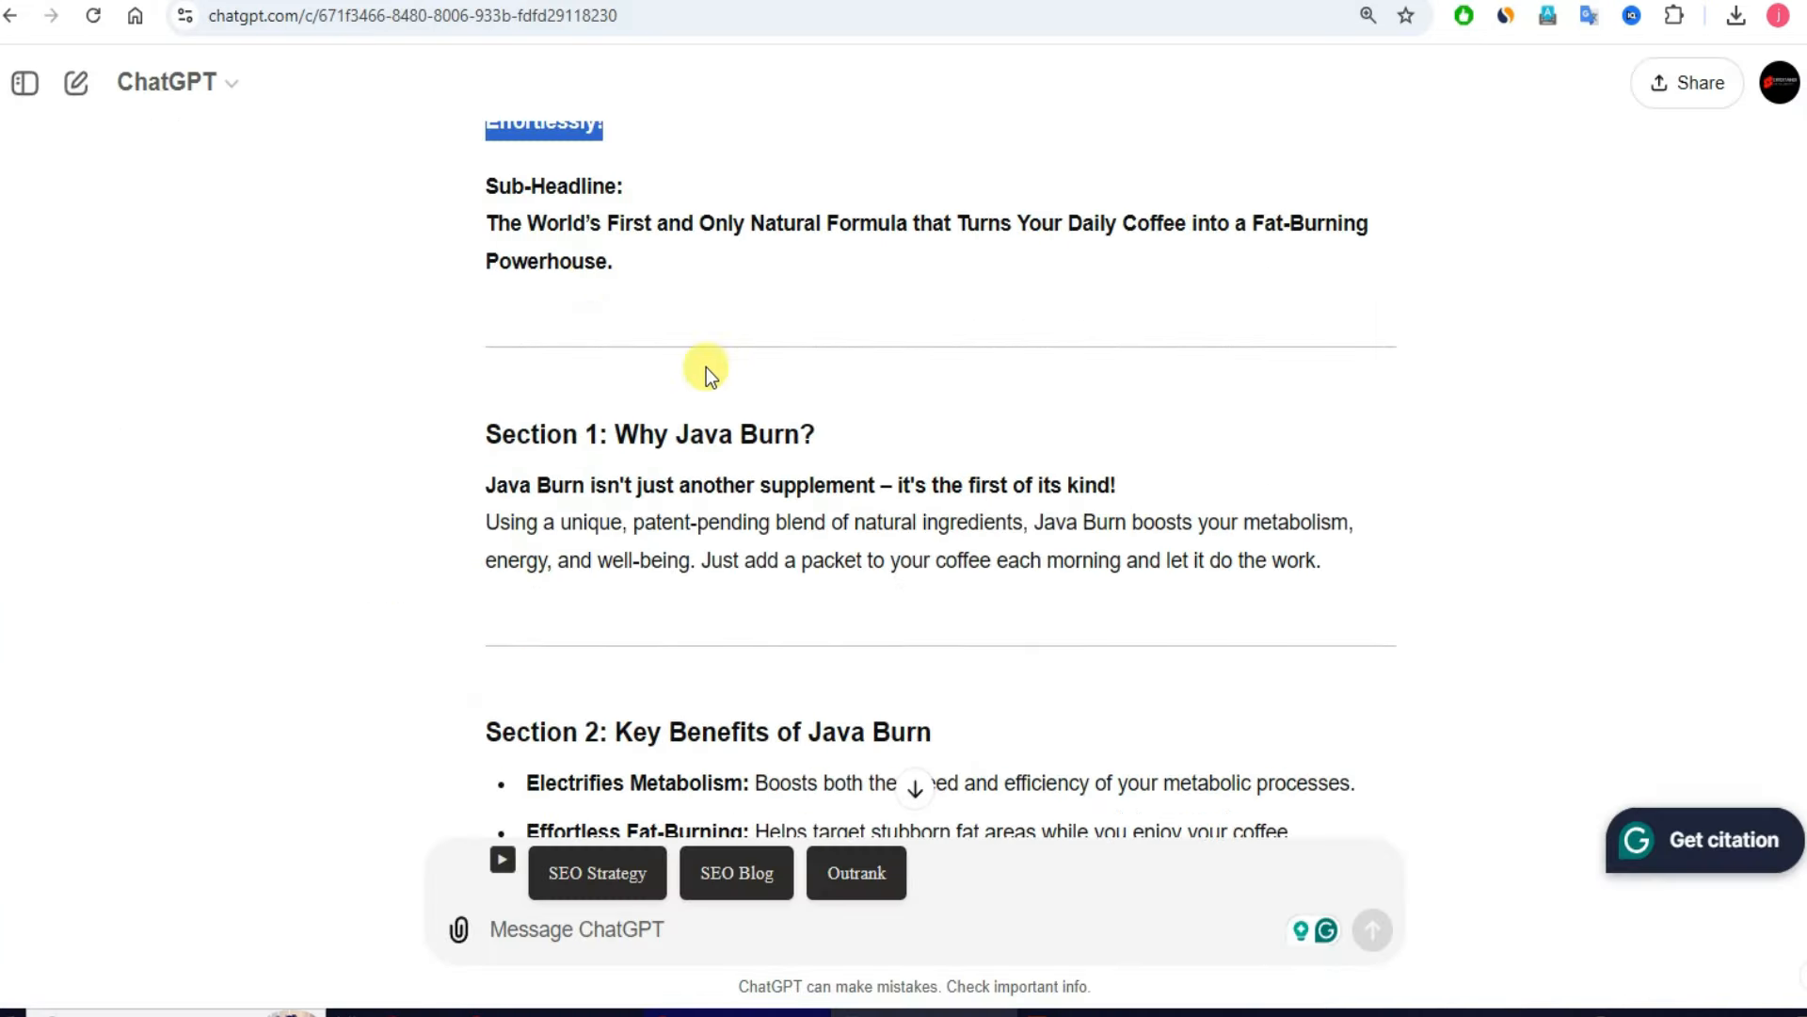
{"action": "triple_click", "coordinate": [548, 243]}
{"action": "left_click", "coordinate": [721, 439]}
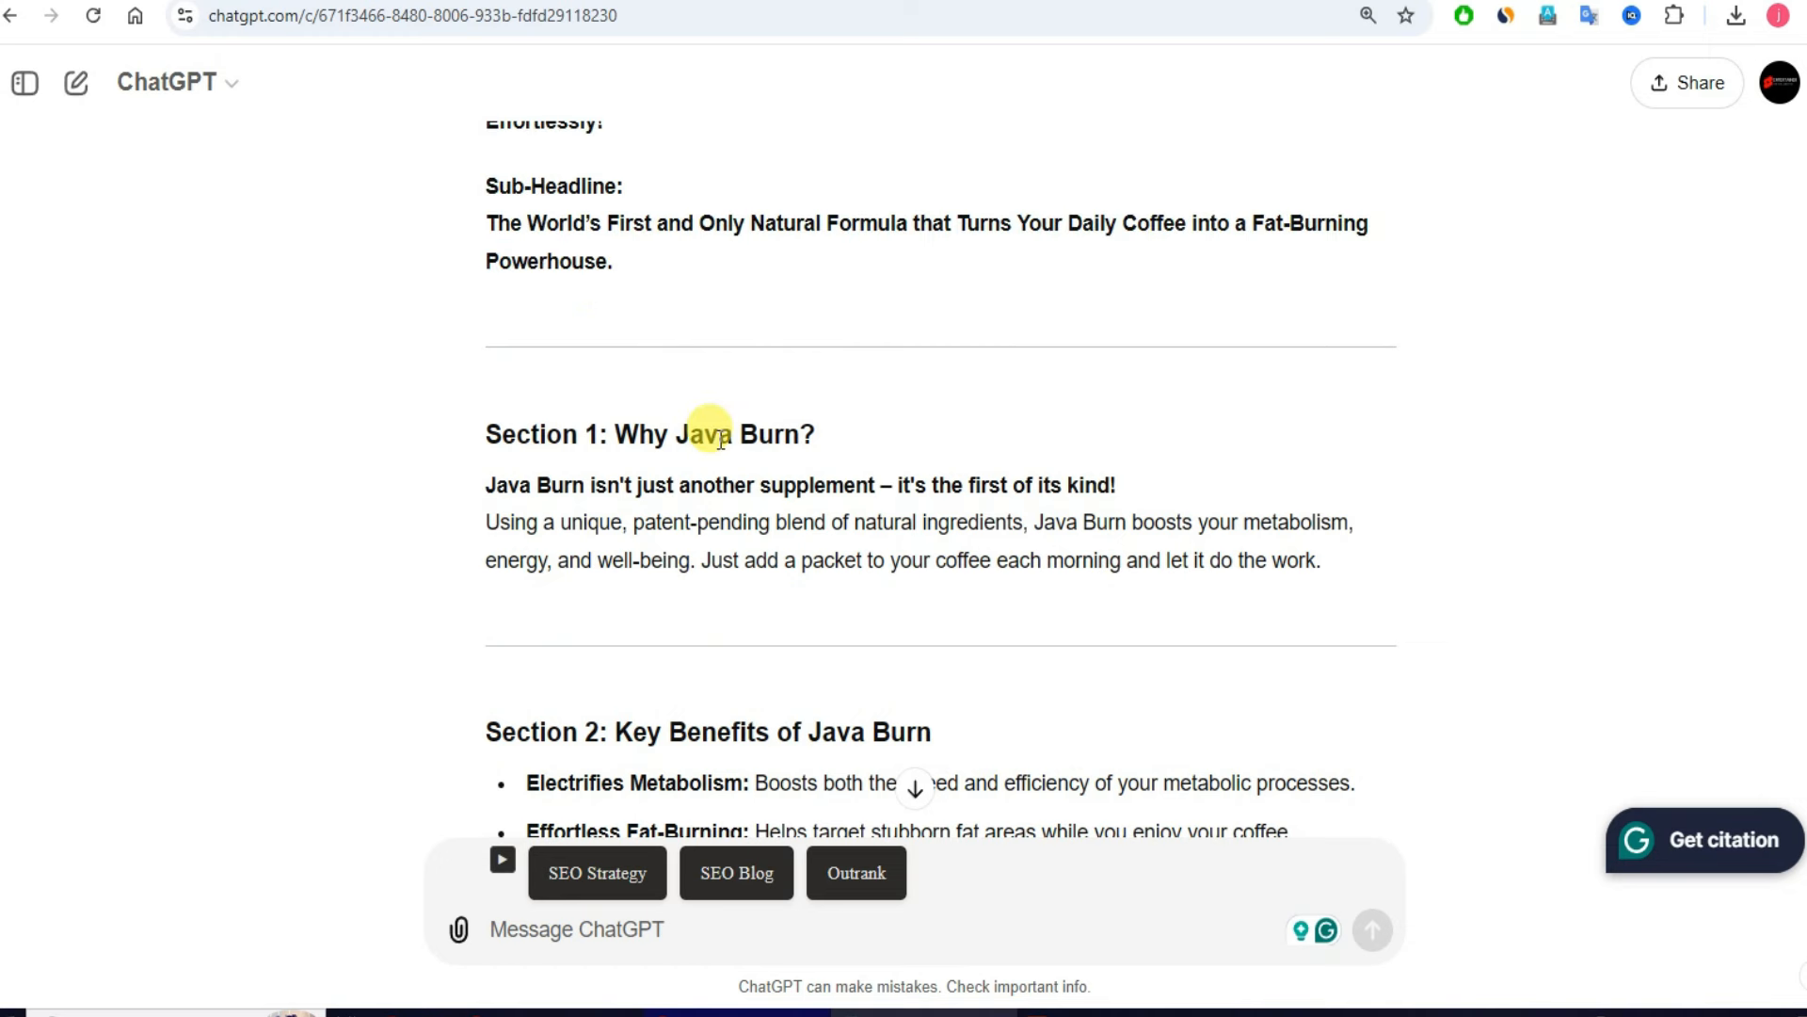
{"action": "left_click_drag", "start_coordinate": [608, 434], "coordinate": [814, 432]}
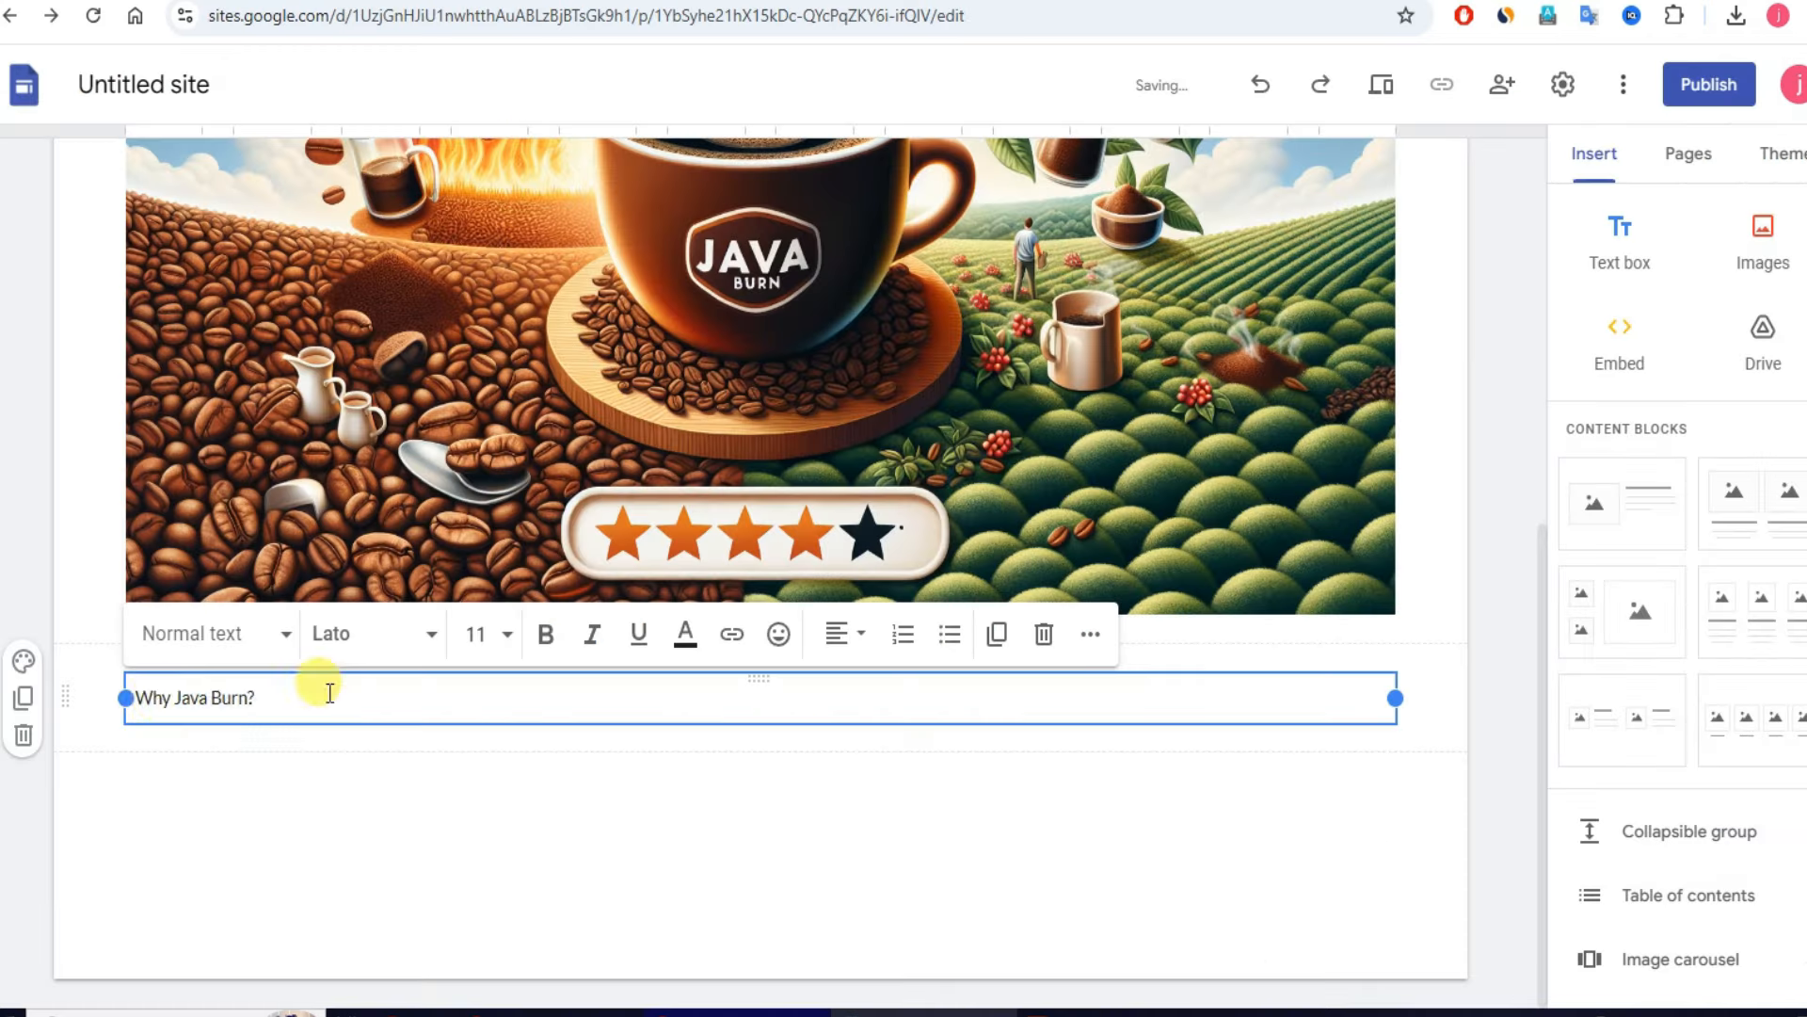
Step: Recolor the "Why Java Burn?" heading to a dark reddish brown and set its font size to 24
{"action": "left_click_drag", "start_coordinate": [314, 686], "coordinate": [147, 708]}
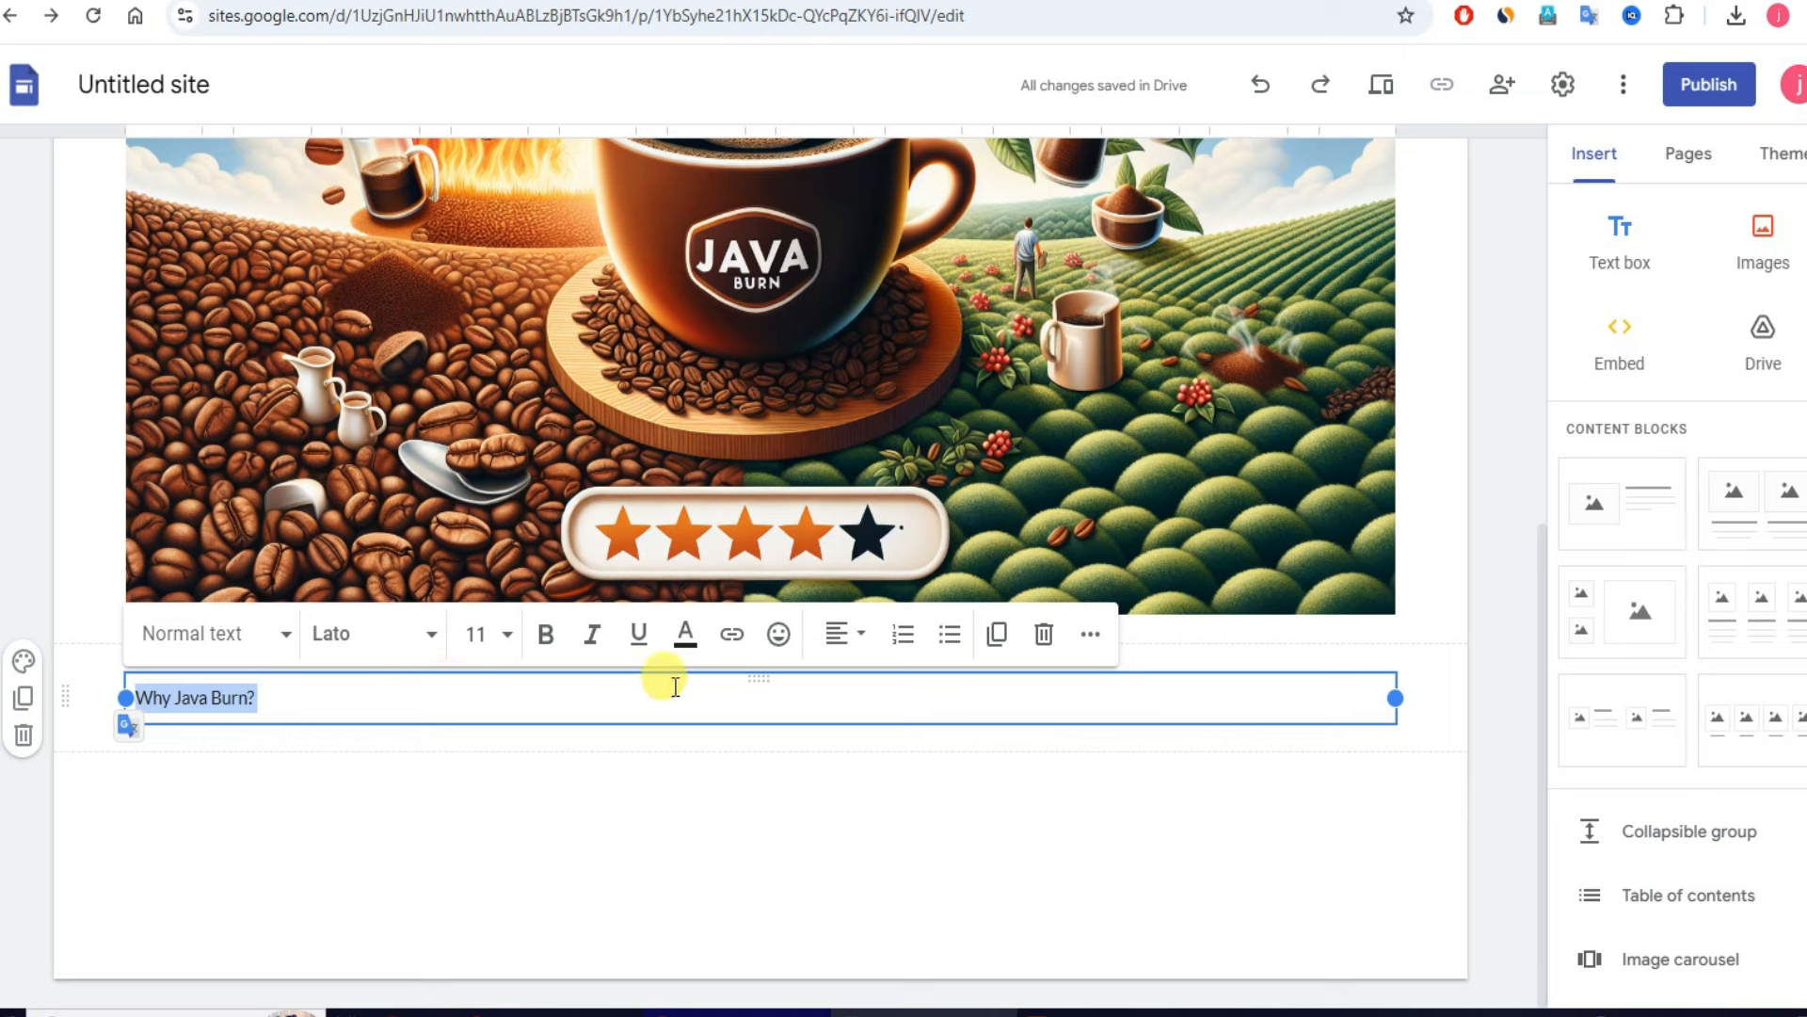
{"action": "left_click", "coordinate": [685, 635]}
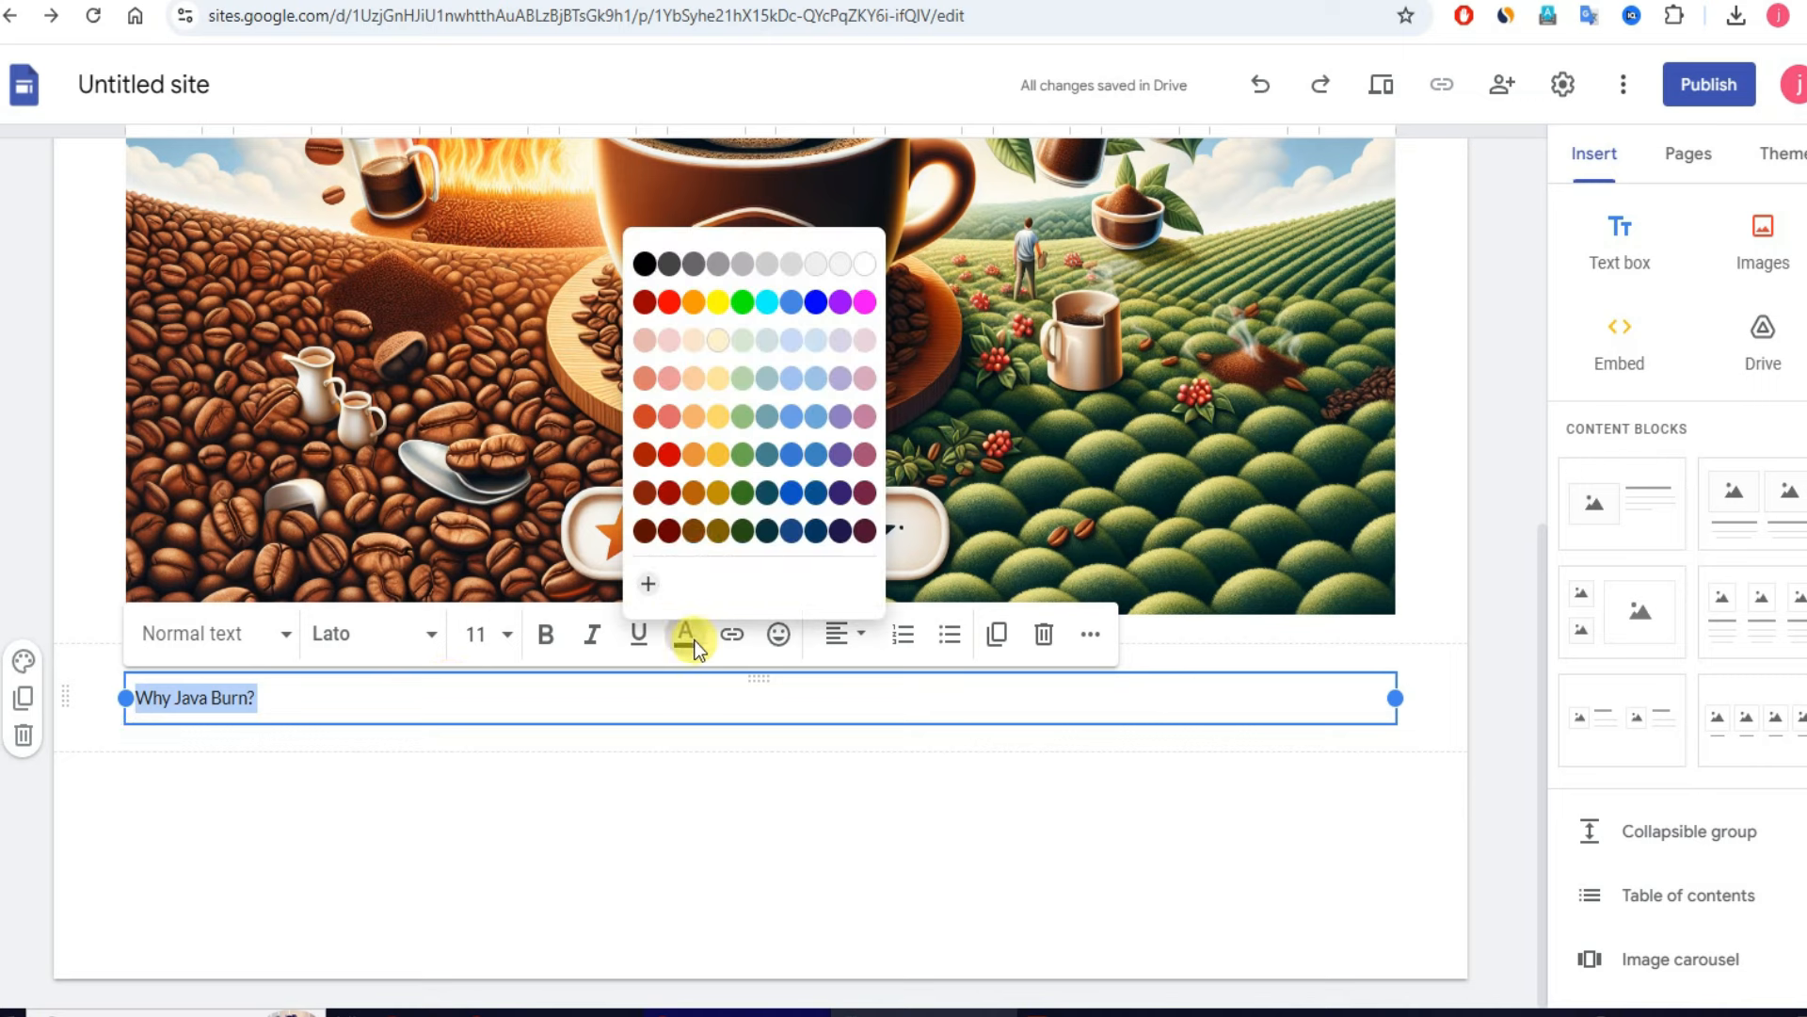
{"action": "left_click", "coordinate": [638, 532]}
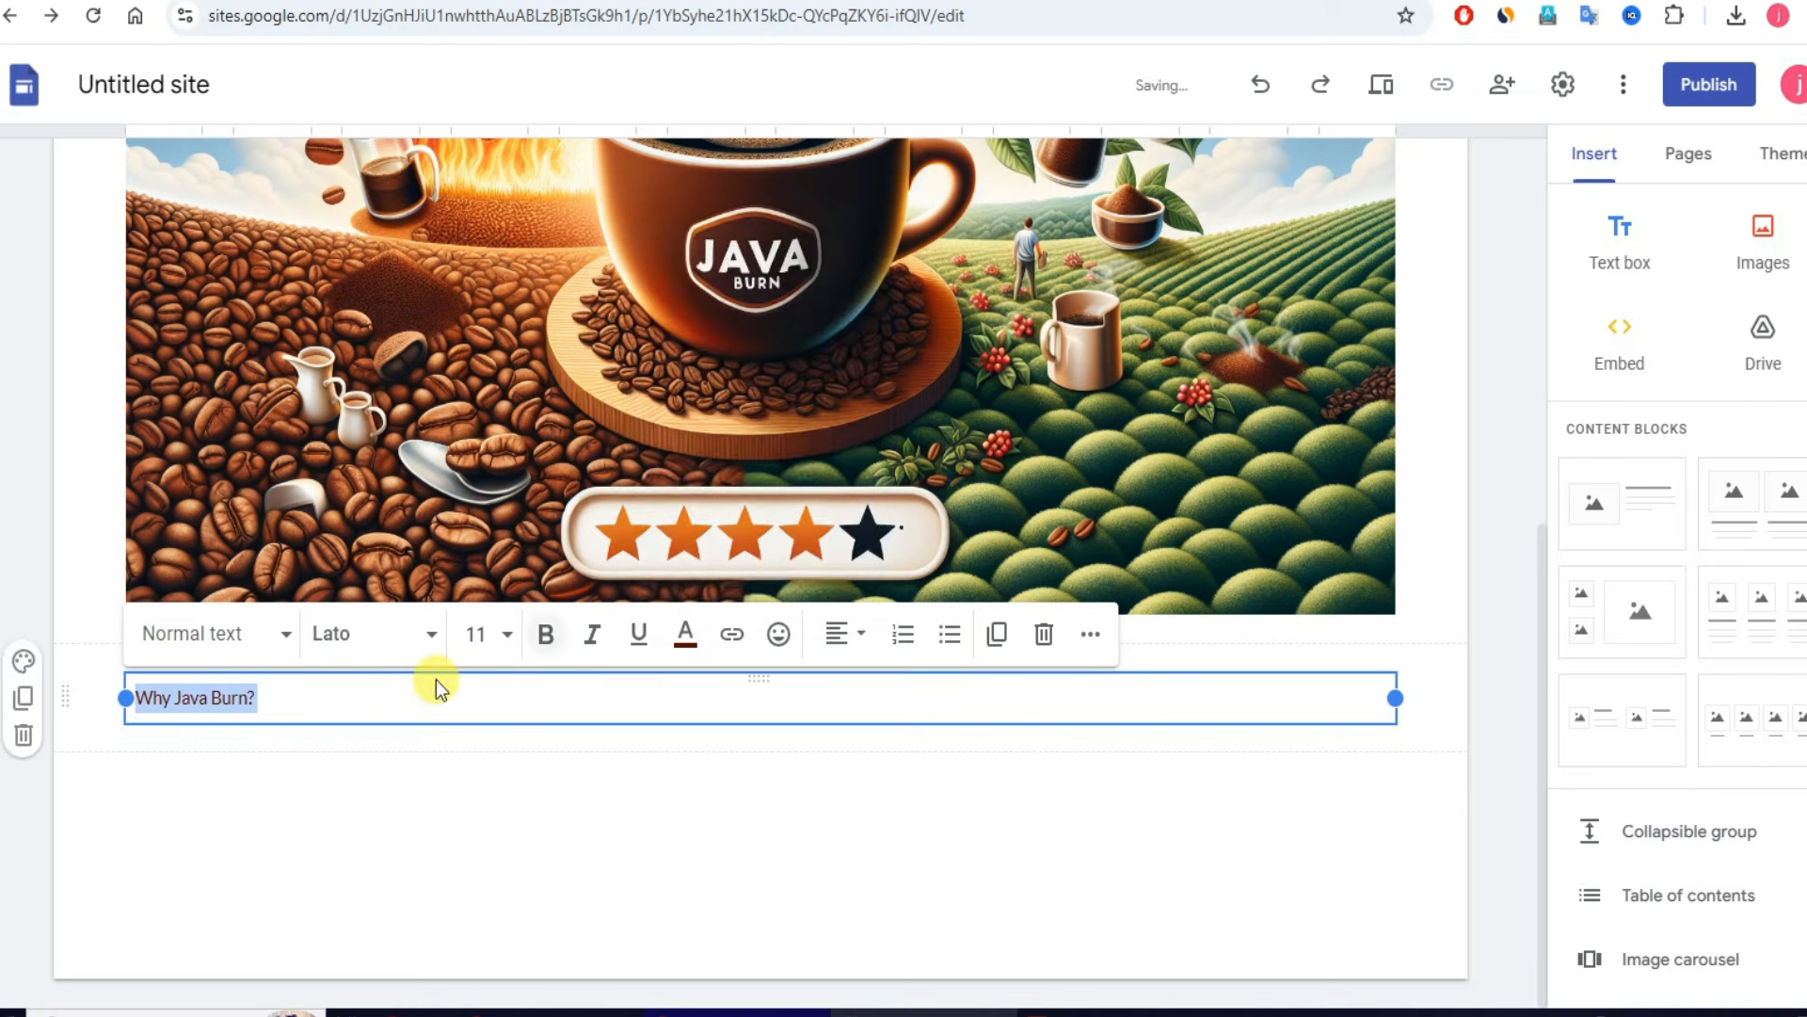
{"action": "left_click", "coordinate": [508, 637]}
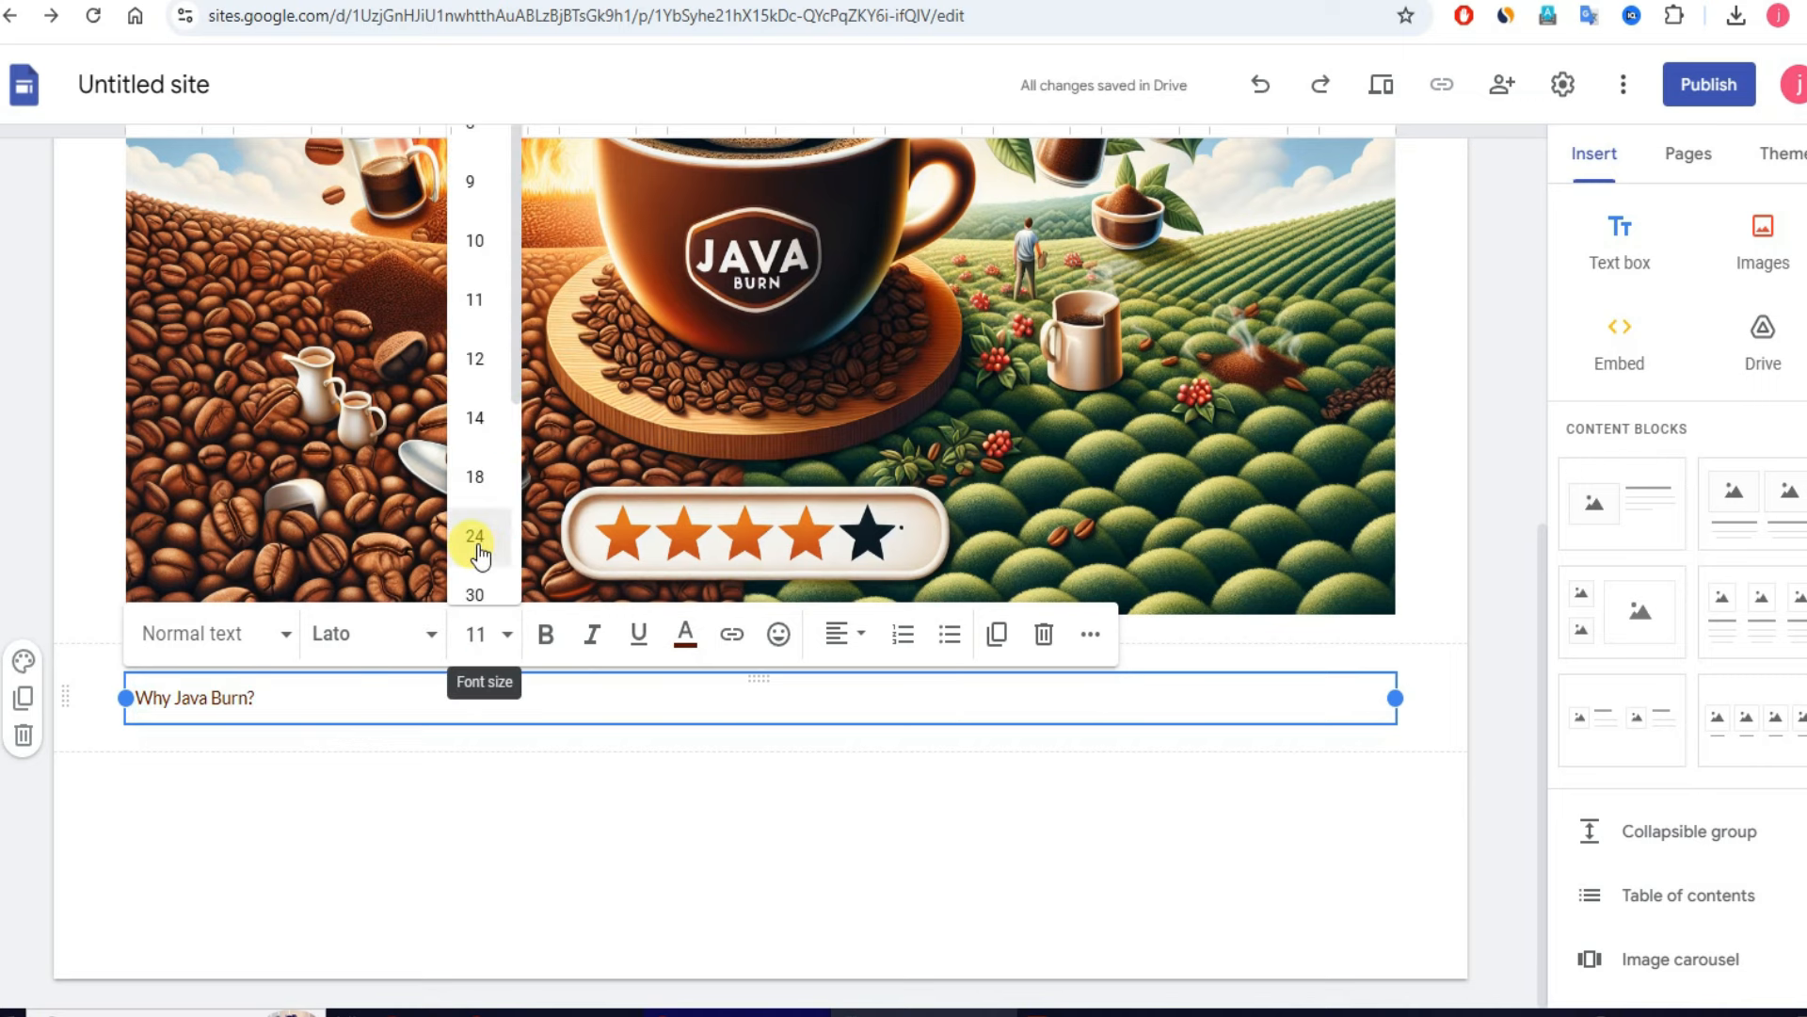
{"action": "left_click", "coordinate": [477, 551]}
Step: Center the "Why Java Burn?" heading and make it bold
{"action": "triple_click", "coordinate": [358, 723]}
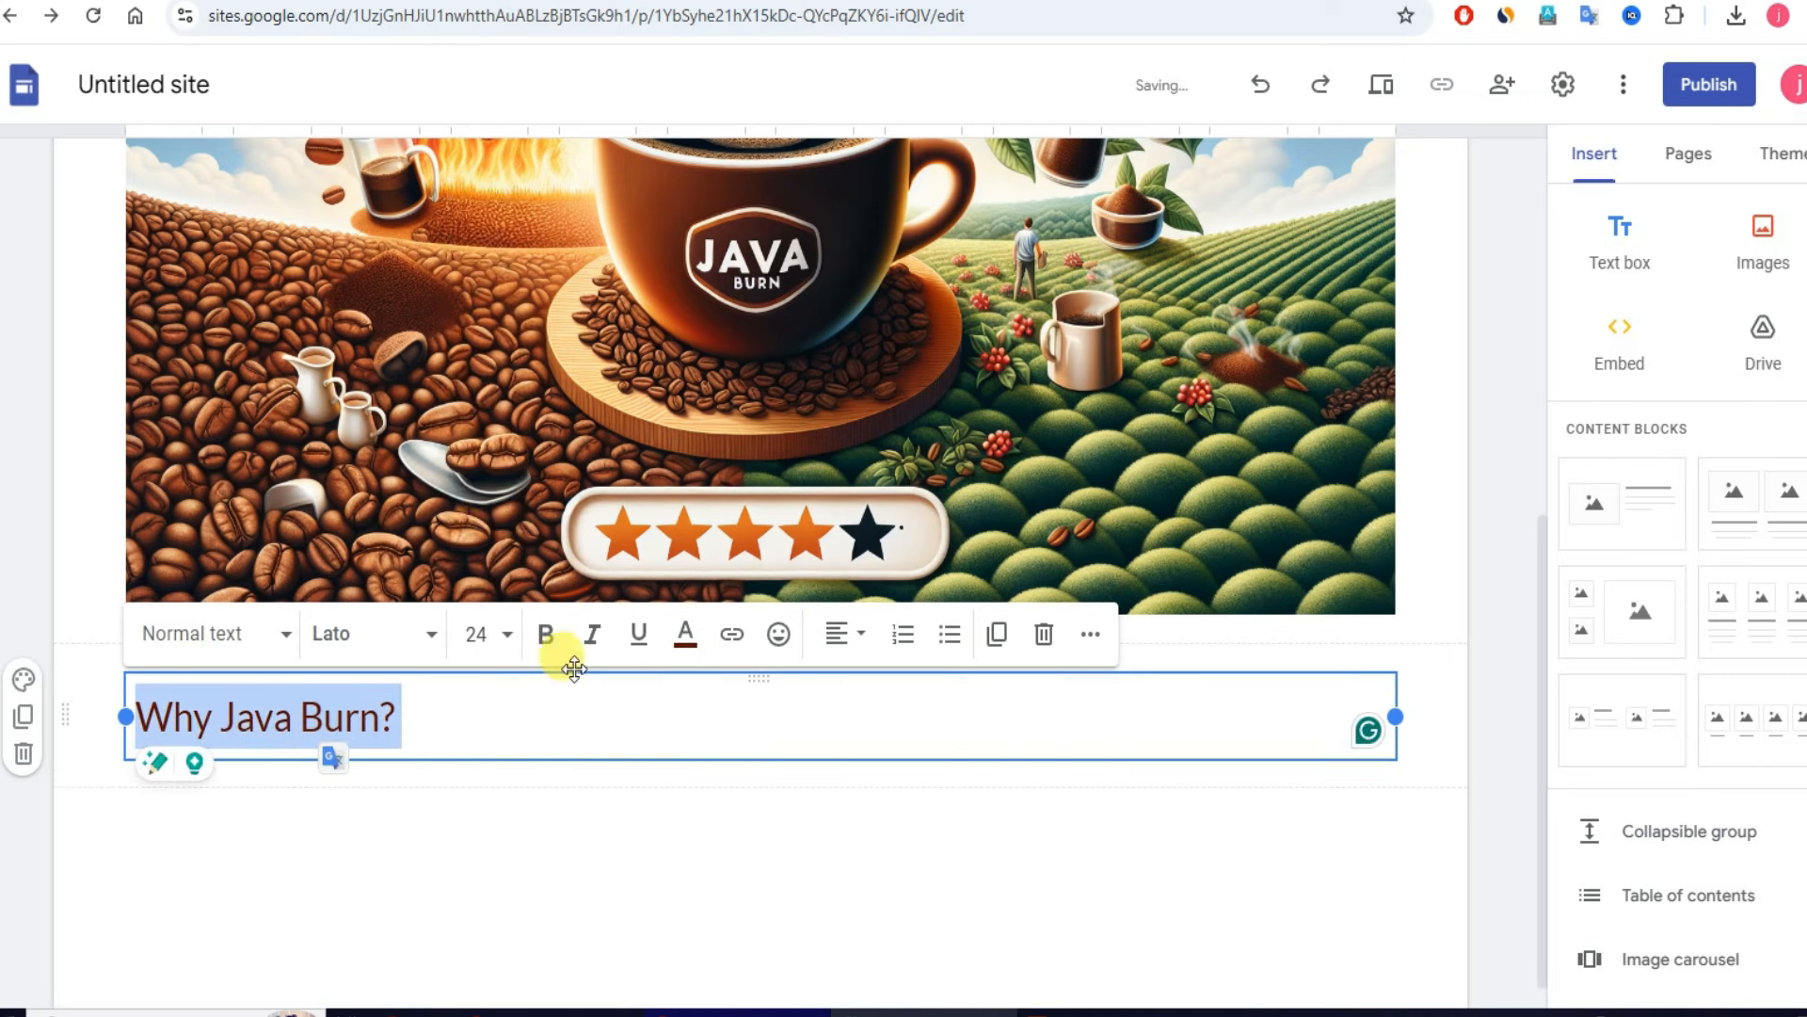
{"action": "left_click", "coordinate": [846, 635]}
{"action": "left_click", "coordinate": [845, 765]}
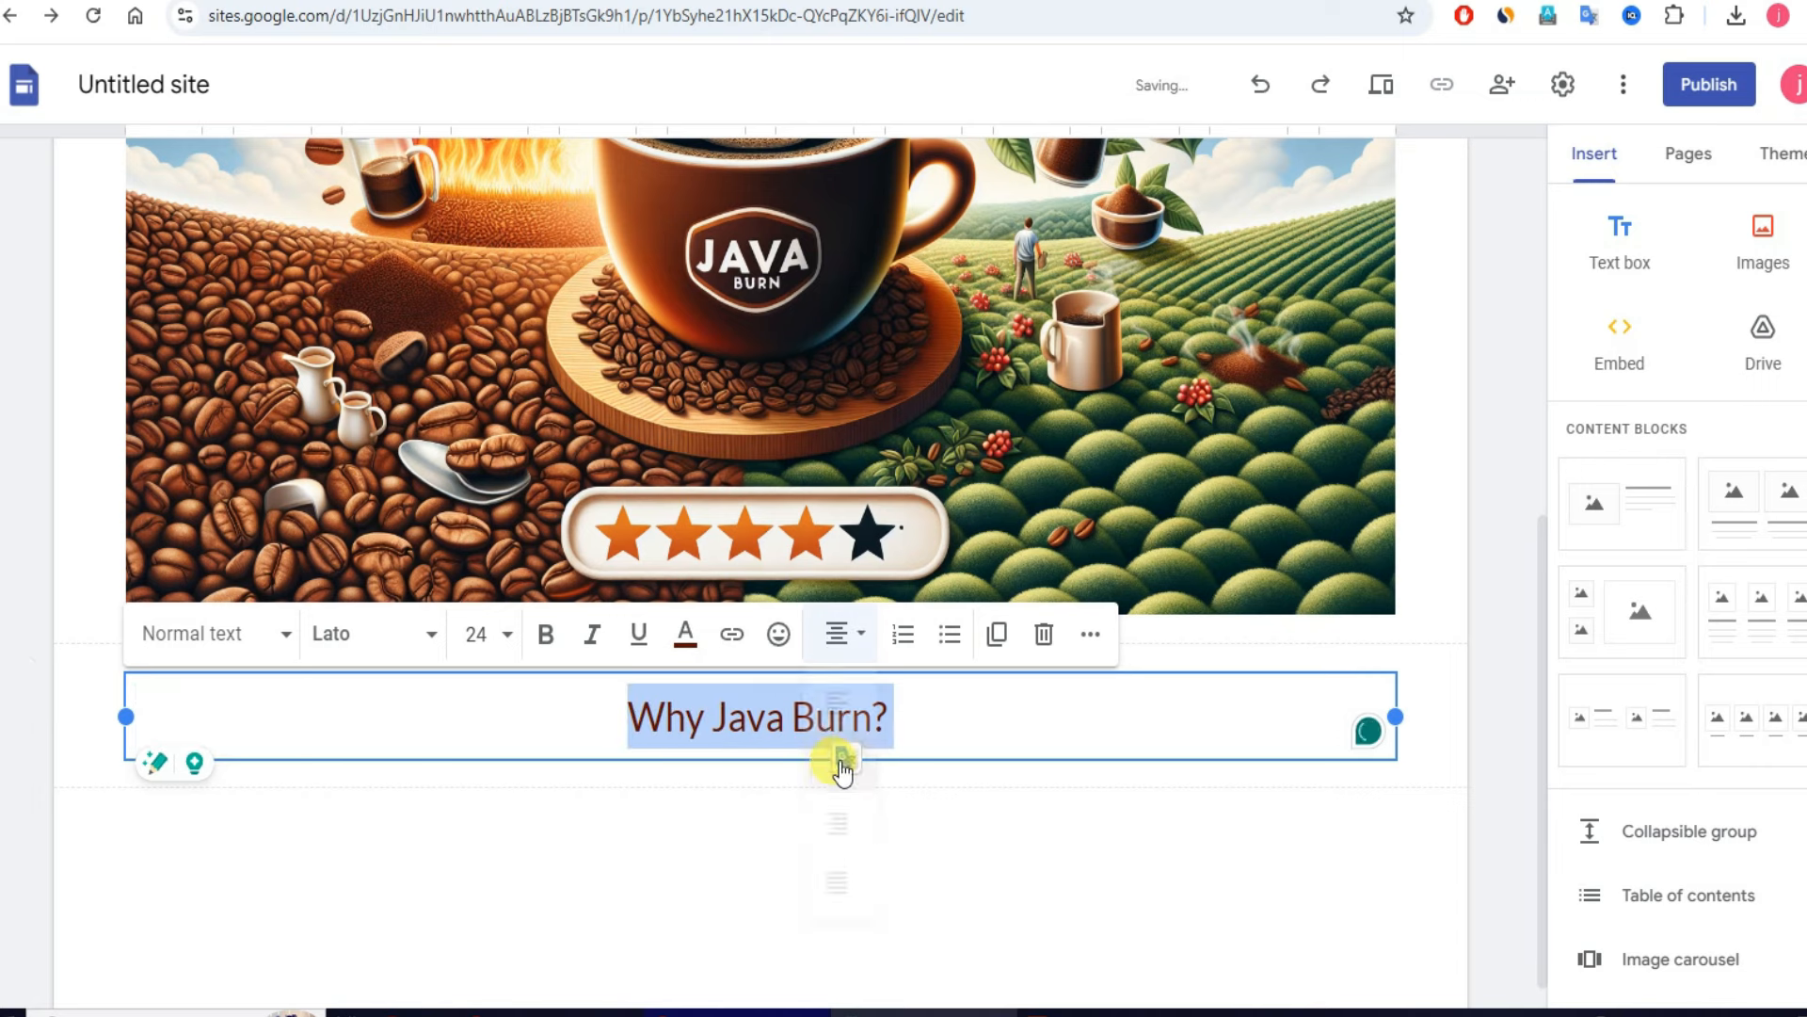
{"action": "left_click", "coordinate": [546, 633]}
{"action": "left_click", "coordinate": [860, 794]}
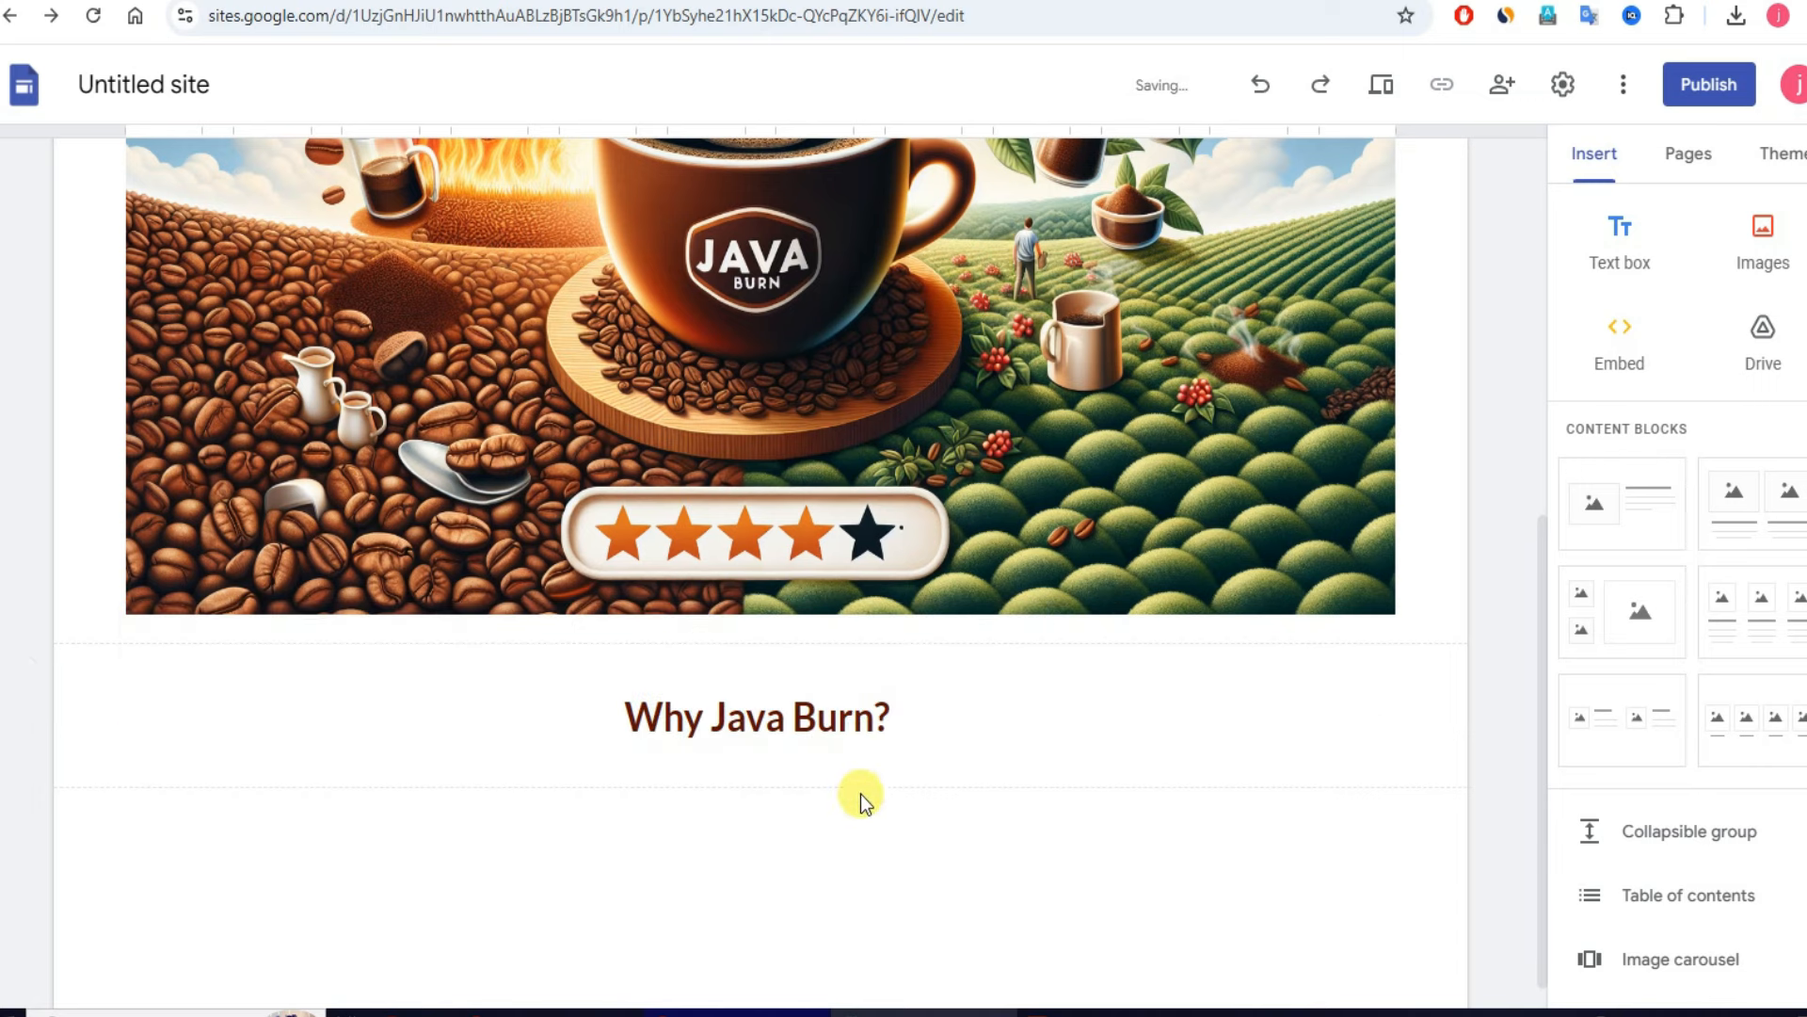
Step: Change the font of the "Why Java Burn?" heading to an extra-bold Poppins
{"action": "triple_click", "coordinate": [860, 715]}
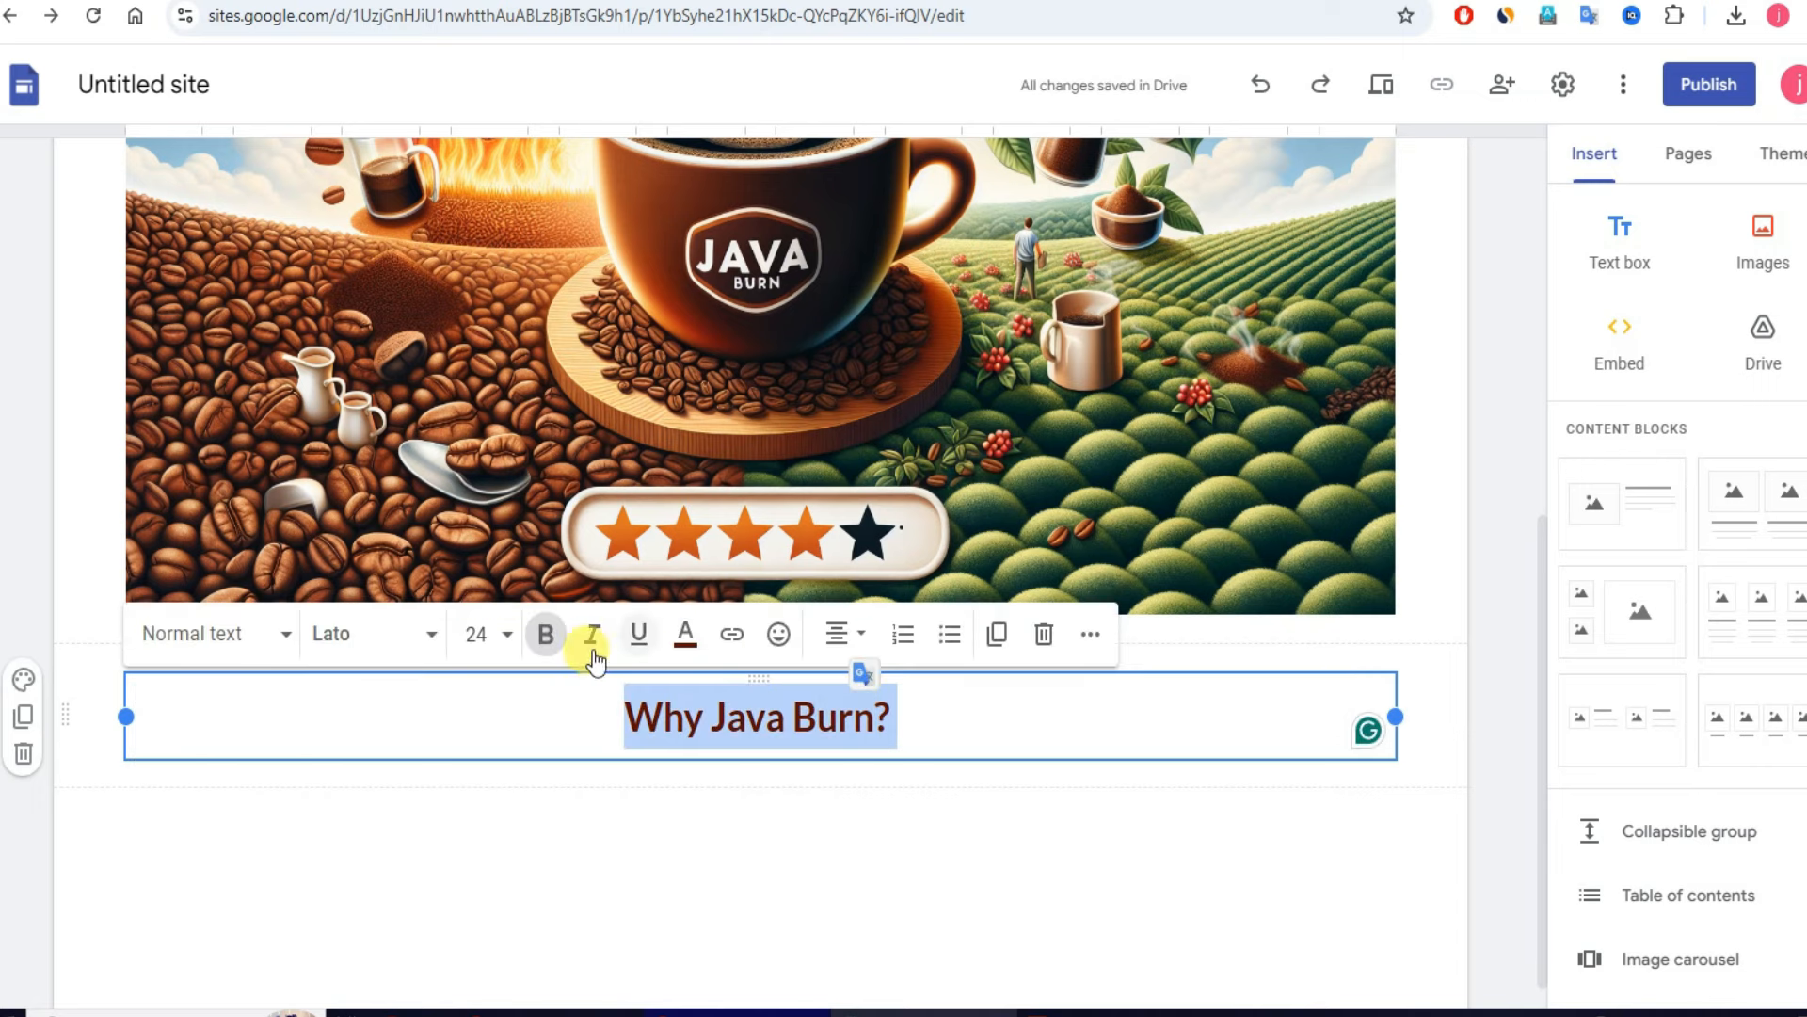
{"action": "left_click", "coordinate": [426, 635]}
{"action": "scroll", "coordinate": [373, 859], "scroll_direction": "down", "scroll_amount": 5}
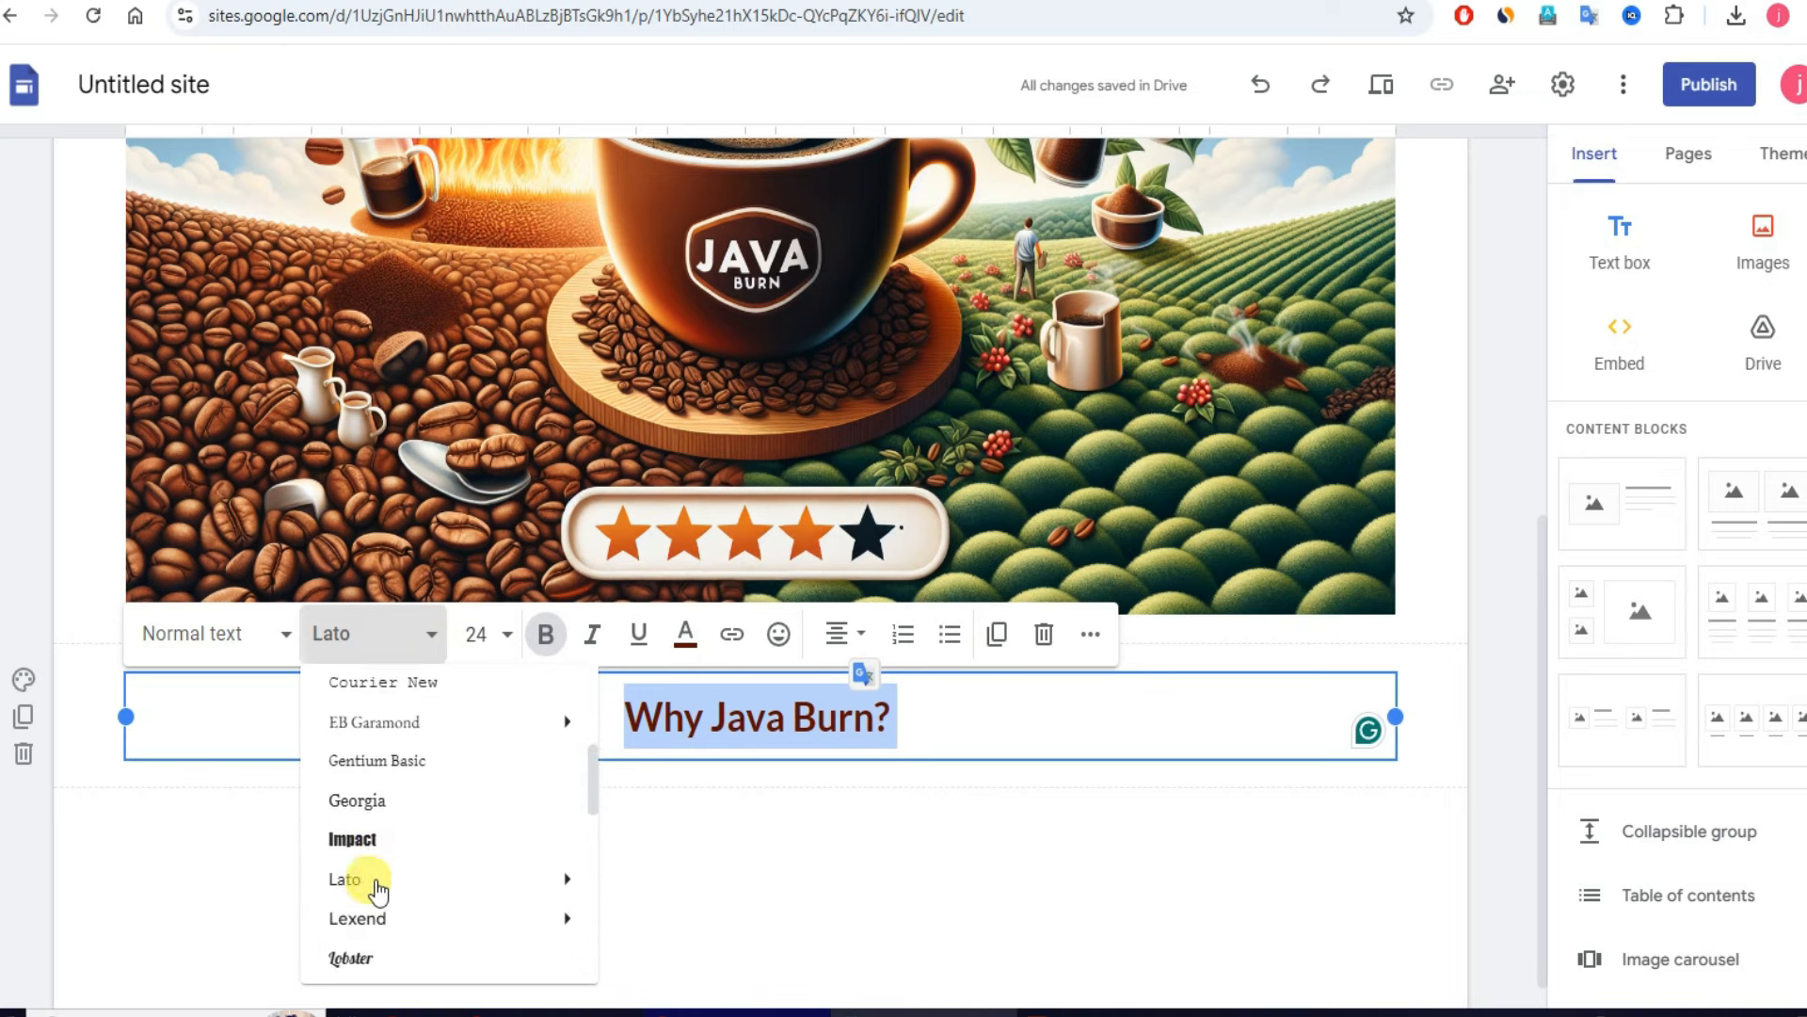
{"action": "left_click", "coordinate": [367, 884]}
Step: Add a text box below the heading containing the two Section 1 paragraphs copied from the ChatGPT draft
{"action": "left_click", "coordinate": [1645, 267]}
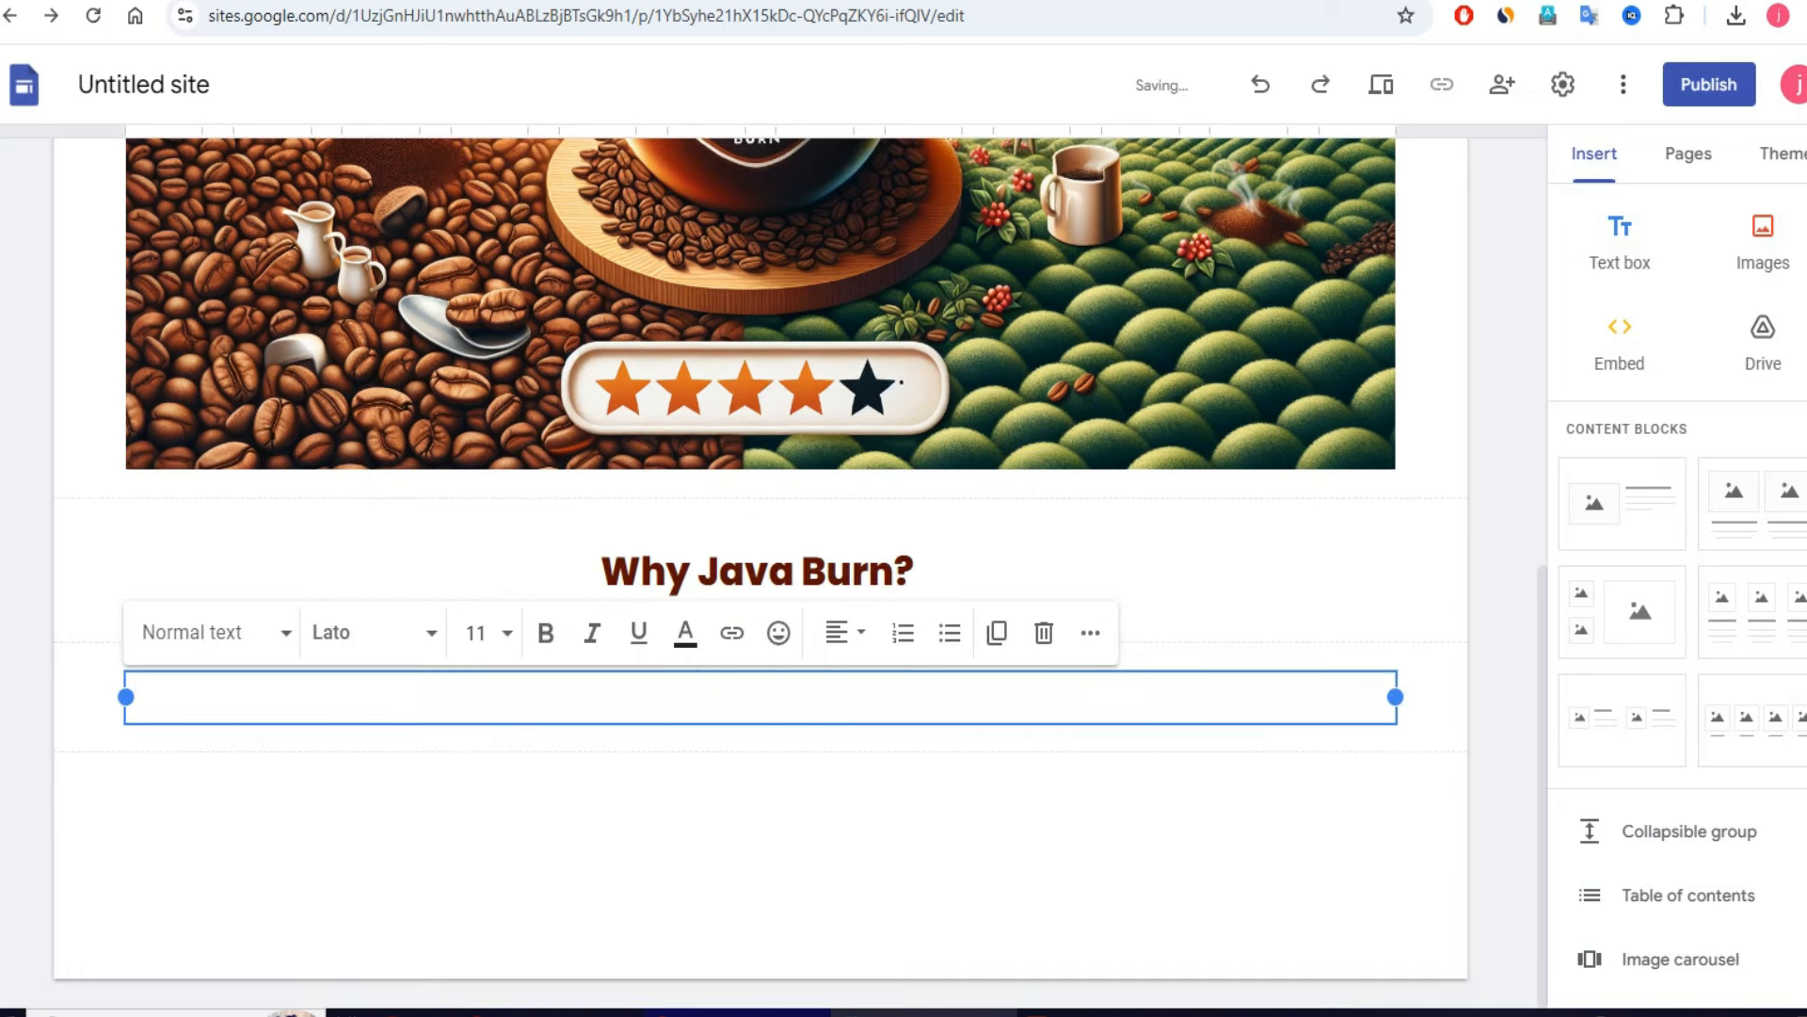
{"action": "key", "text": "alt+Tab"}
{"action": "triple_click", "coordinate": [1222, 553]}
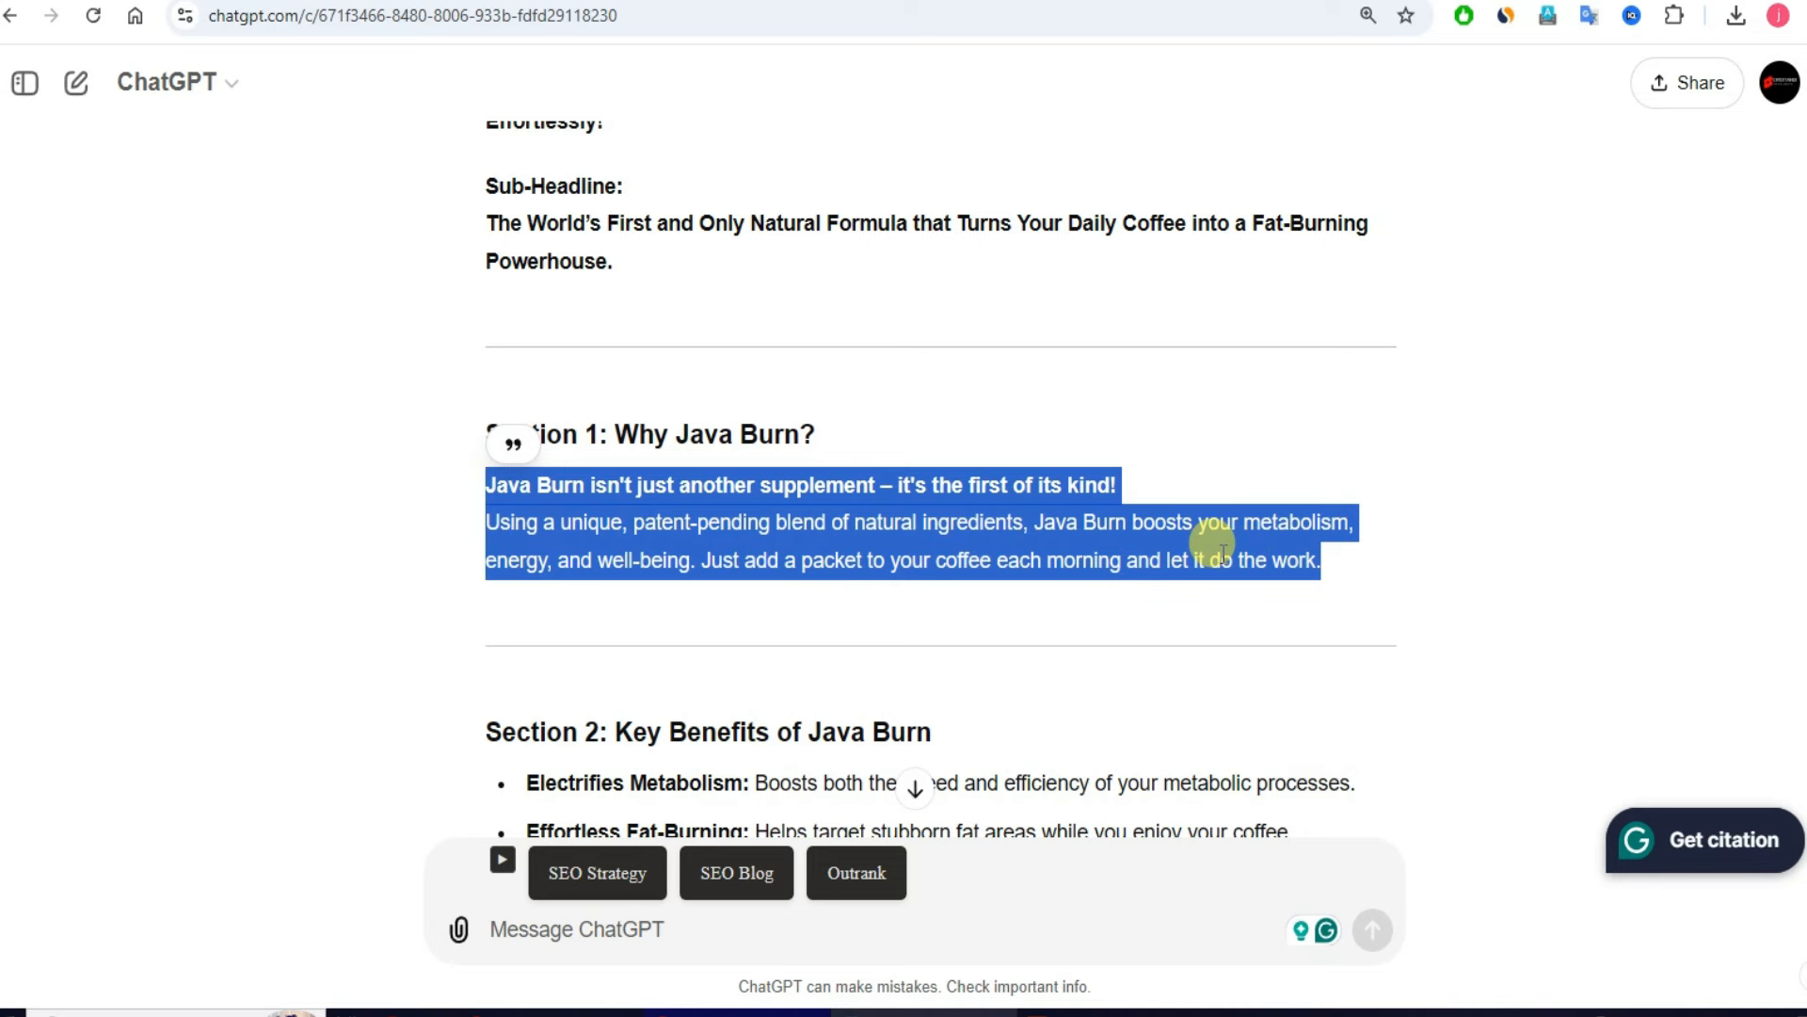
{"action": "key", "text": "ctrl+c"}
{"action": "key", "text": "alt+Tab"}
{"action": "left_click", "coordinate": [663, 692]}
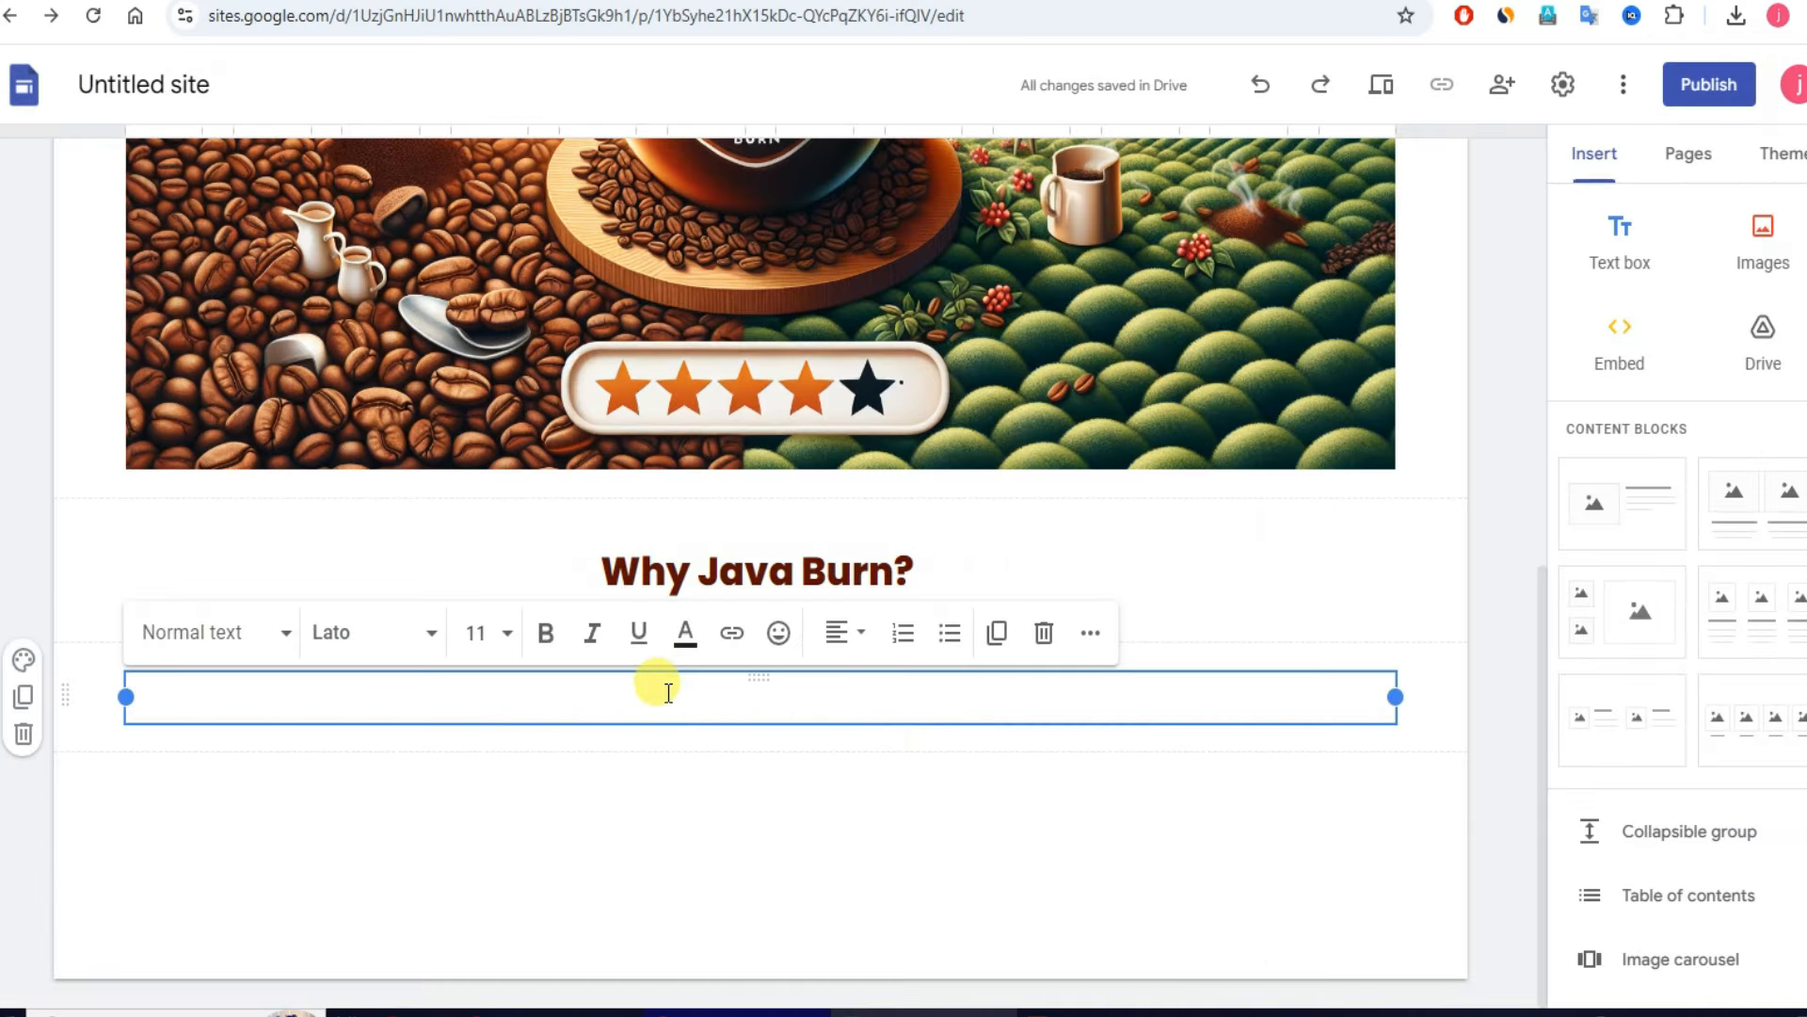
{"action": "key", "text": "ctrl+v"}
Step: Set the font size of all the Section 1 body text to 14
{"action": "left_click", "coordinate": [480, 756]}
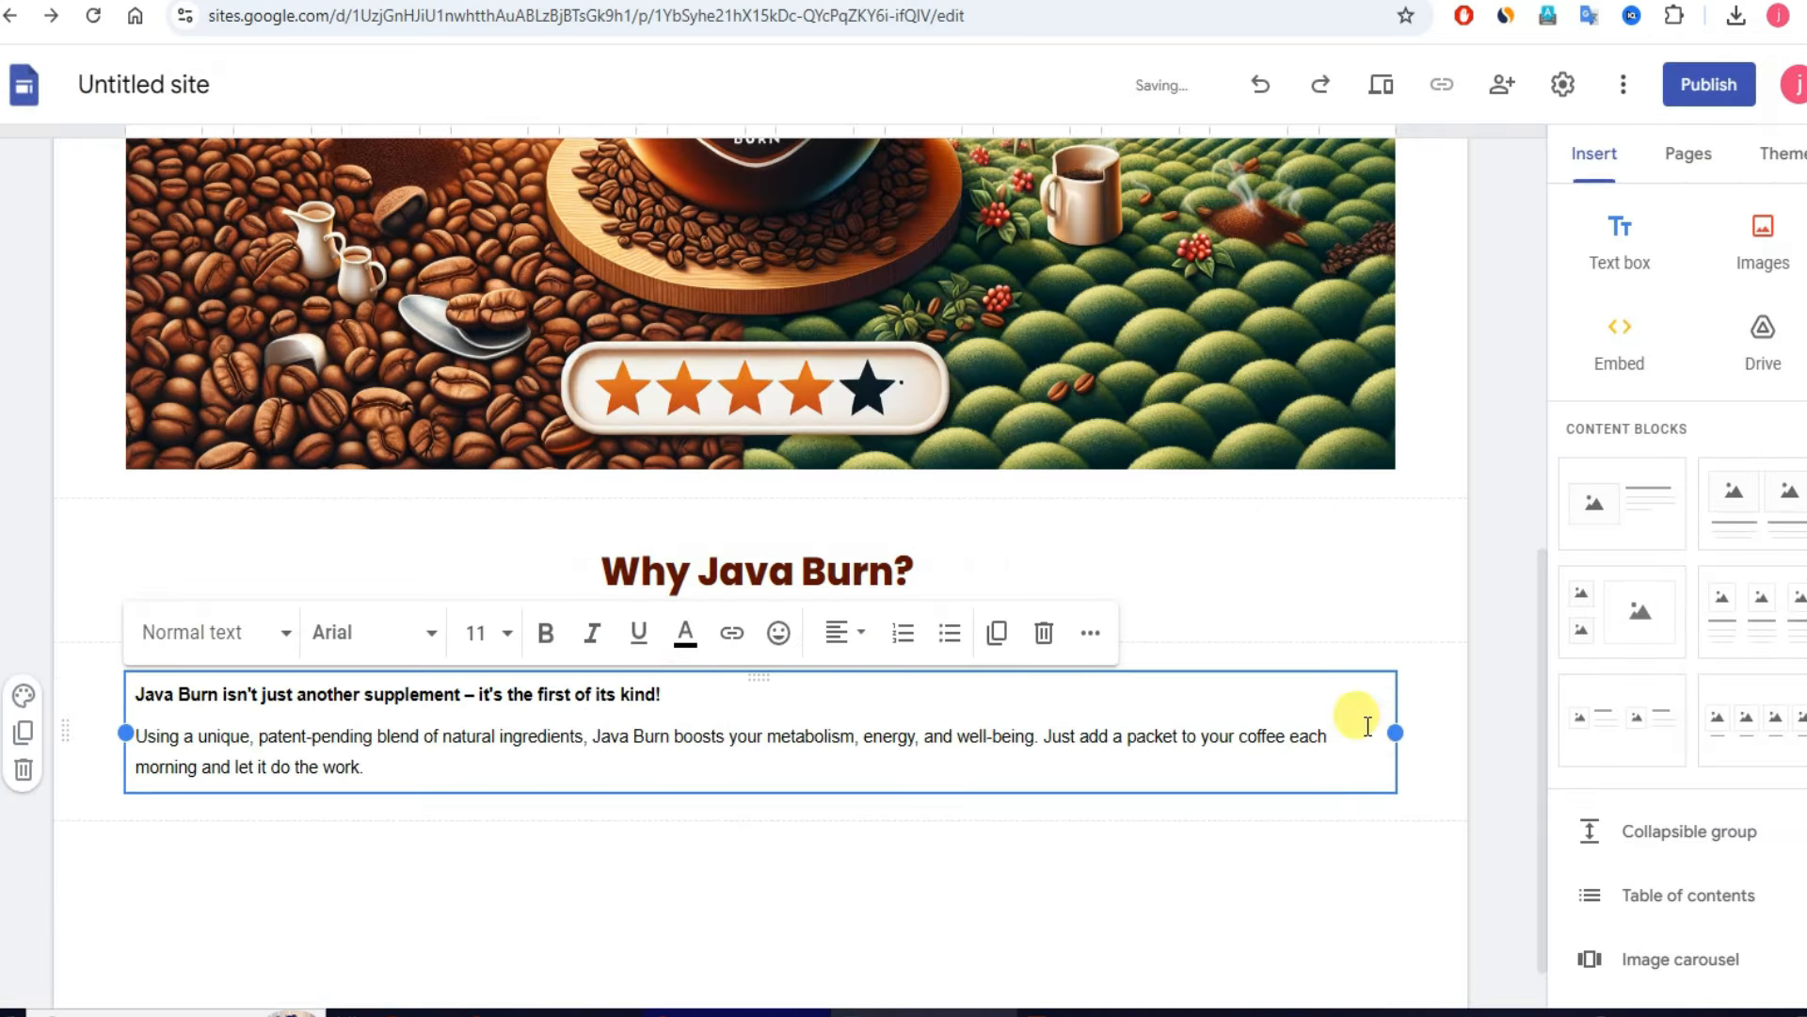
{"action": "left_click_drag", "start_coordinate": [512, 766], "coordinate": [123, 694]}
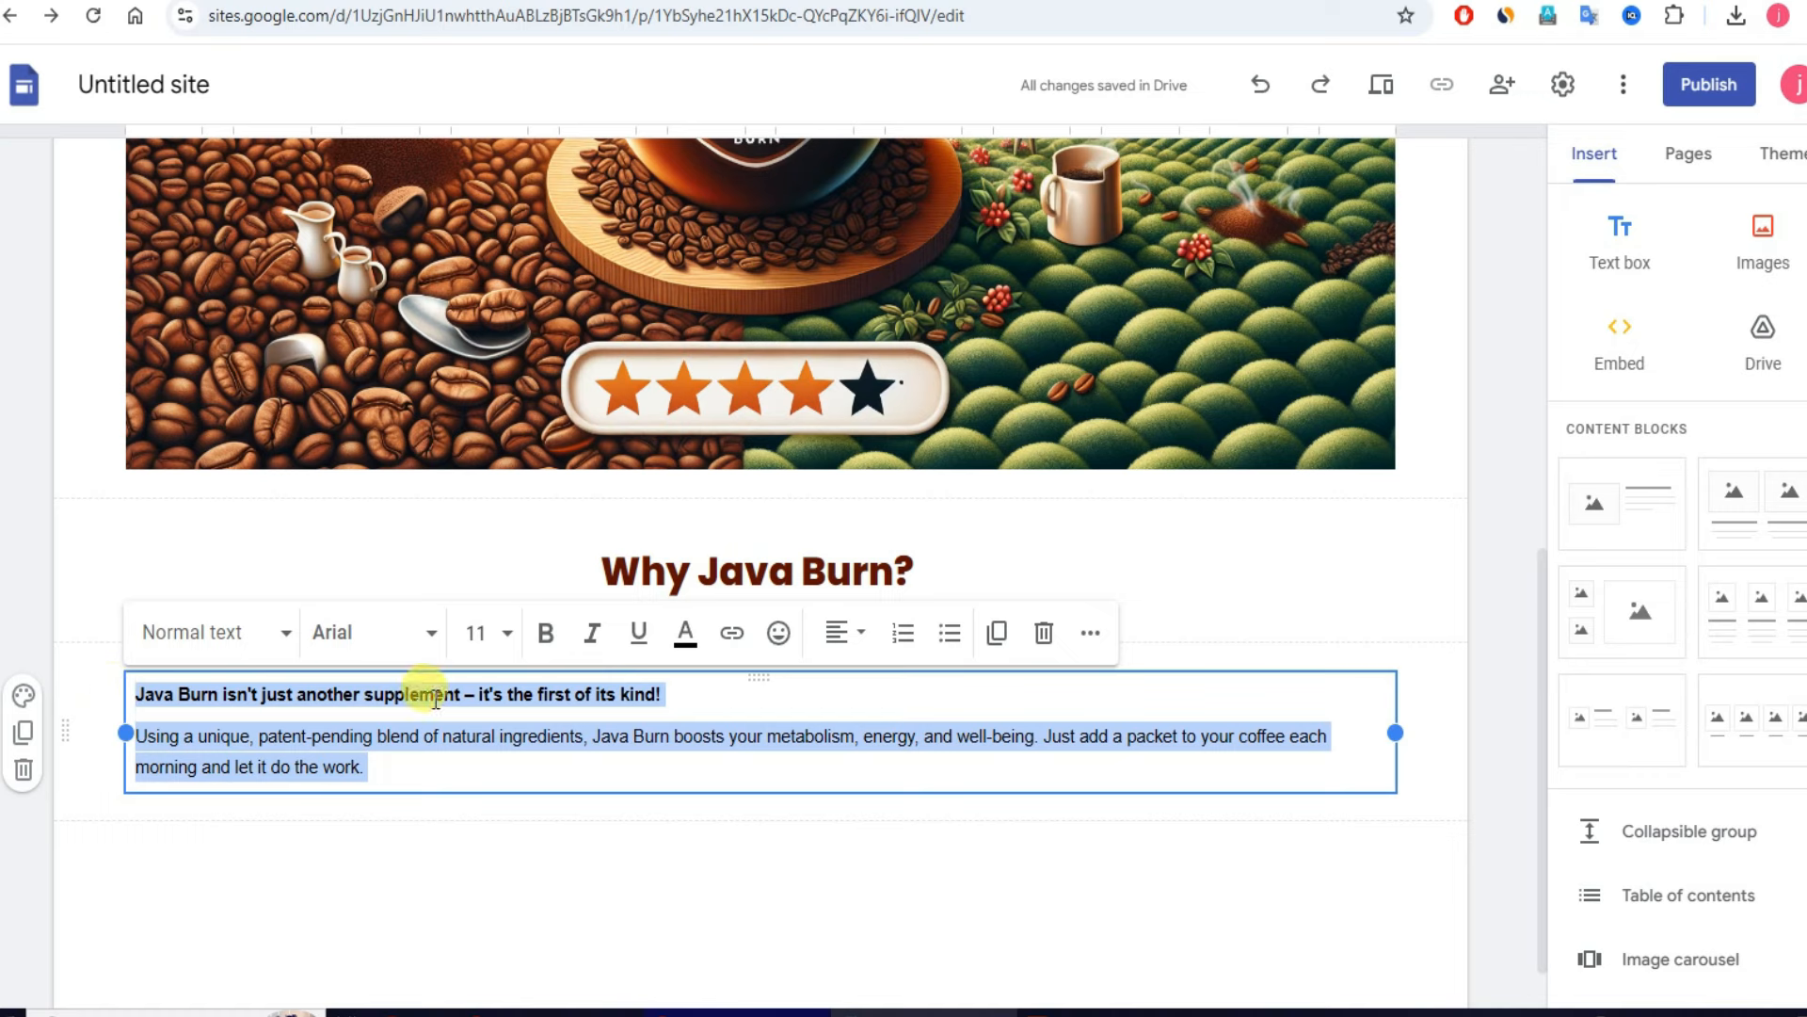
{"action": "left_click", "coordinate": [502, 641]}
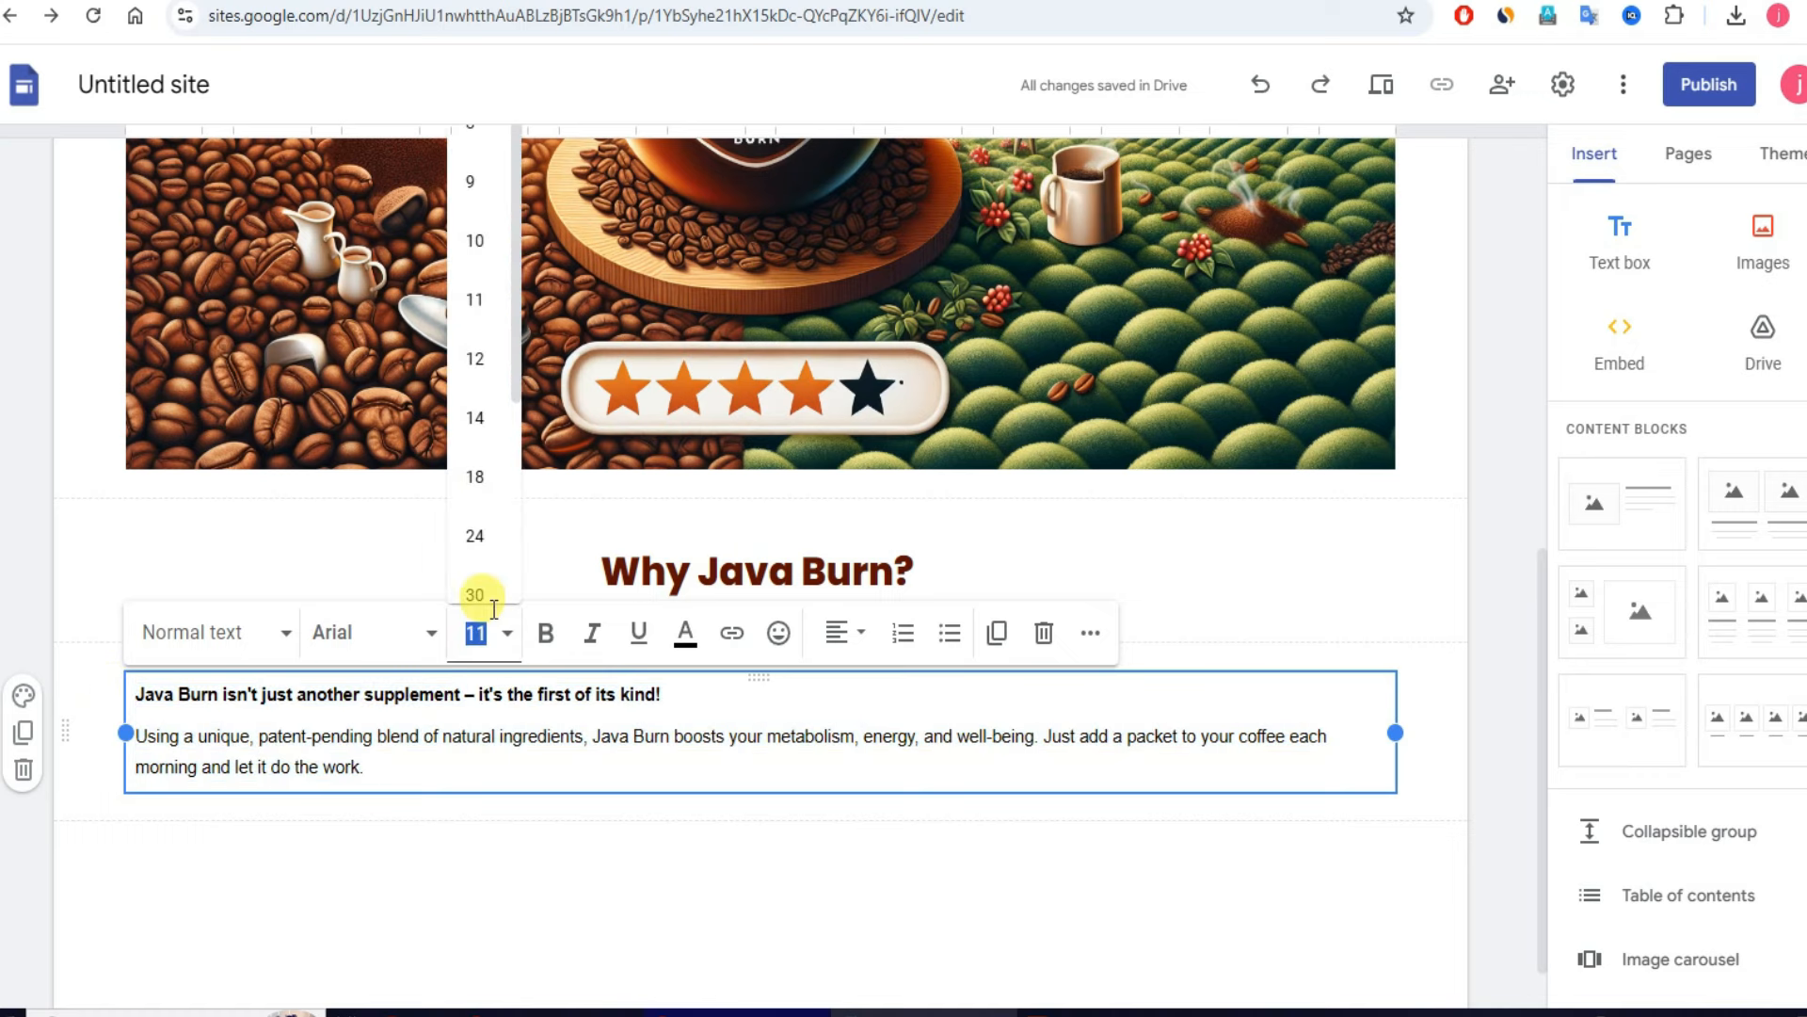
{"action": "left_click", "coordinate": [475, 419]}
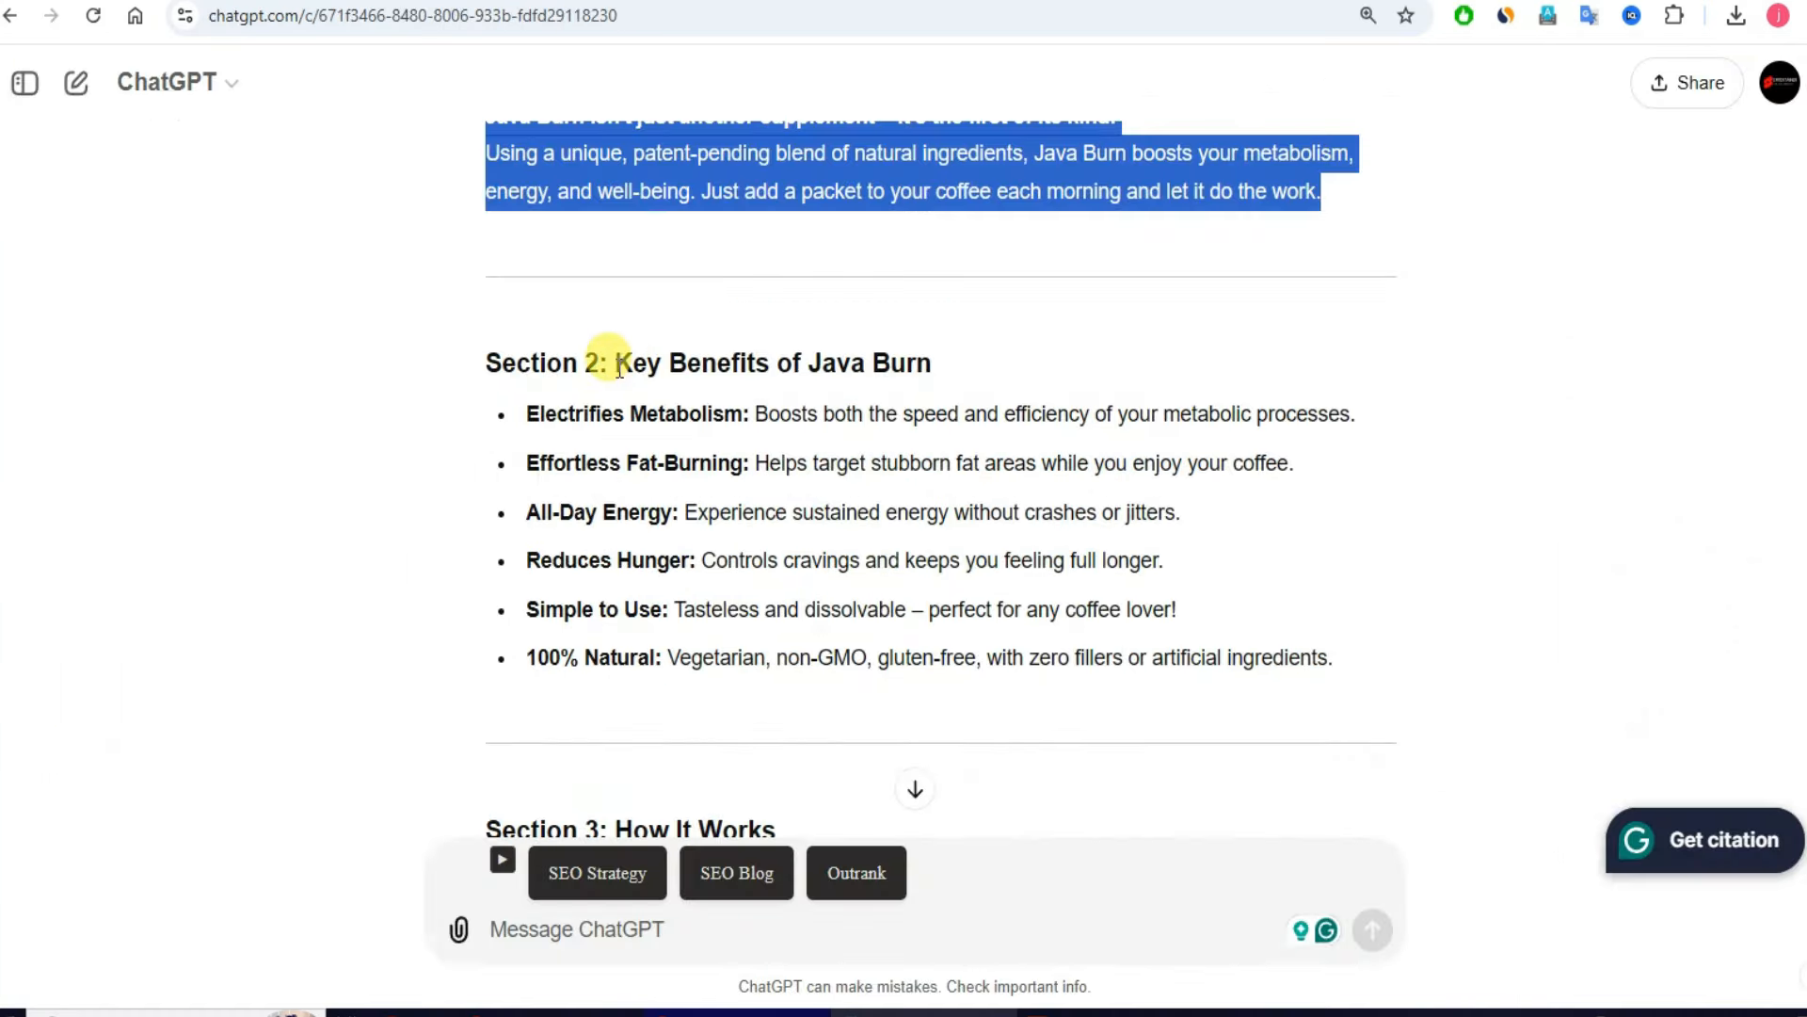
Step: Copy the Section 2 heading "Key Benefits of Java Burn" from the ChatGPT draft and add an empty text box below the Section 1 text
{"action": "left_click_drag", "start_coordinate": [616, 365], "coordinate": [947, 358]}
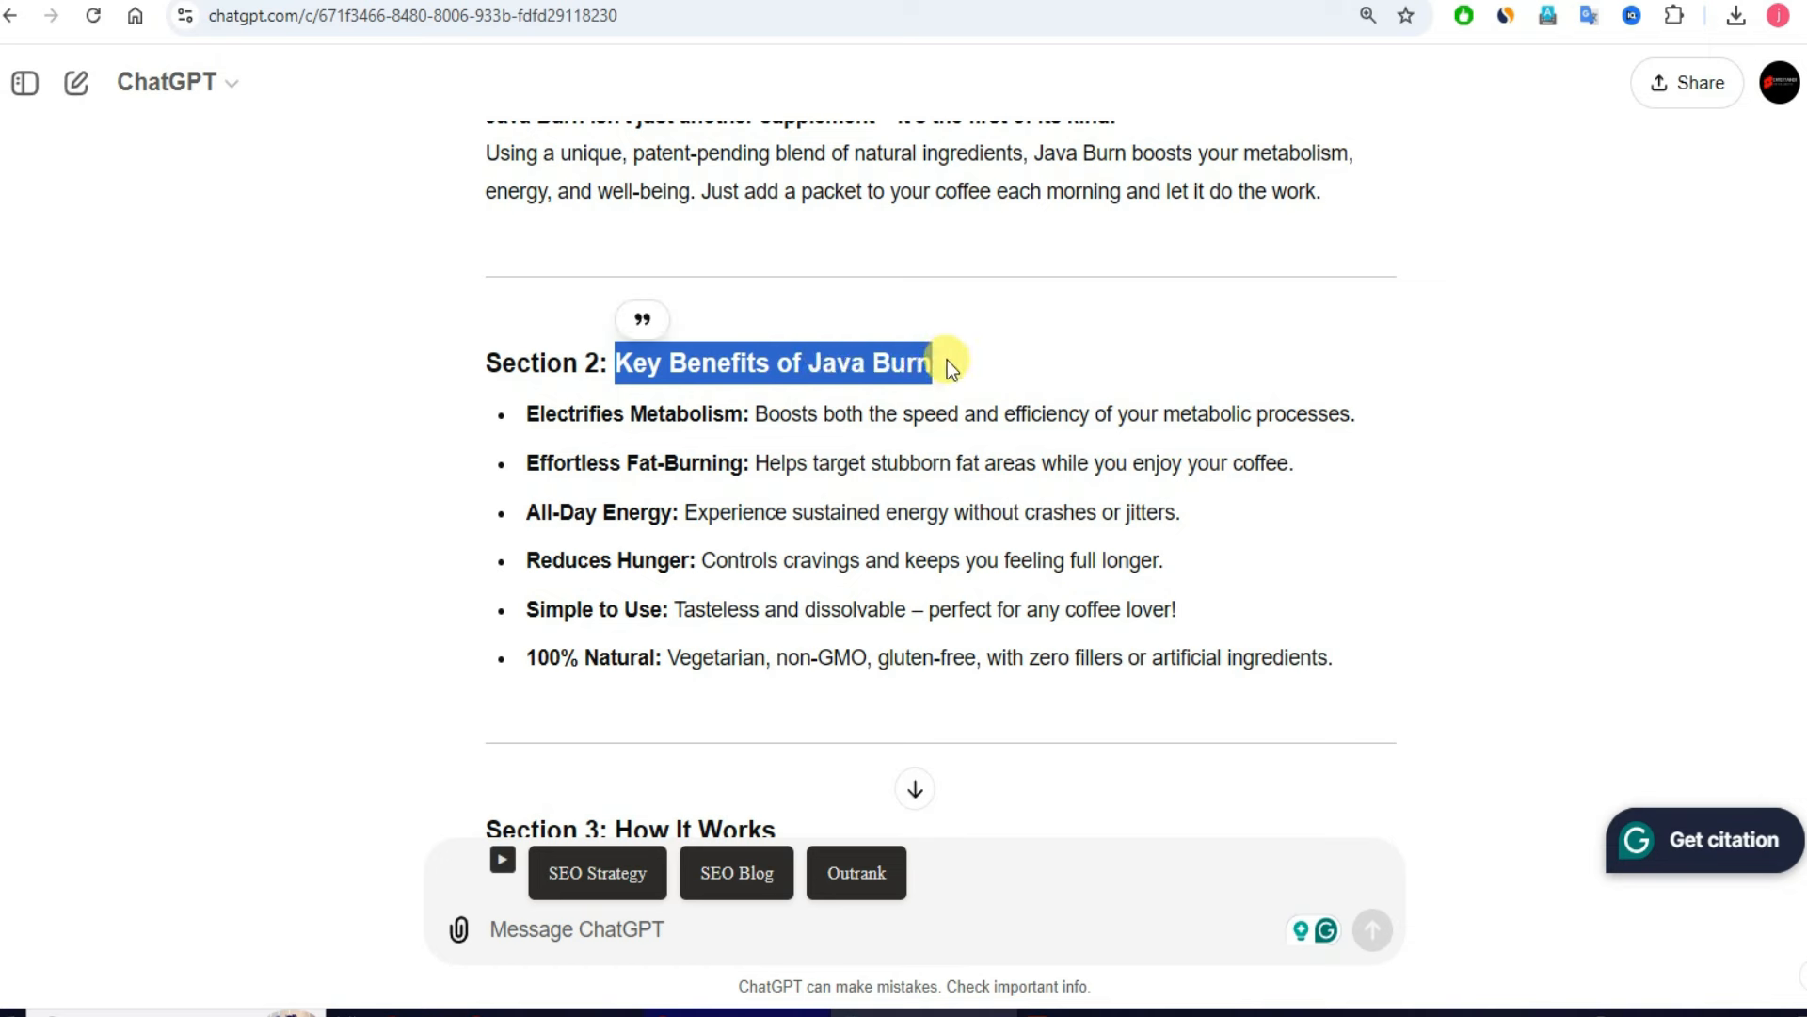
{"action": "left_click", "coordinate": [827, 408]}
{"action": "left_click_drag", "start_coordinate": [614, 364], "coordinate": [949, 357]}
{"action": "left_click", "coordinate": [565, 2]}
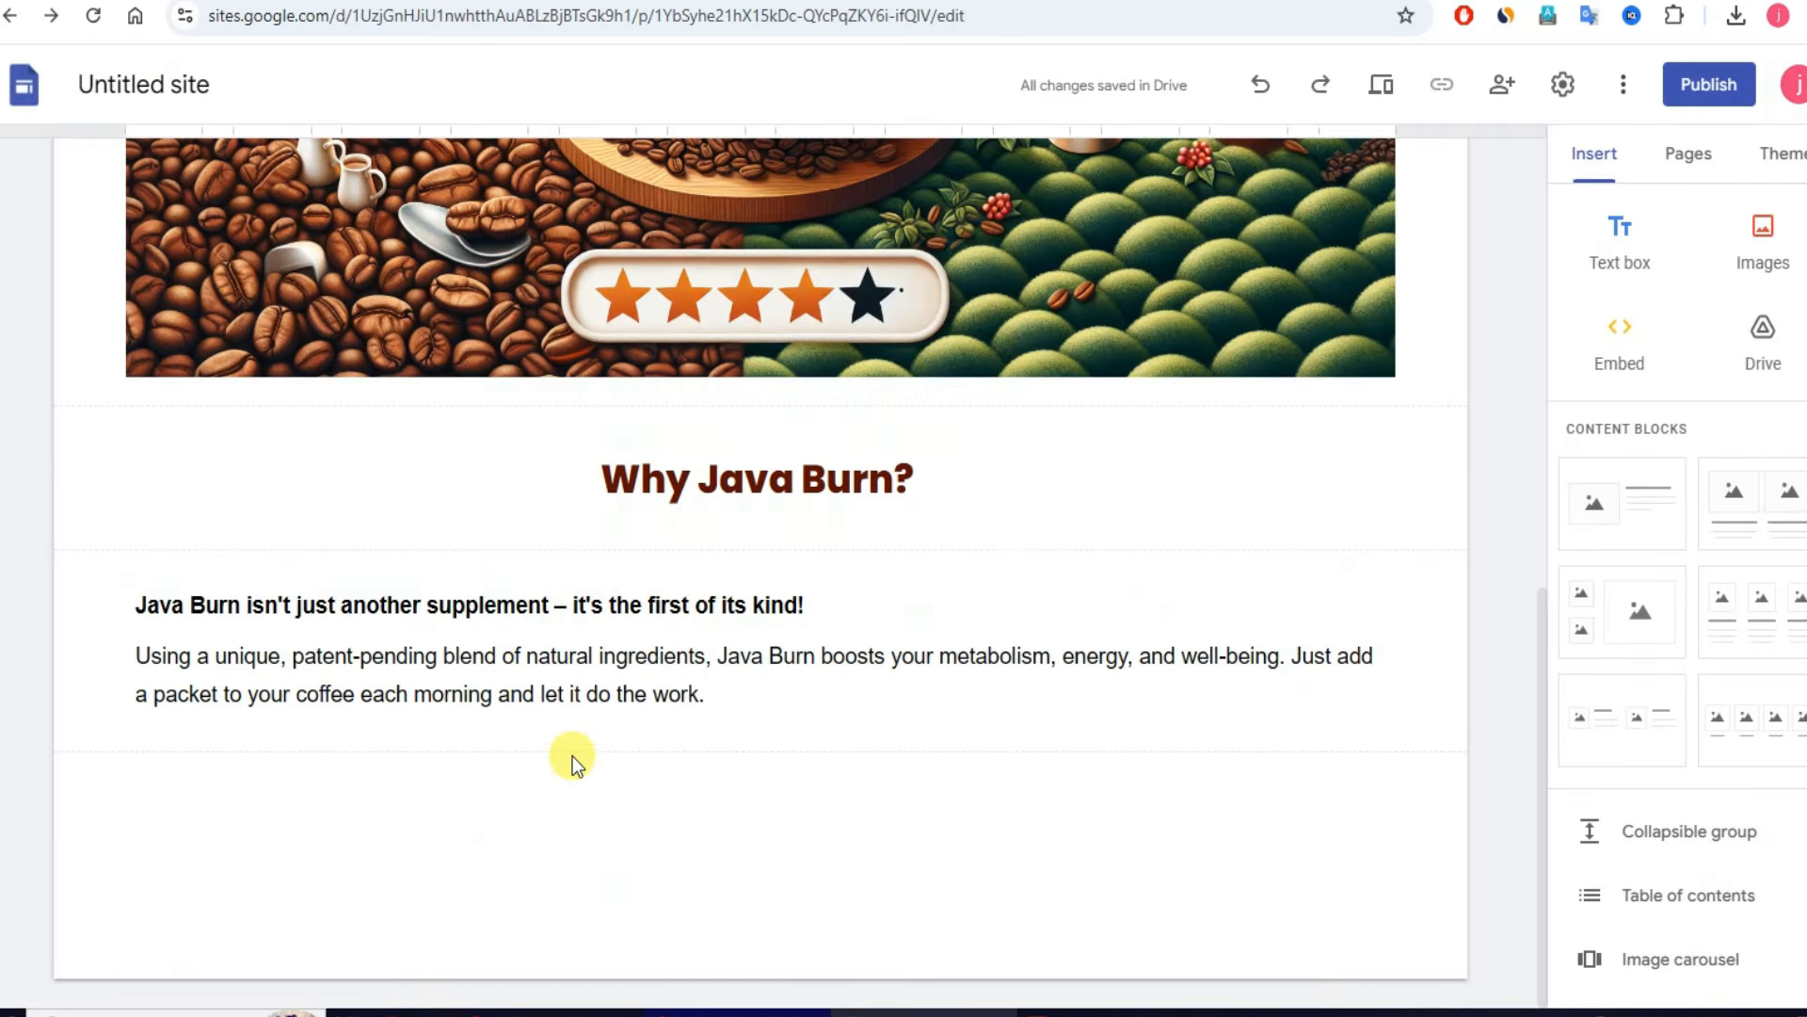
{"action": "left_click", "coordinate": [1616, 230]}
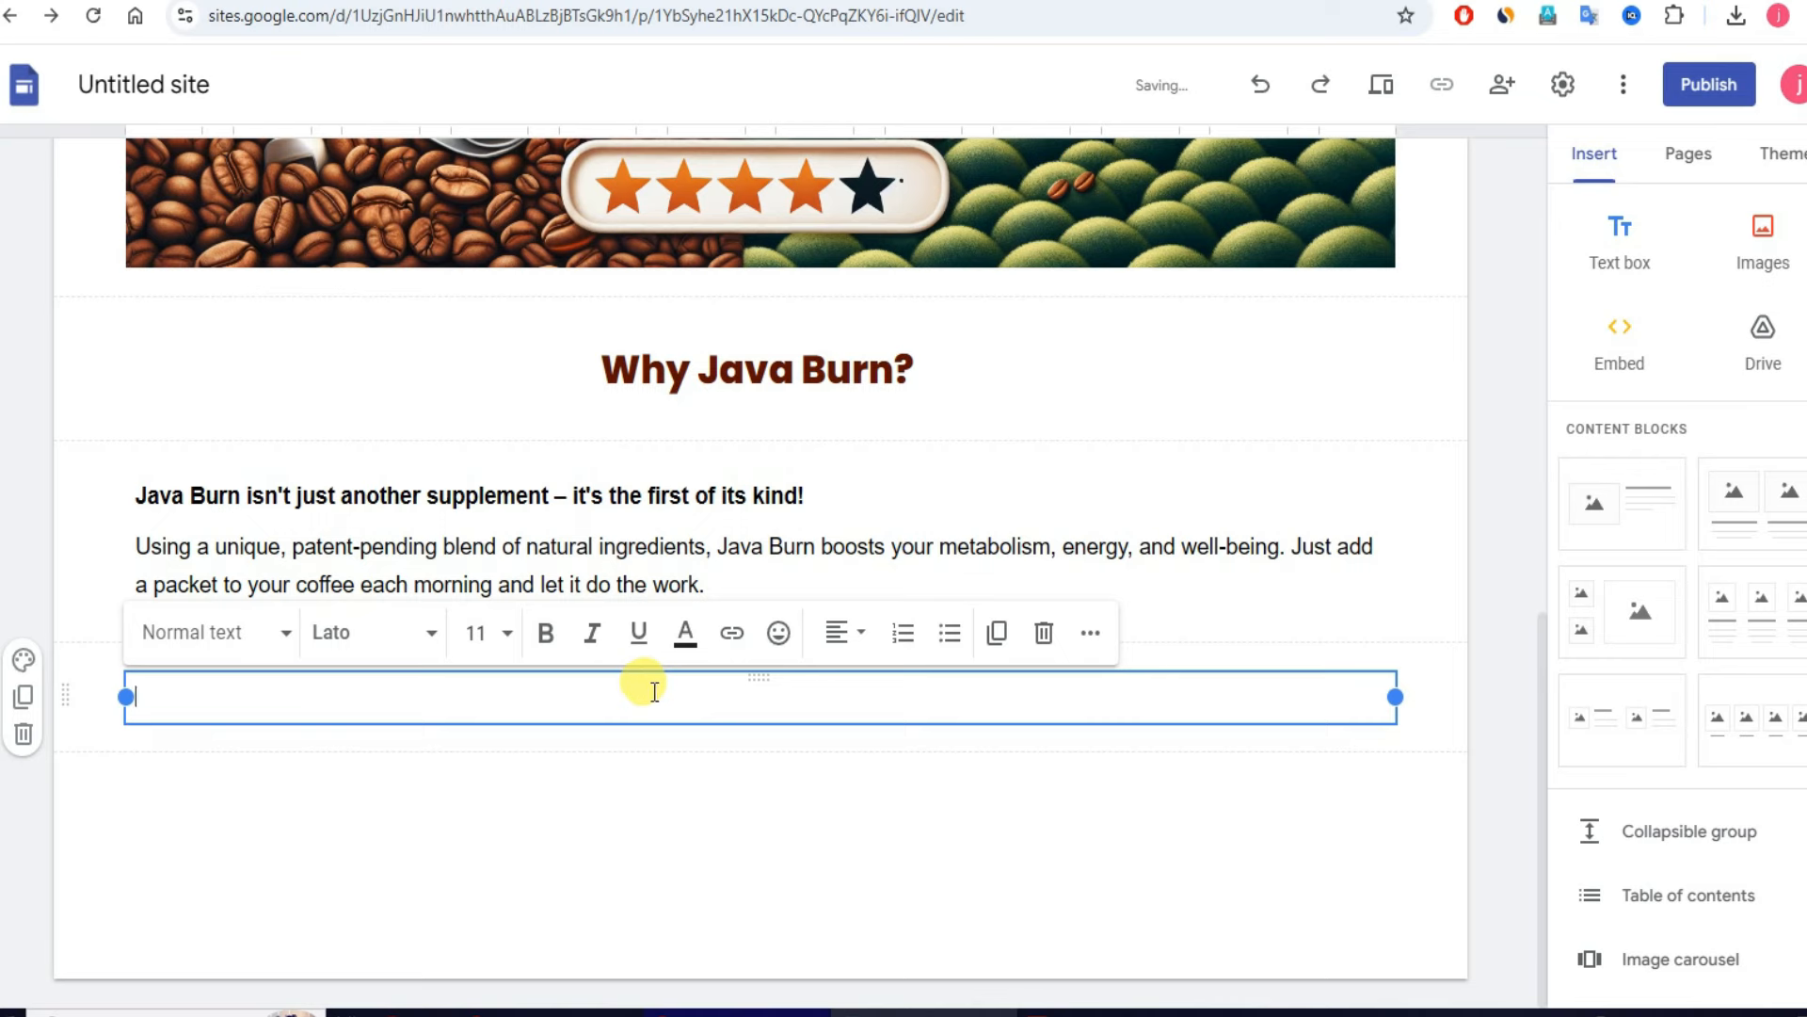
Step: Duplicate the "Why Java Burn?" heading, move the copy below the Section 1 text, and replace its wording with "Key Benefits of Java Burn"
{"action": "left_click", "coordinate": [796, 341]}
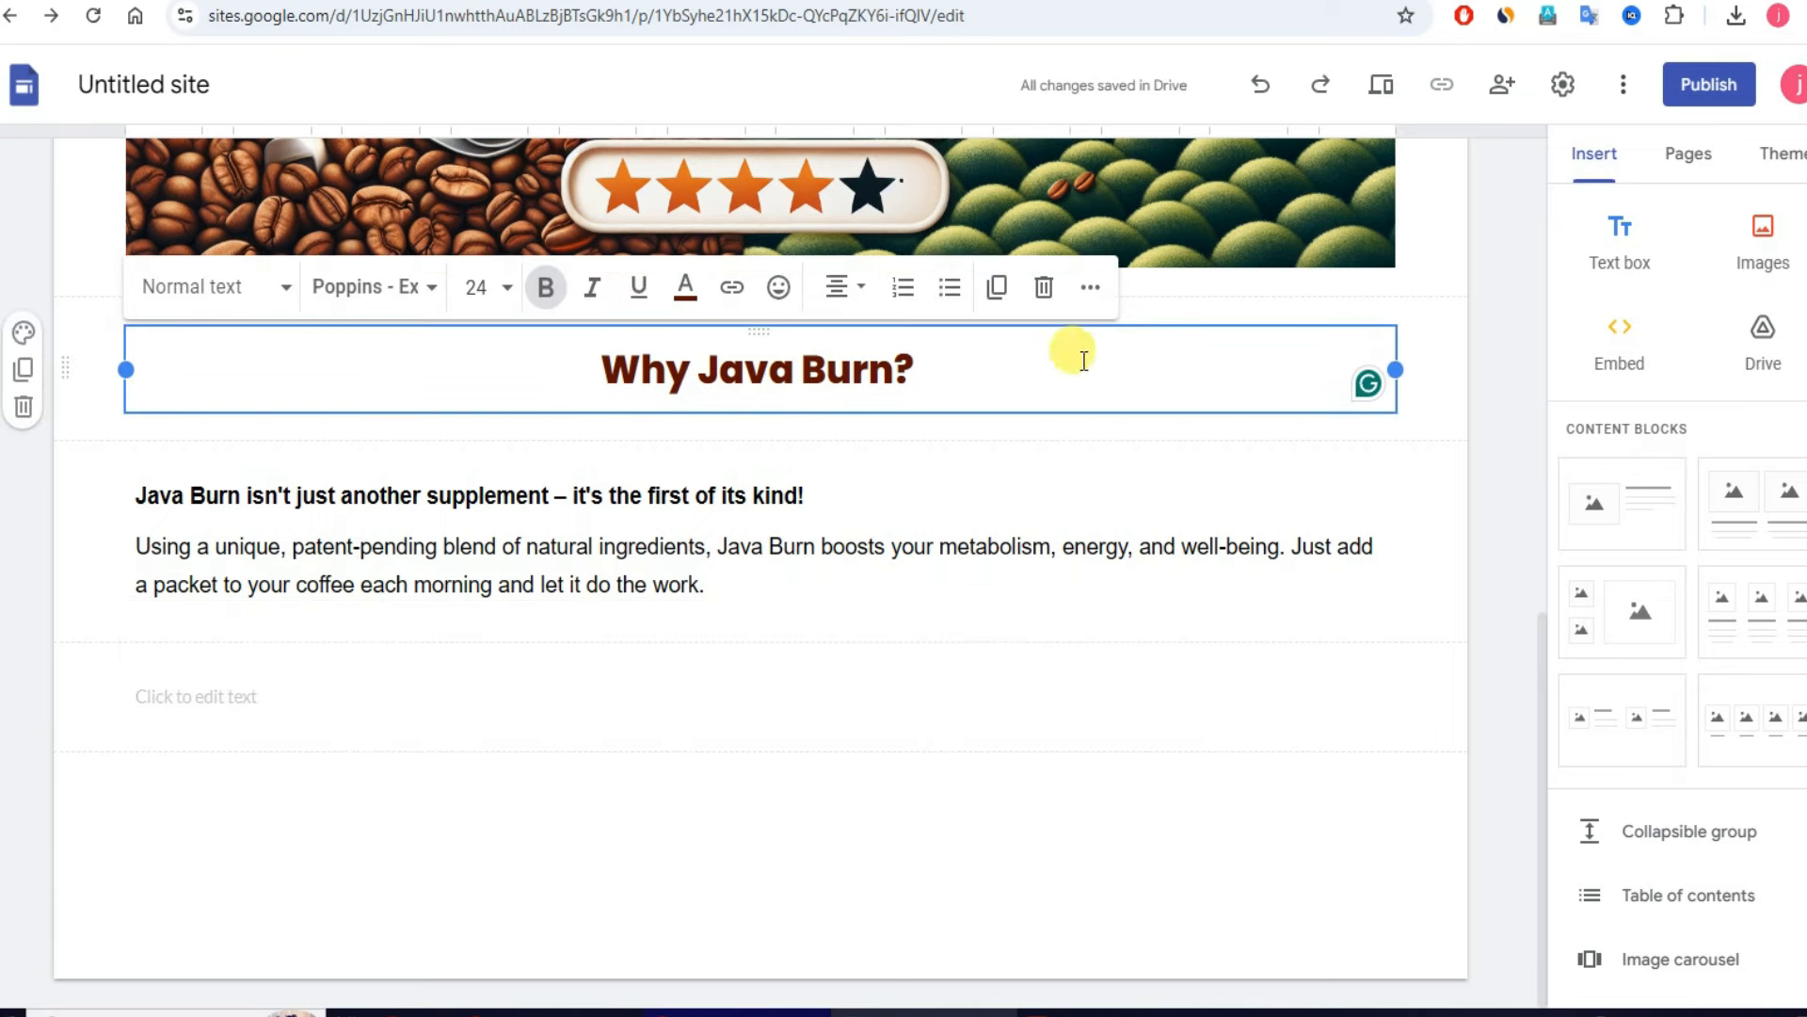
{"action": "left_click", "coordinate": [997, 286]}
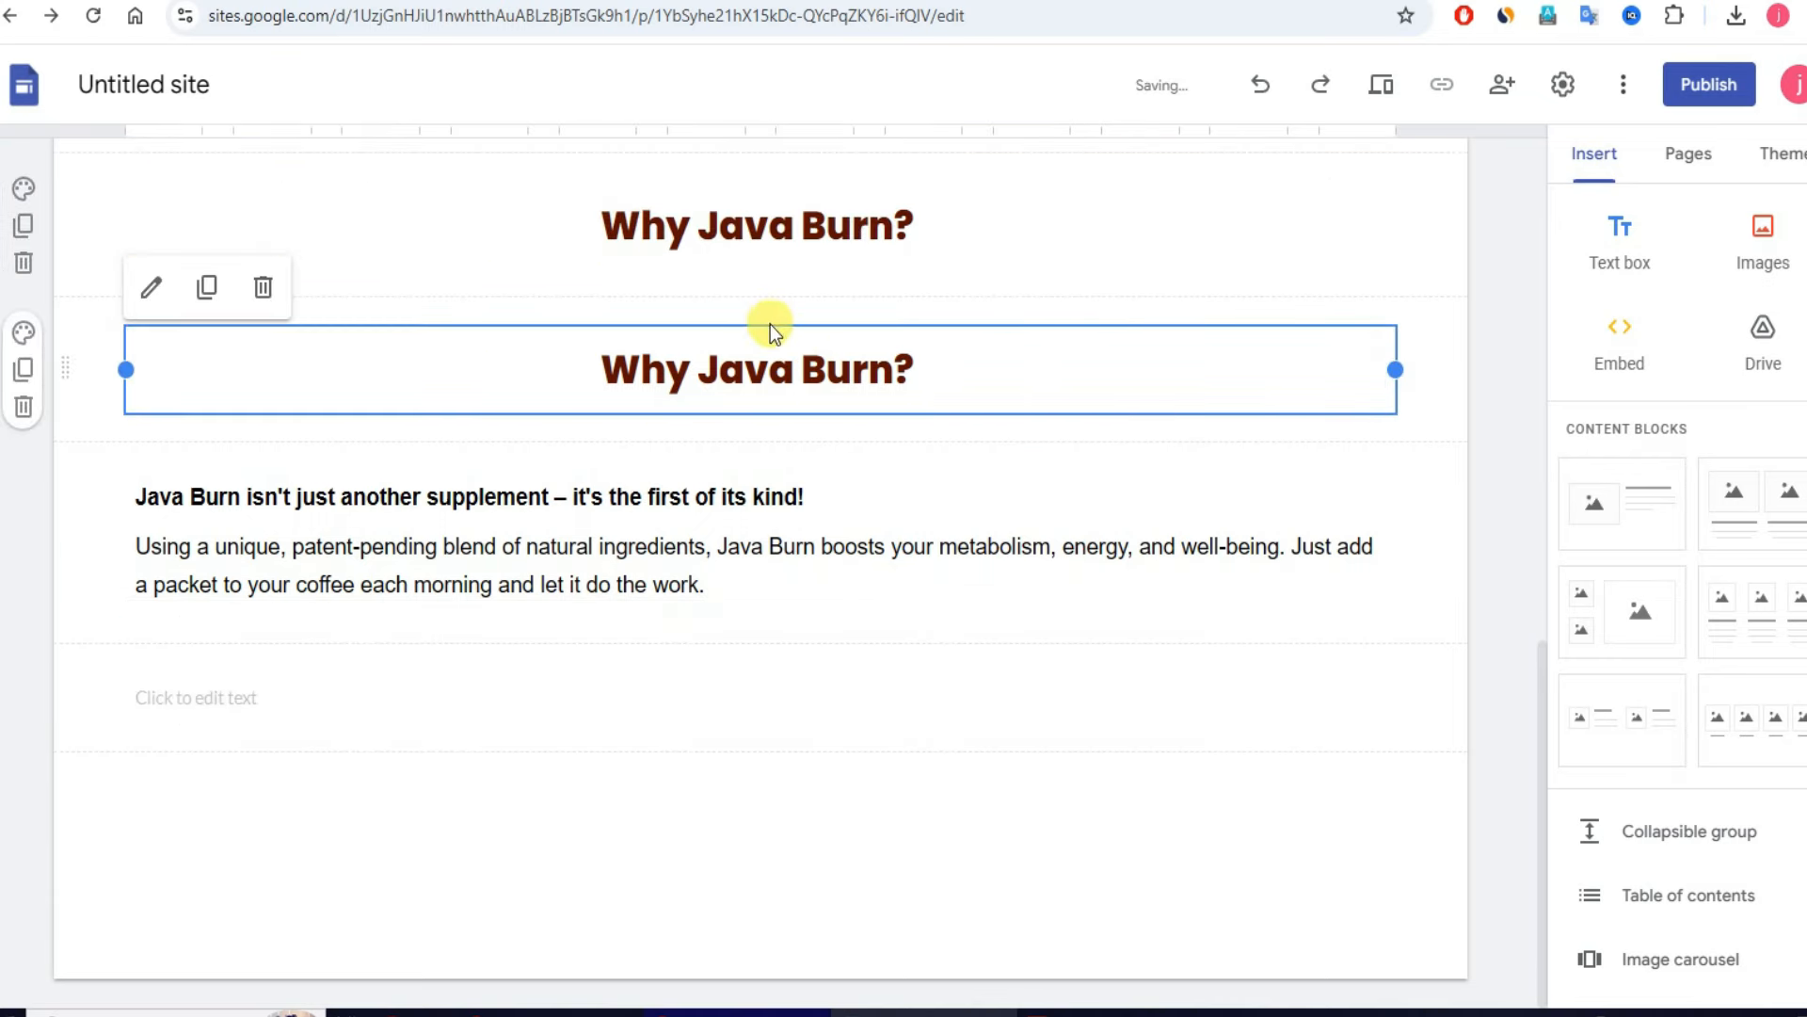
{"action": "left_click_drag", "start_coordinate": [746, 330], "coordinate": [662, 578]}
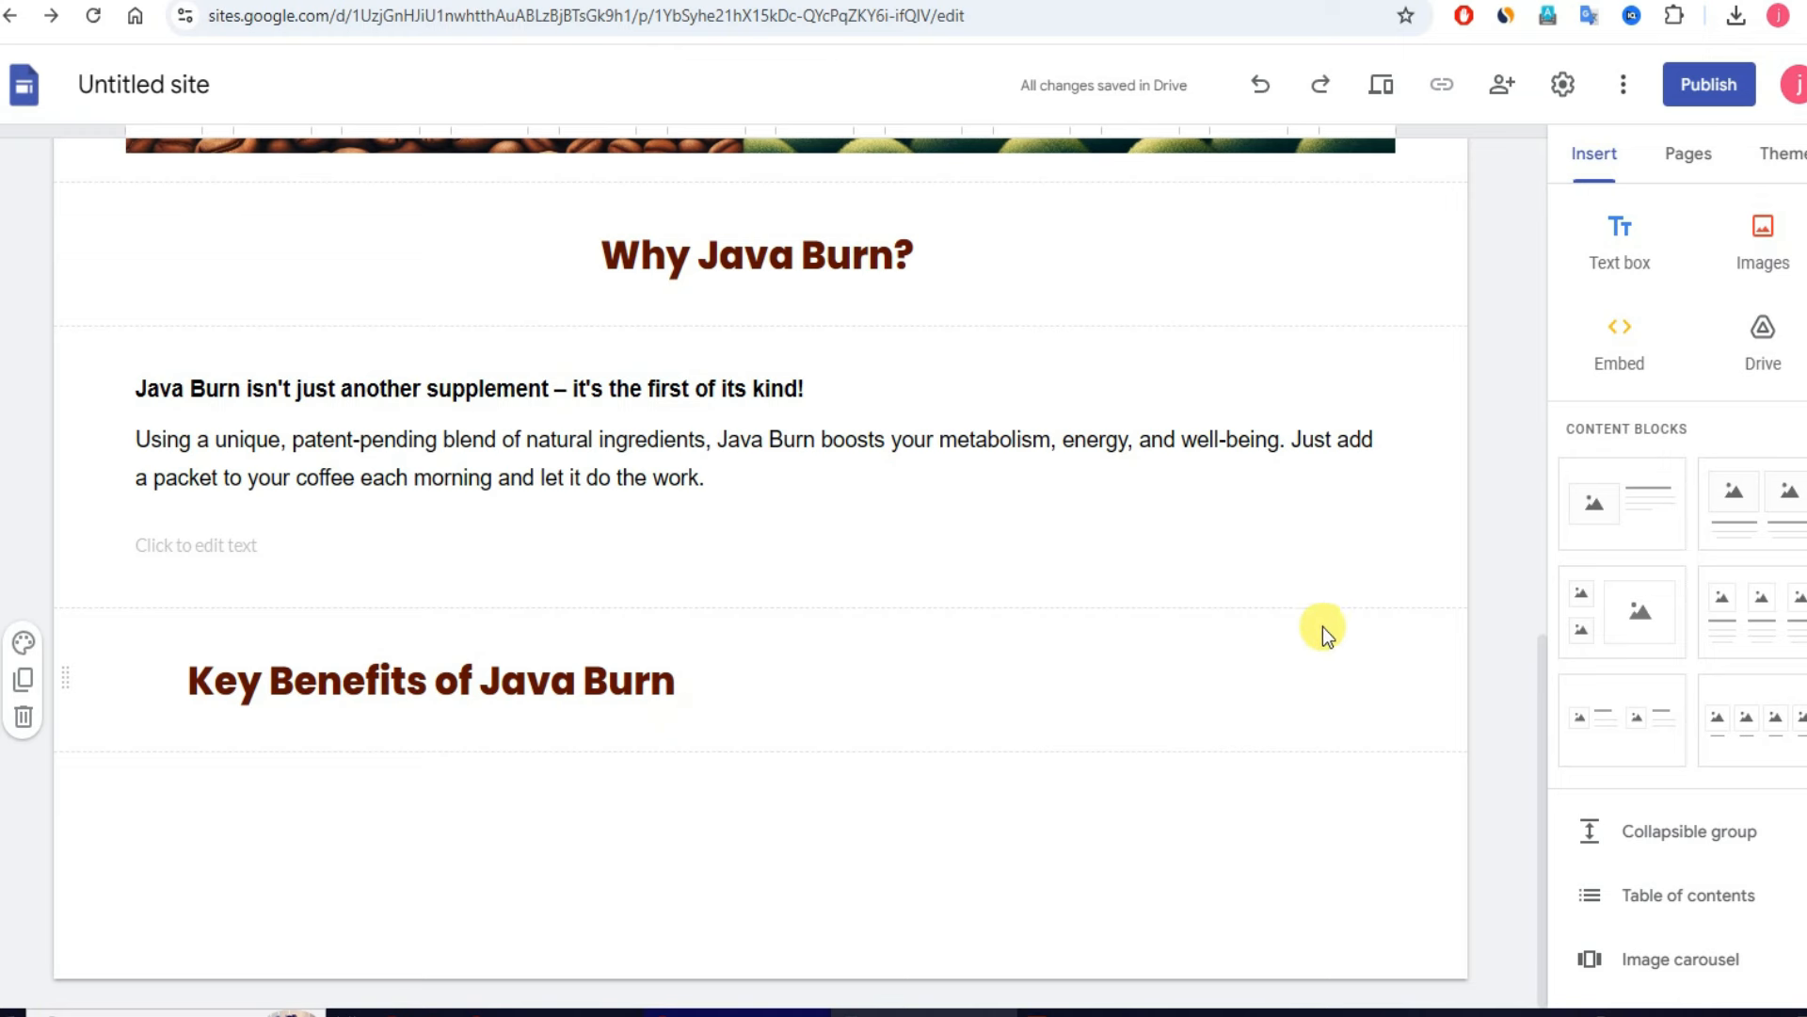
Step: Insert an image-and-text layout below the Key Benefits heading, fill its placeholder with the Java Burn pouch image, and make the image taller
{"action": "left_click", "coordinate": [1634, 500]}
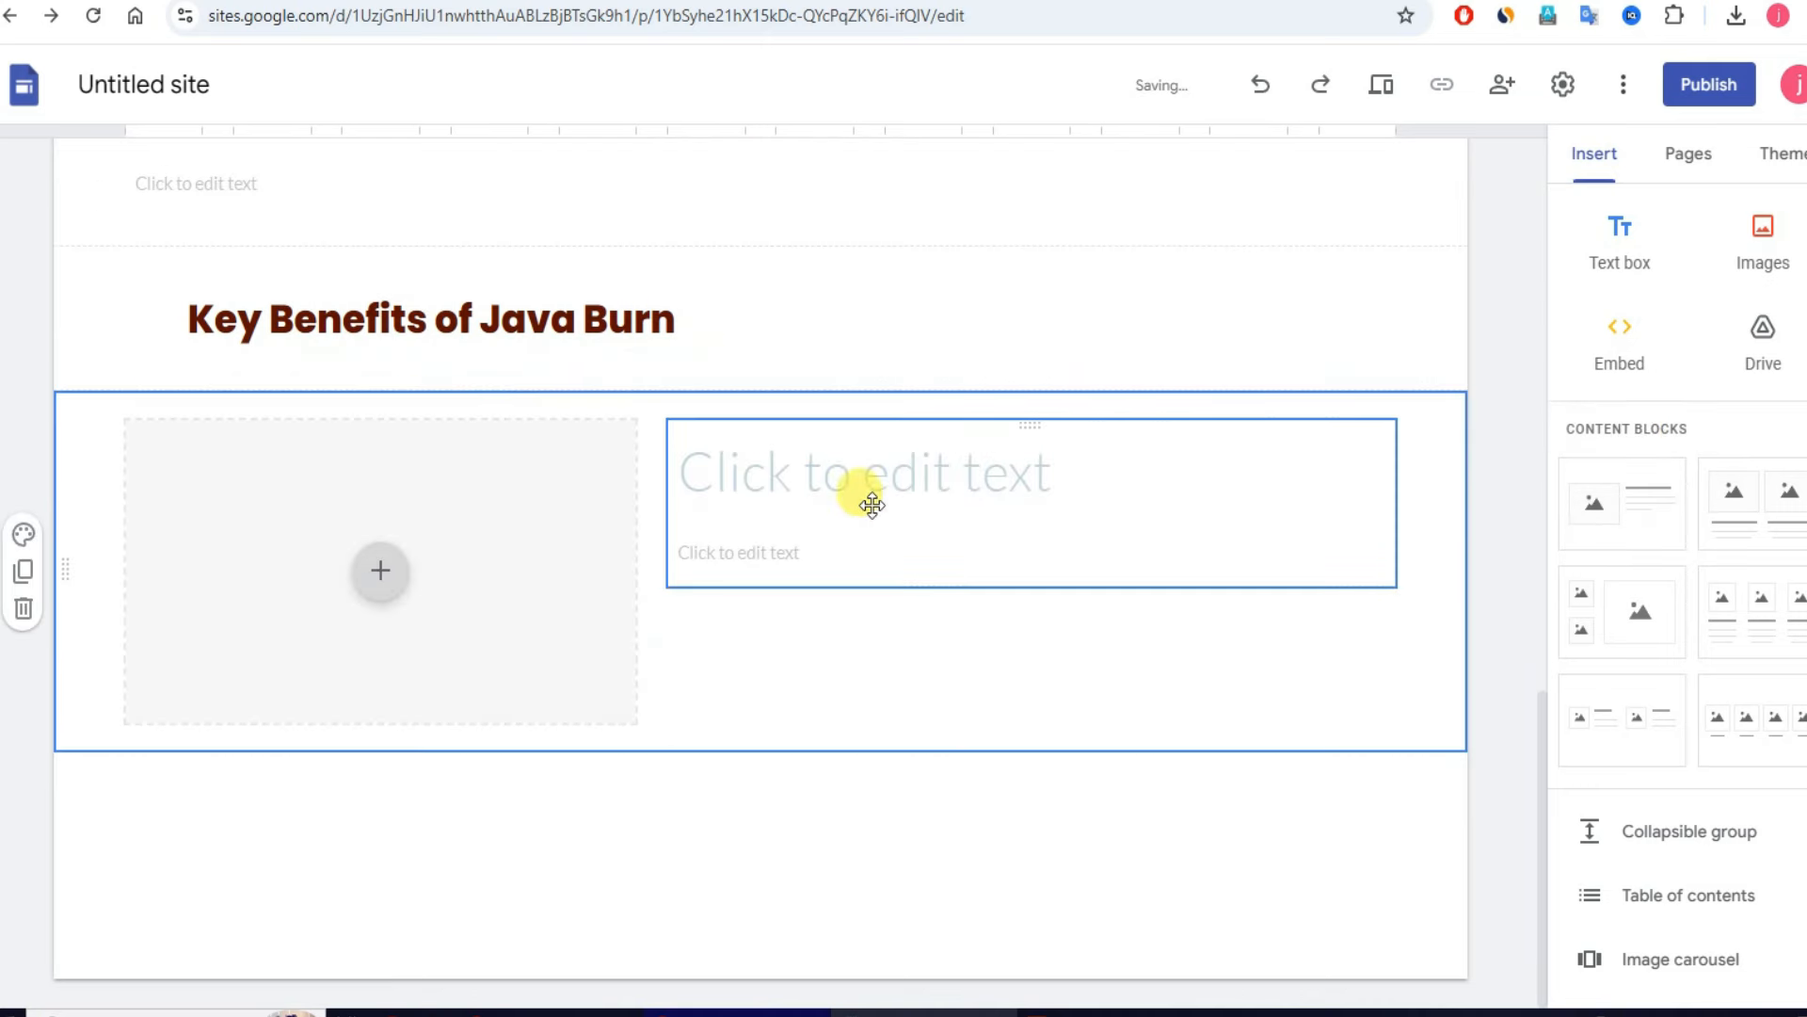
{"action": "left_click", "coordinate": [384, 571]}
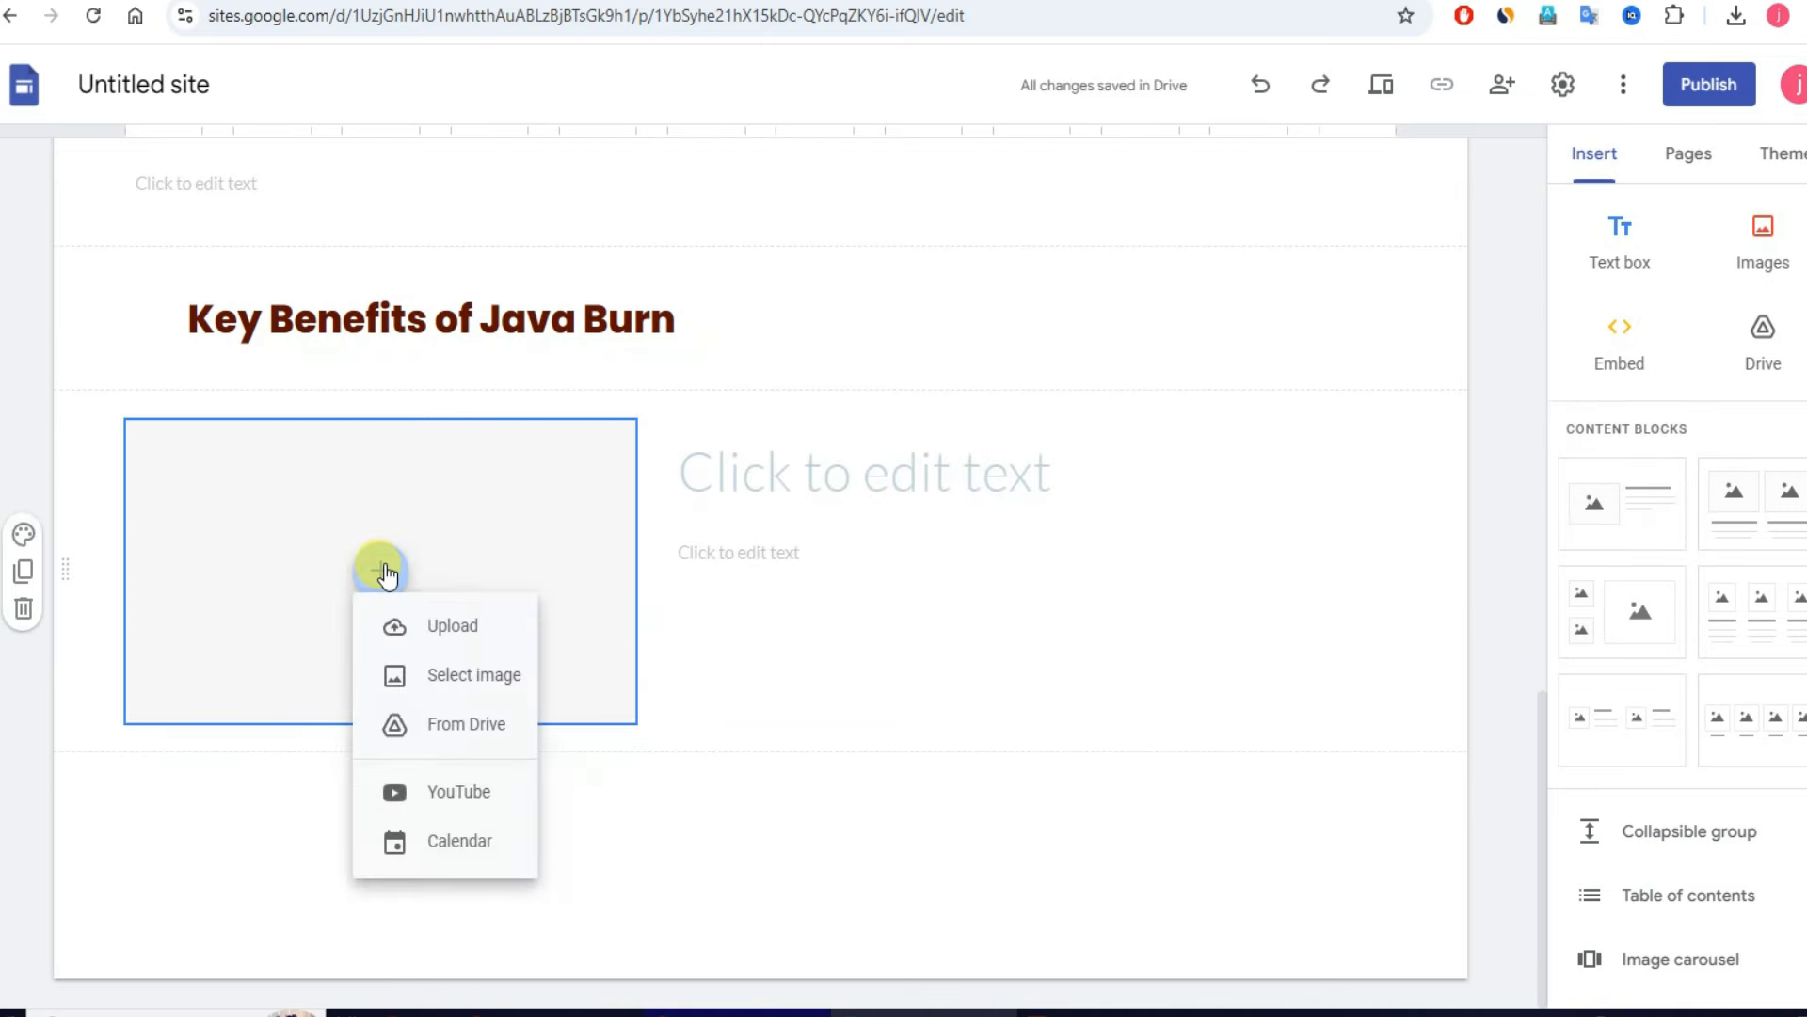
{"action": "left_click", "coordinate": [457, 661]}
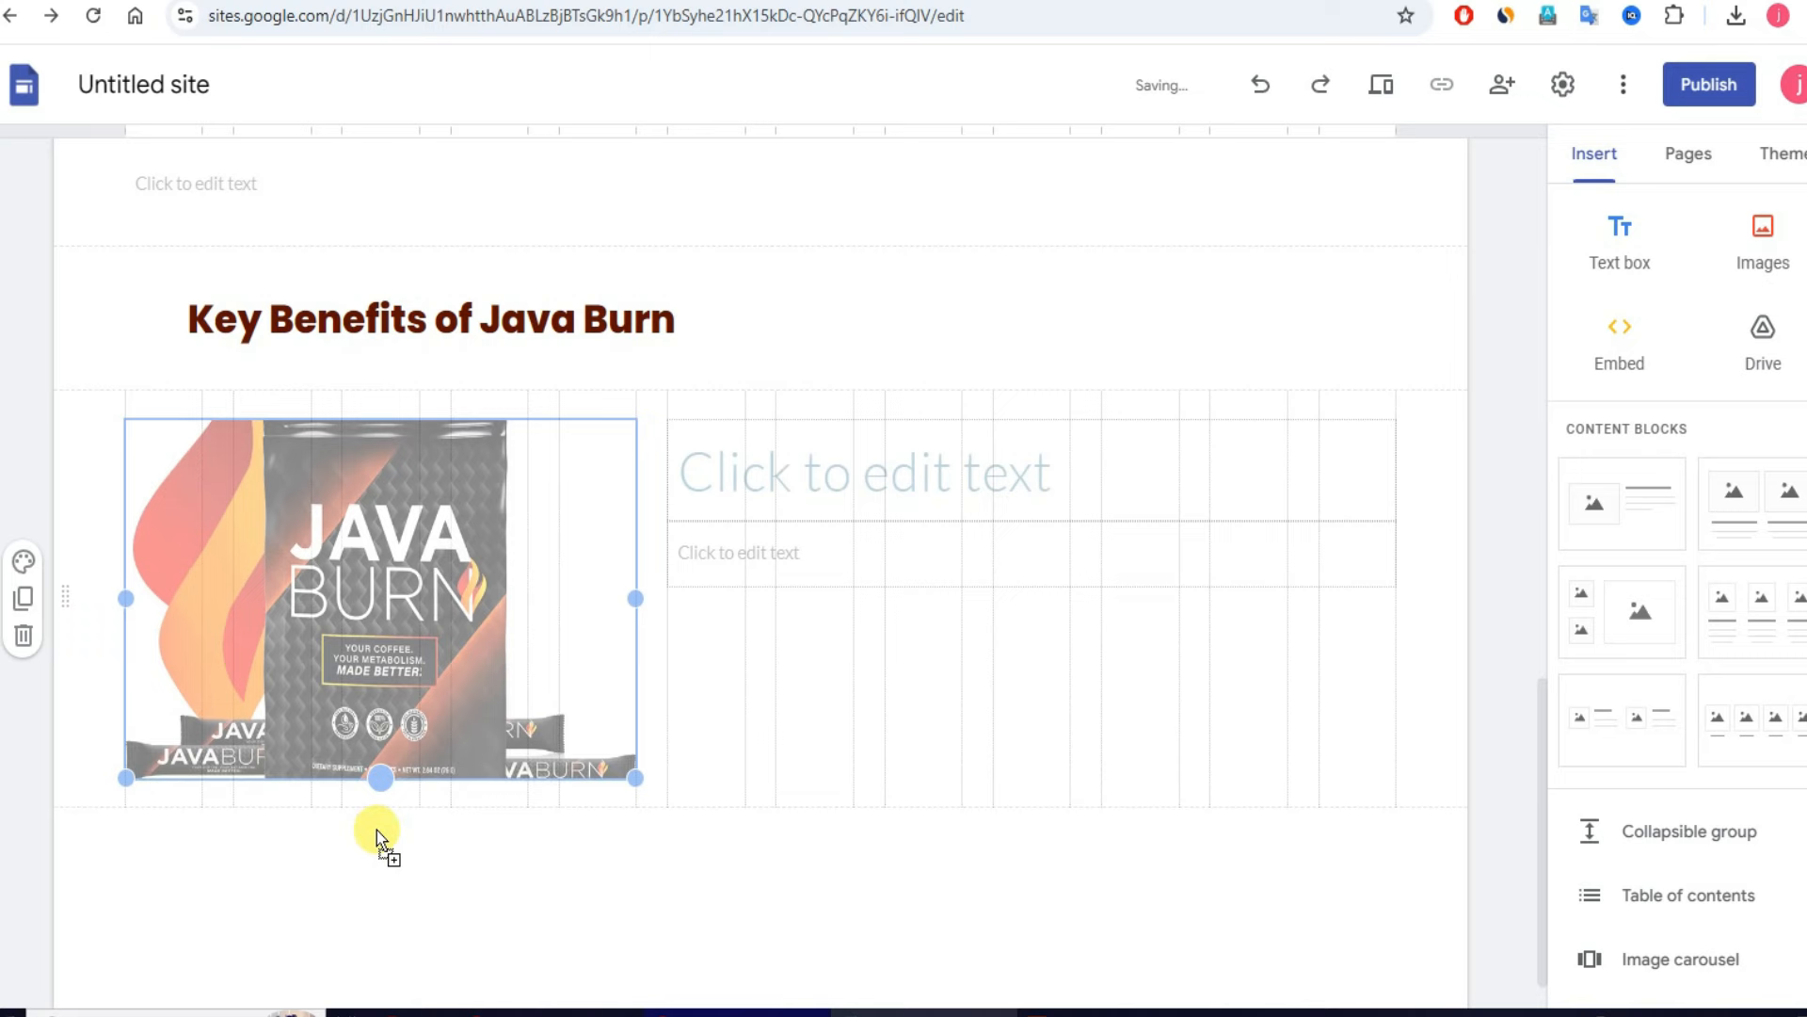
{"action": "left_click_drag", "start_coordinate": [376, 830], "coordinate": [365, 954]}
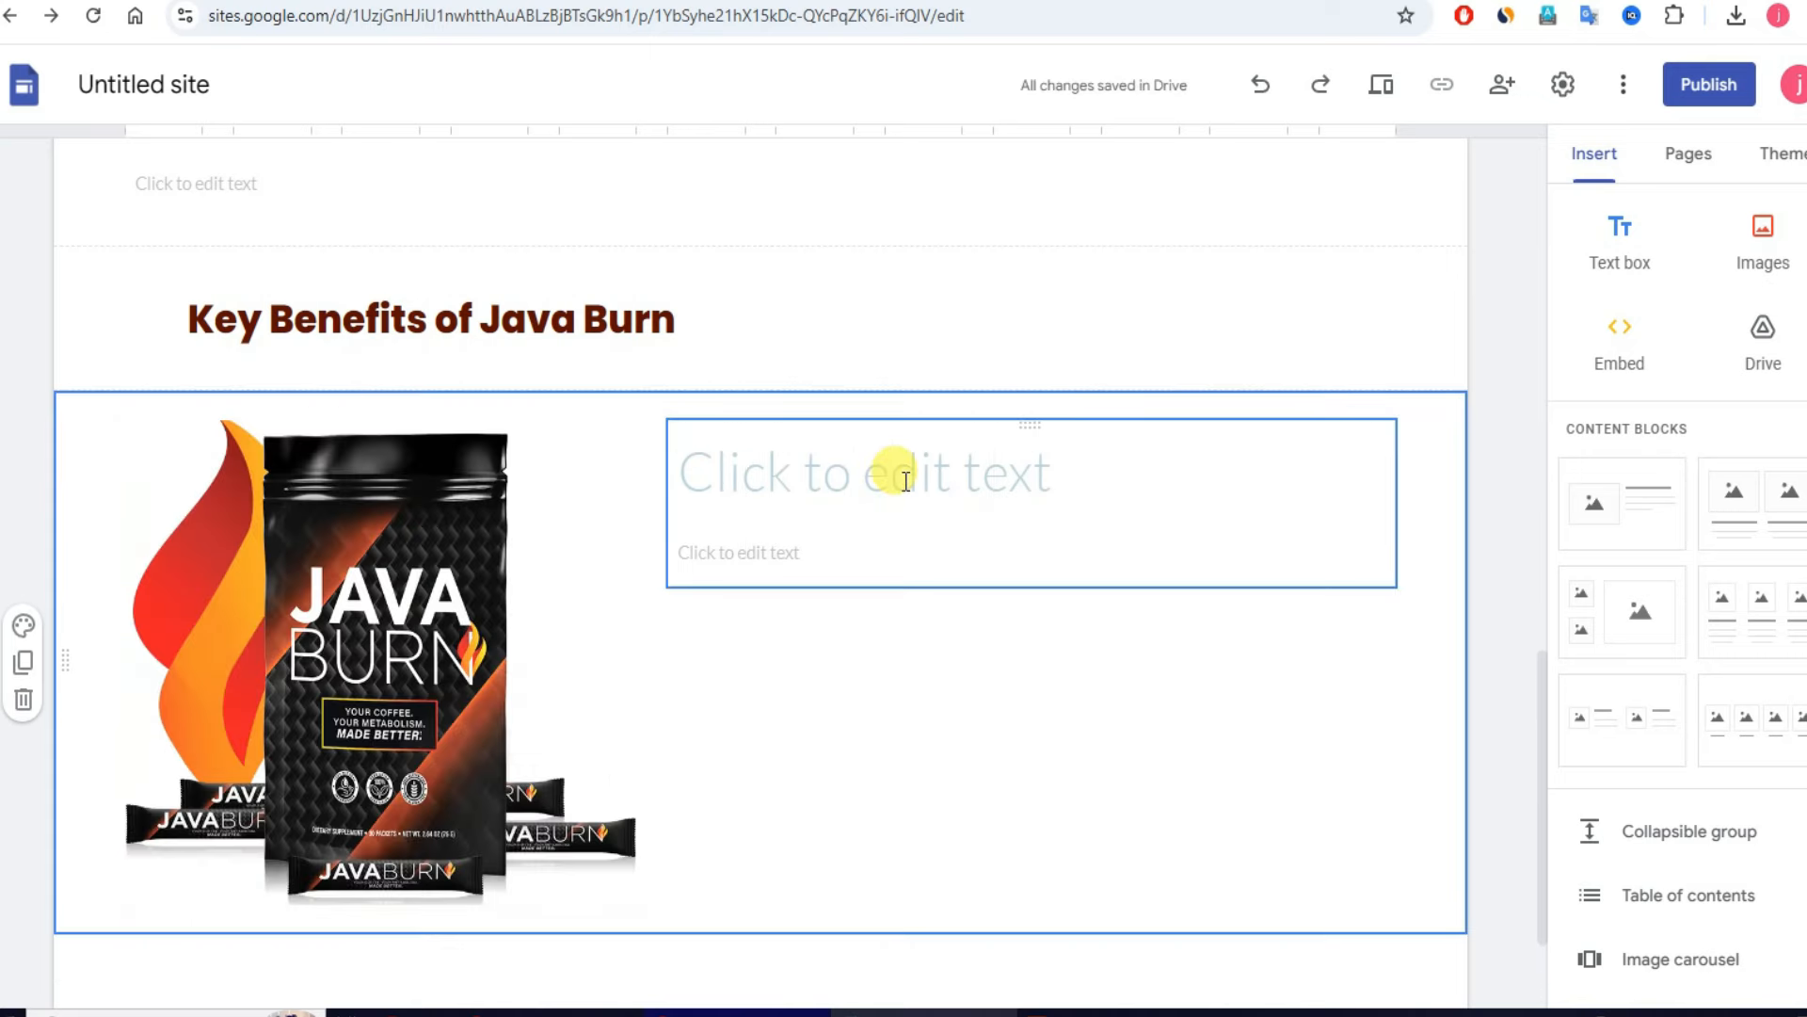
Step: Paste the six Section 2 benefits from the ChatGPT draft into the title box beside the pouch image and delete the empty text box beneath
{"action": "key", "text": "ctrl+Tab"}
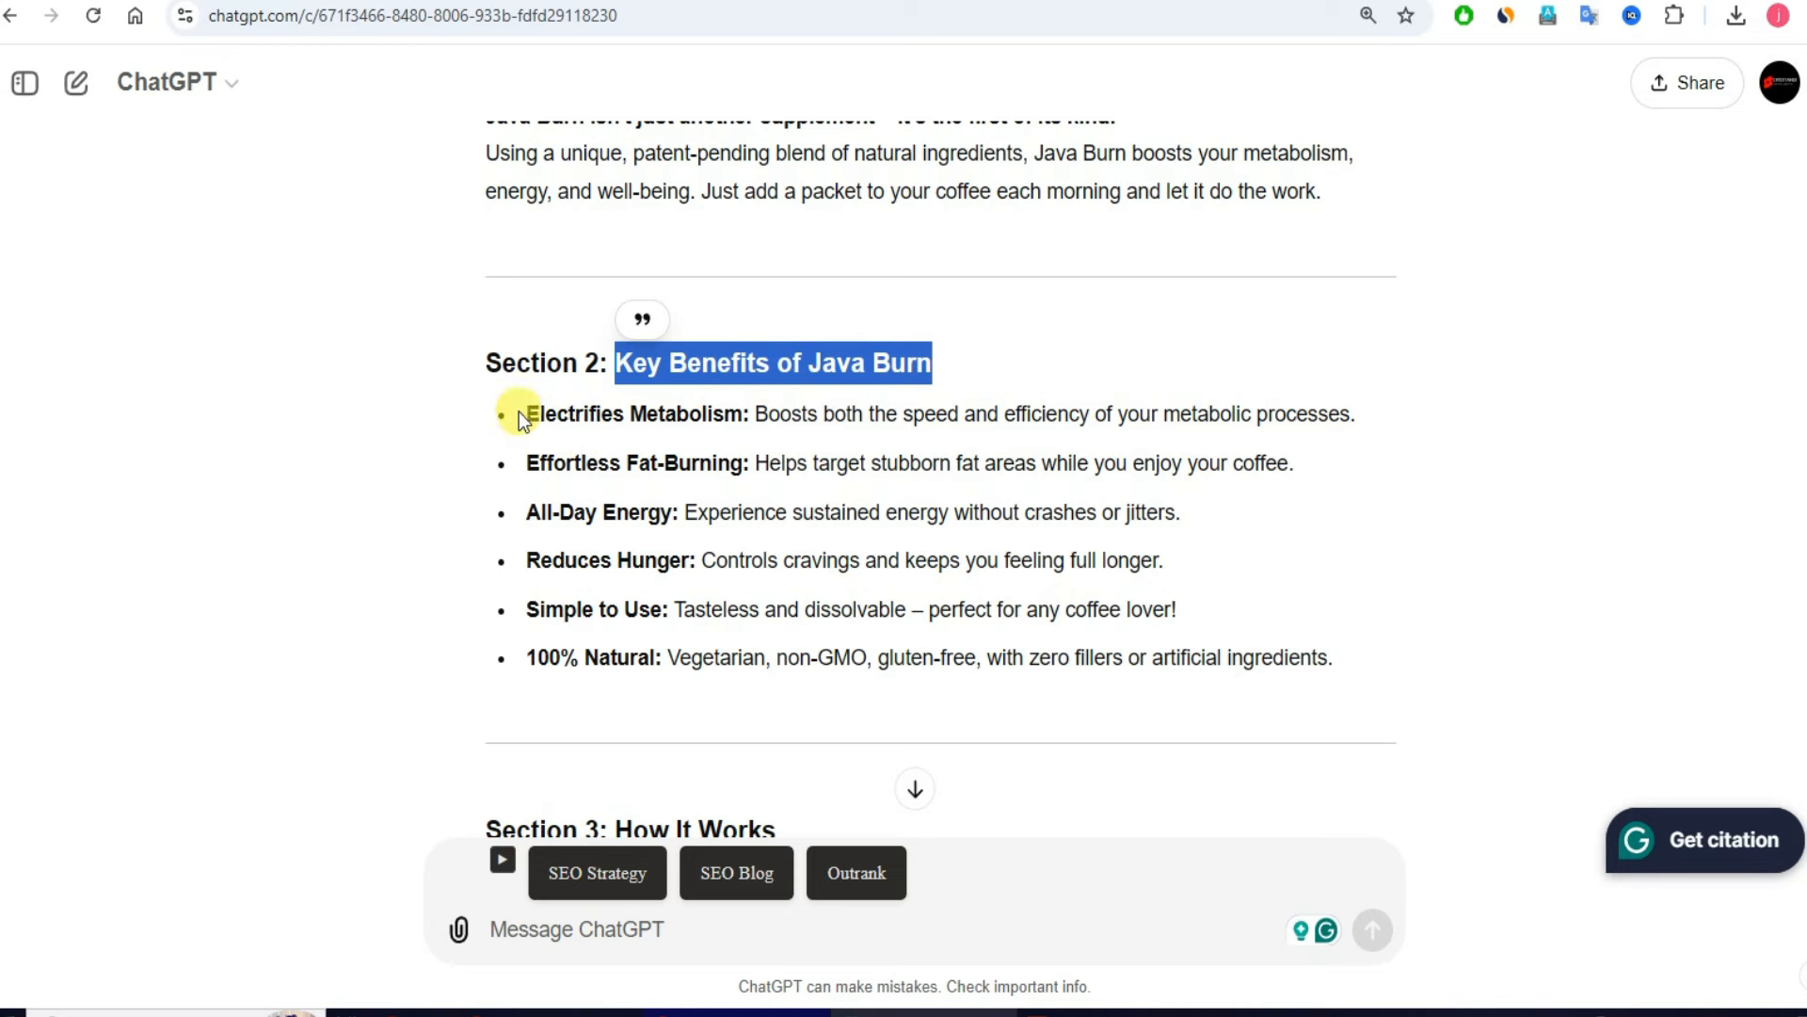
{"action": "left_click_drag", "start_coordinate": [517, 414], "coordinate": [1352, 667]}
{"action": "key", "text": "ctrl+c"}
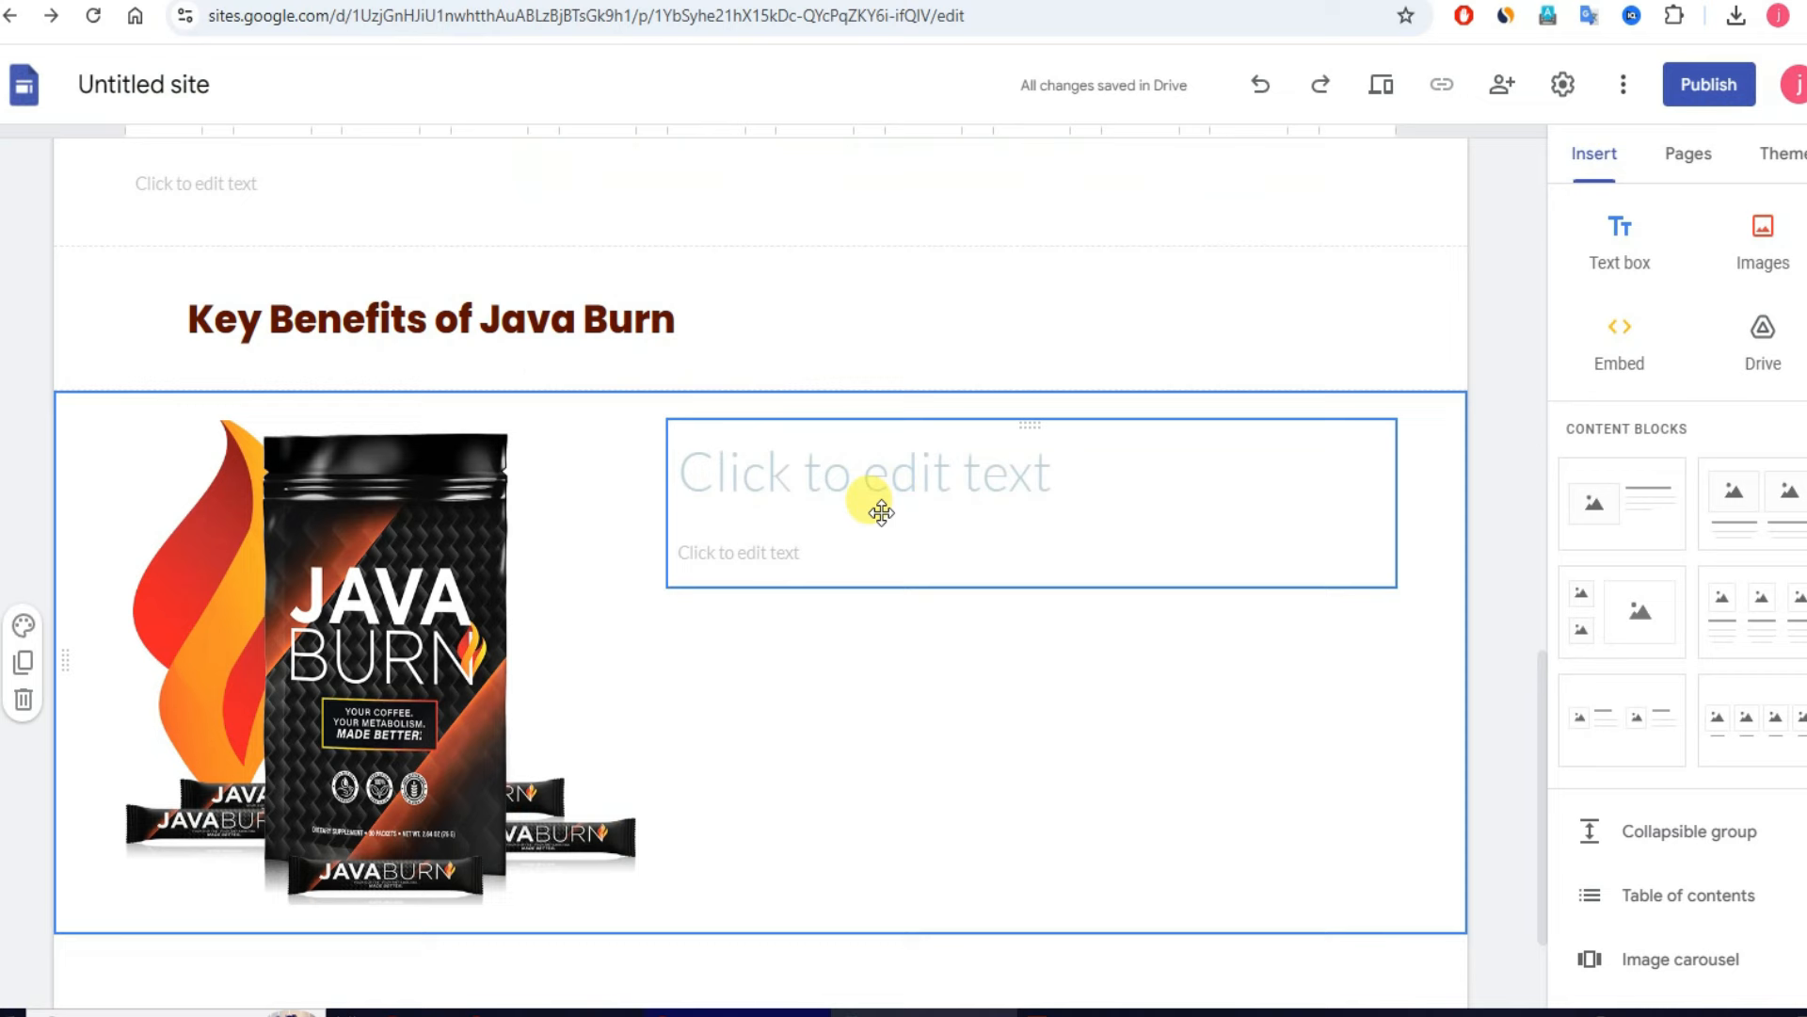
{"action": "left_click", "coordinate": [875, 472]}
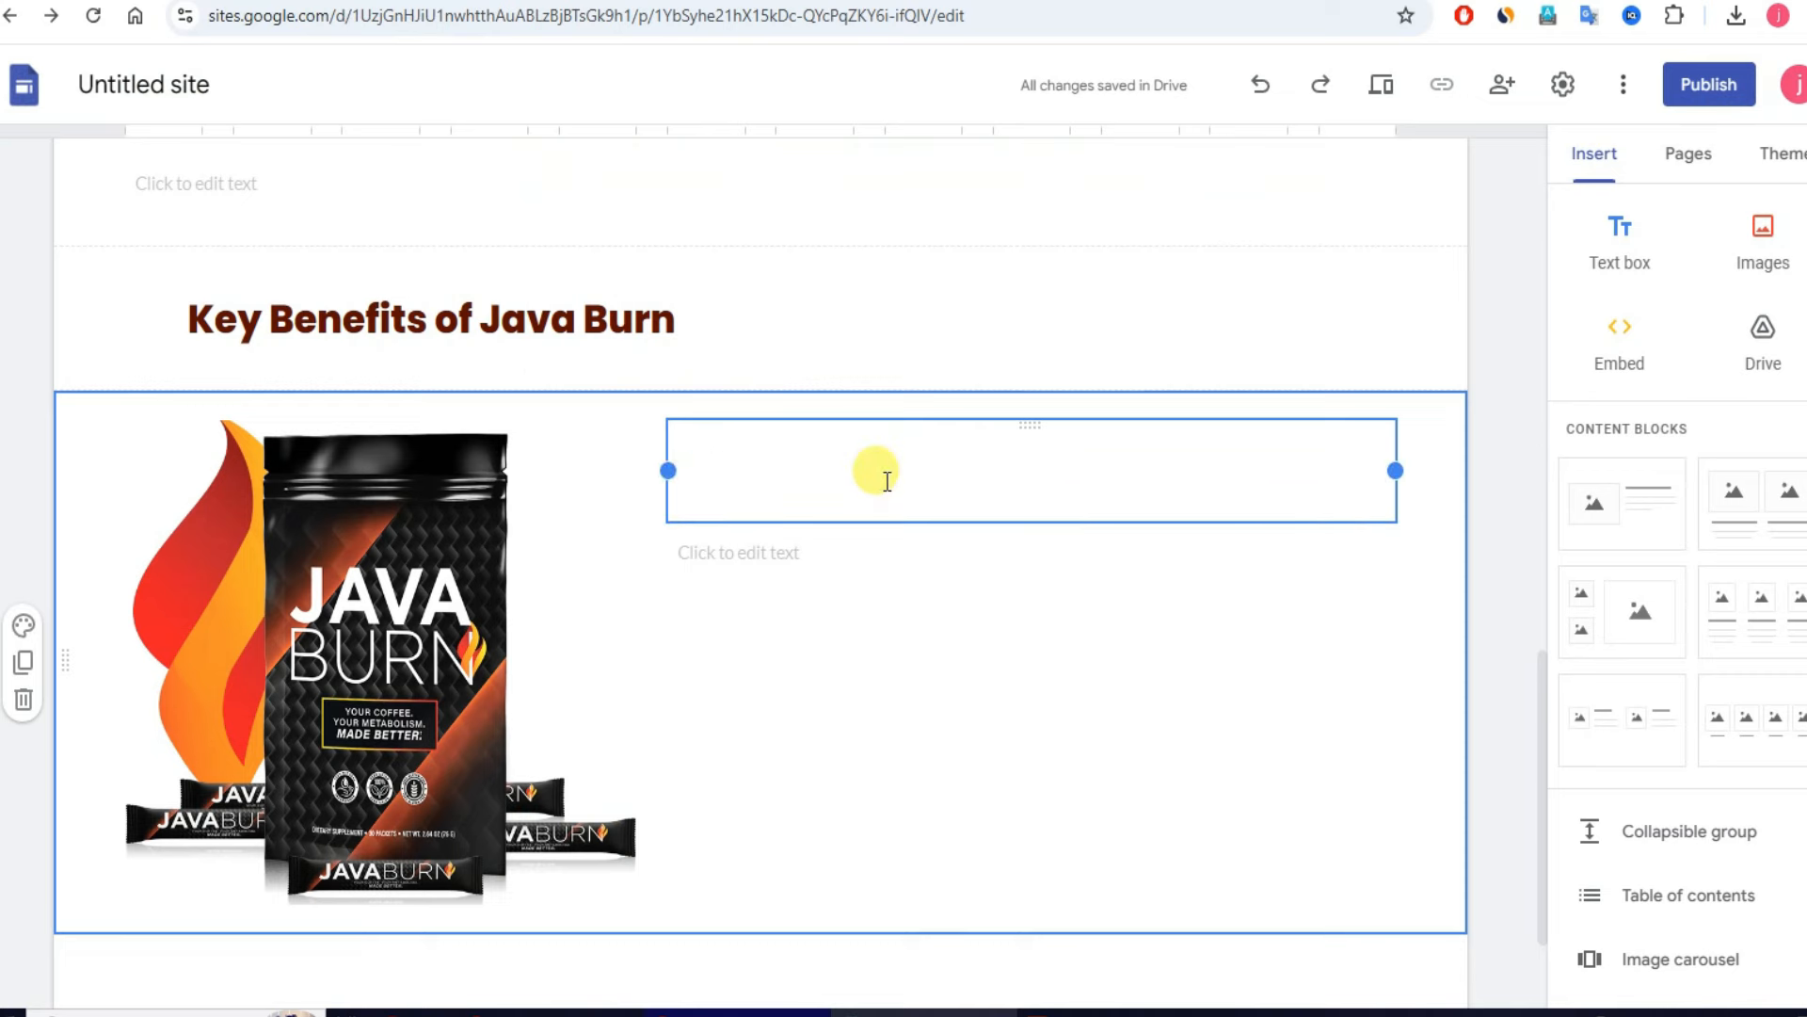
{"action": "key", "text": "ctrl+v"}
{"action": "key", "text": "BackSpace"}
{"action": "key", "text": "BackSpace"}
{"action": "key", "text": "BackSpace"}
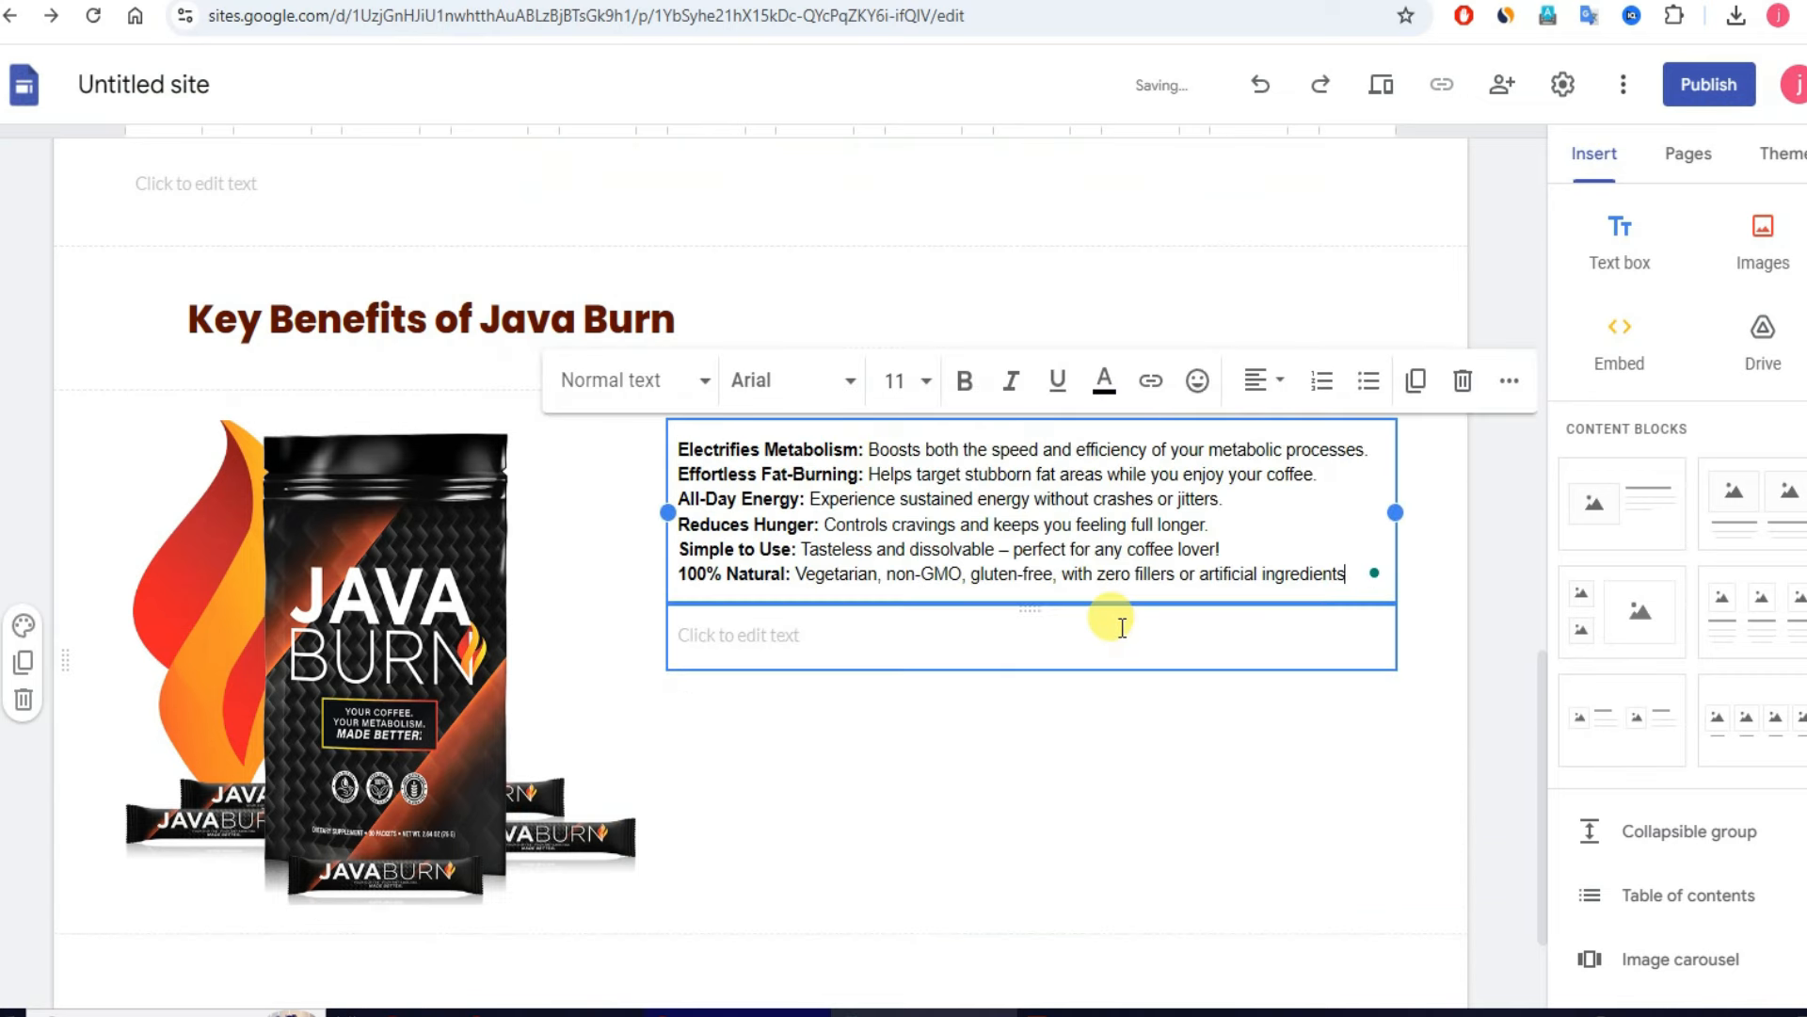
{"action": "left_click", "coordinate": [1128, 633]}
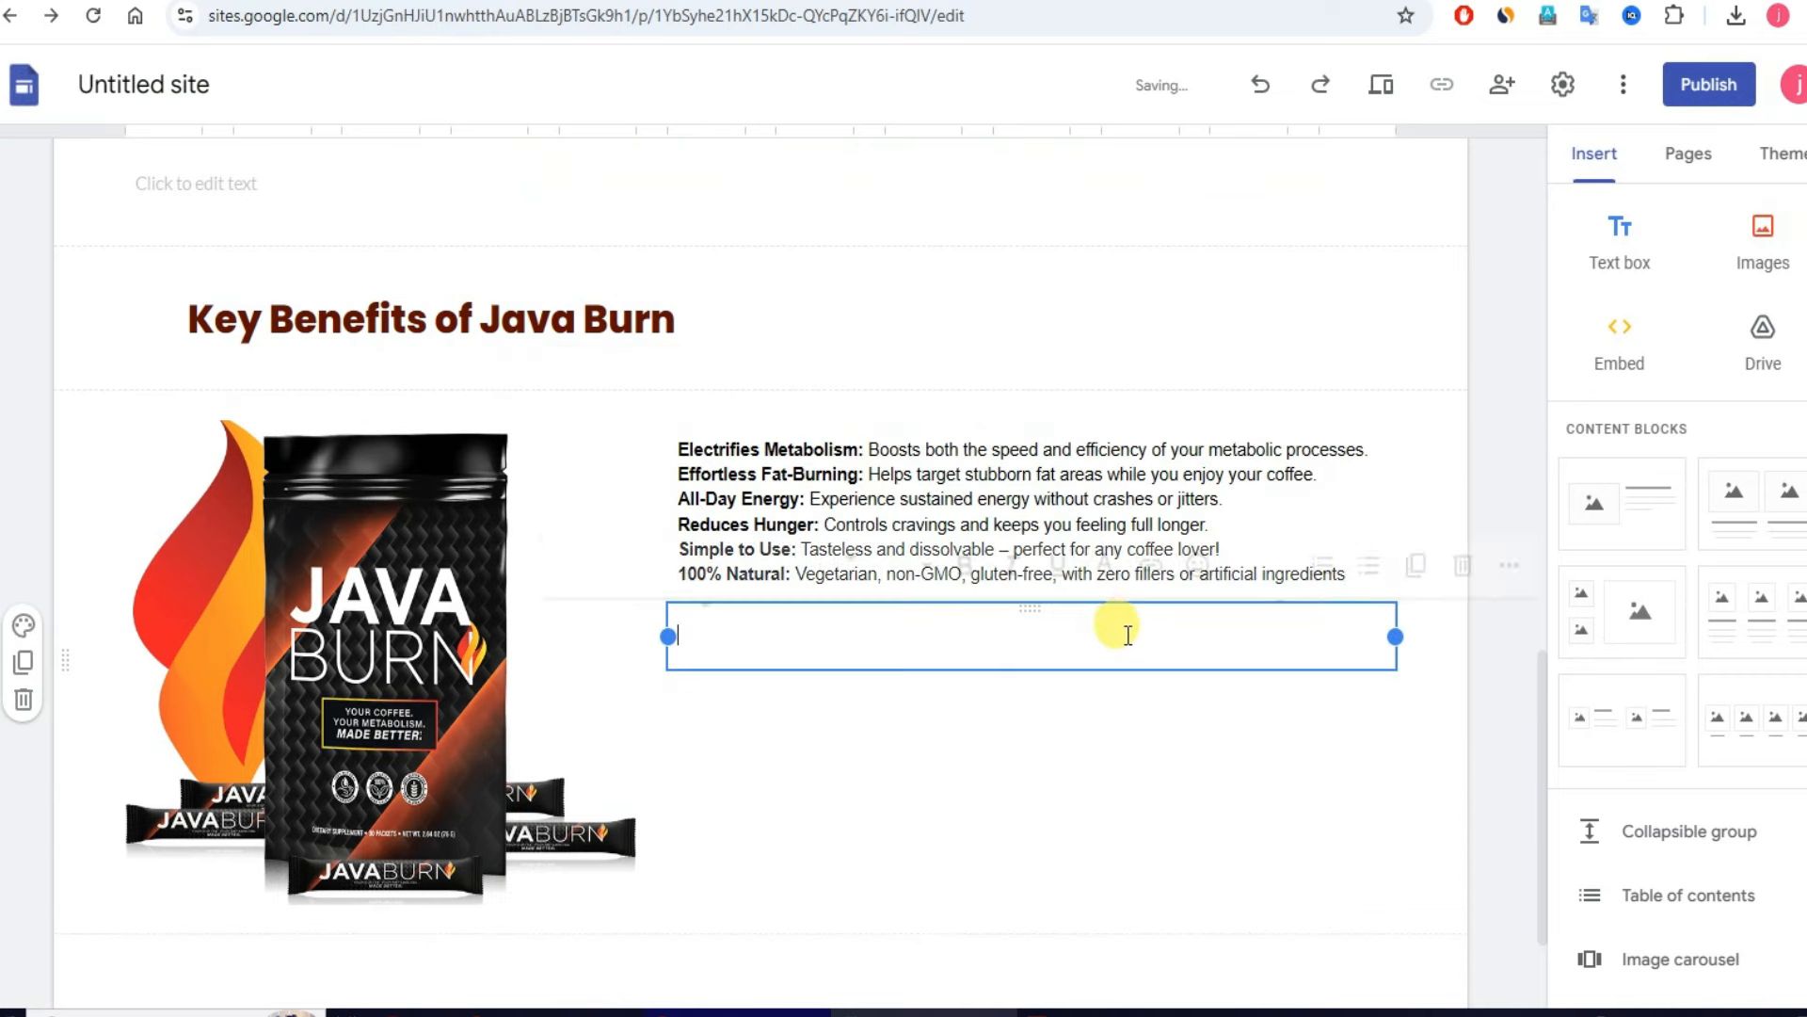
{"action": "left_click", "coordinate": [1460, 565]}
Step: Set the benefits text beside the pouch image to 1.5 line spacing and font size 14
{"action": "left_click", "coordinate": [1263, 513]}
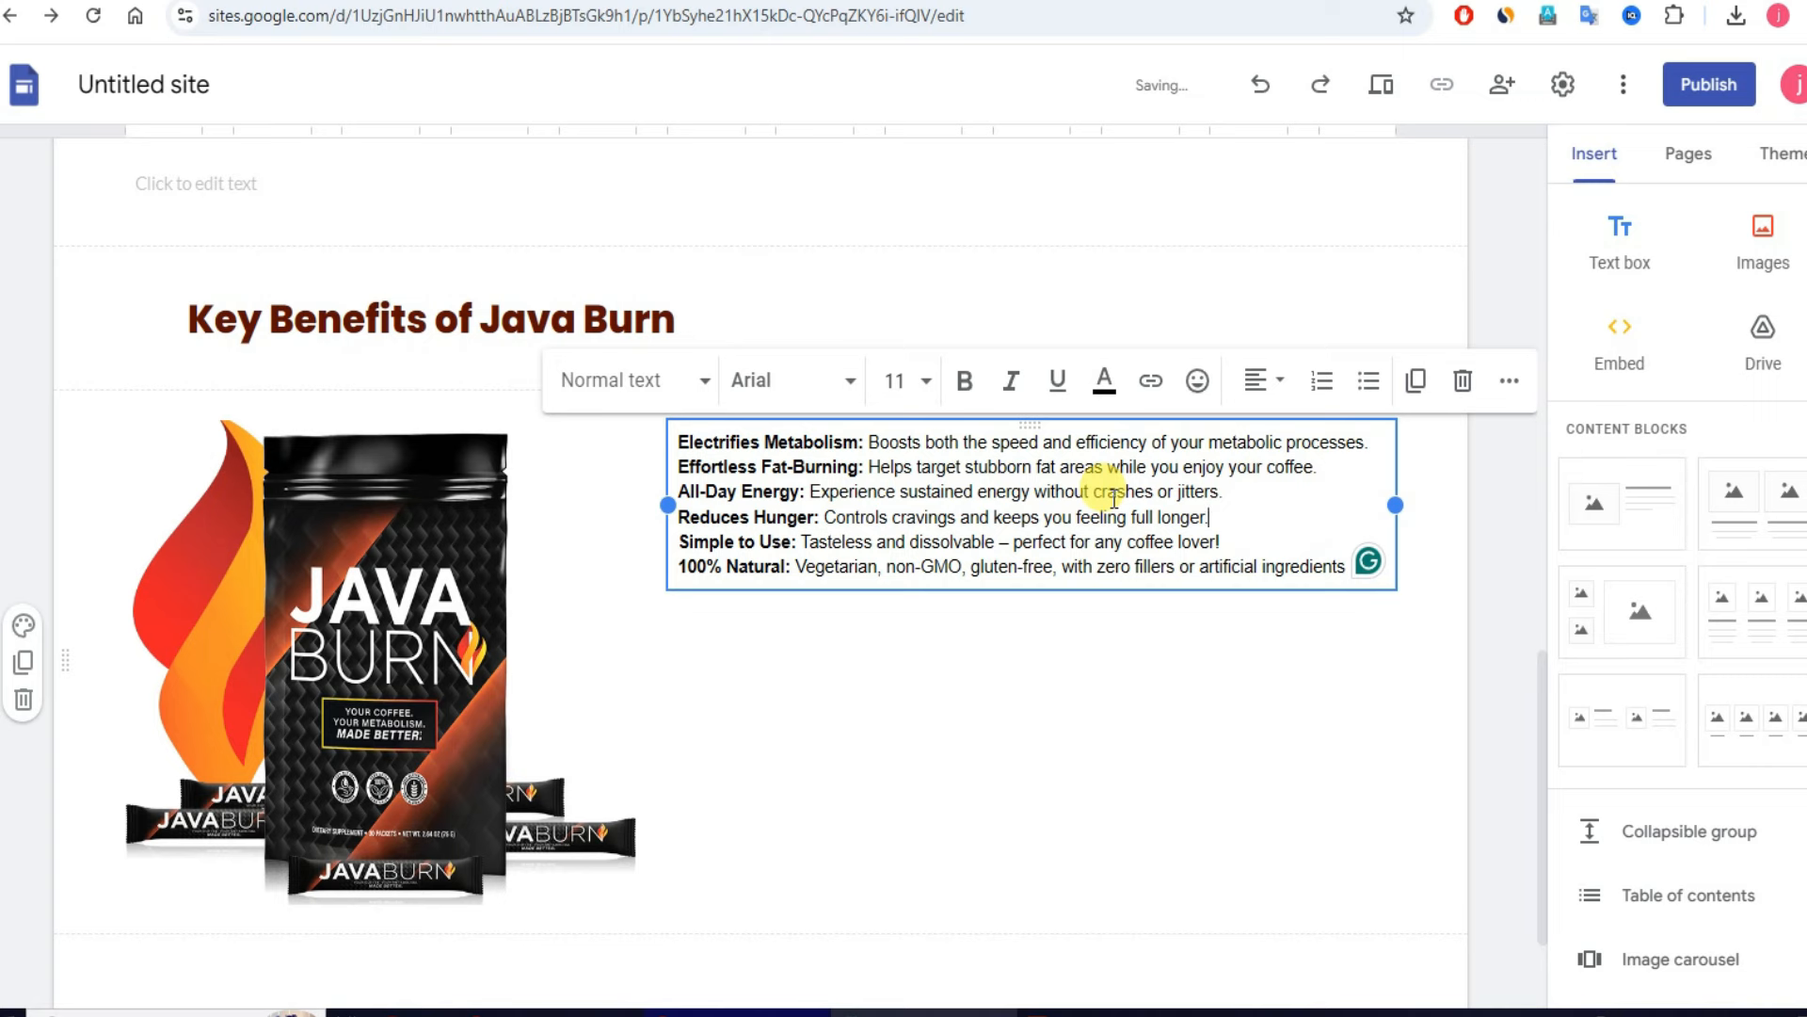
{"action": "key", "text": "ctrl+a"}
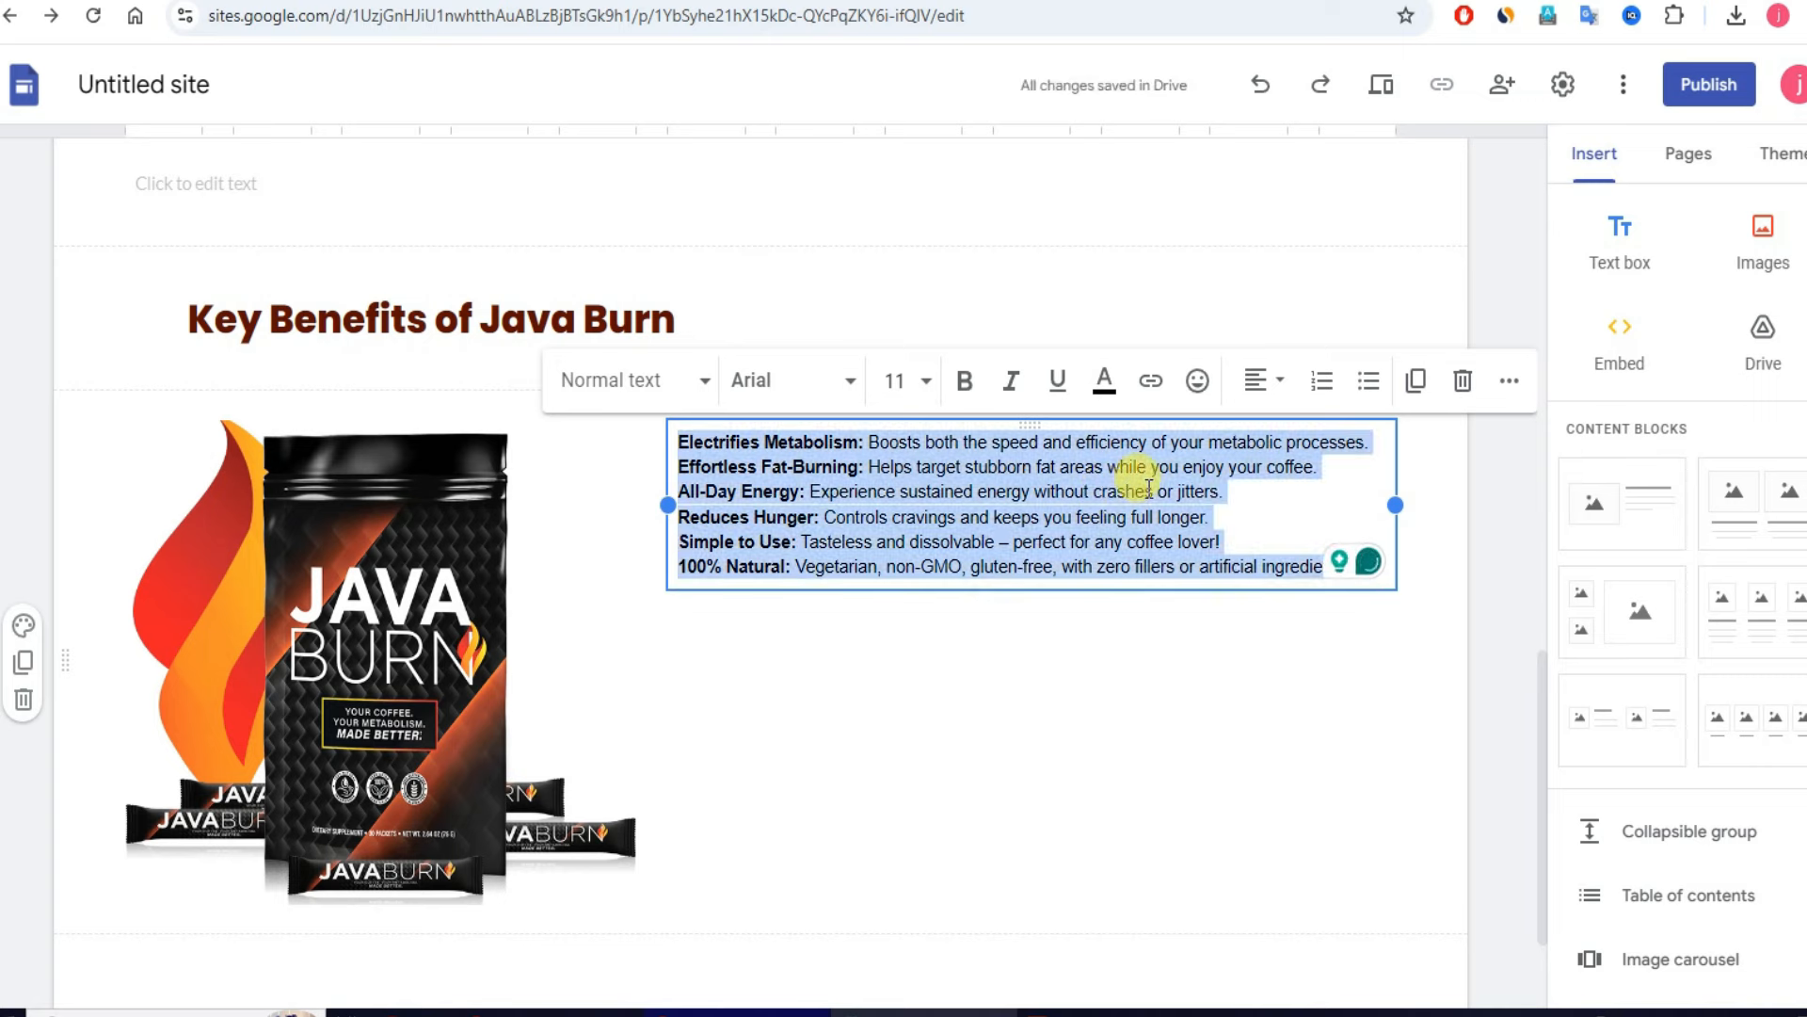
{"action": "left_click", "coordinate": [1509, 381]}
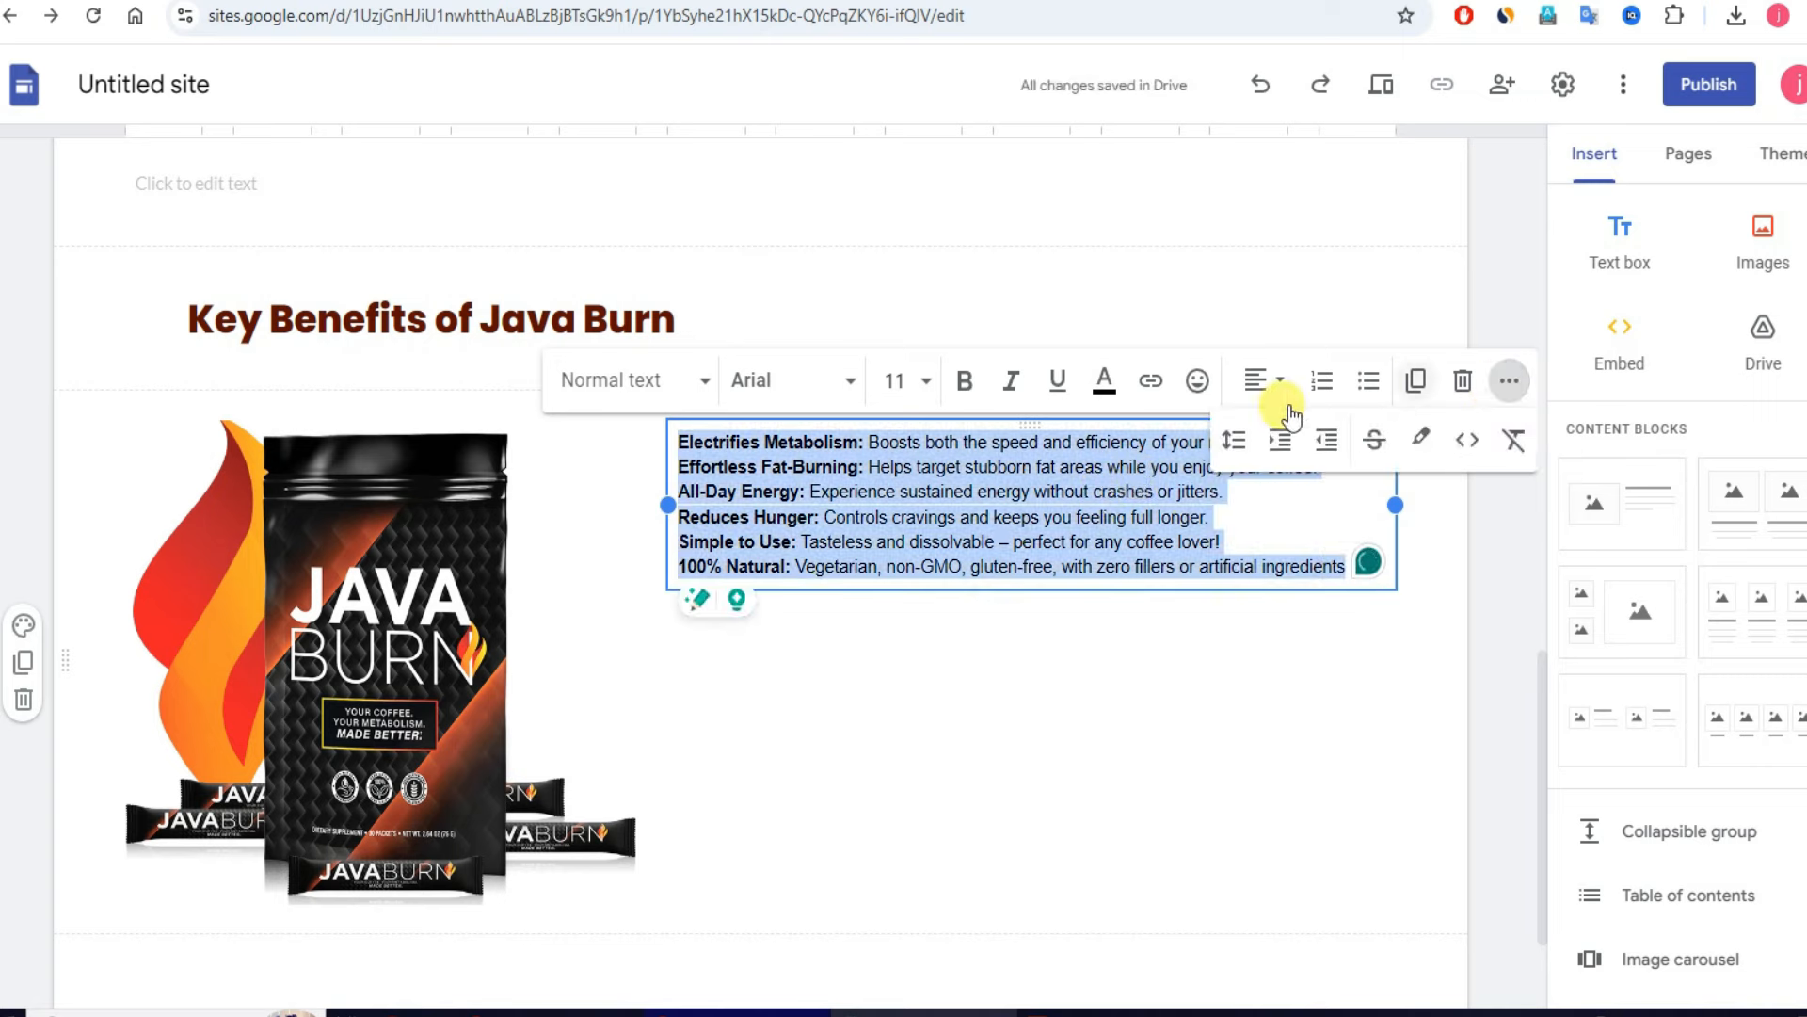
{"action": "left_click", "coordinate": [1233, 440]}
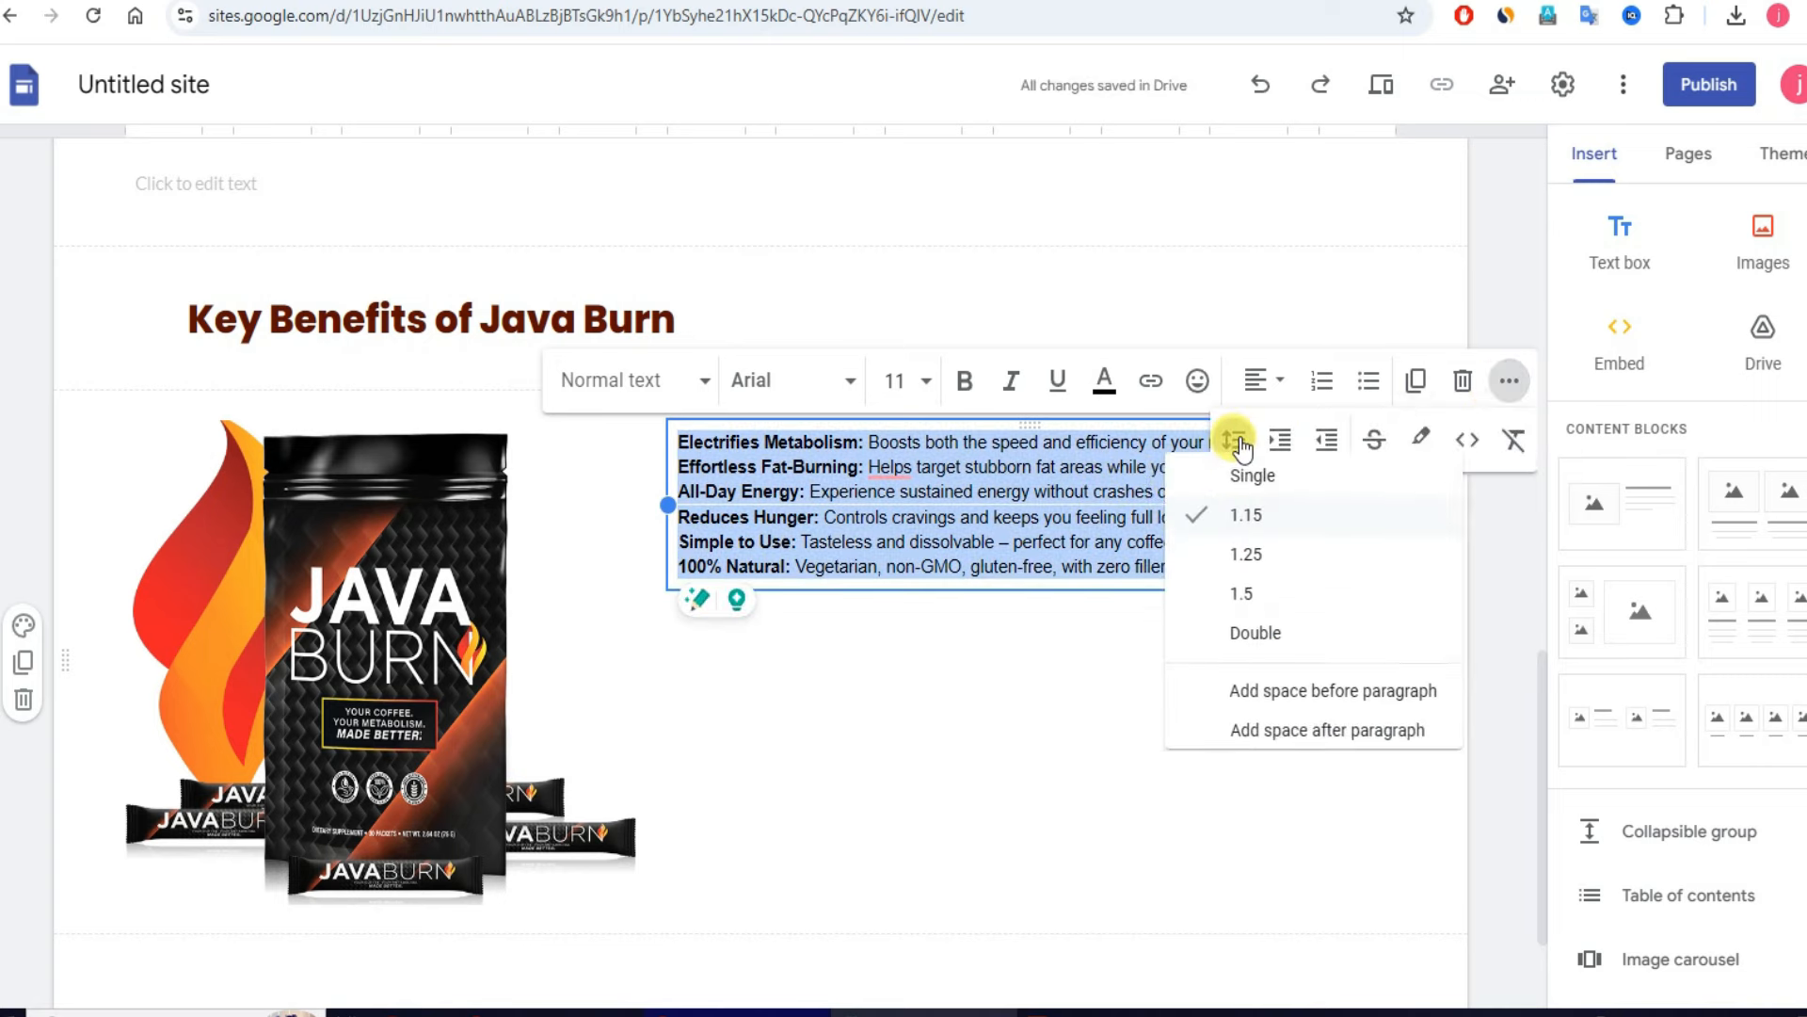
{"action": "left_click", "coordinate": [1233, 568]}
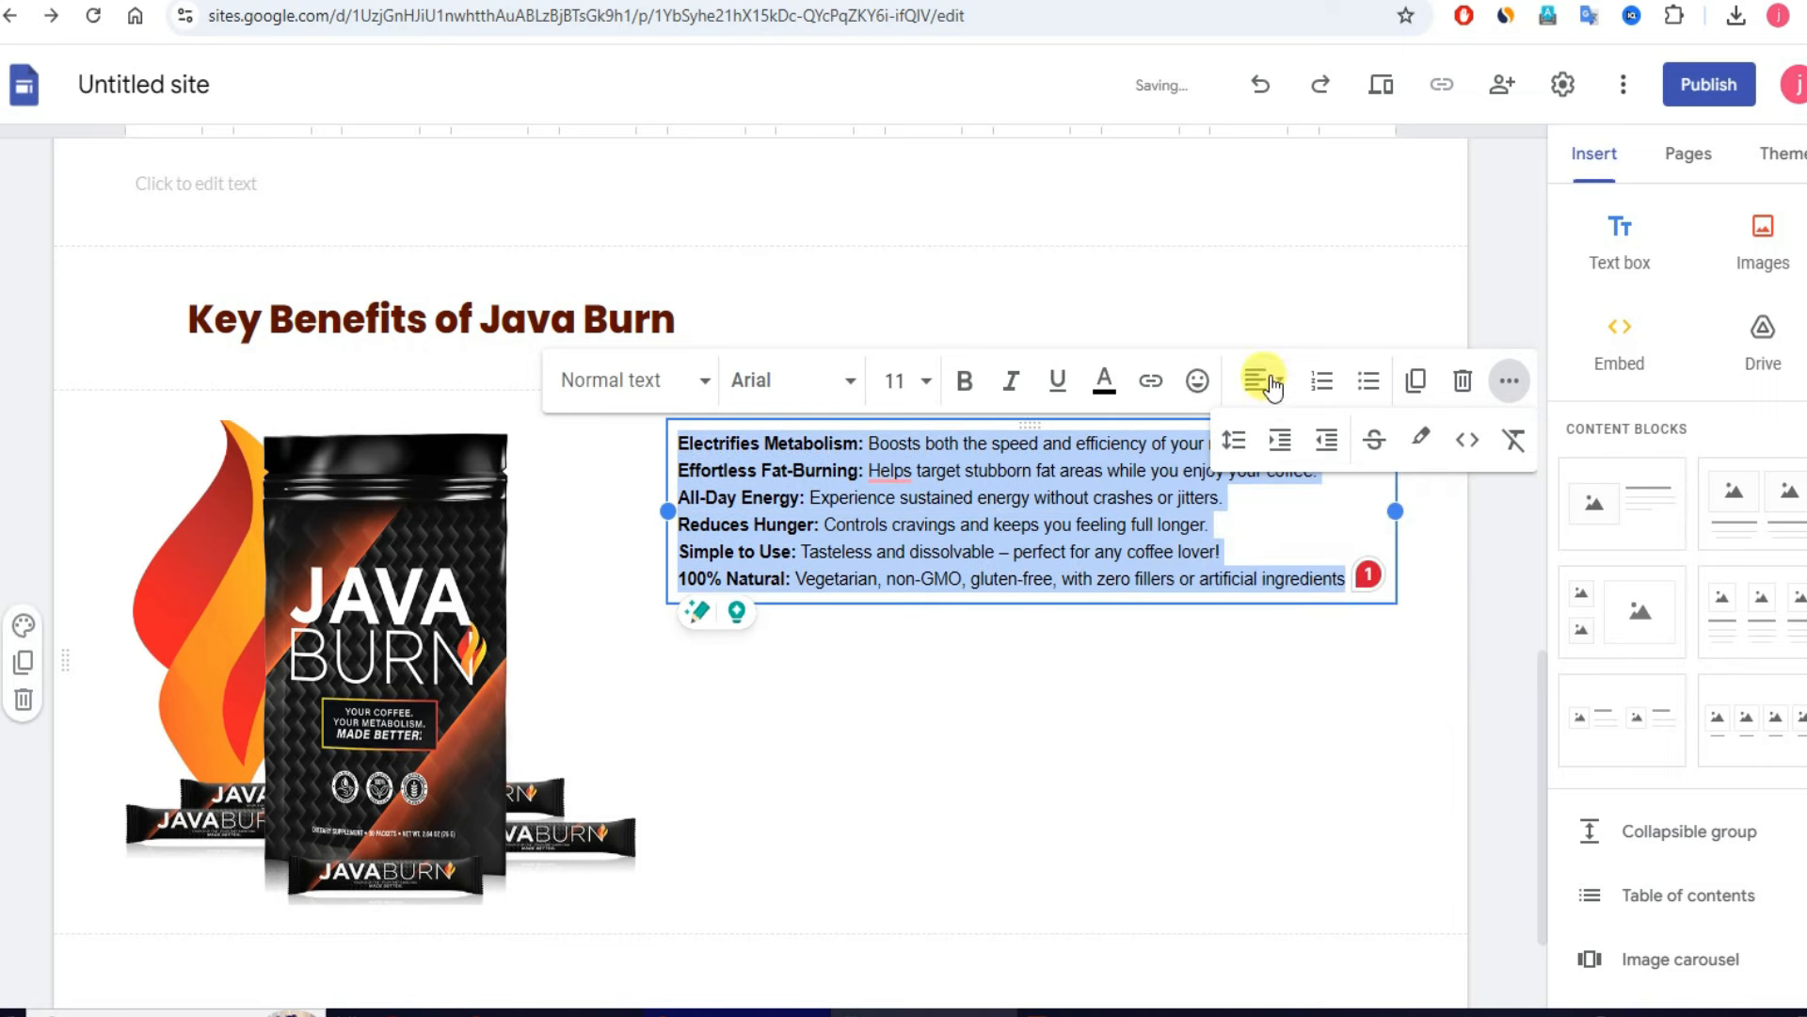
{"action": "left_click", "coordinate": [1233, 439]}
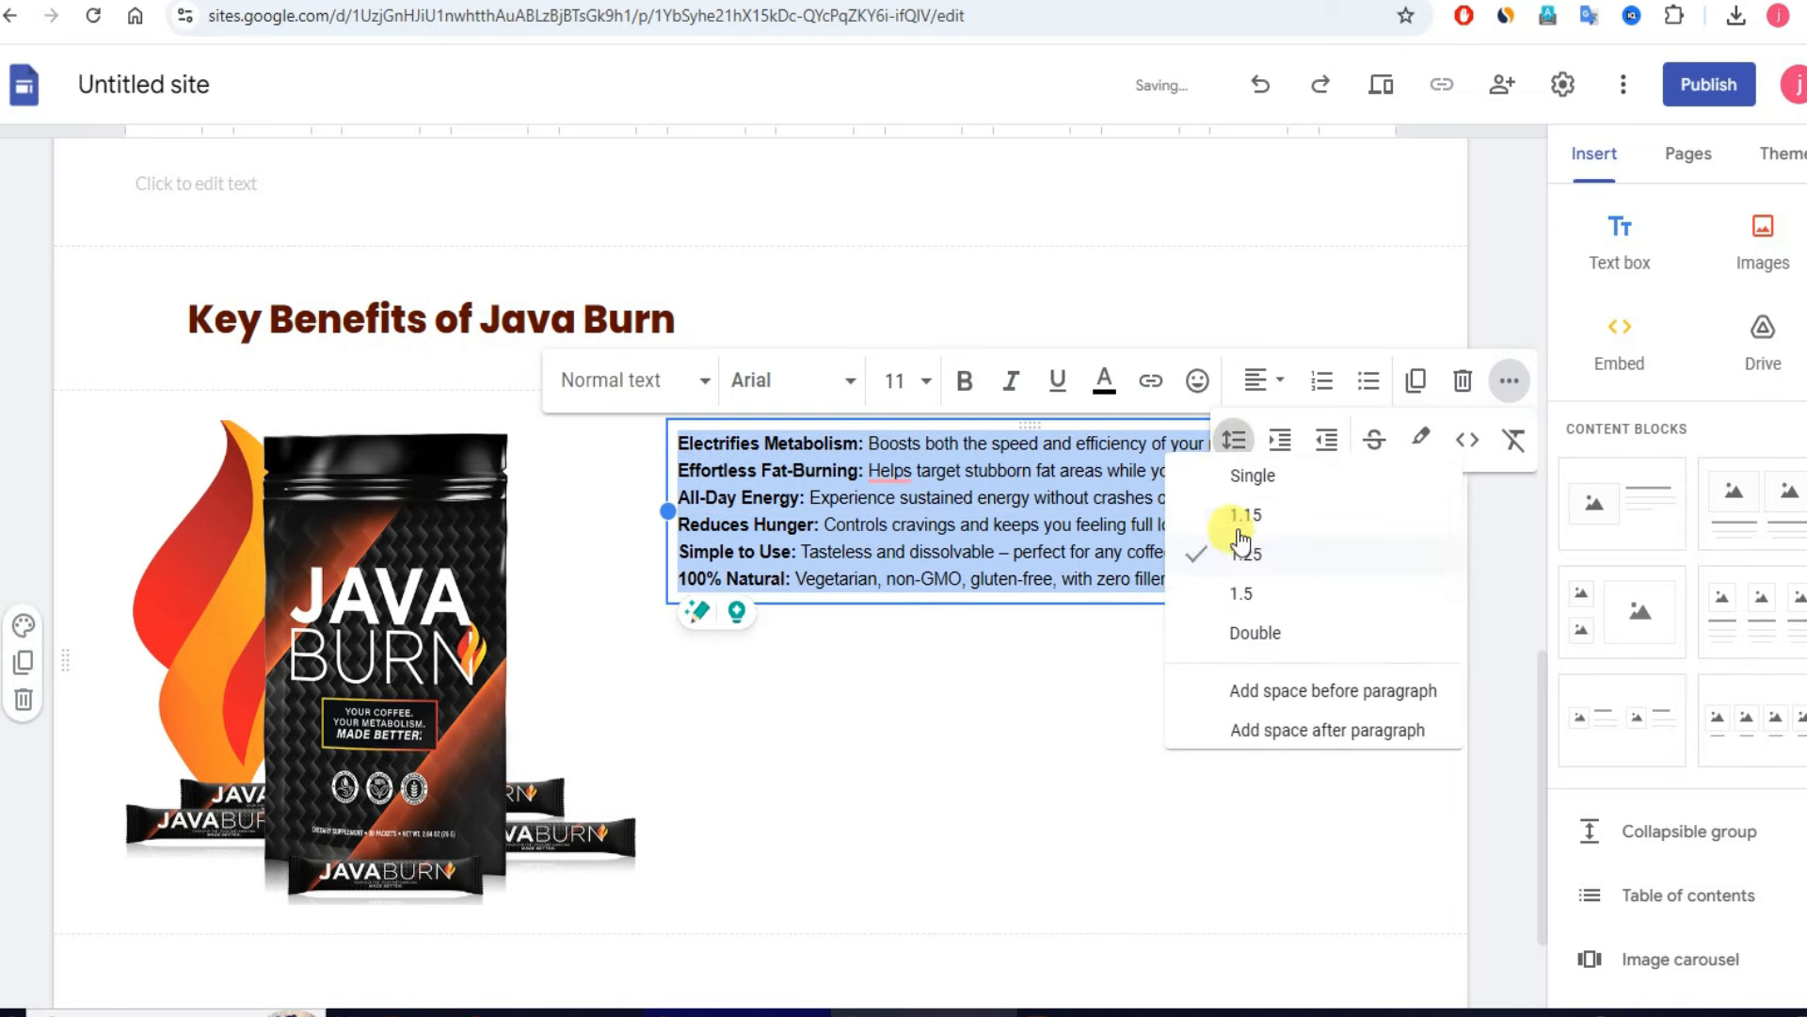
{"action": "left_click", "coordinate": [1231, 610]}
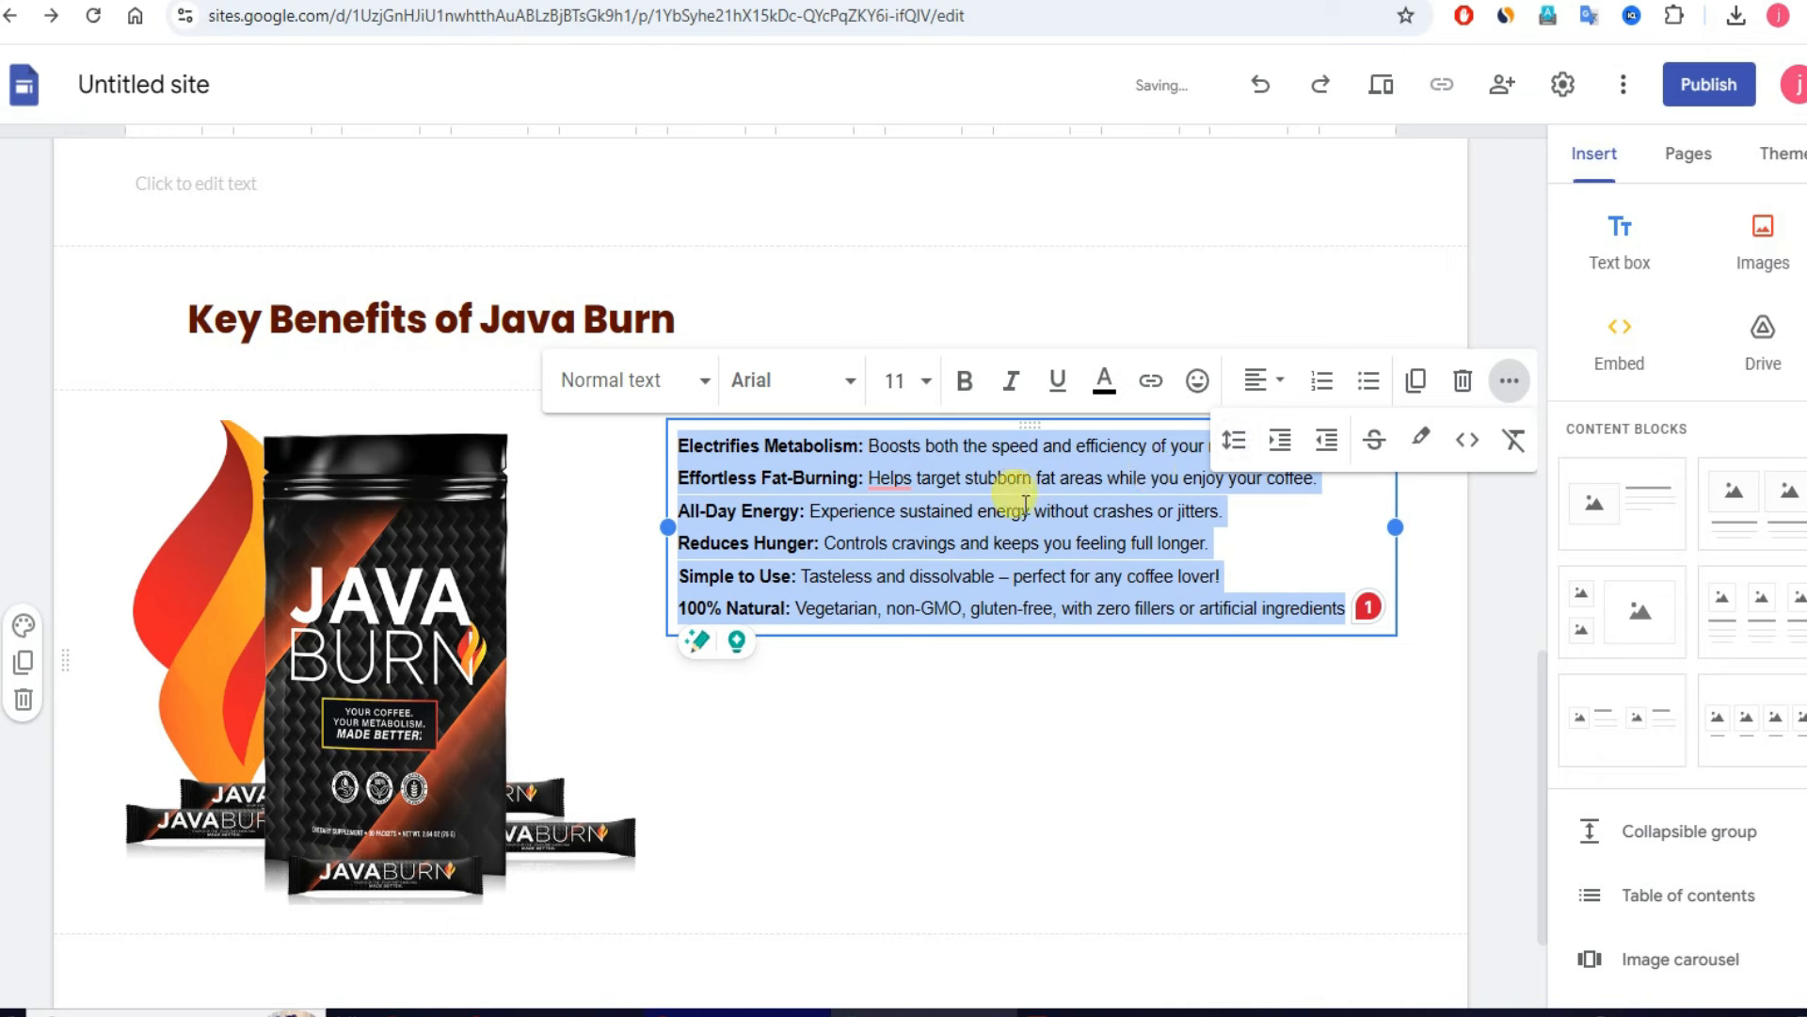
{"action": "left_click", "coordinate": [927, 390]}
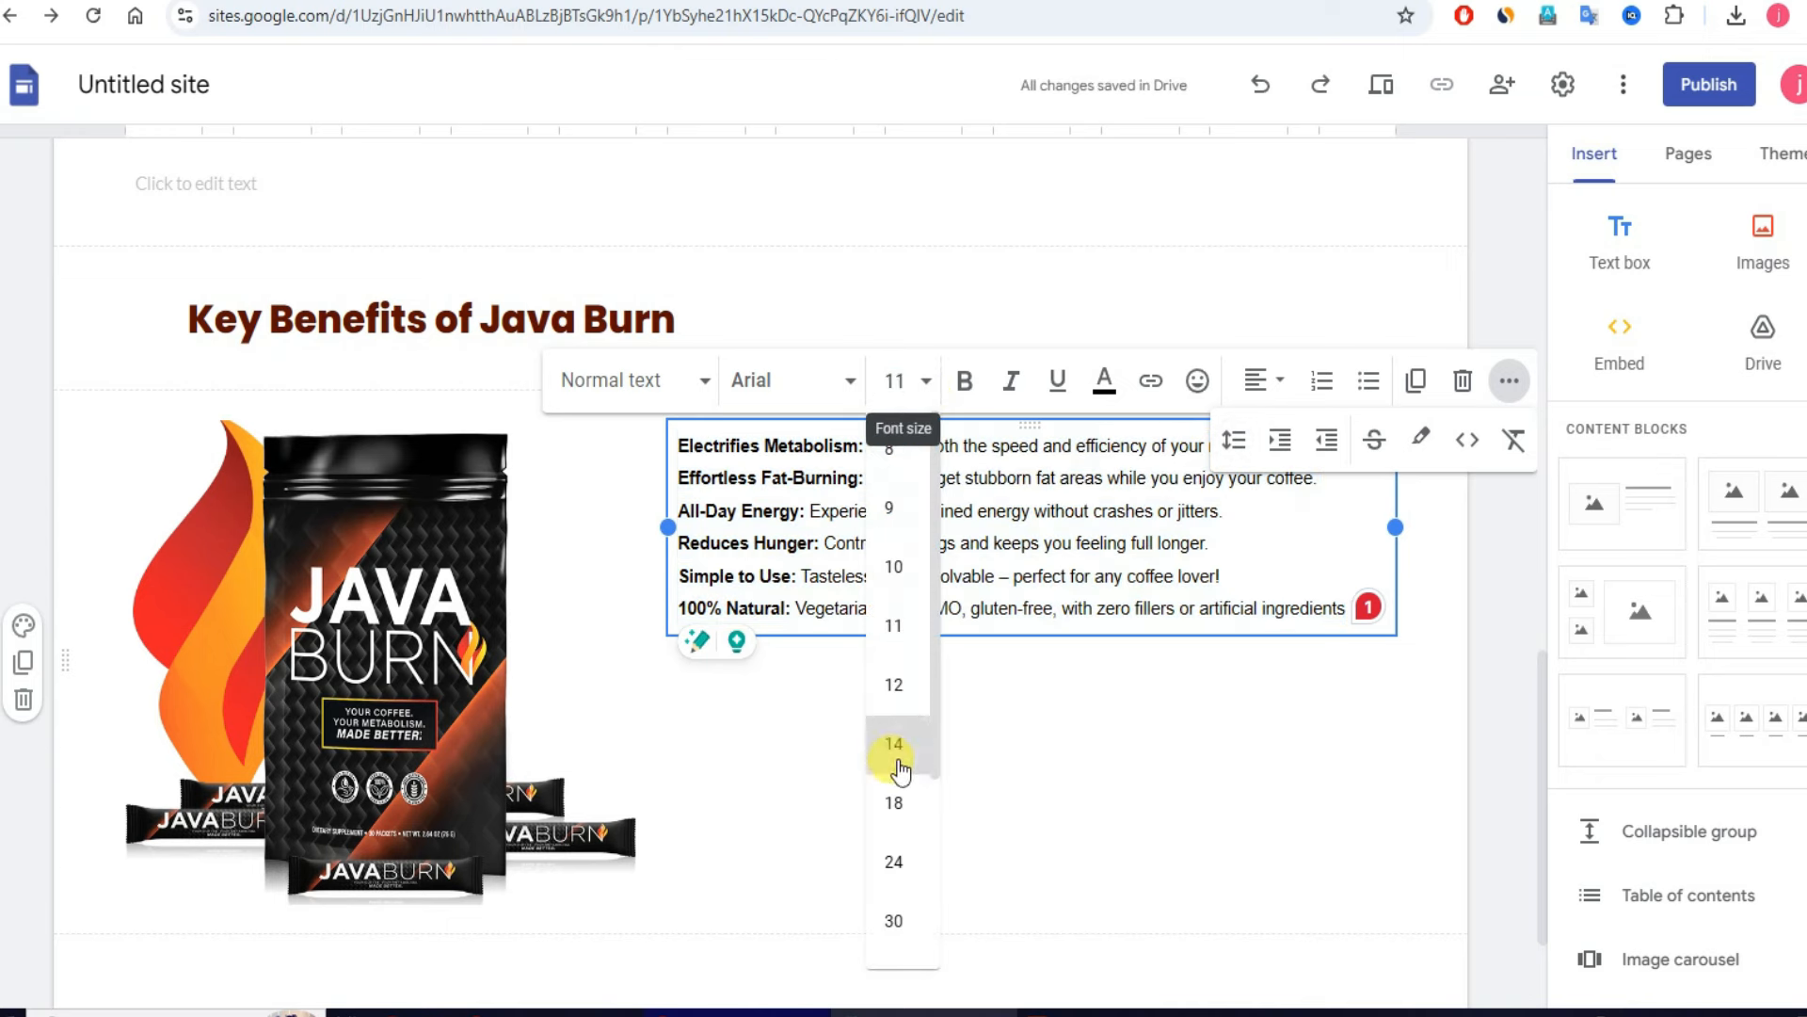
{"action": "left_click", "coordinate": [895, 756]}
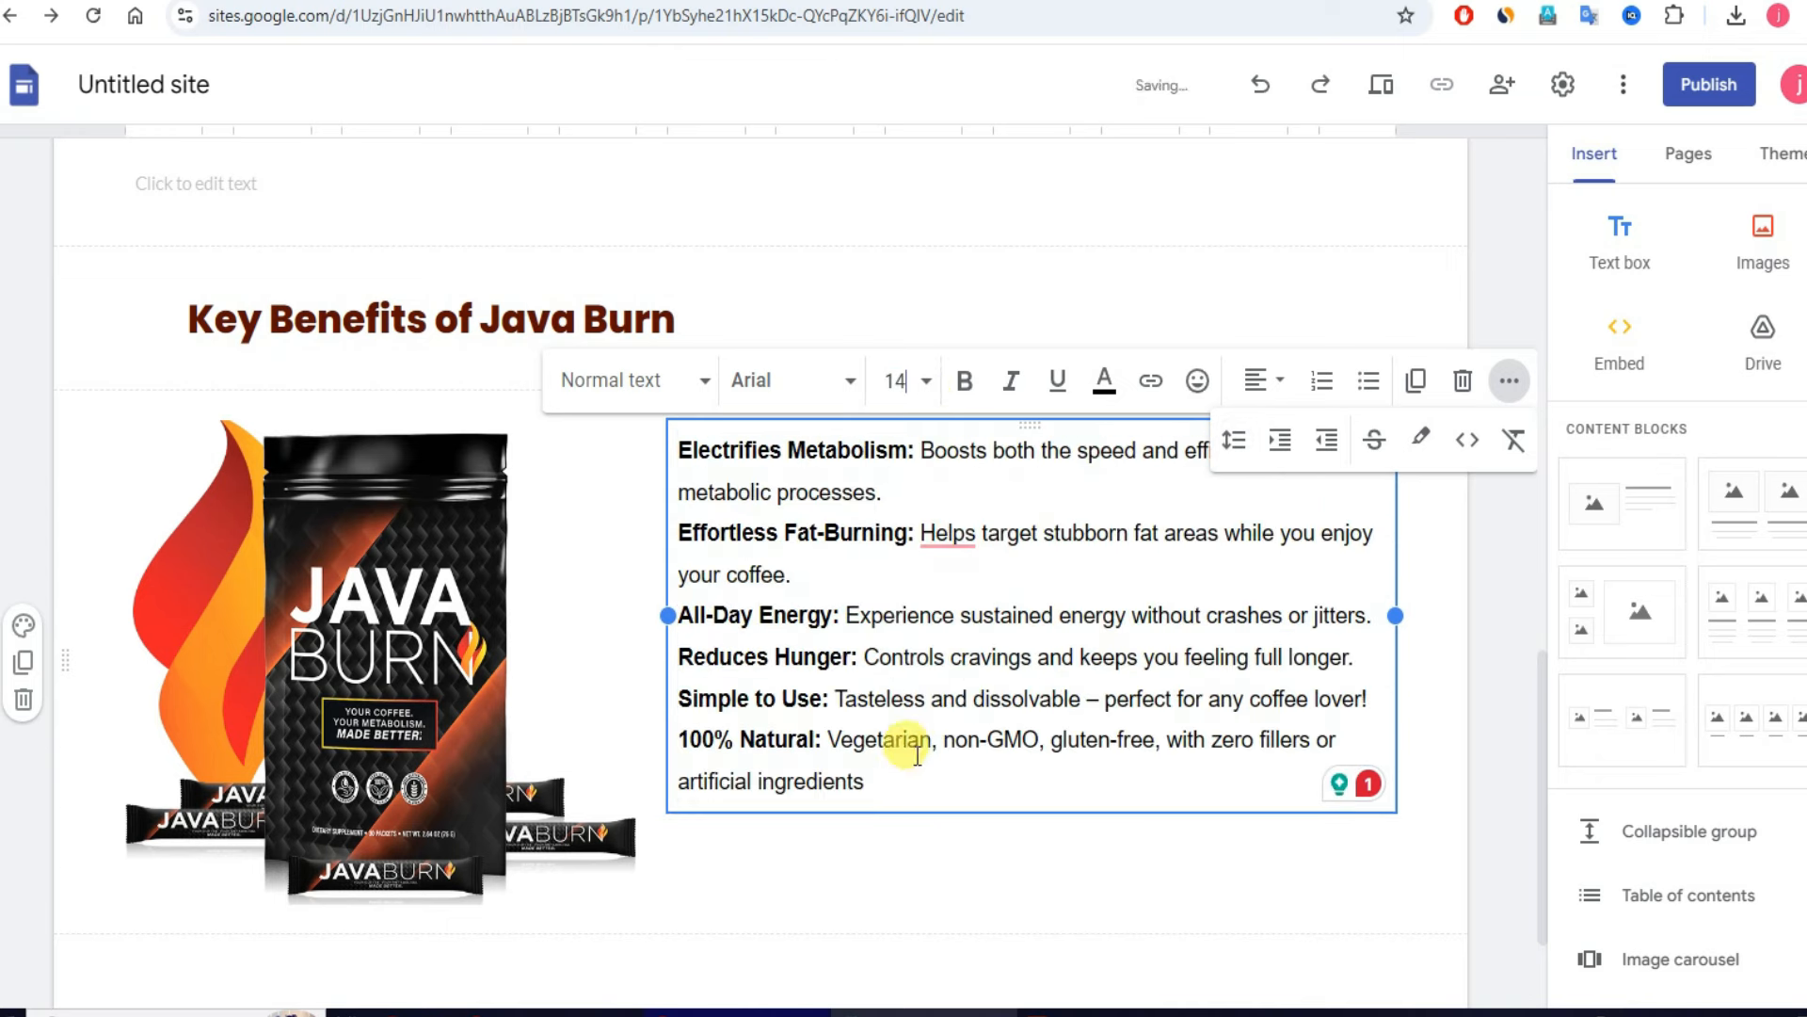
Step: Change the line spacing of the benefits text to Double and deselect the text box
{"action": "left_click", "coordinate": [1232, 439]}
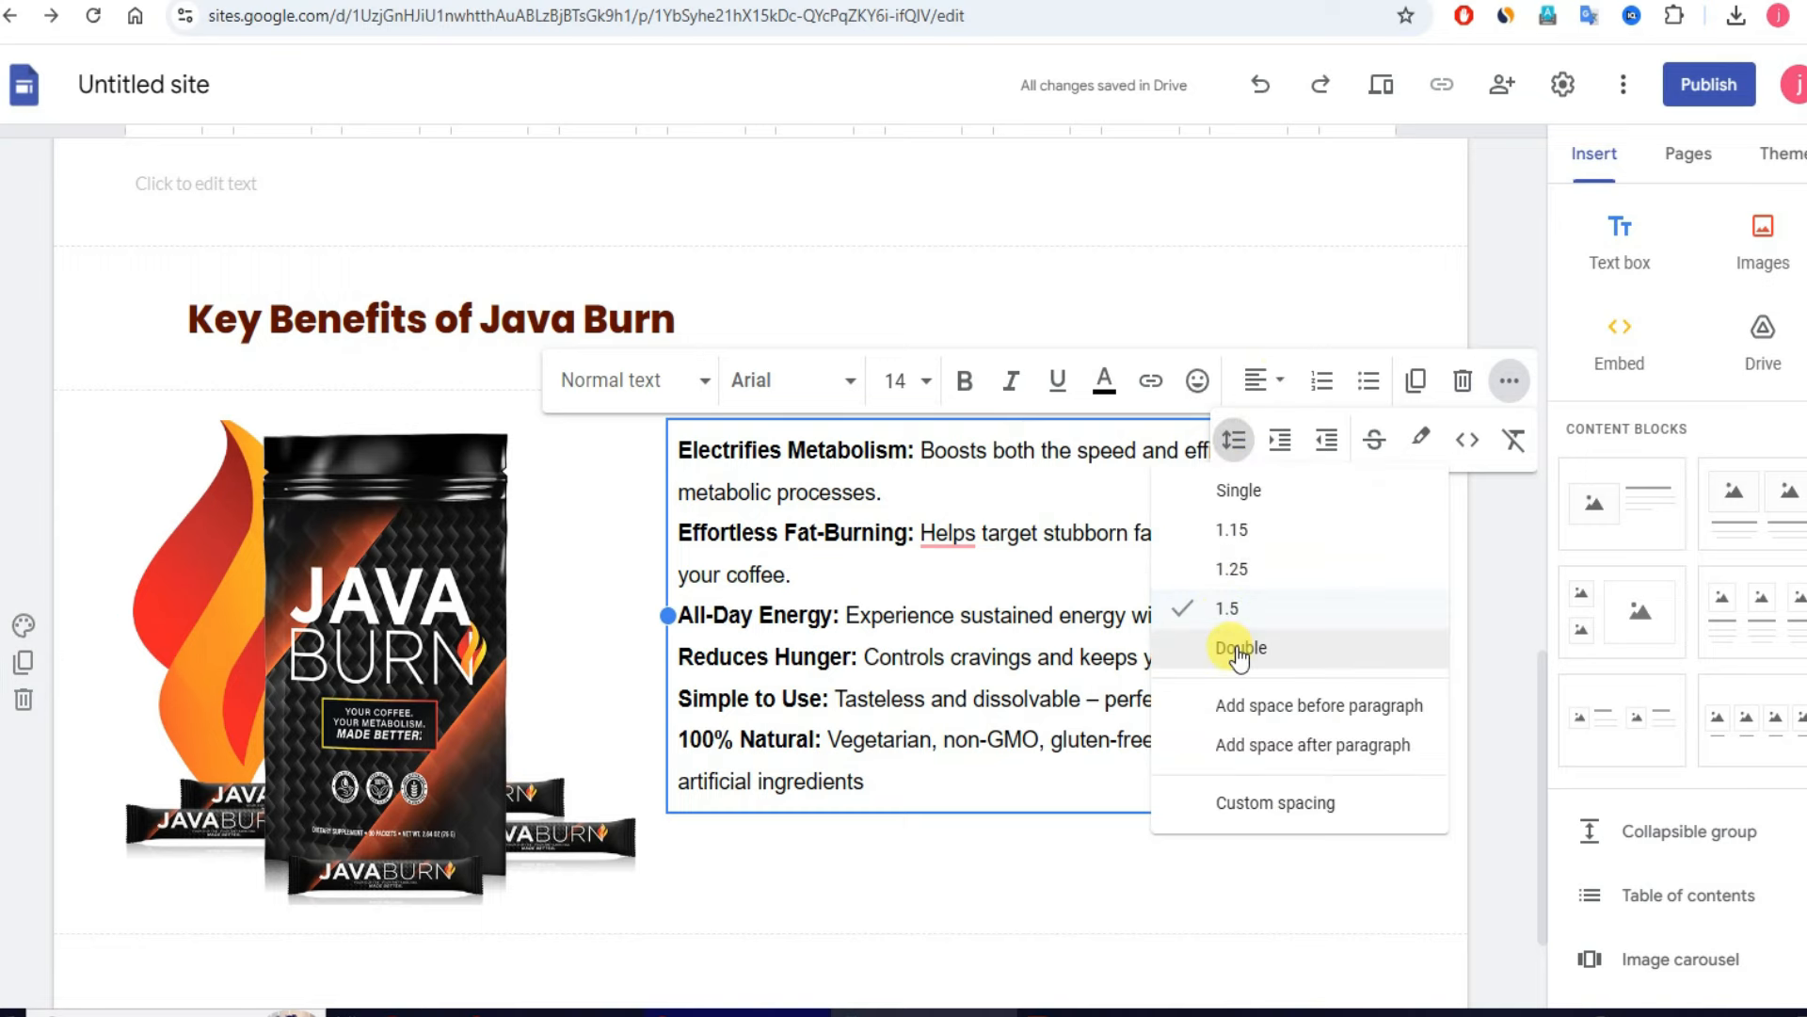
{"action": "left_click", "coordinate": [1235, 647]}
{"action": "left_click", "coordinate": [1448, 586]}
{"action": "scroll", "coordinate": [1250, 560], "scroll_direction": "down", "scroll_amount": 2}
{"action": "scroll", "coordinate": [1250, 560], "scroll_direction": "up", "scroll_amount": 2}
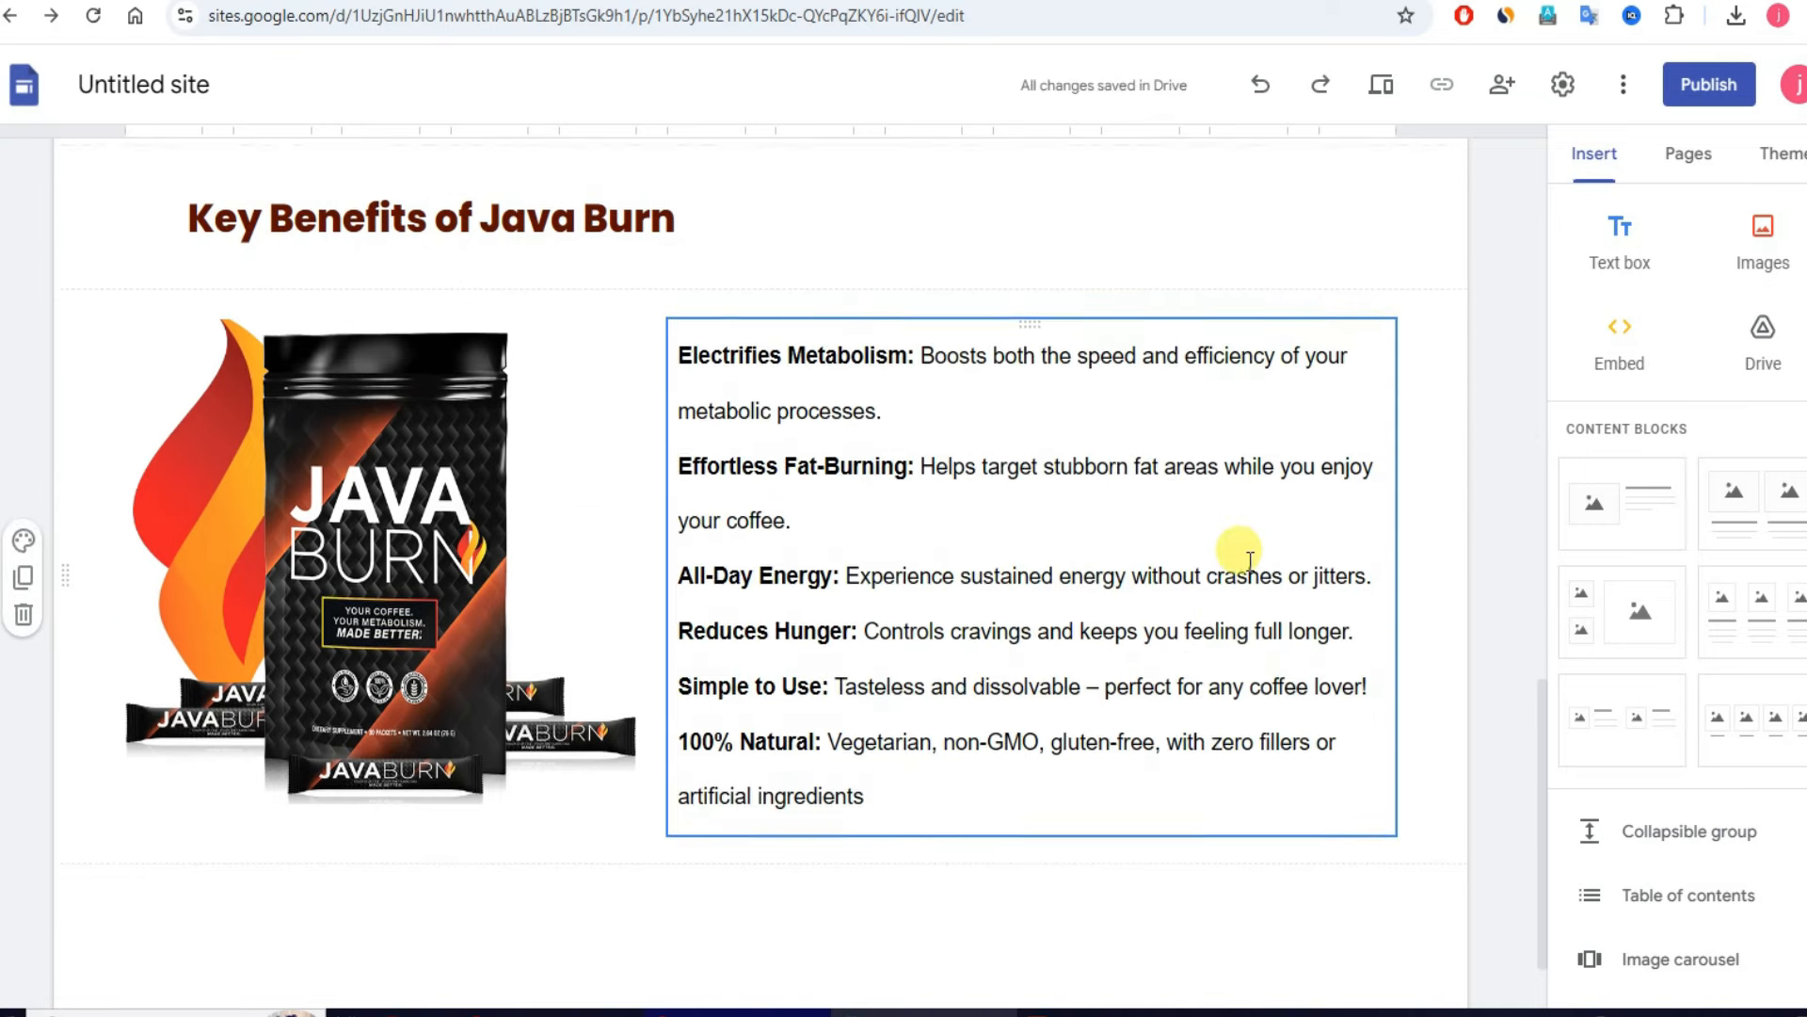
Step: Recolor the bold "Electrifies Metabolism" label to the same dark brownish red as the section headings
{"action": "left_click", "coordinate": [864, 374]}
{"action": "left_click_drag", "start_coordinate": [911, 375], "coordinate": [659, 374]}
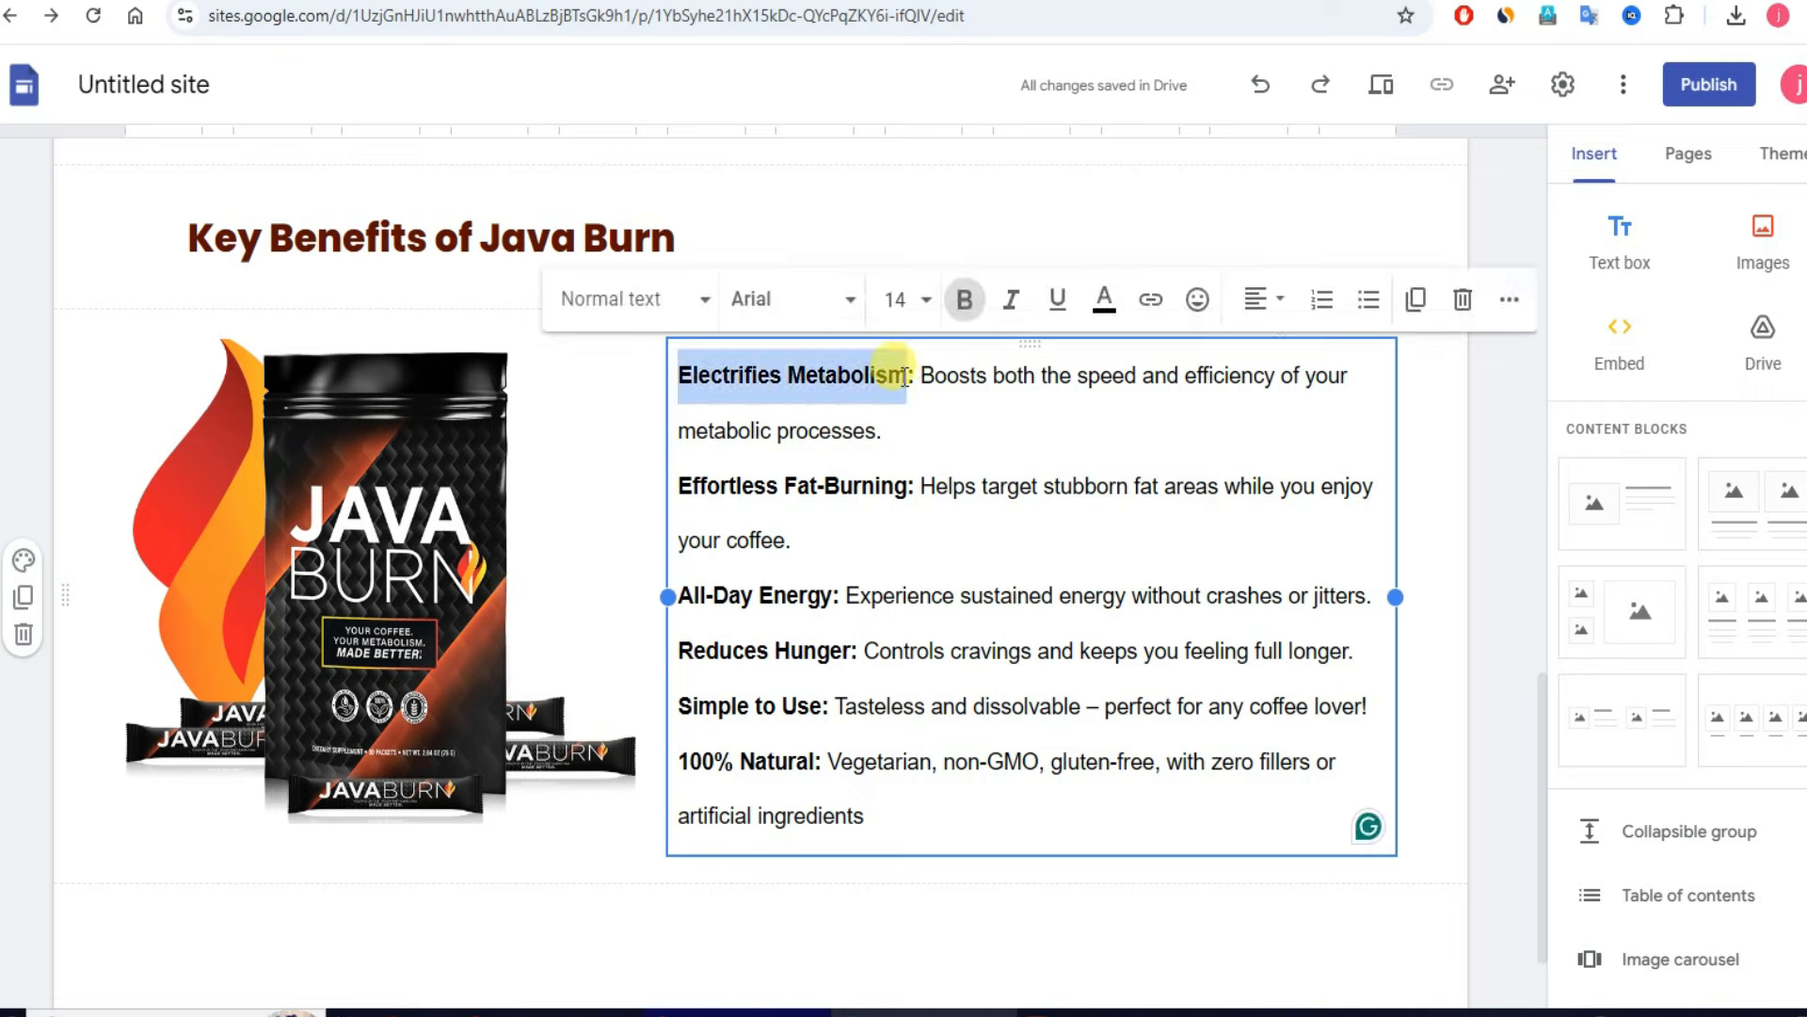
{"action": "left_click", "coordinate": [1104, 299]}
{"action": "left_click", "coordinate": [1063, 626]}
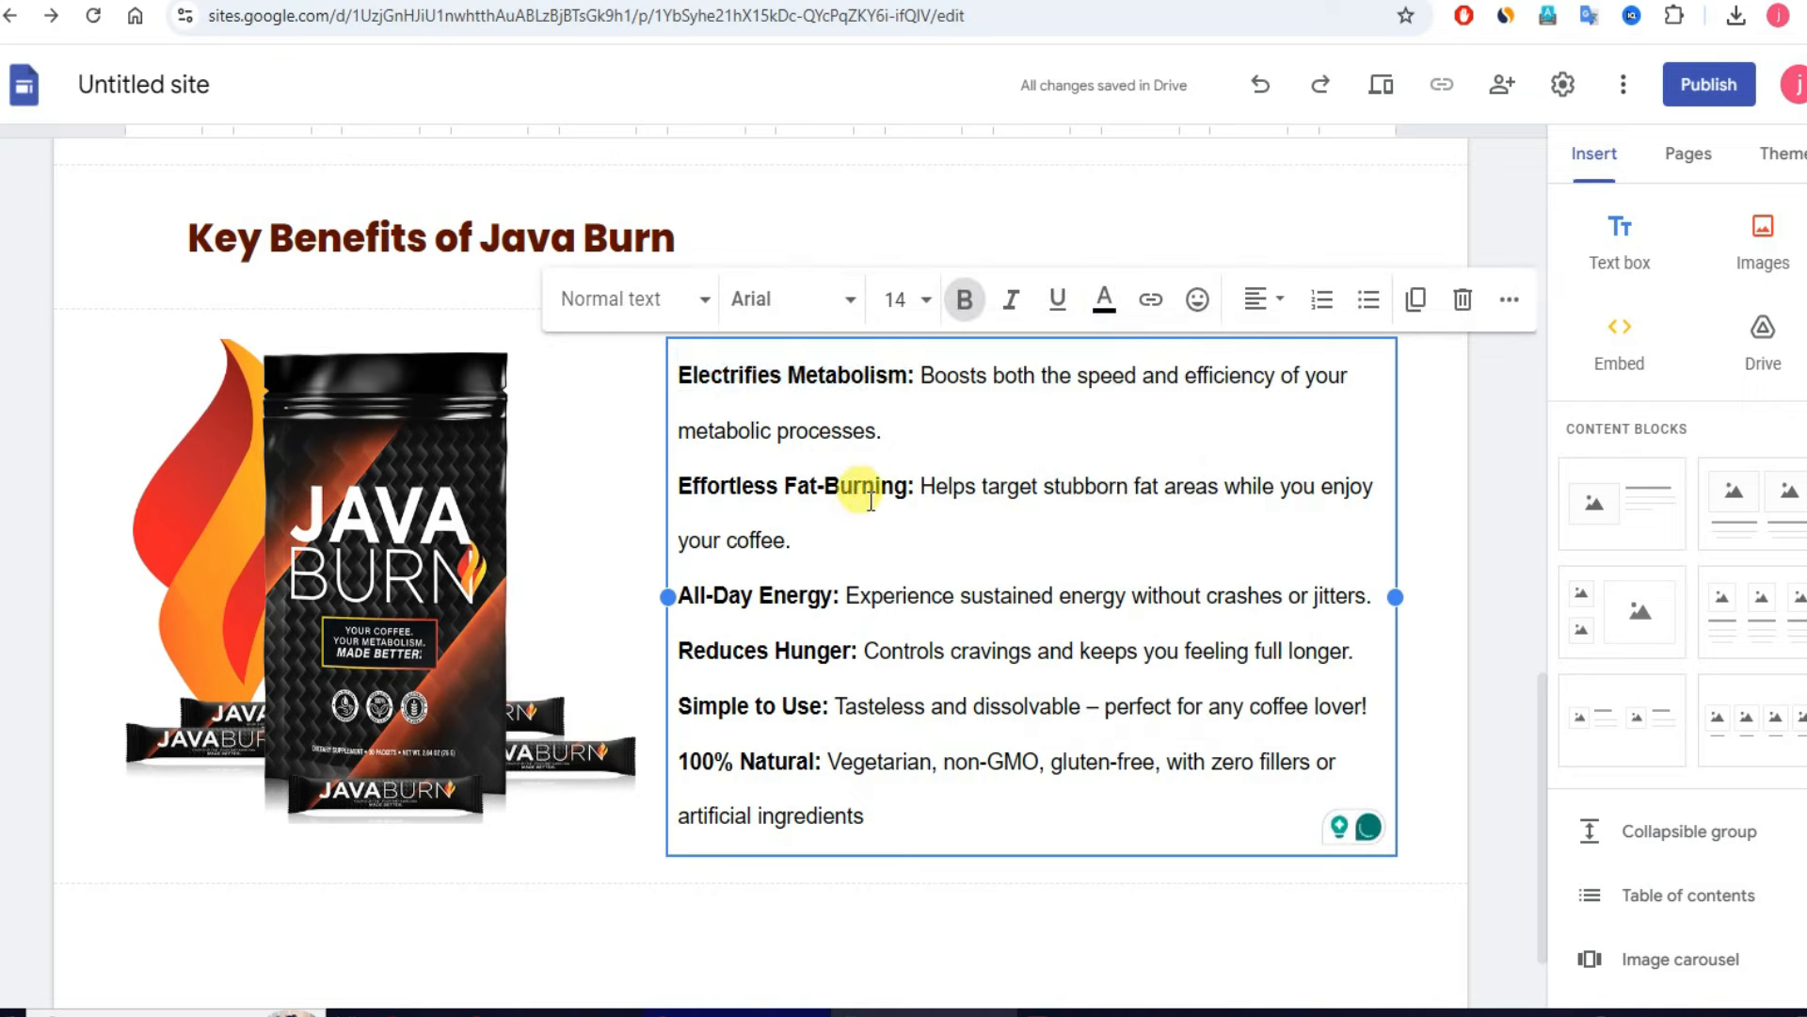
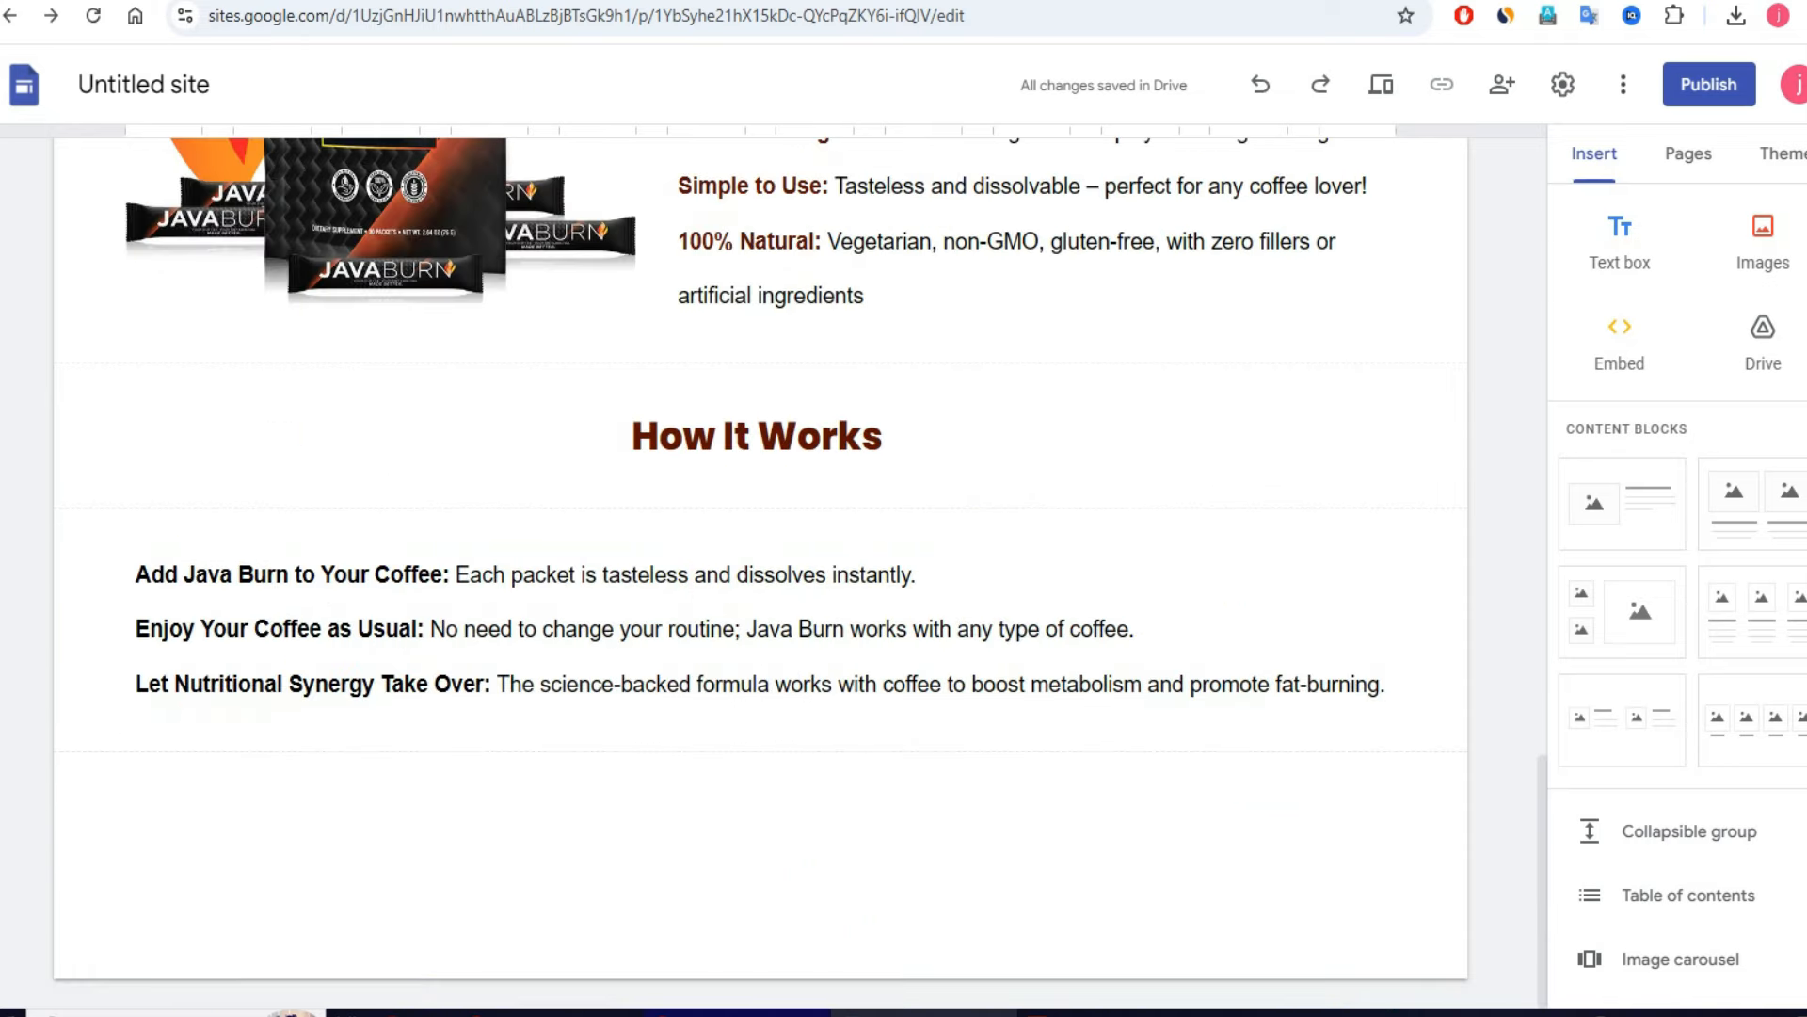
Step: Switch to the ChatGPT draft, select the Section 4 heading "The Java Burn Advantage", and look ahead to Section 5
{"action": "left_click", "coordinate": [828, 1]}
{"action": "scroll", "coordinate": [924, 541], "scroll_direction": "down", "scroll_amount": 4}
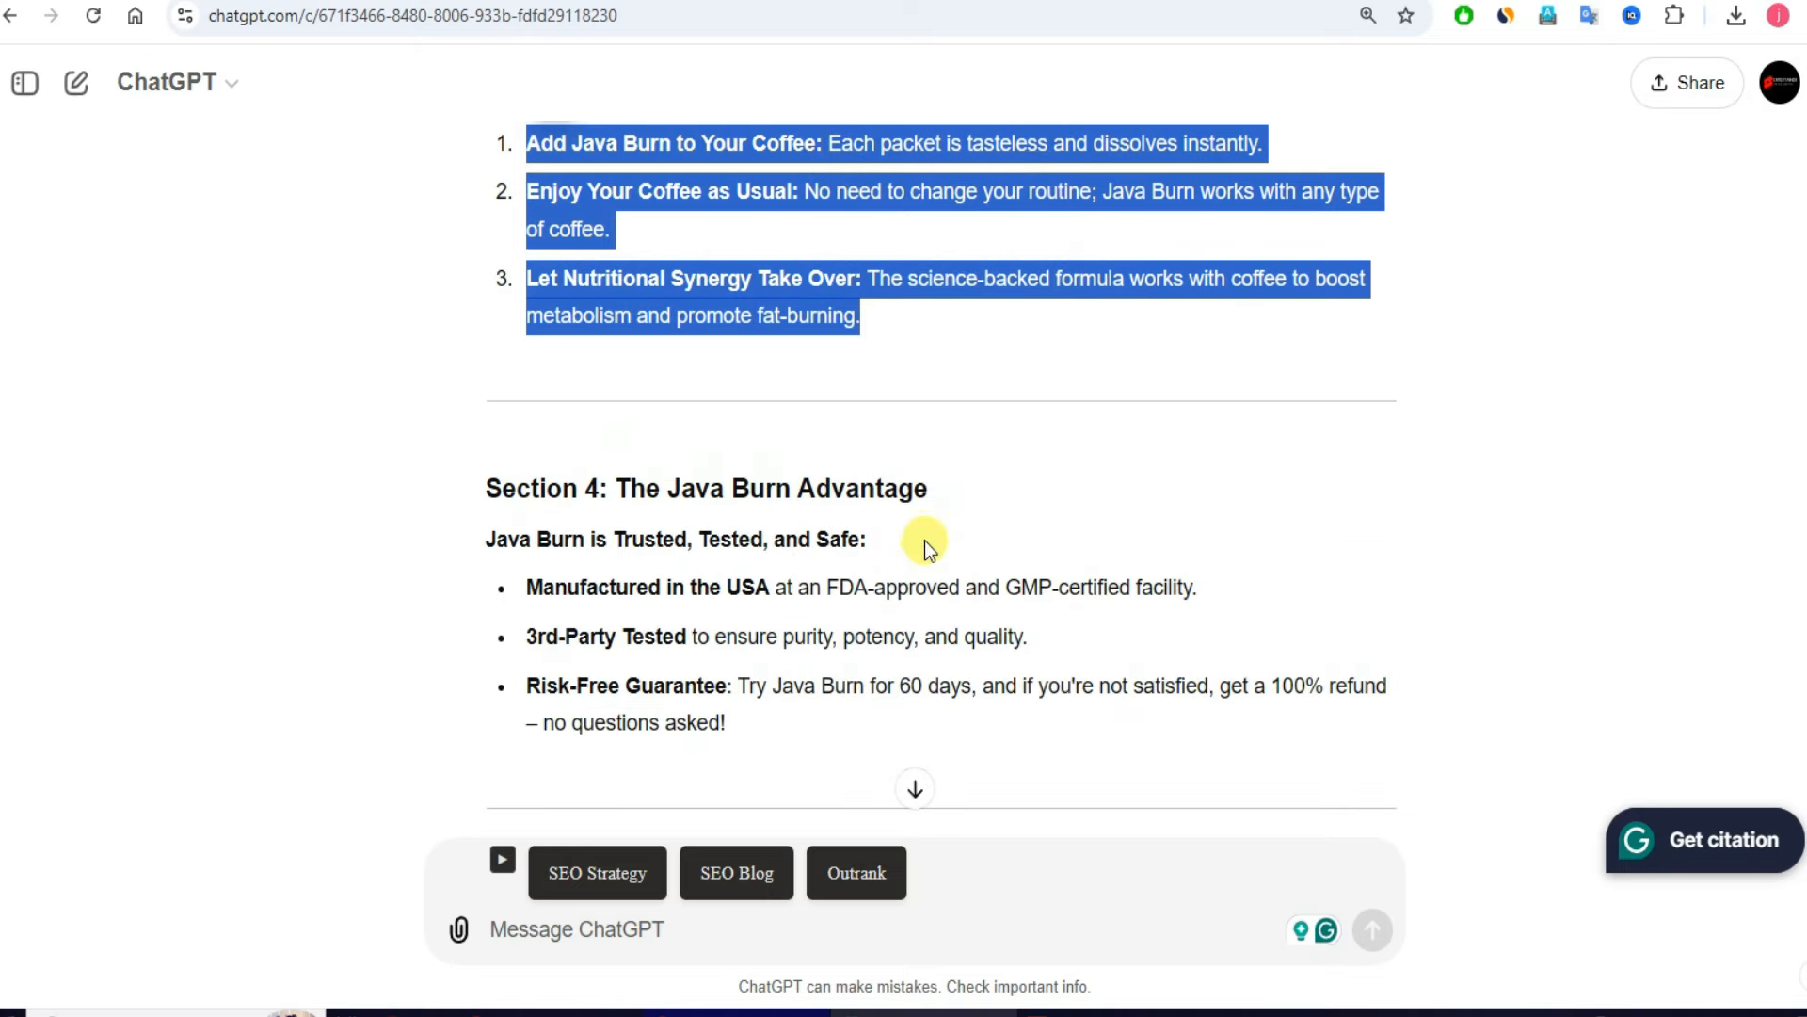
{"action": "left_click_drag", "start_coordinate": [617, 487], "coordinate": [951, 495]}
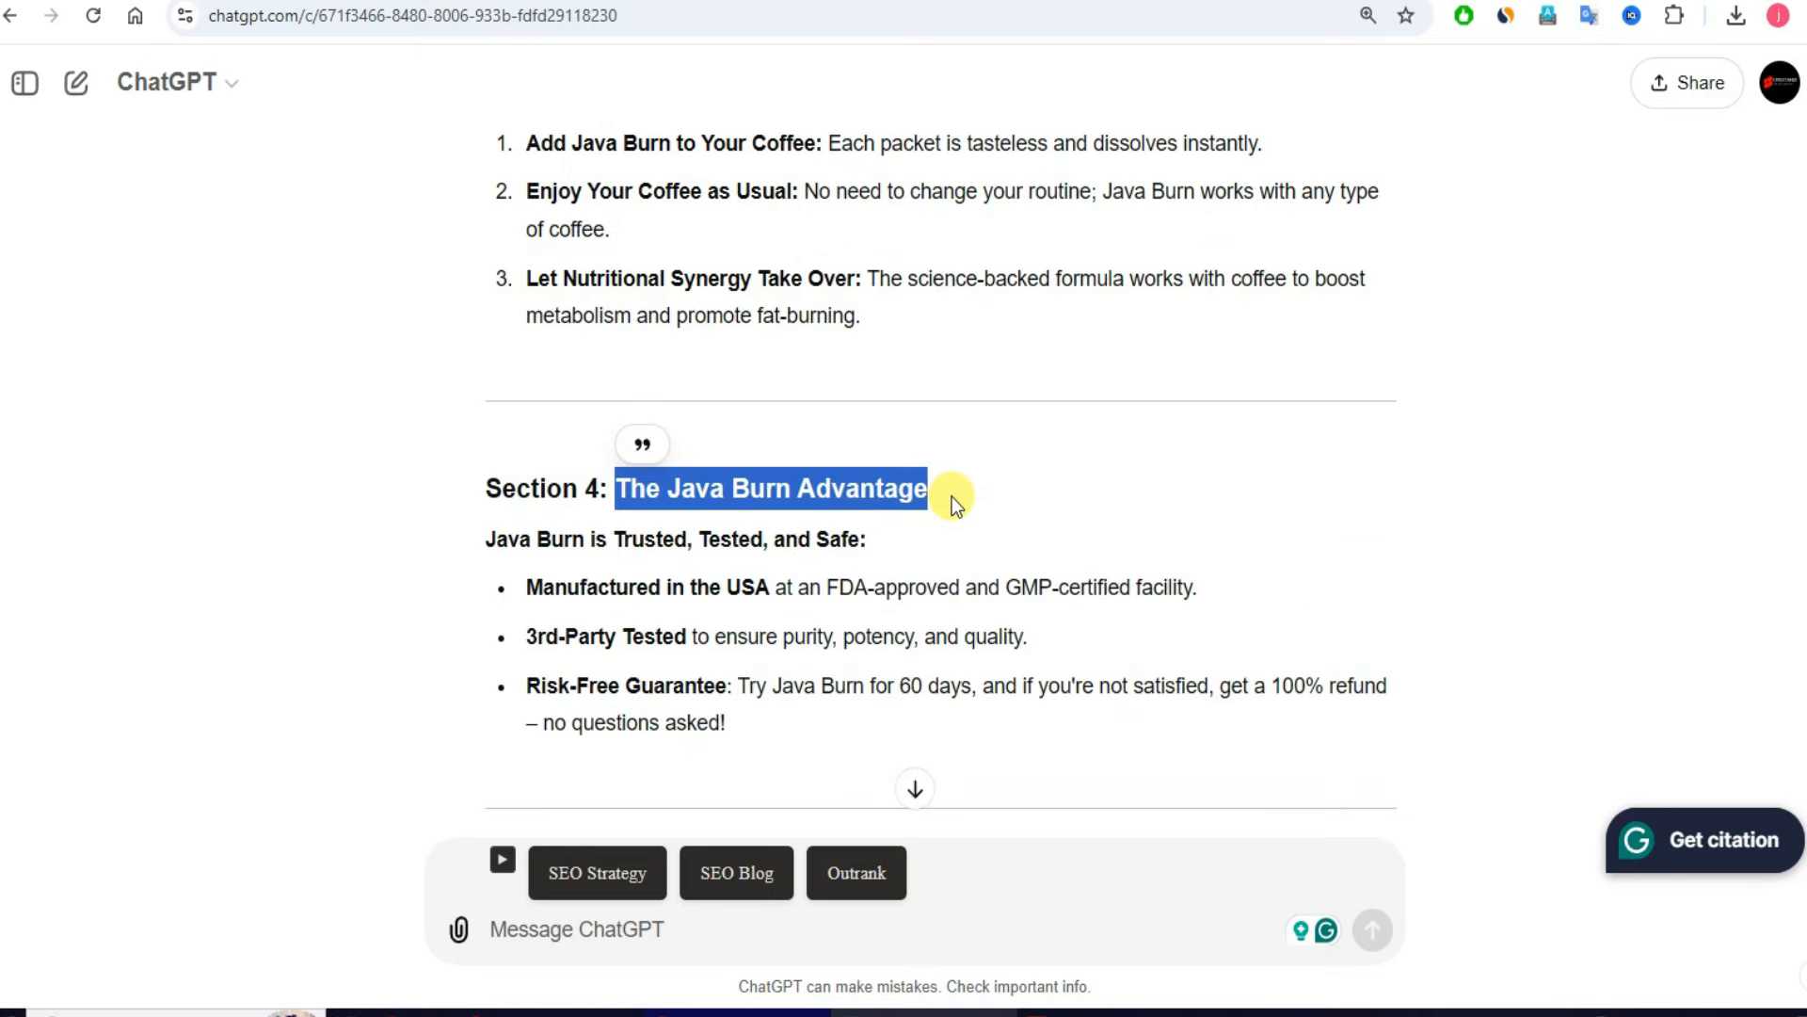
{"action": "scroll", "coordinate": [949, 494], "scroll_direction": "down", "scroll_amount": 4}
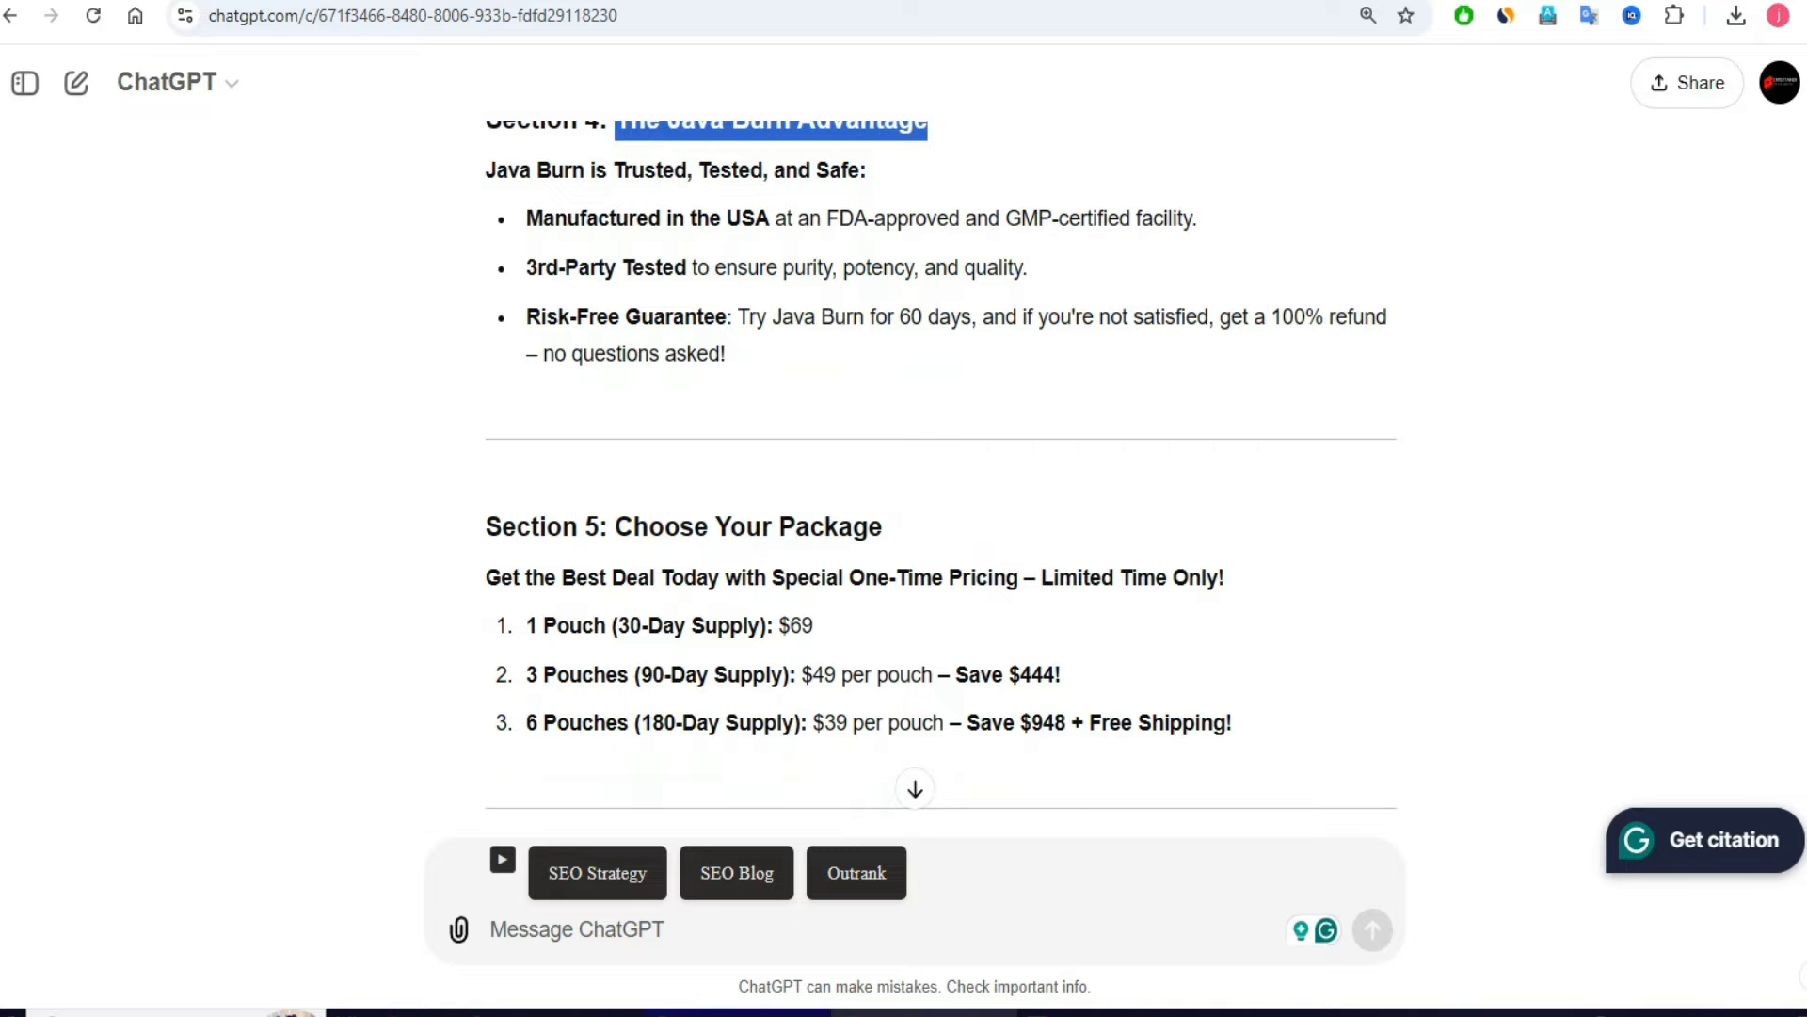
Step: Return to the Google Sites page, preview it at desktop size from the title to How It Works, and close the preview
{"action": "key", "text": "ctrl+Tab"}
{"action": "key", "text": "ctrl+Tab"}
{"action": "scroll", "coordinate": [1029, 584], "scroll_direction": "up", "scroll_amount": 10}
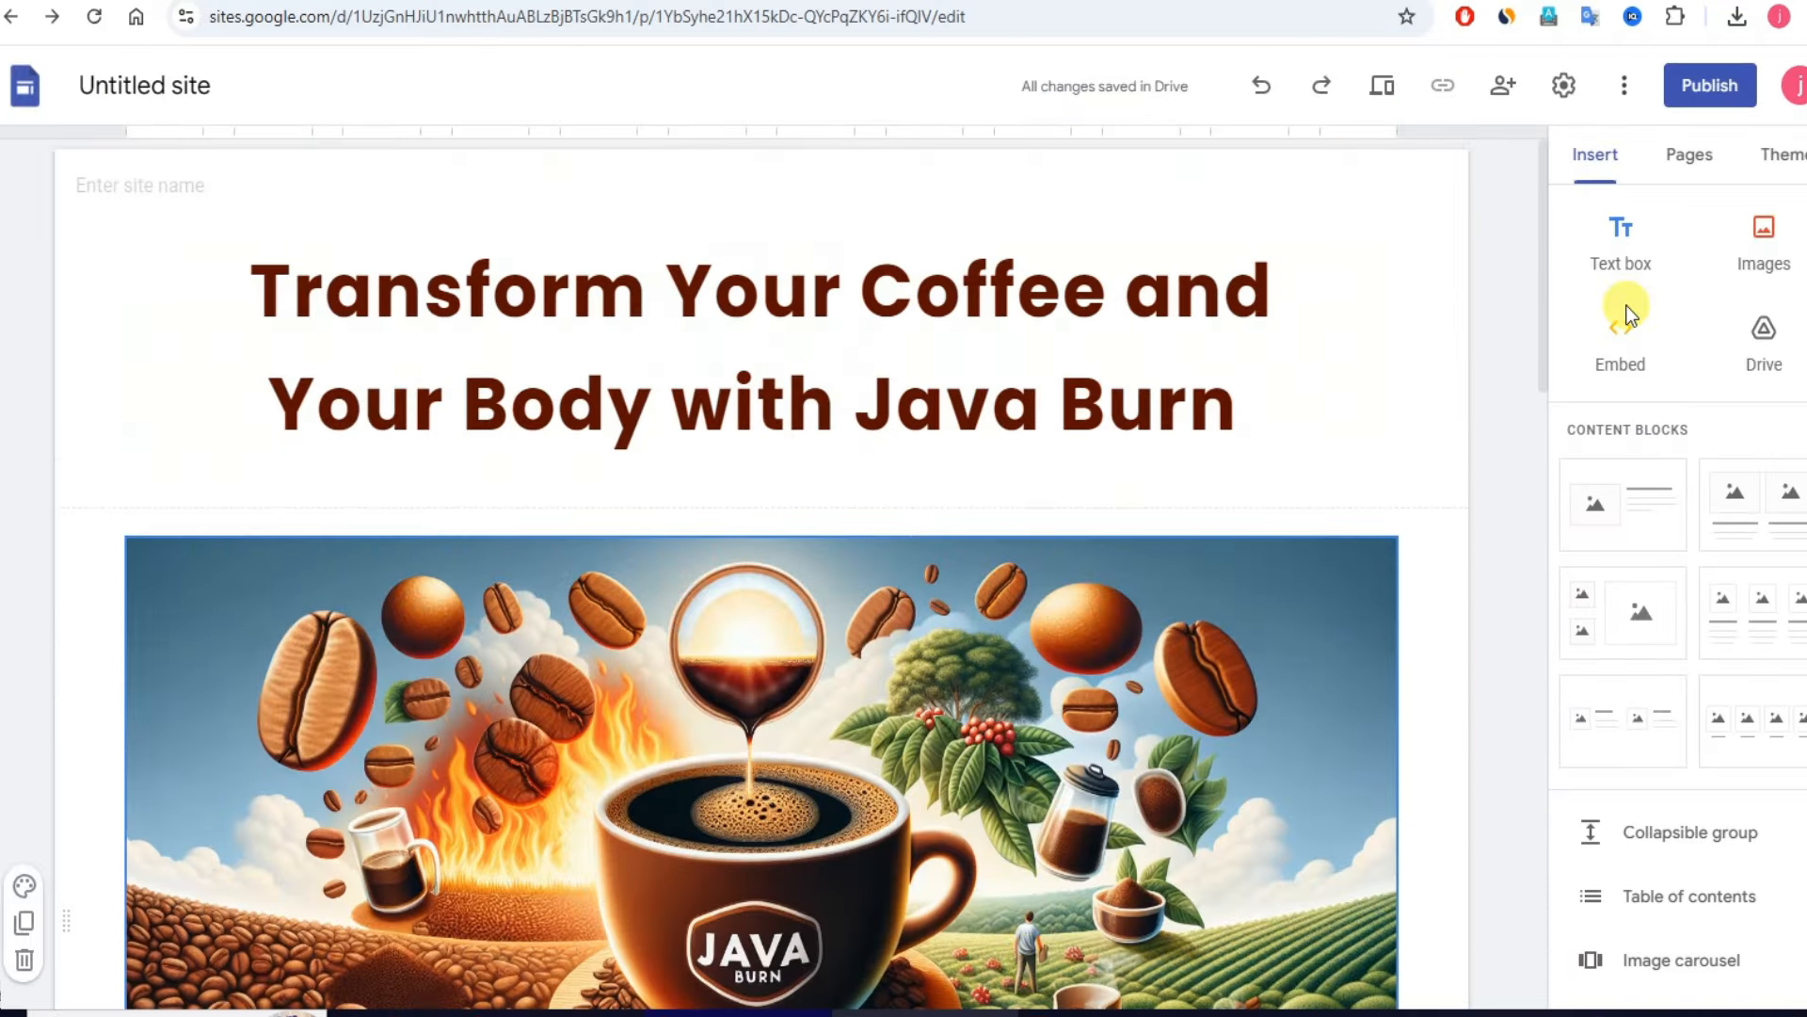
{"action": "left_click", "coordinate": [1379, 86]}
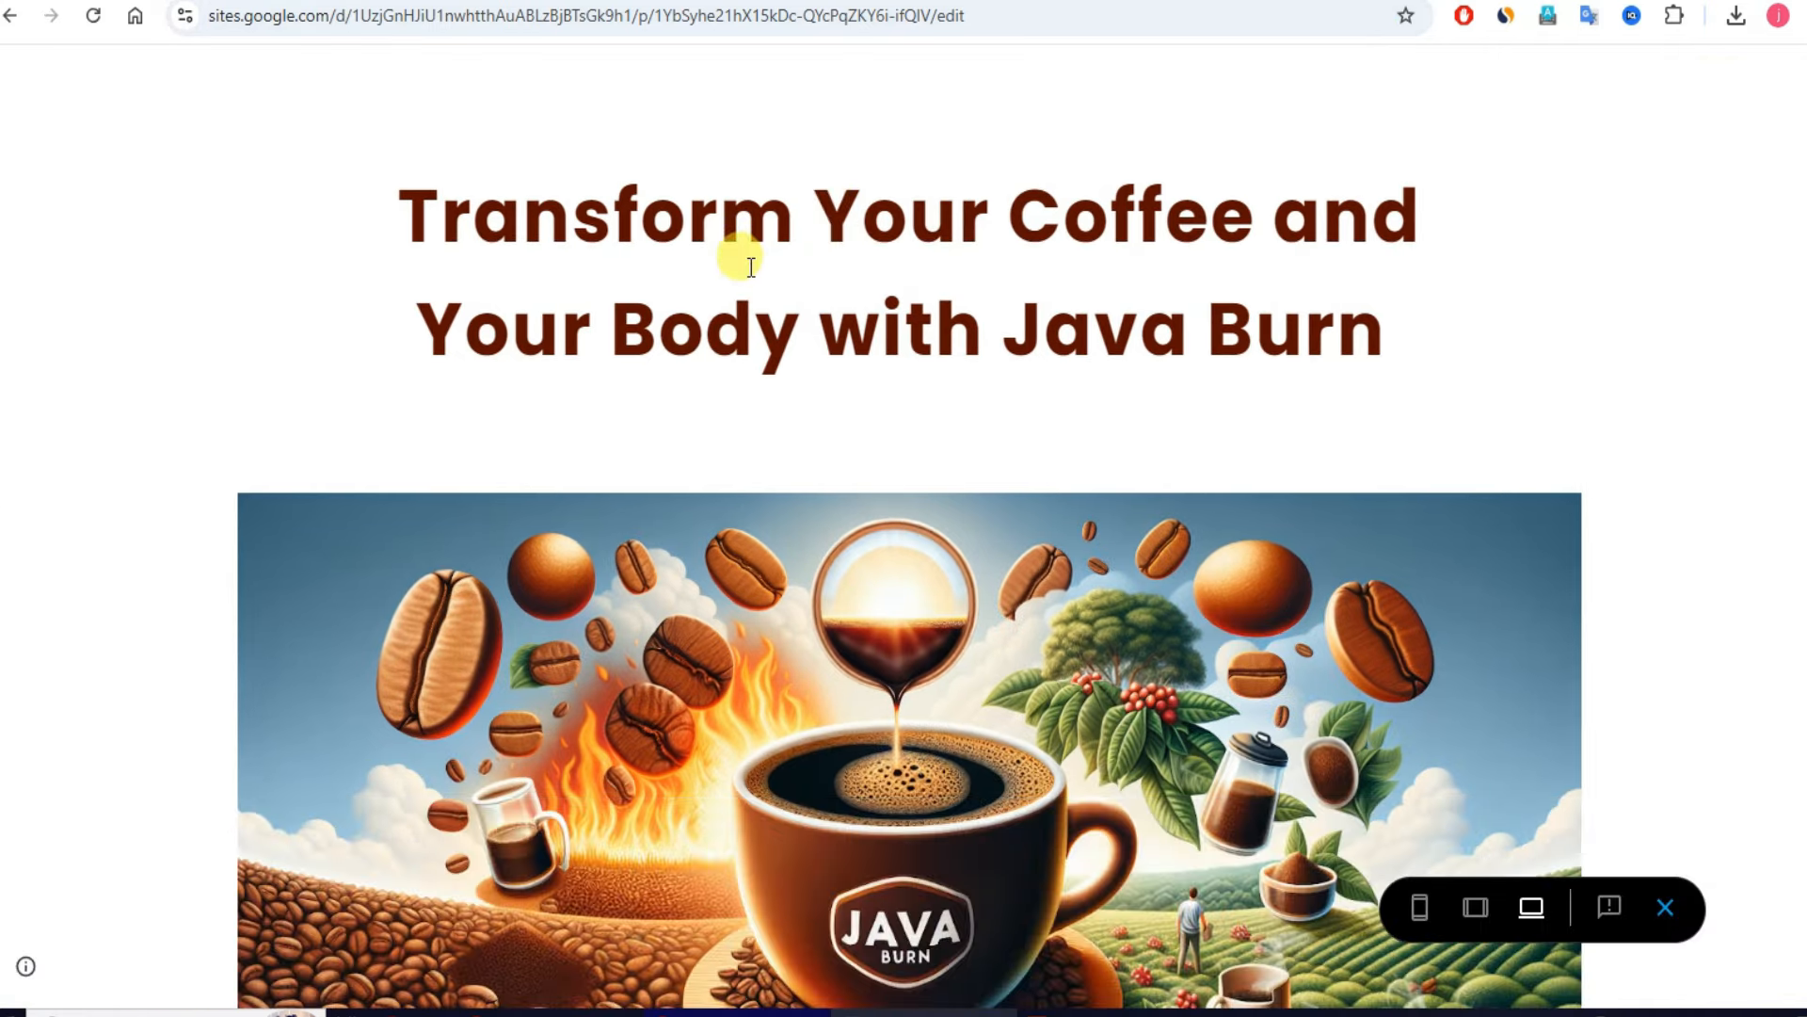
{"action": "scroll", "coordinate": [748, 267], "scroll_direction": "down", "scroll_amount": 10}
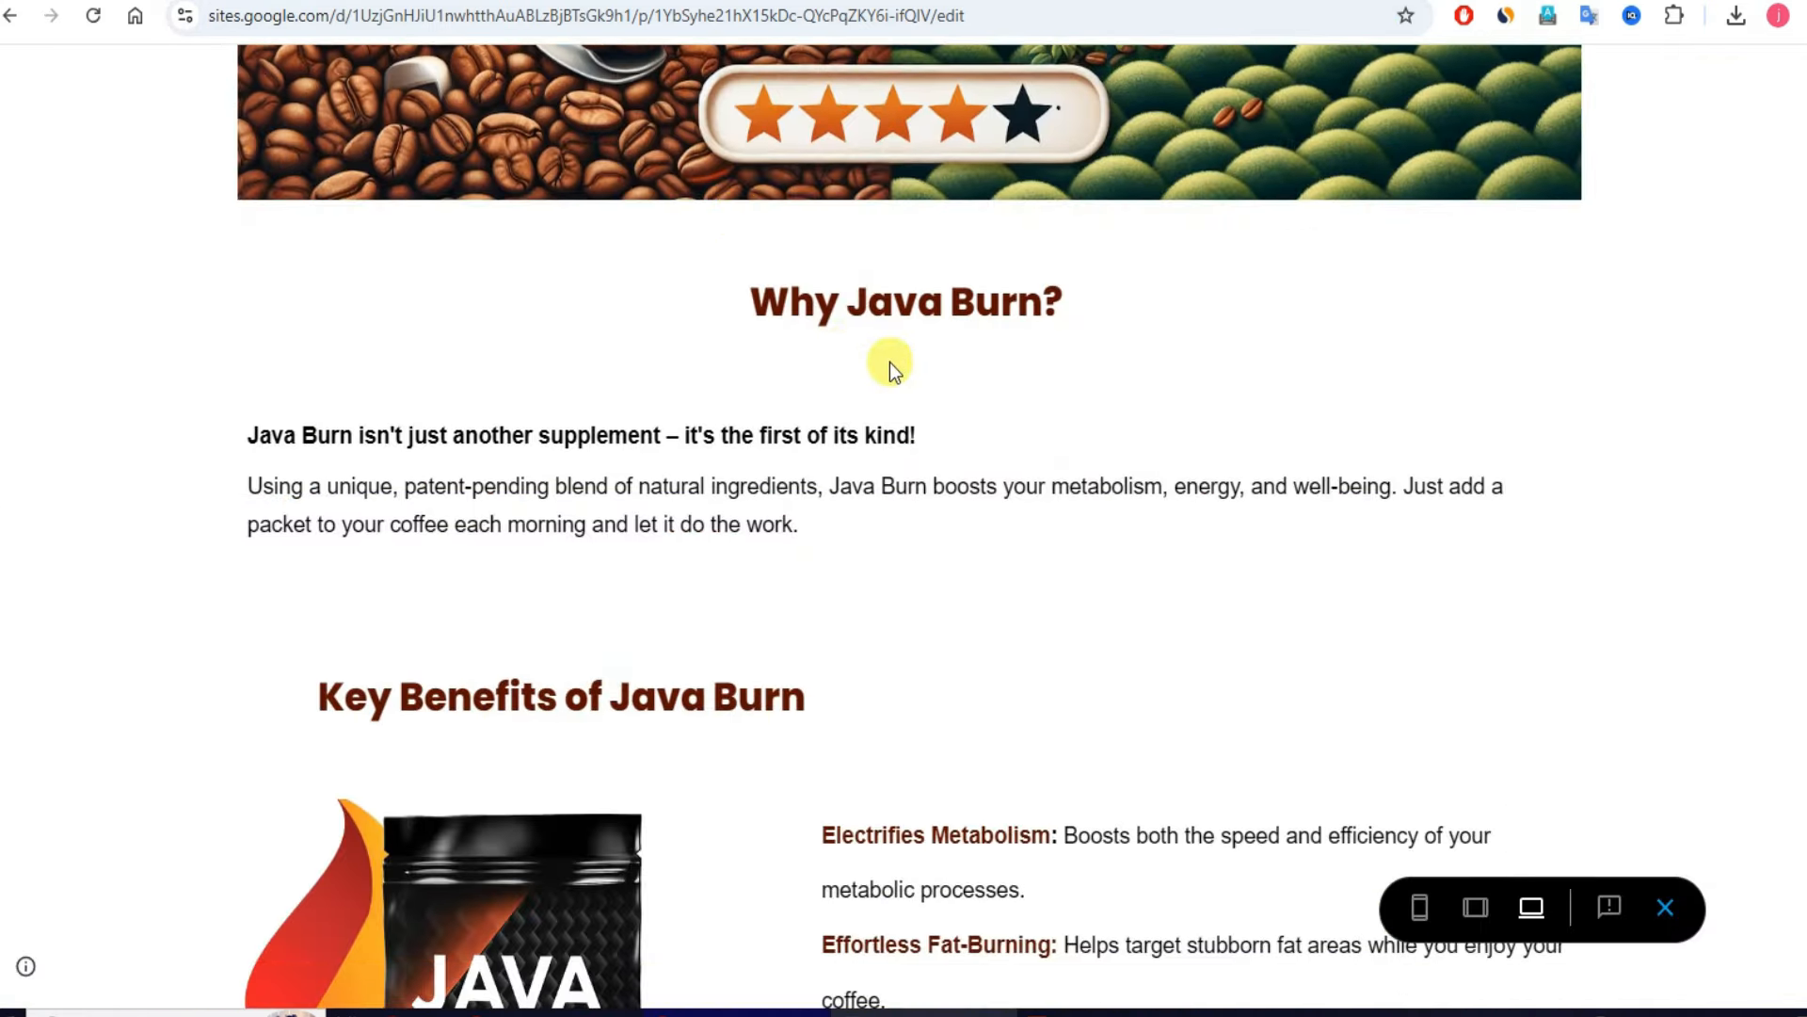
{"action": "scroll", "coordinate": [781, 382], "scroll_direction": "down", "scroll_amount": 3}
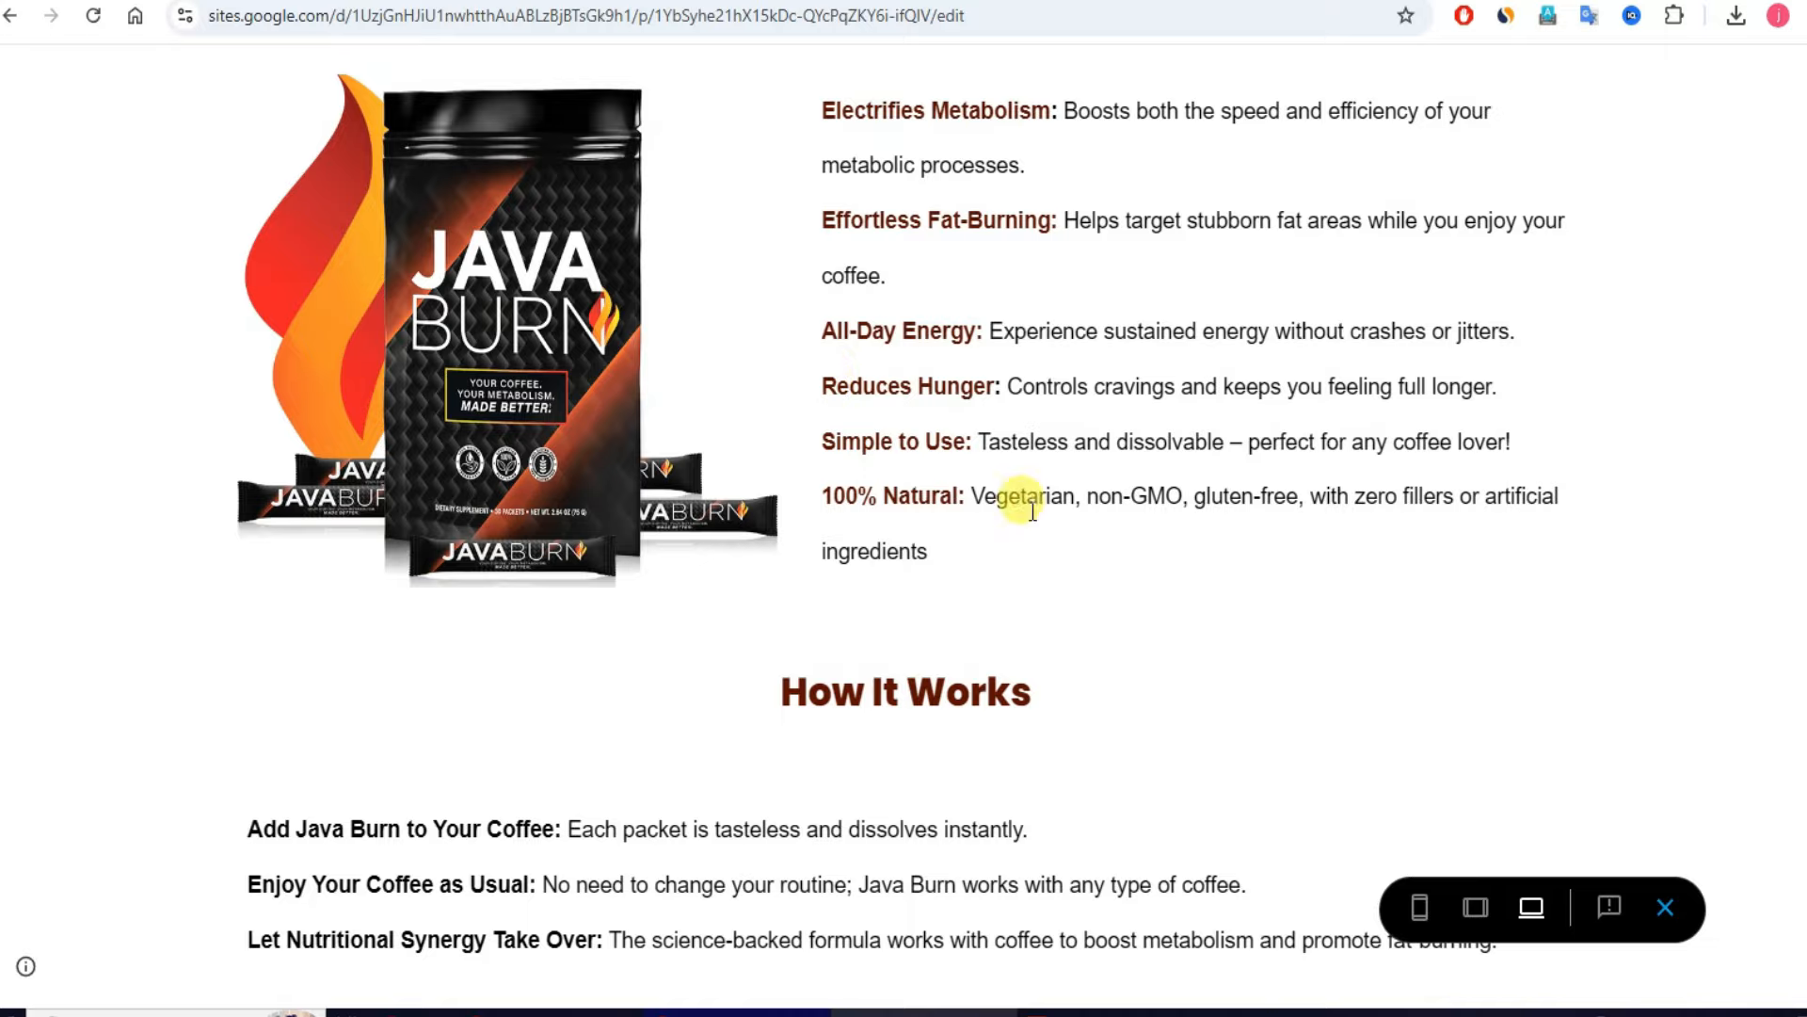
{"action": "scroll", "coordinate": [866, 668], "scroll_direction": "up", "scroll_amount": 15}
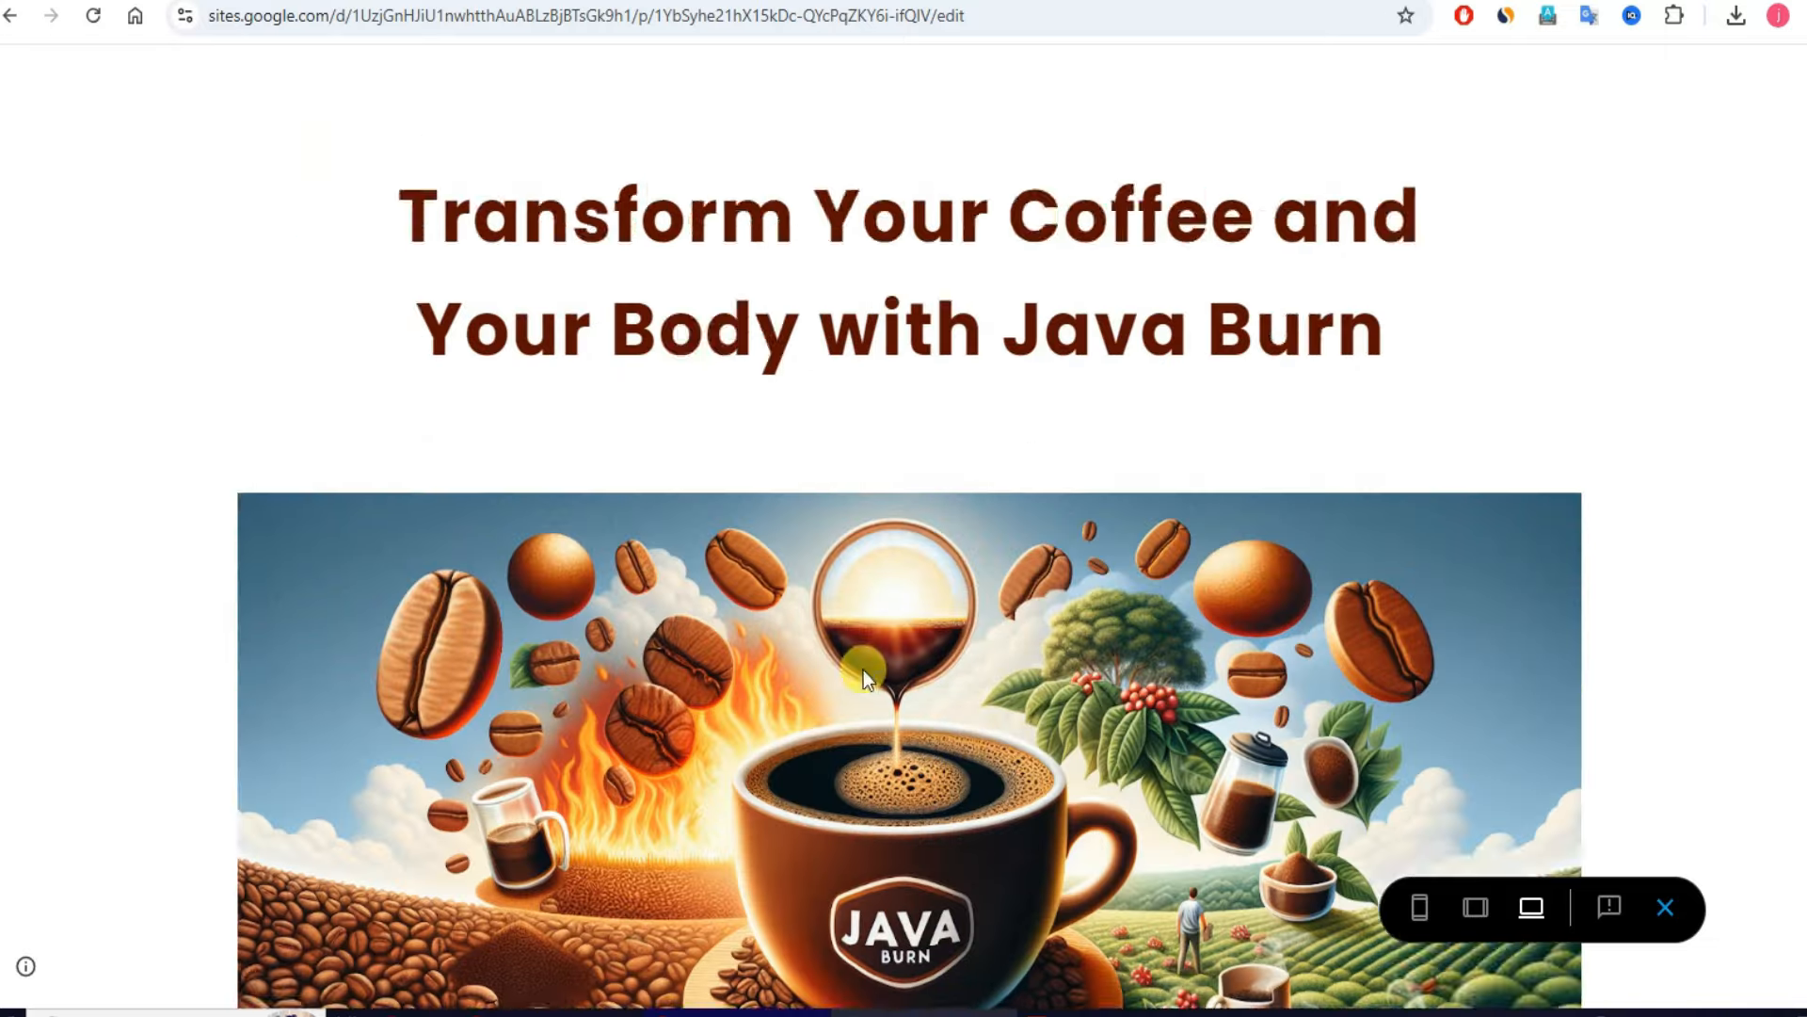
{"action": "scroll", "coordinate": [862, 669], "scroll_direction": "down", "scroll_amount": 13}
{"action": "scroll", "coordinate": [860, 668], "scroll_direction": "up", "scroll_amount": 13}
{"action": "scroll", "coordinate": [861, 668], "scroll_direction": "down", "scroll_amount": 13}
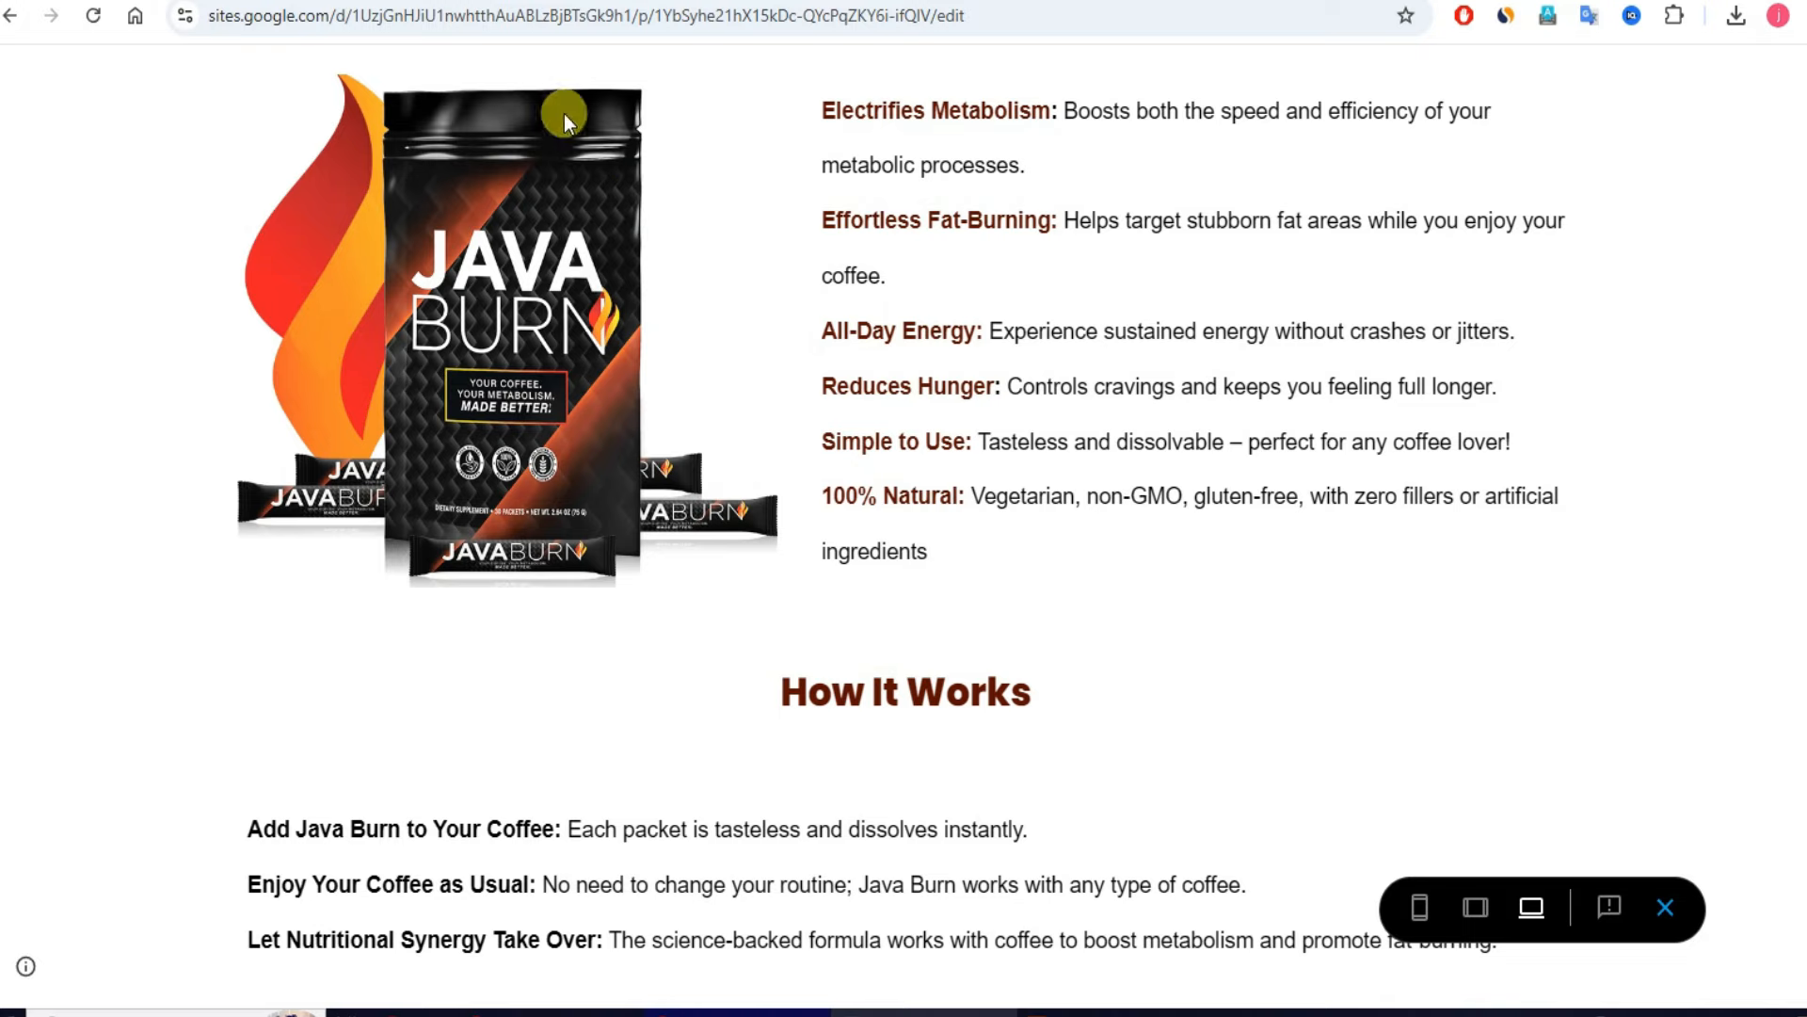
{"action": "left_click", "coordinate": [1665, 906]}
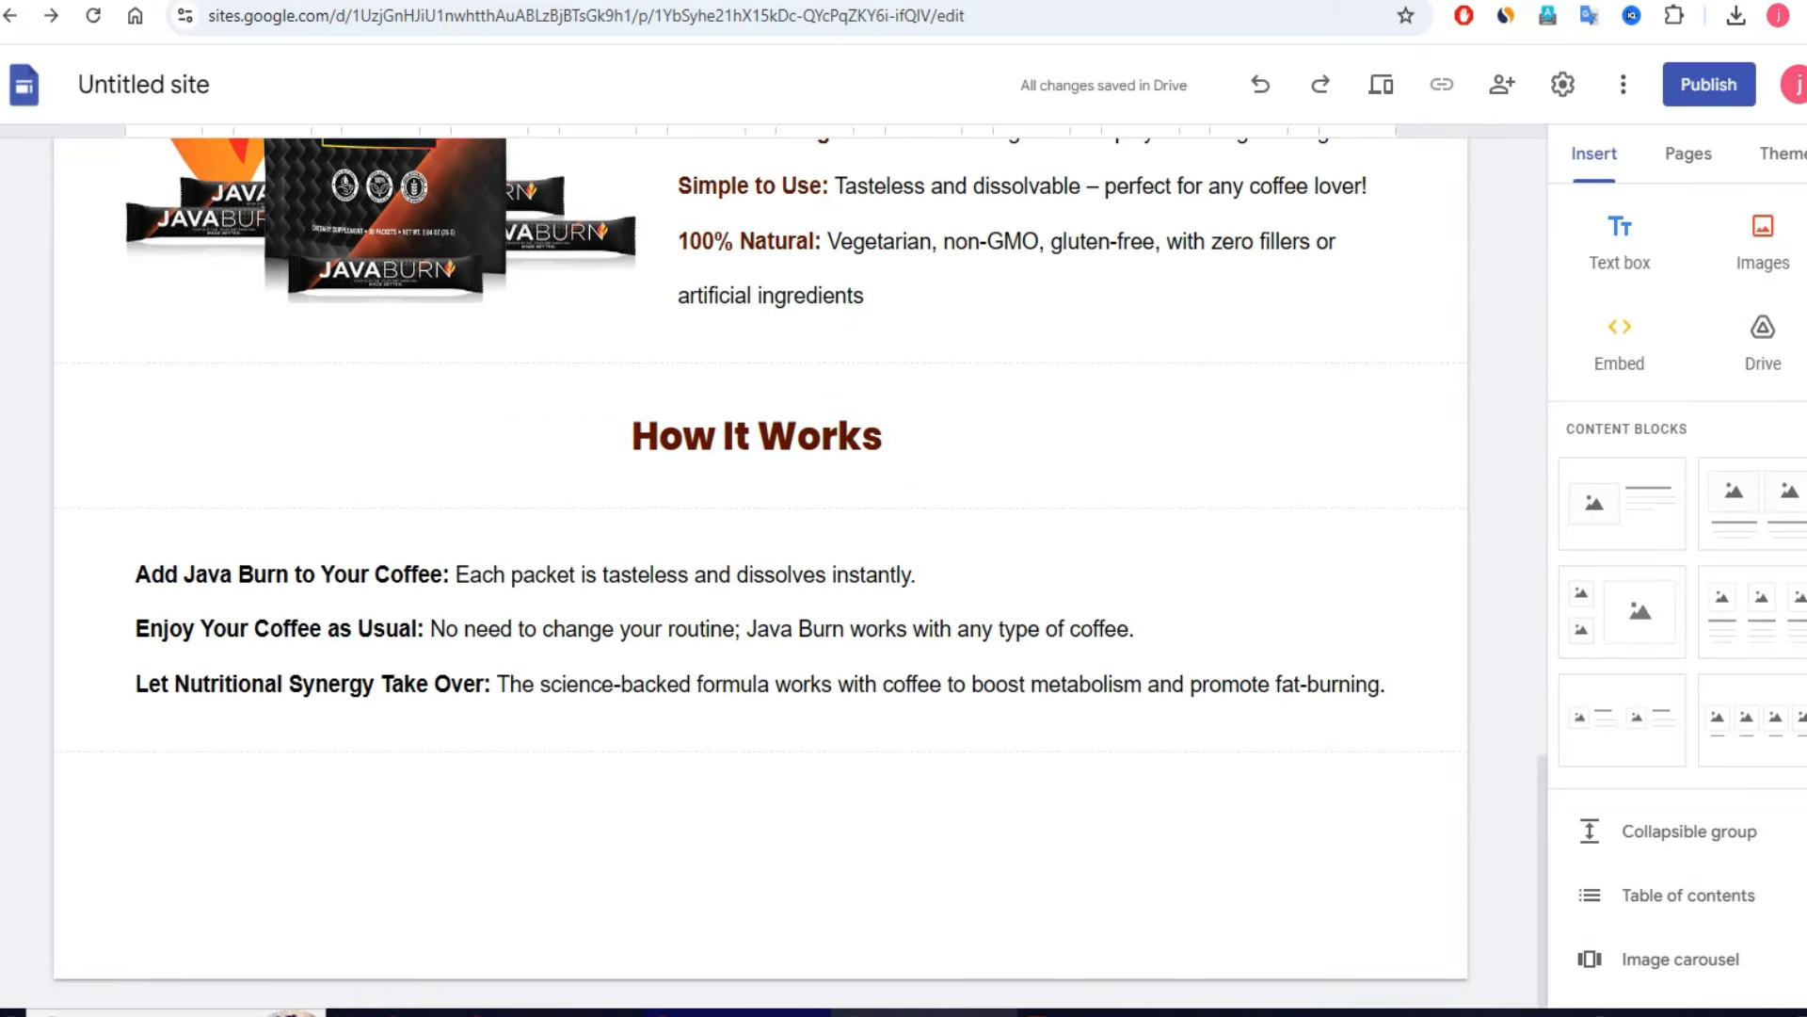
Step: Switch to the ChatGPT draft, review its remaining sections, and select the Section 4 heading "The Java Burn Advantage"
{"action": "key", "text": "ctrl+Tab"}
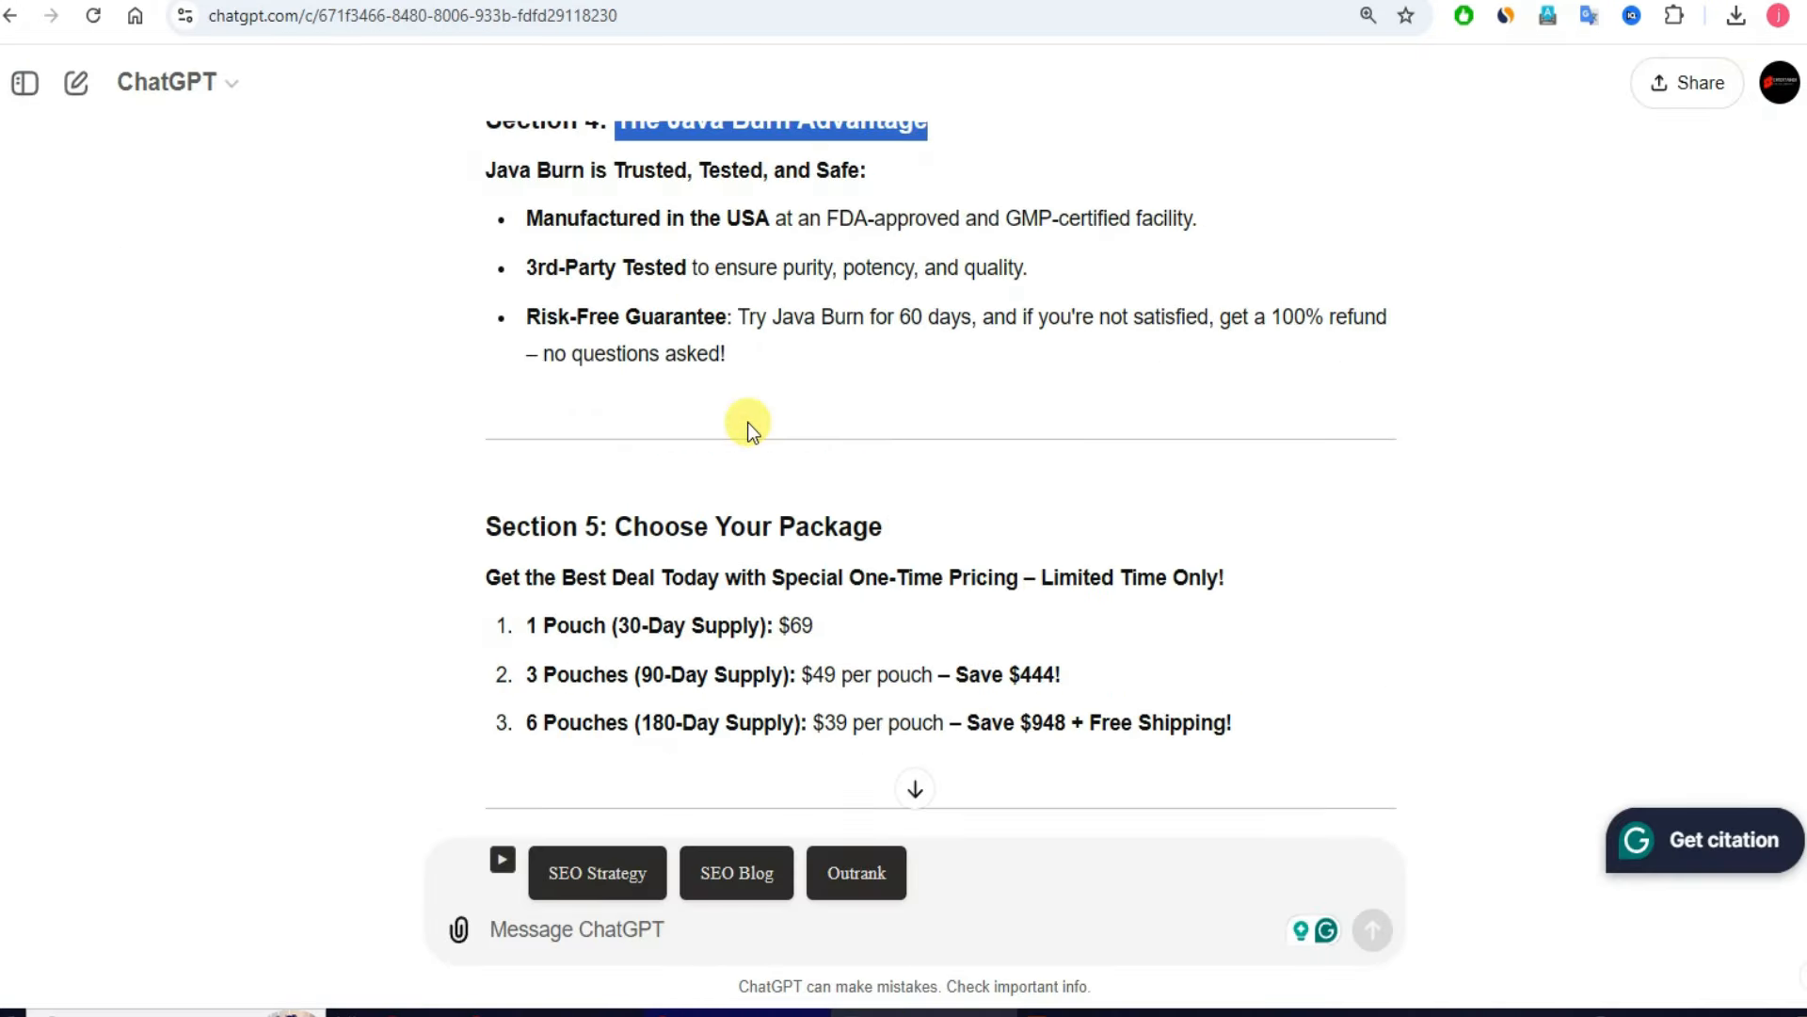
{"action": "scroll", "coordinate": [741, 414], "scroll_direction": "up", "scroll_amount": 4}
{"action": "left_click", "coordinate": [697, 535]}
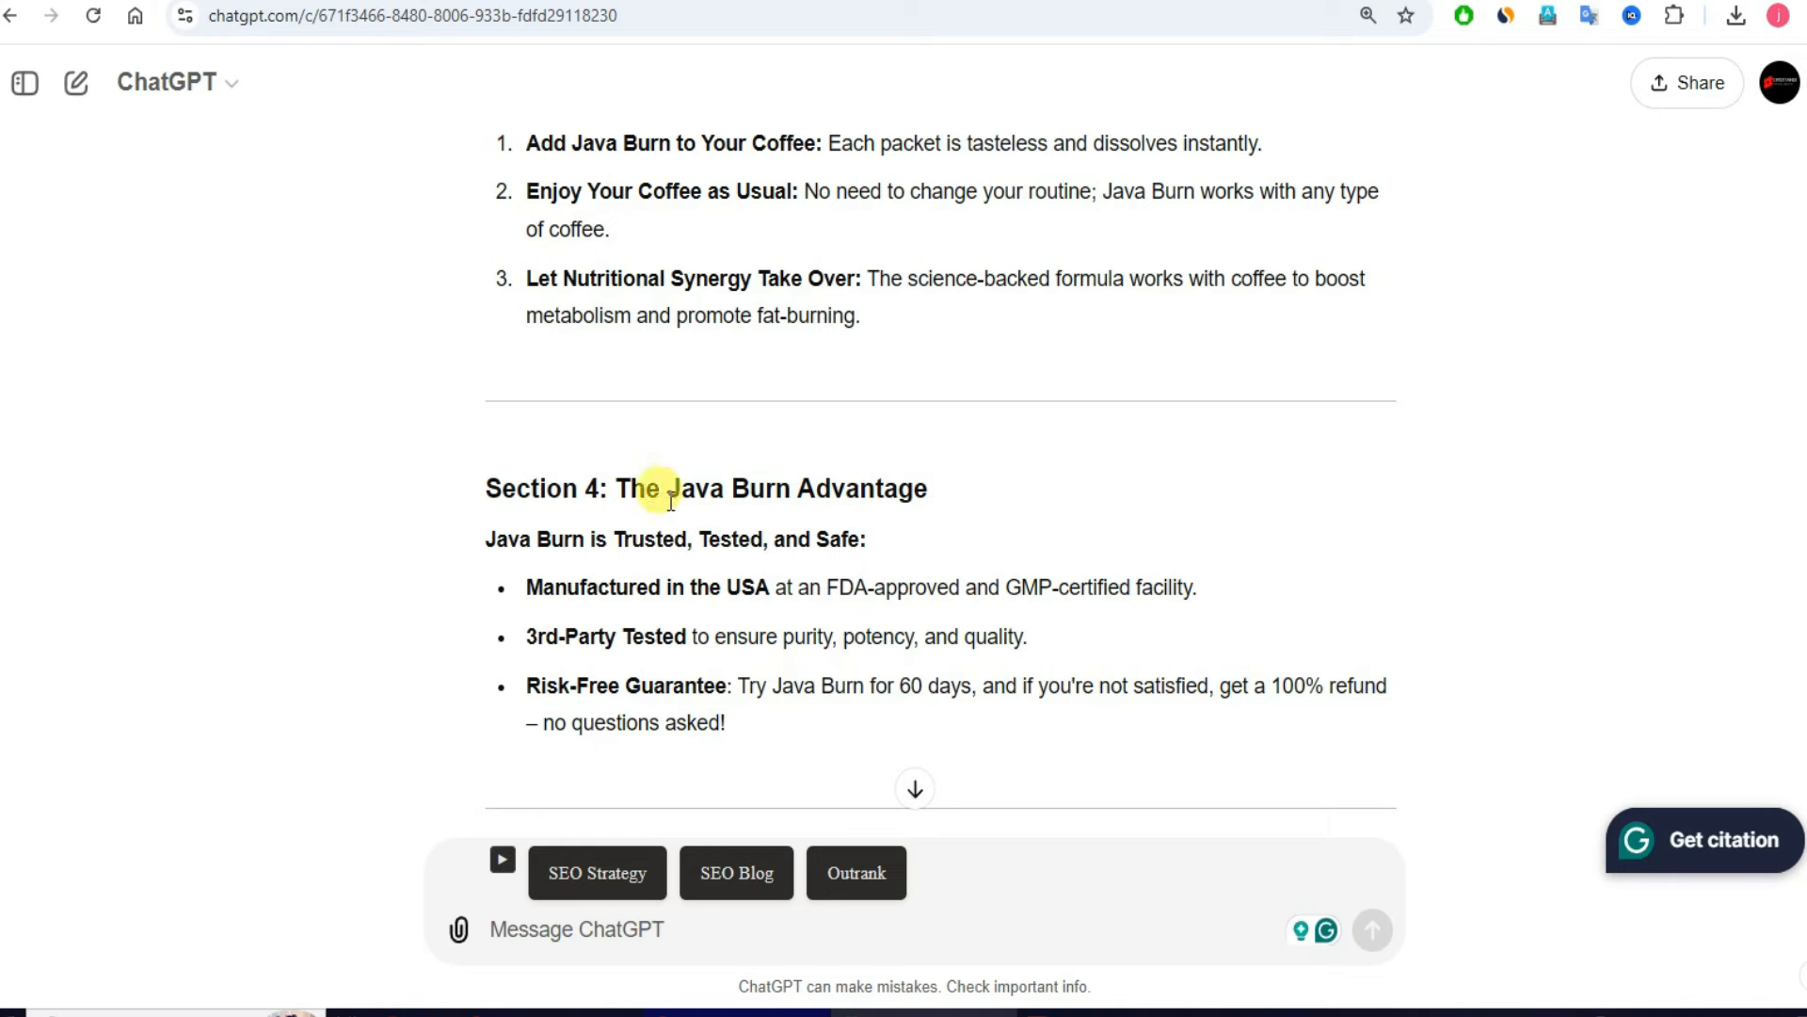
{"action": "scroll", "coordinate": [847, 475], "scroll_direction": "down", "scroll_amount": 8}
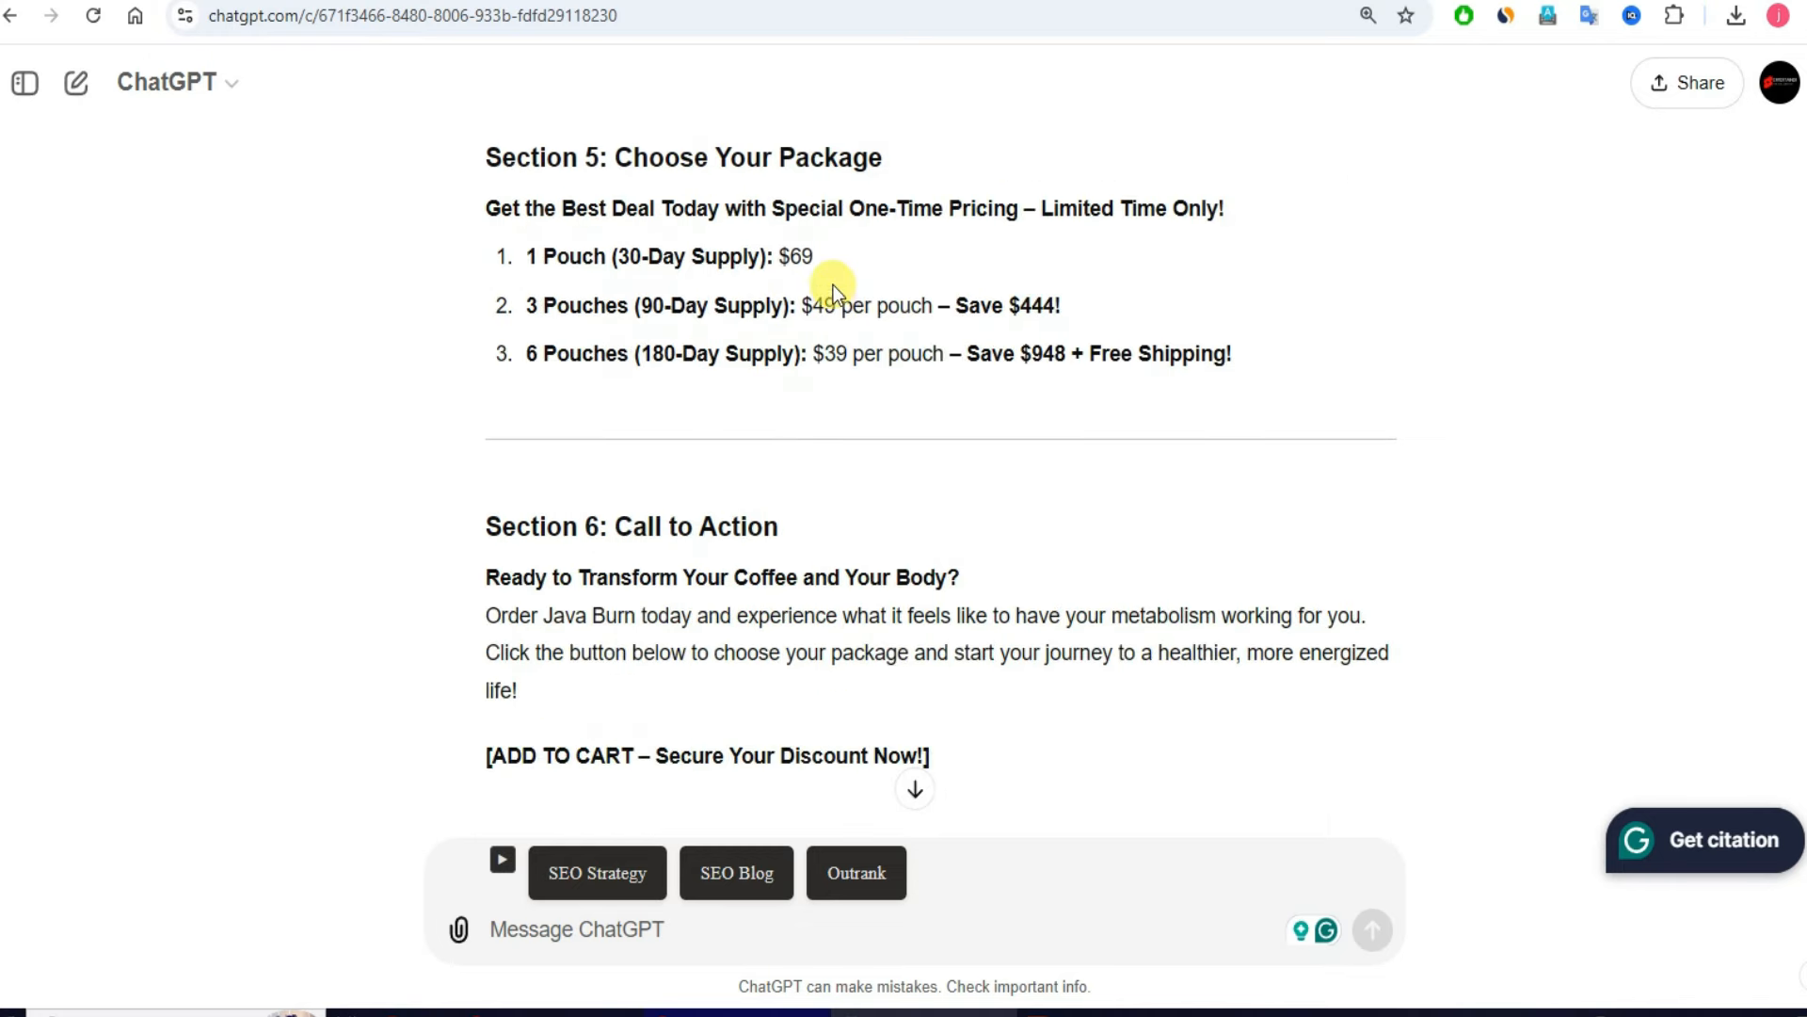
{"action": "scroll", "coordinate": [833, 292], "scroll_direction": "down", "scroll_amount": 12}
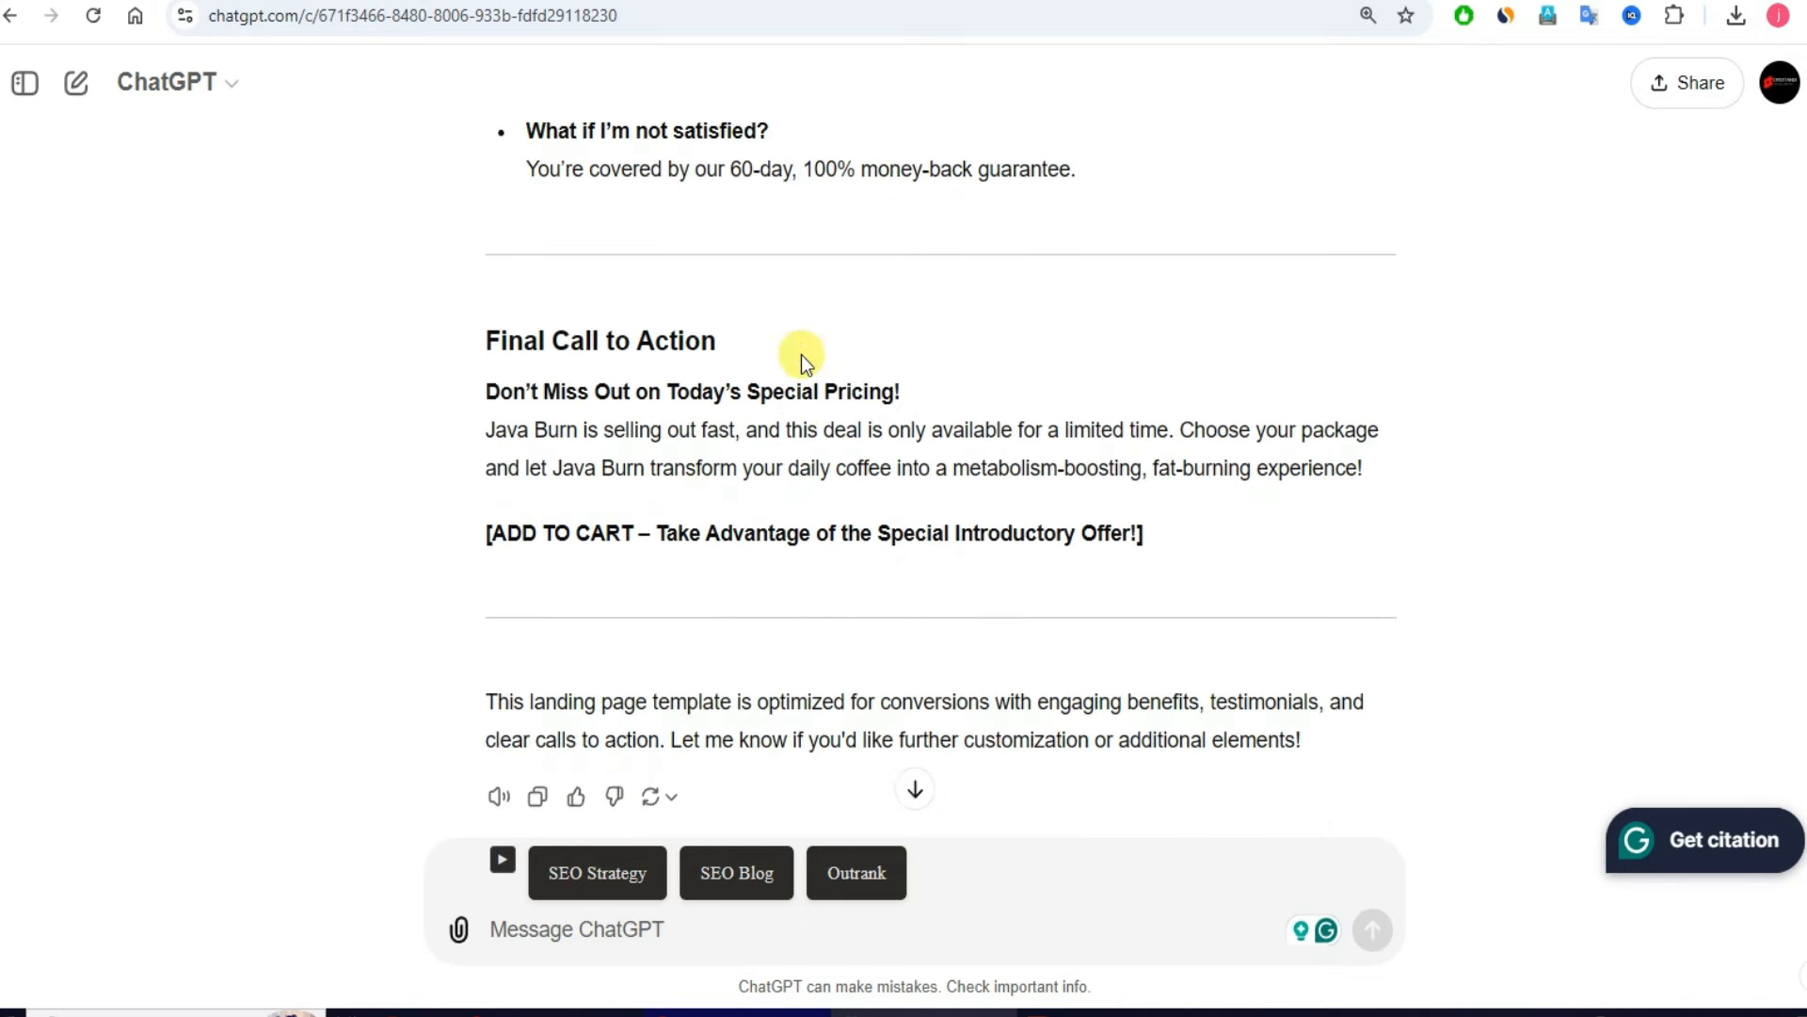
{"action": "scroll", "coordinate": [801, 354], "scroll_direction": "up", "scroll_amount": 20}
{"action": "left_click_drag", "start_coordinate": [614, 412], "coordinate": [899, 414]}
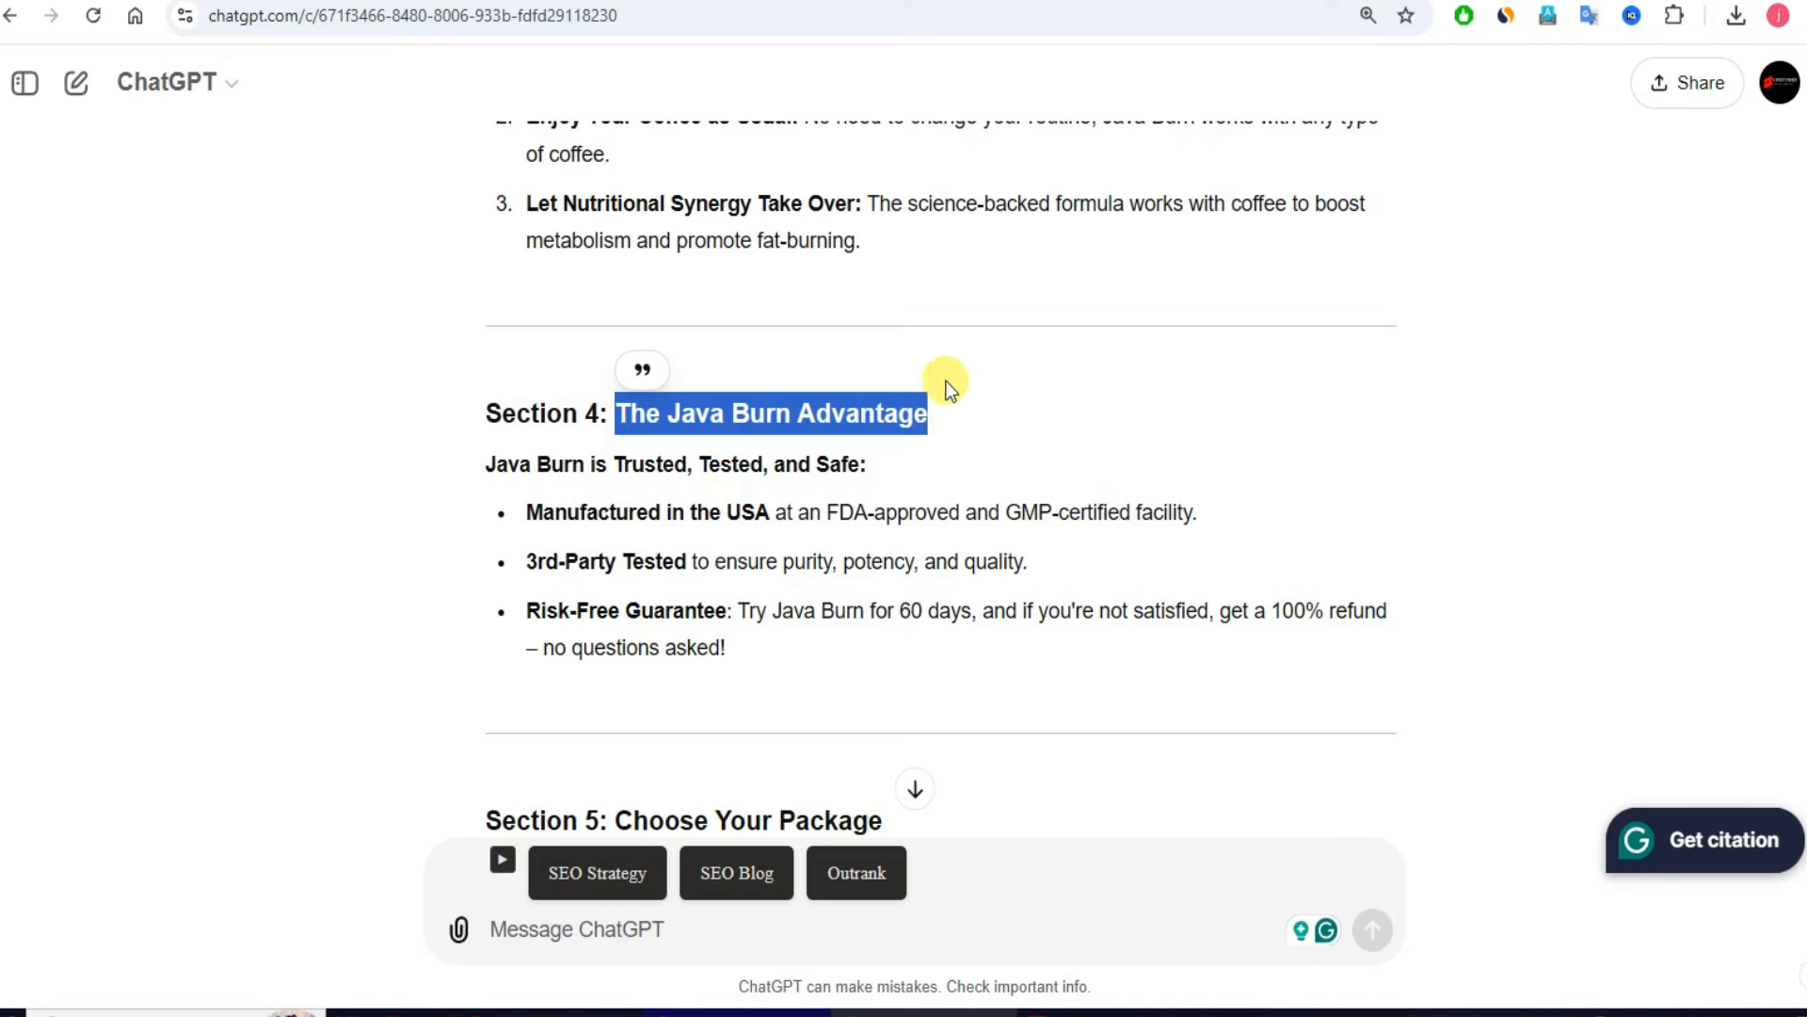
Step: Switch to Google Sites, duplicate the "How It Works" heading, and move the copy below the three How It Works lines
{"action": "key", "text": "alt+Tab"}
{"action": "left_click", "coordinate": [983, 349]}
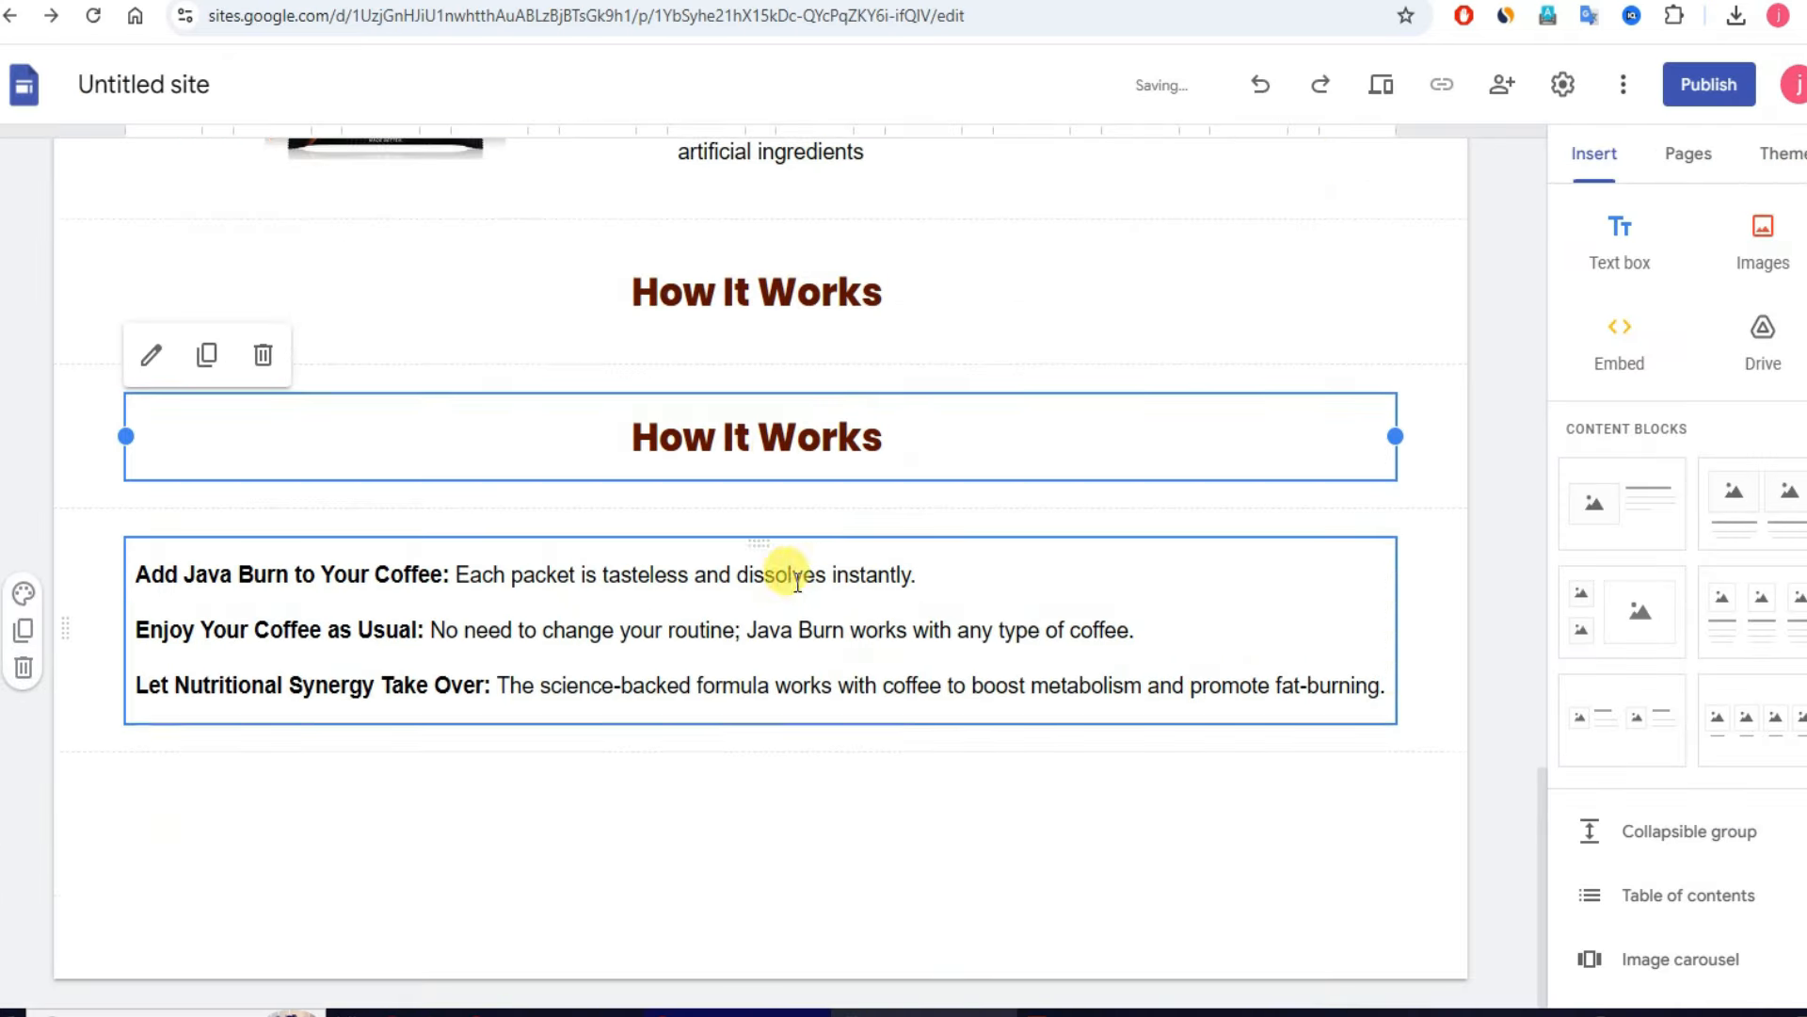
{"action": "left_click_drag", "start_coordinate": [753, 397], "coordinate": [738, 719]}
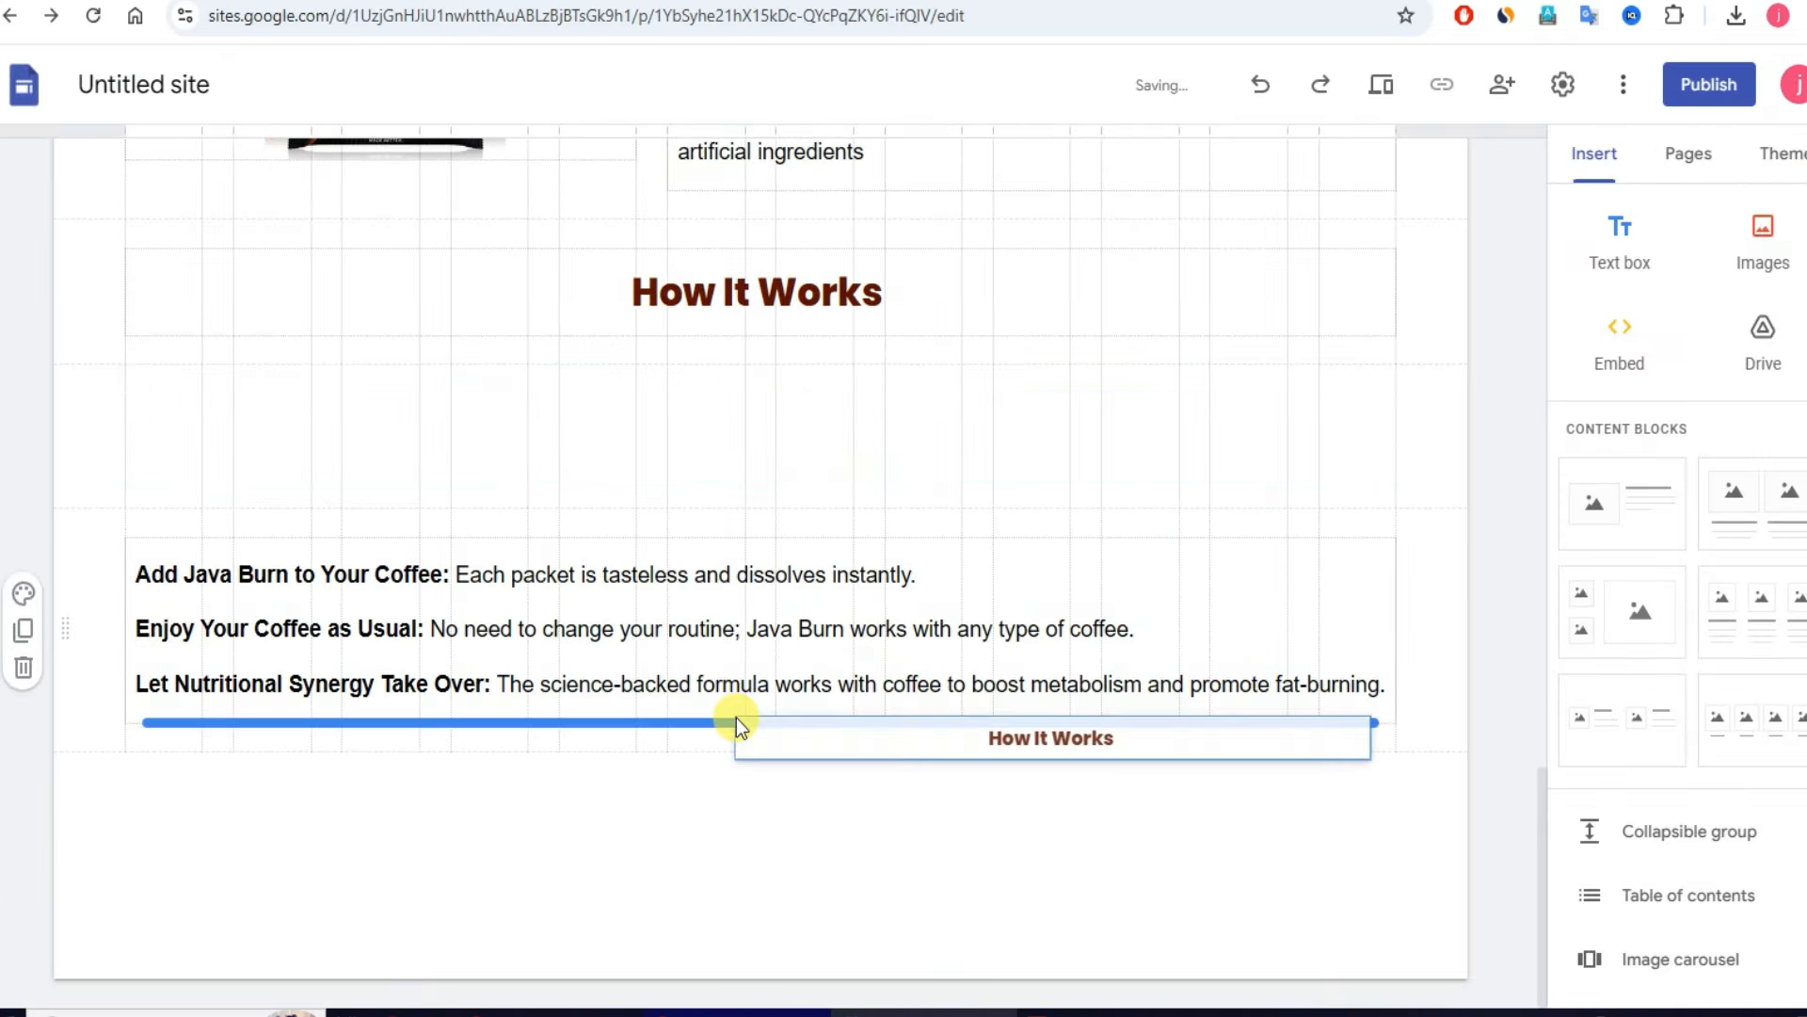
Step: Switch to ChatGPT, send the prompt "please expang section 4", and look through the expanded section
{"action": "key", "text": "alt+Tab"}
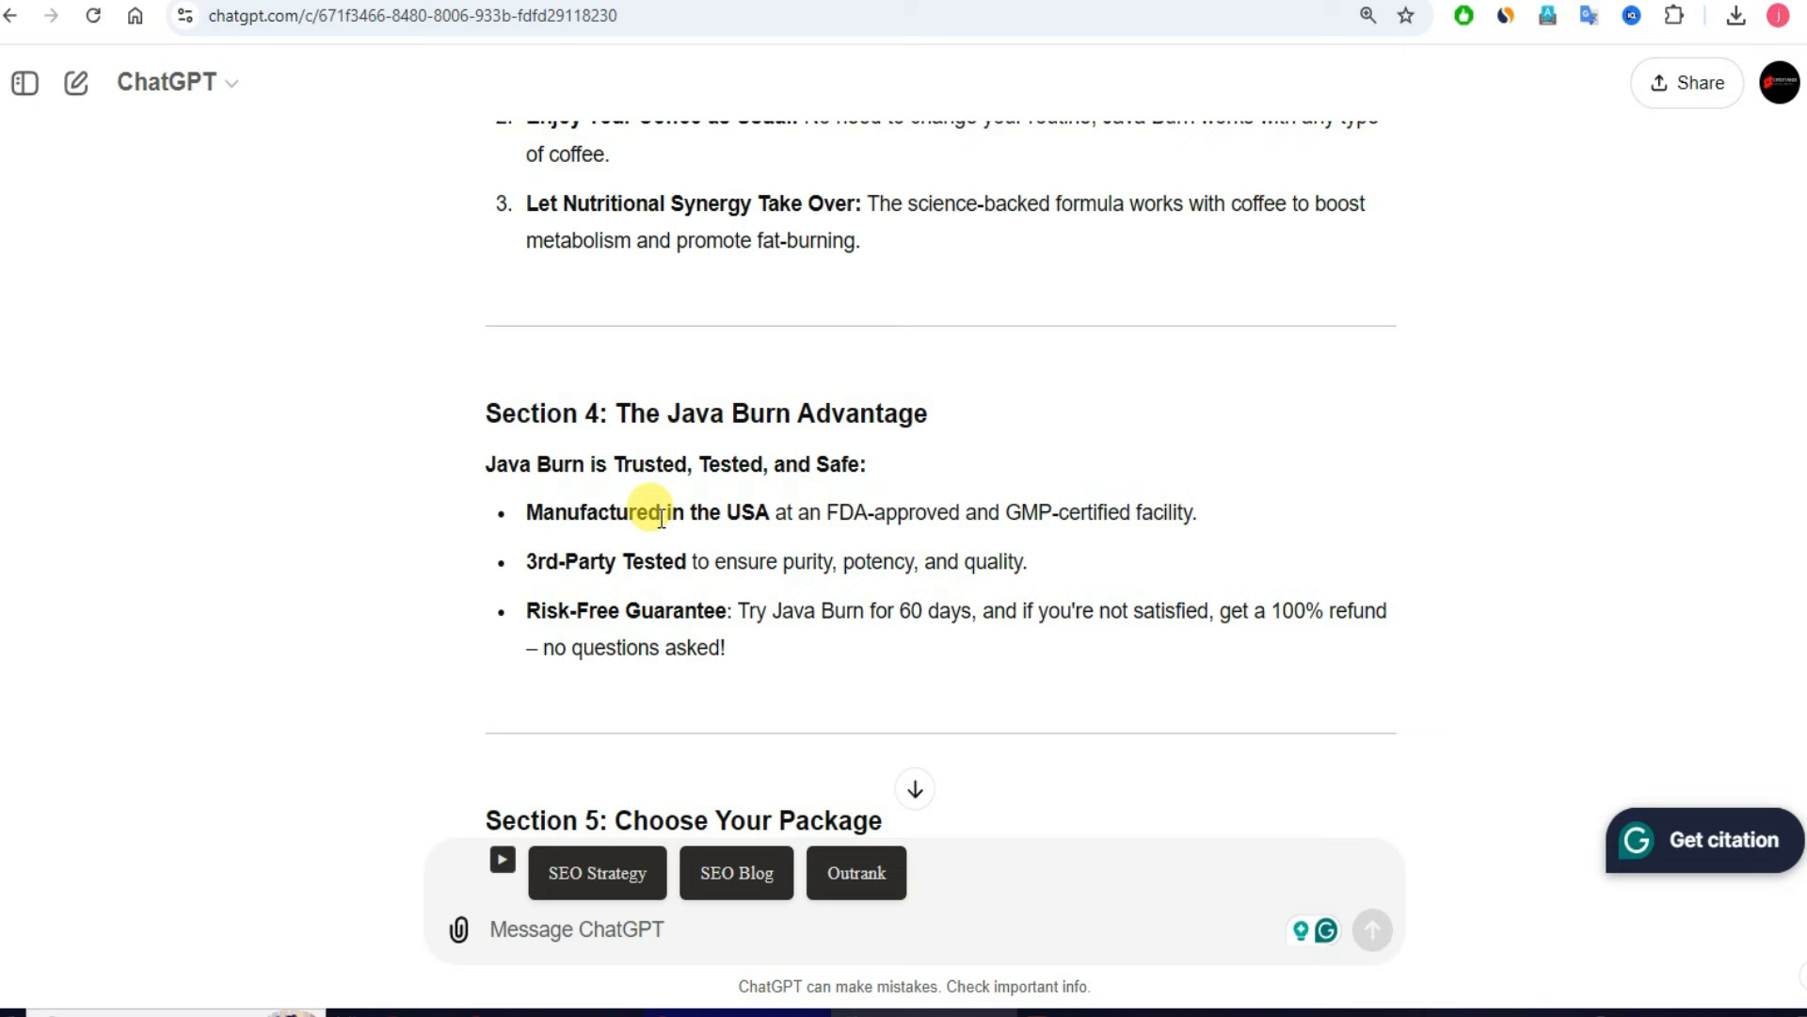
{"action": "left_click", "coordinate": [645, 932]}
{"action": "type", "text": "please expang section 4"}
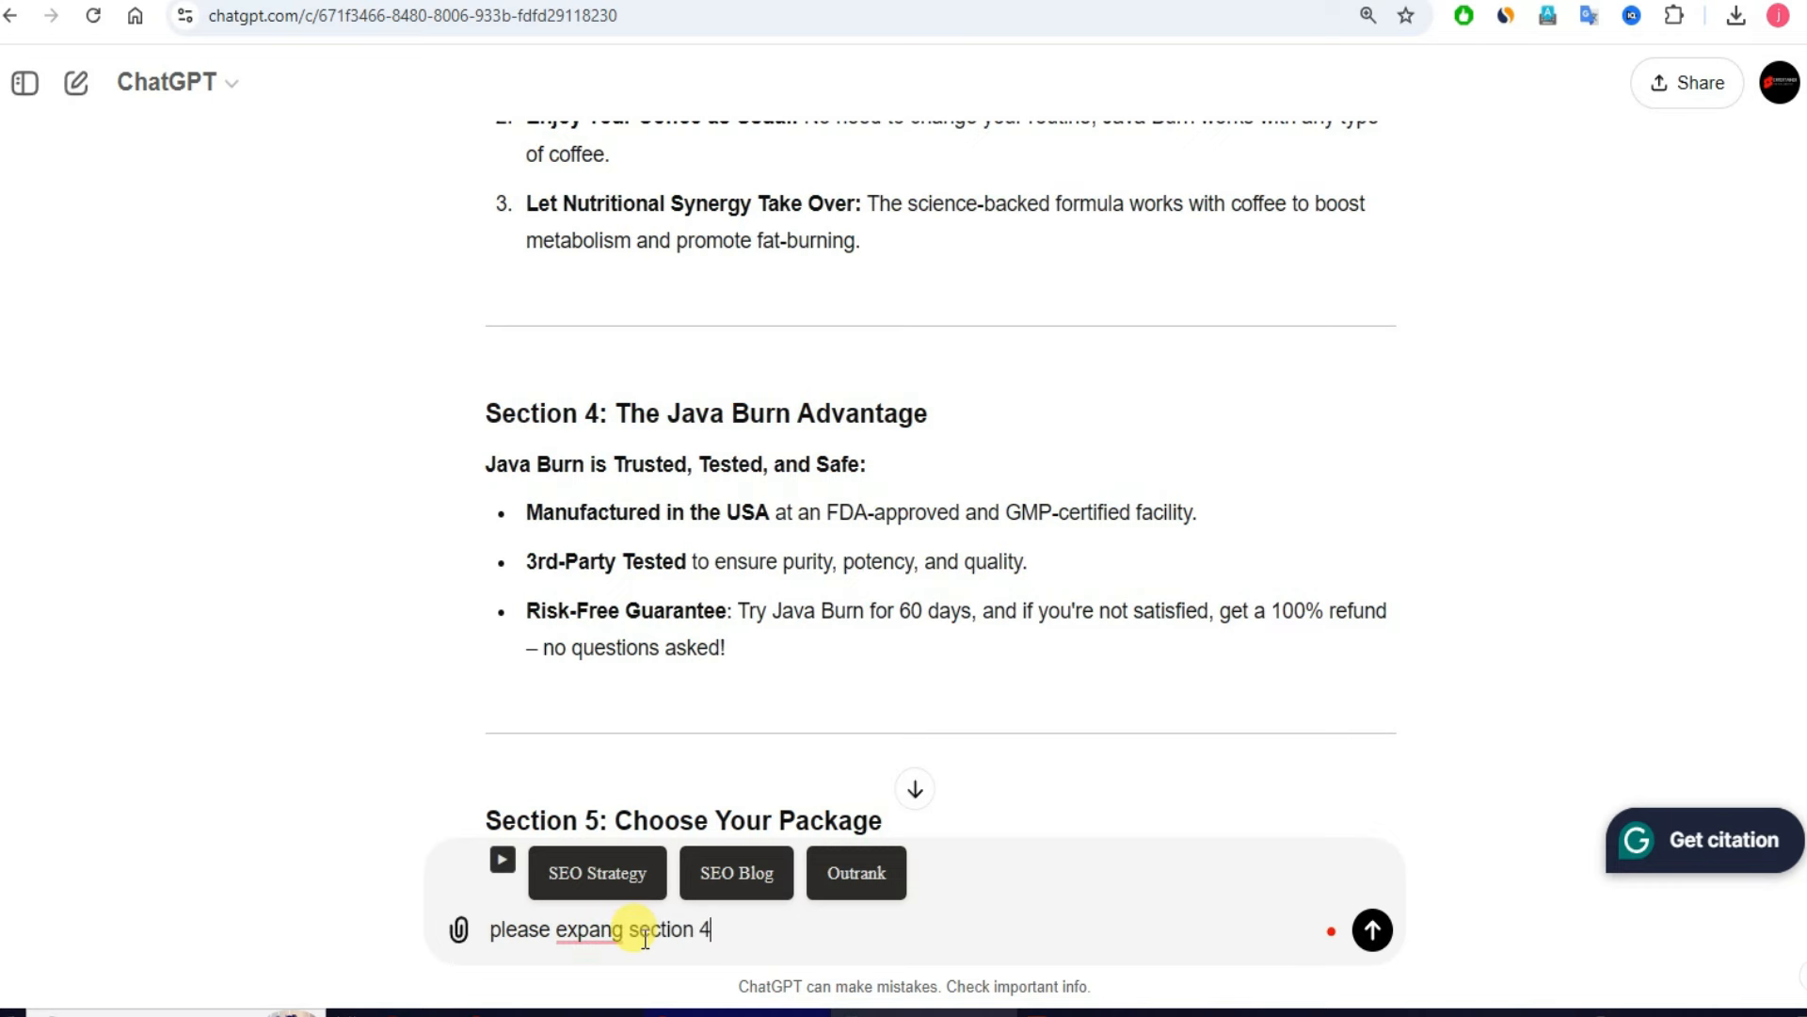
{"action": "key", "text": "Return"}
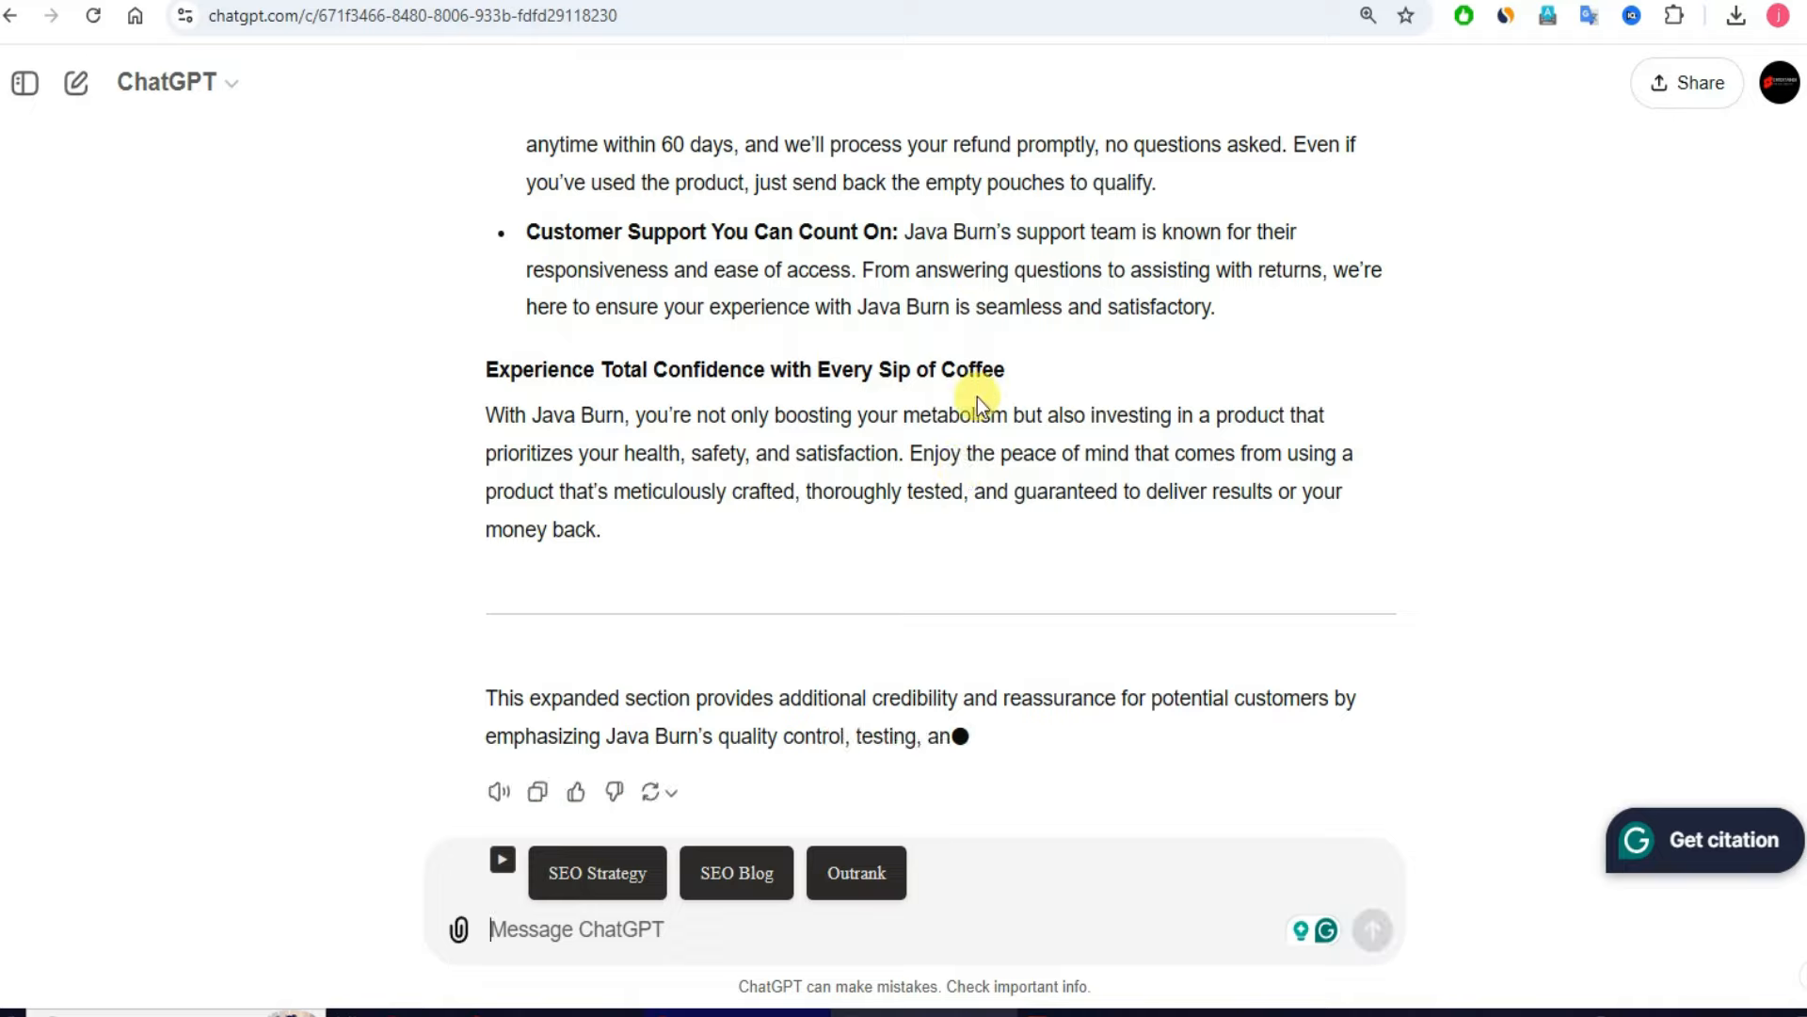
{"action": "scroll", "coordinate": [798, 391], "scroll_direction": "up", "scroll_amount": 2}
{"action": "scroll", "coordinate": [799, 391], "scroll_direction": "up", "scroll_amount": 15}
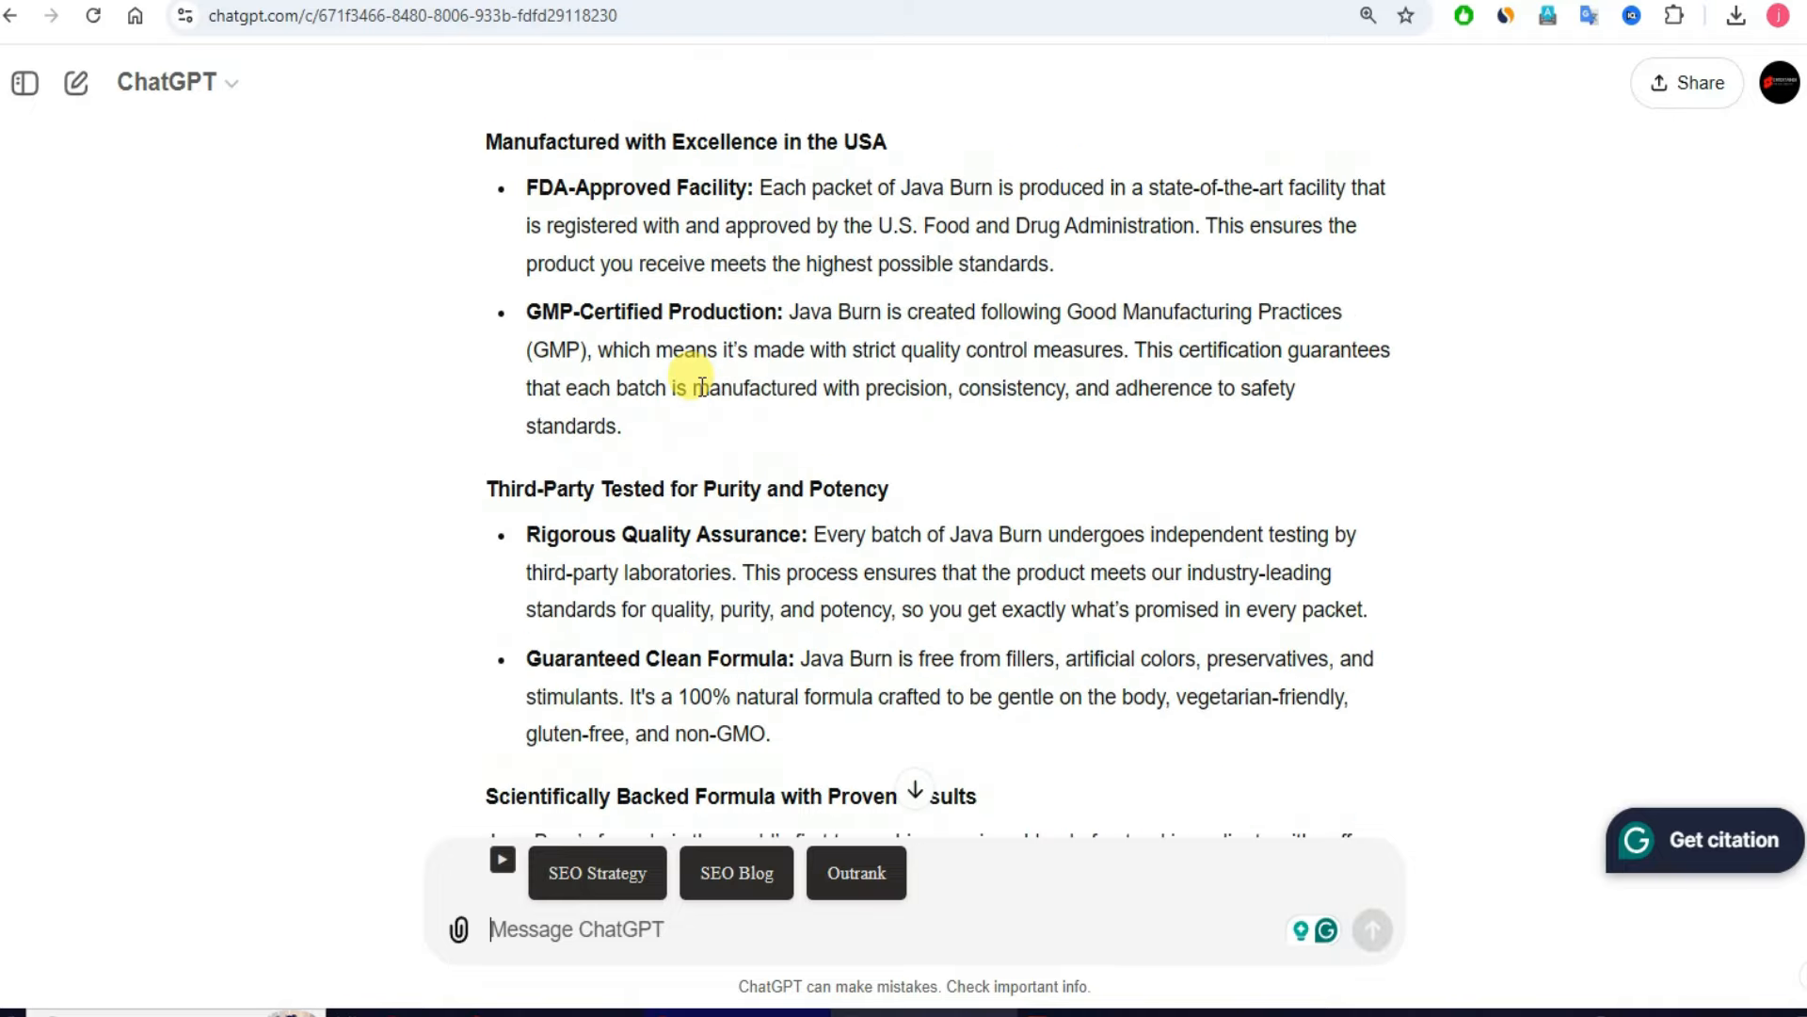
Step: Copy the expanded Section 4 text from ChatGPT, switch to Google Sites, and replace the text under "The Java Burn Advantage" with it
{"action": "mouse_move", "coordinate": [488, 340]}
{"action": "left_mouse_down"}
{"action": "mouse_move", "coordinate": [793, 623]}
{"action": "mouse_move", "coordinate": [828, 867]}
{"action": "mouse_move", "coordinate": [749, 463]}
{"action": "left_mouse_up"}
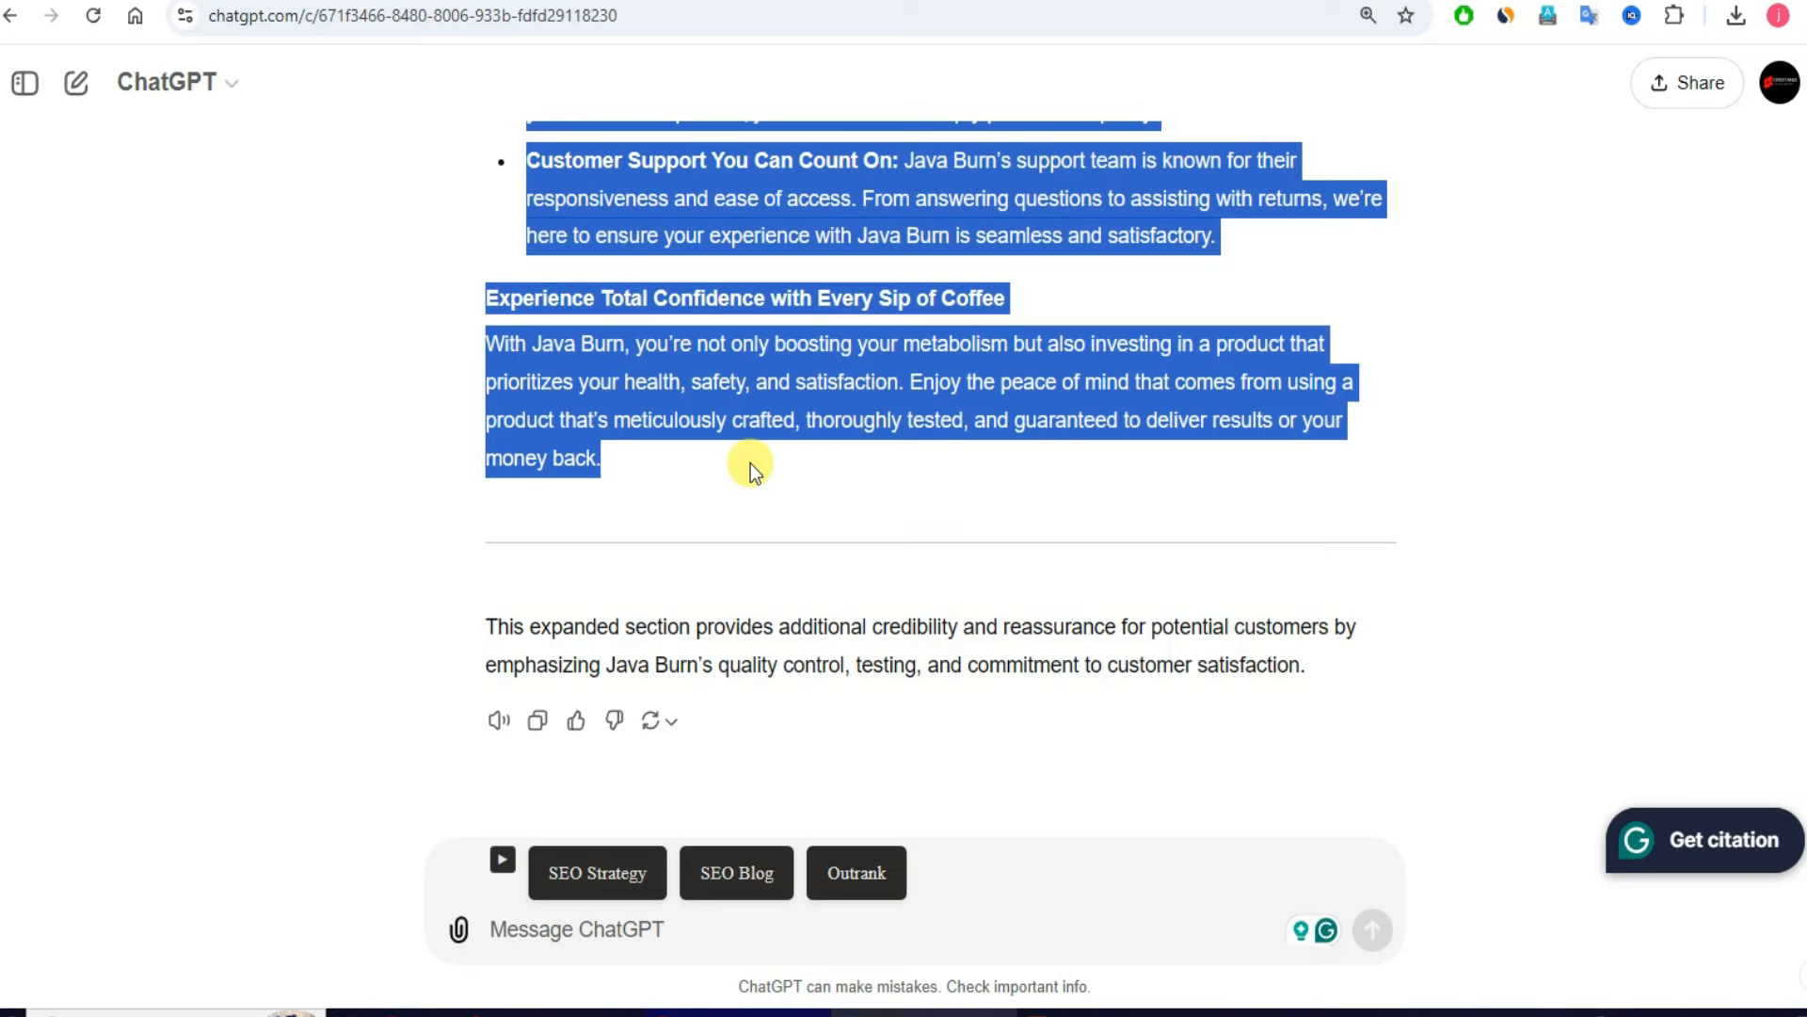
{"action": "key", "text": "ctrl+Tab"}
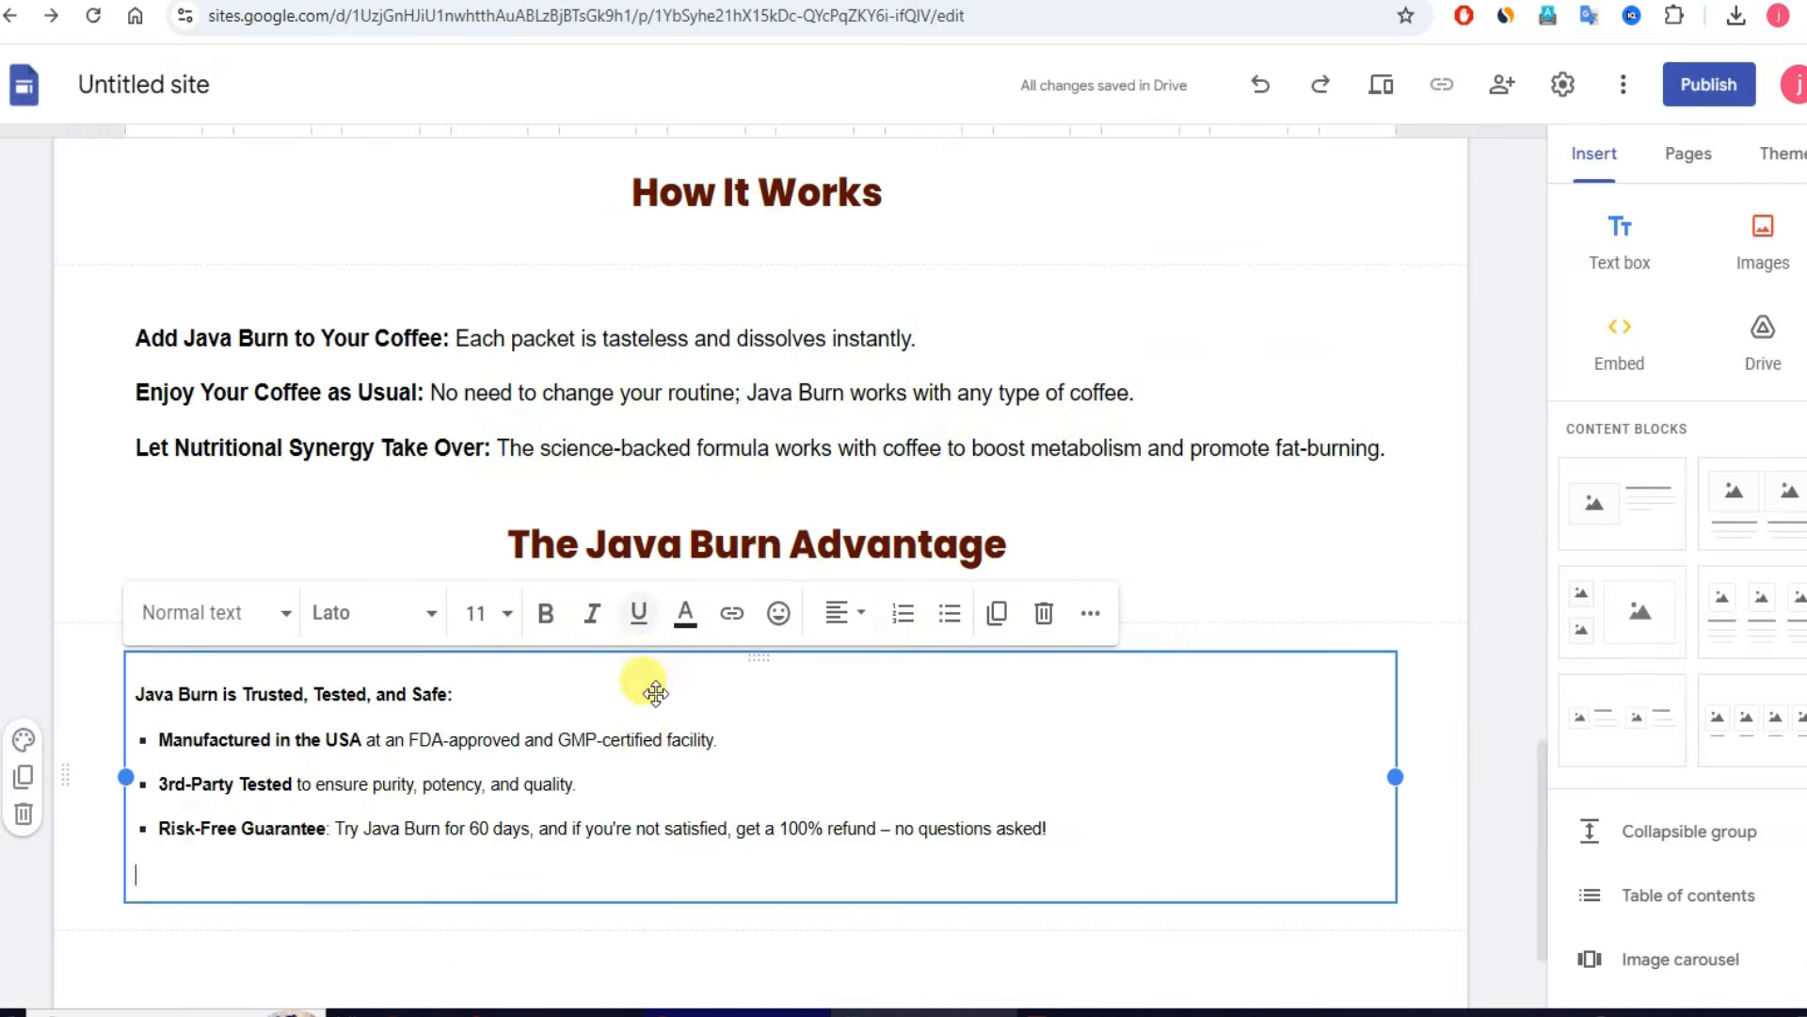
{"action": "key", "text": "ctrl+a"}
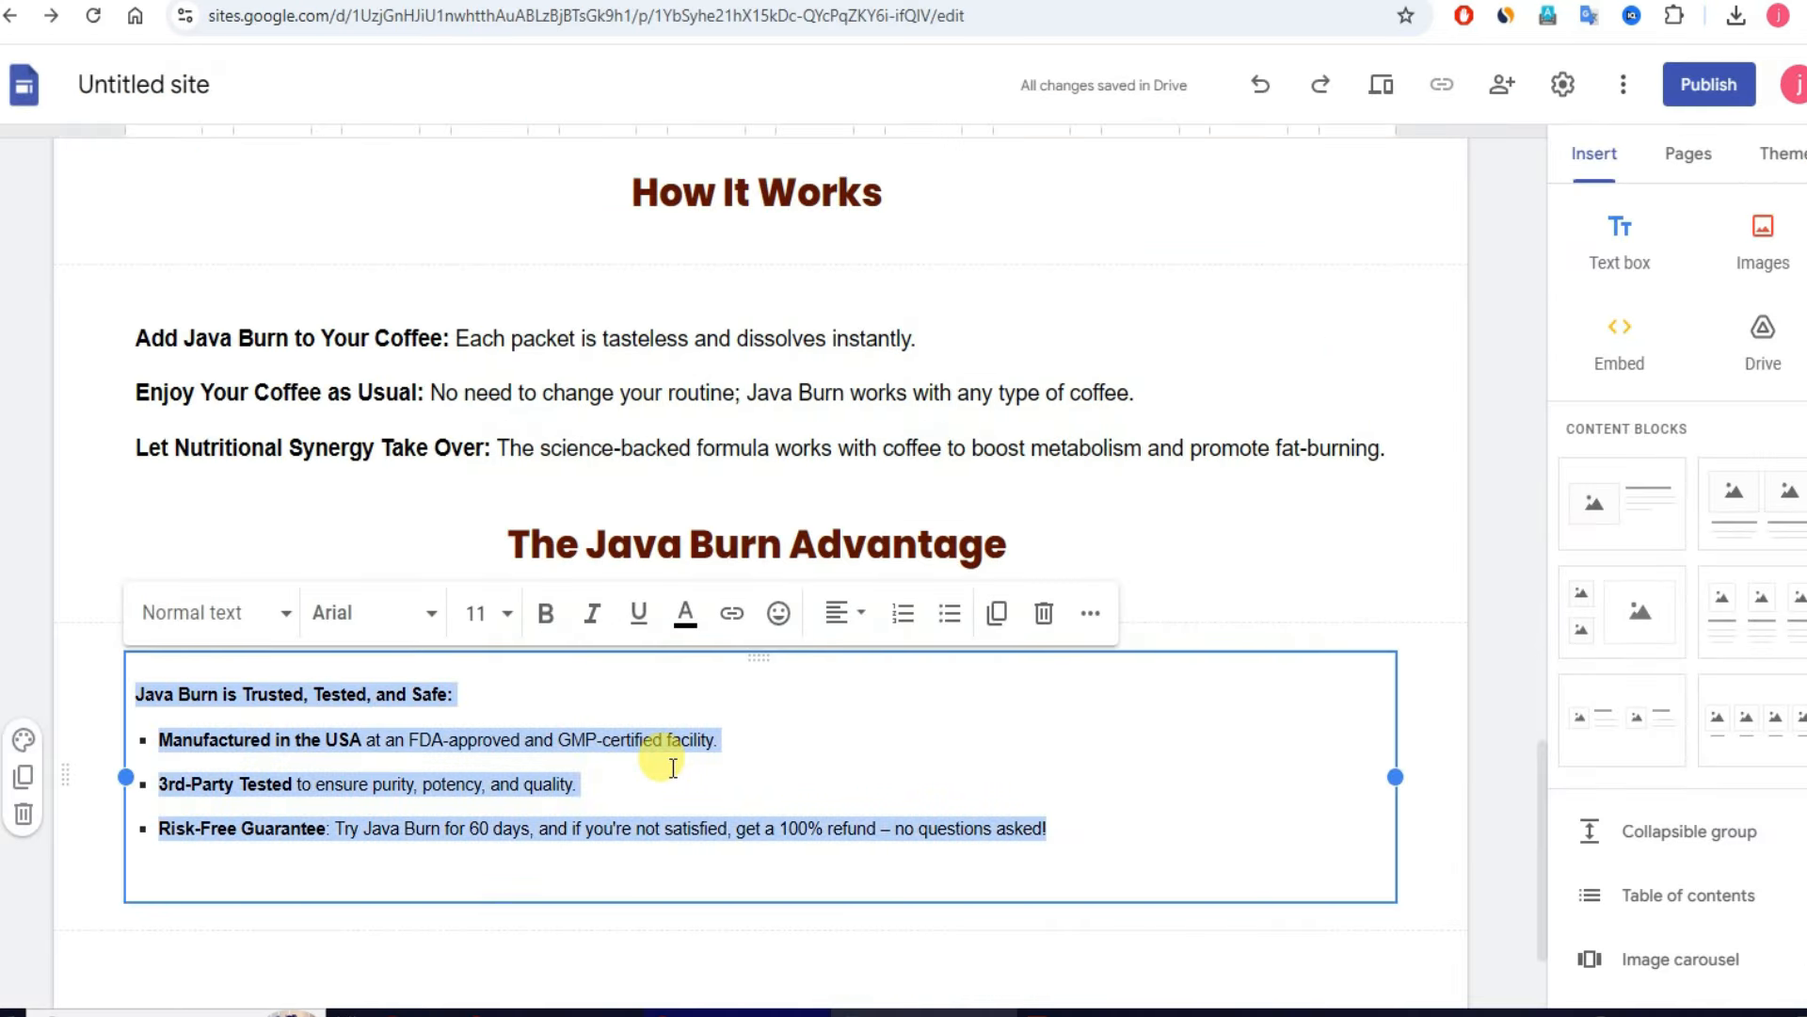
{"action": "key", "text": "ctrl+v"}
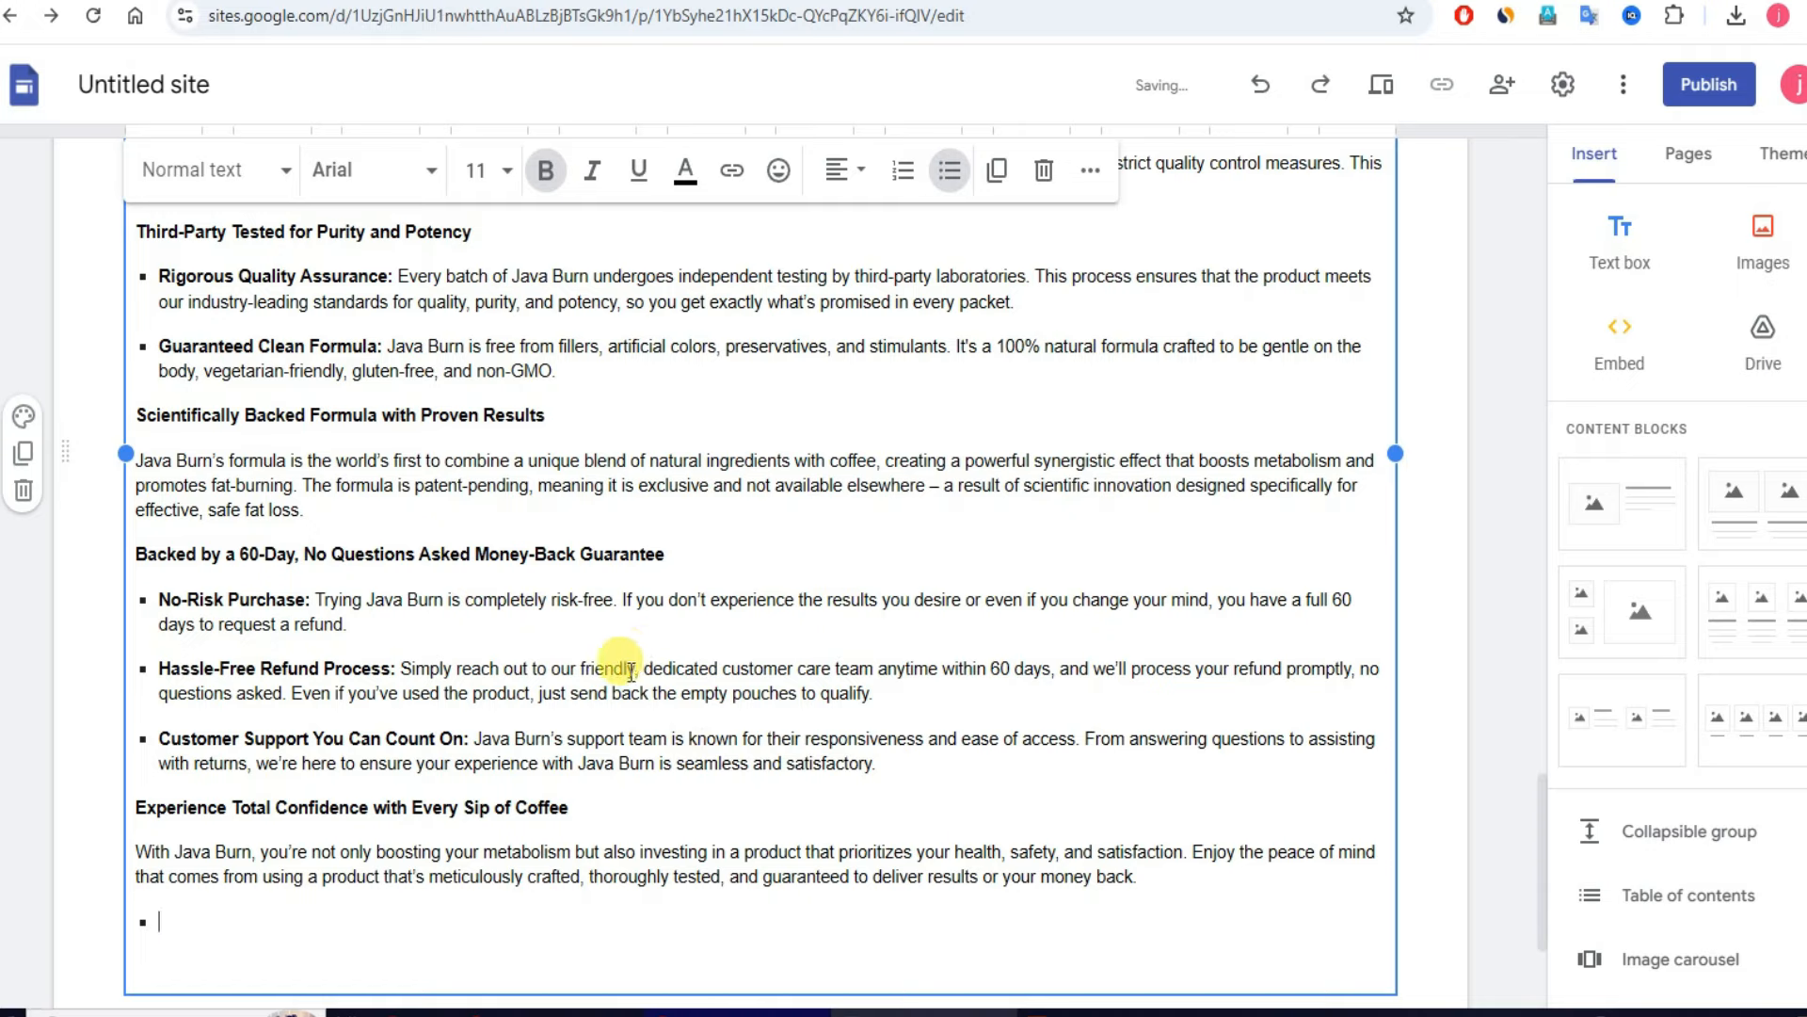
Step: Set the font size of all text in the Java Burn Advantage text box to 14
{"action": "key", "text": "ctrl+a"}
{"action": "left_click", "coordinate": [506, 170]}
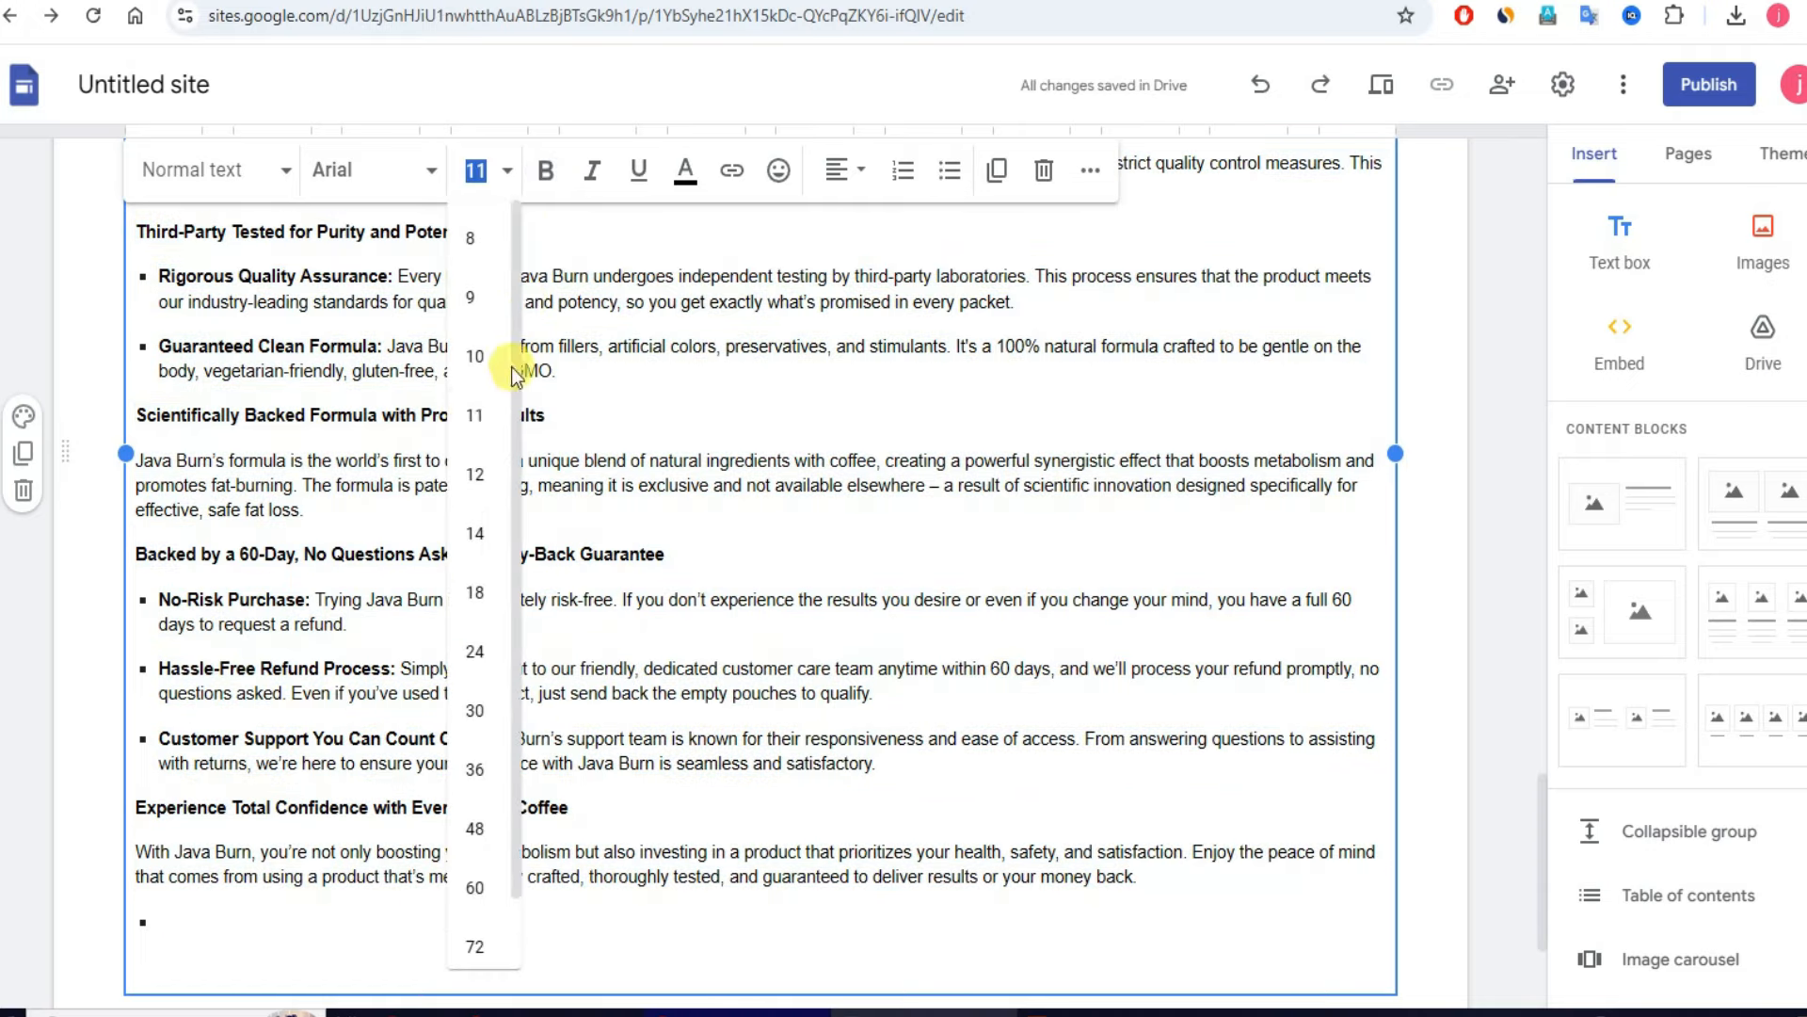
{"action": "left_click", "coordinate": [475, 533]}
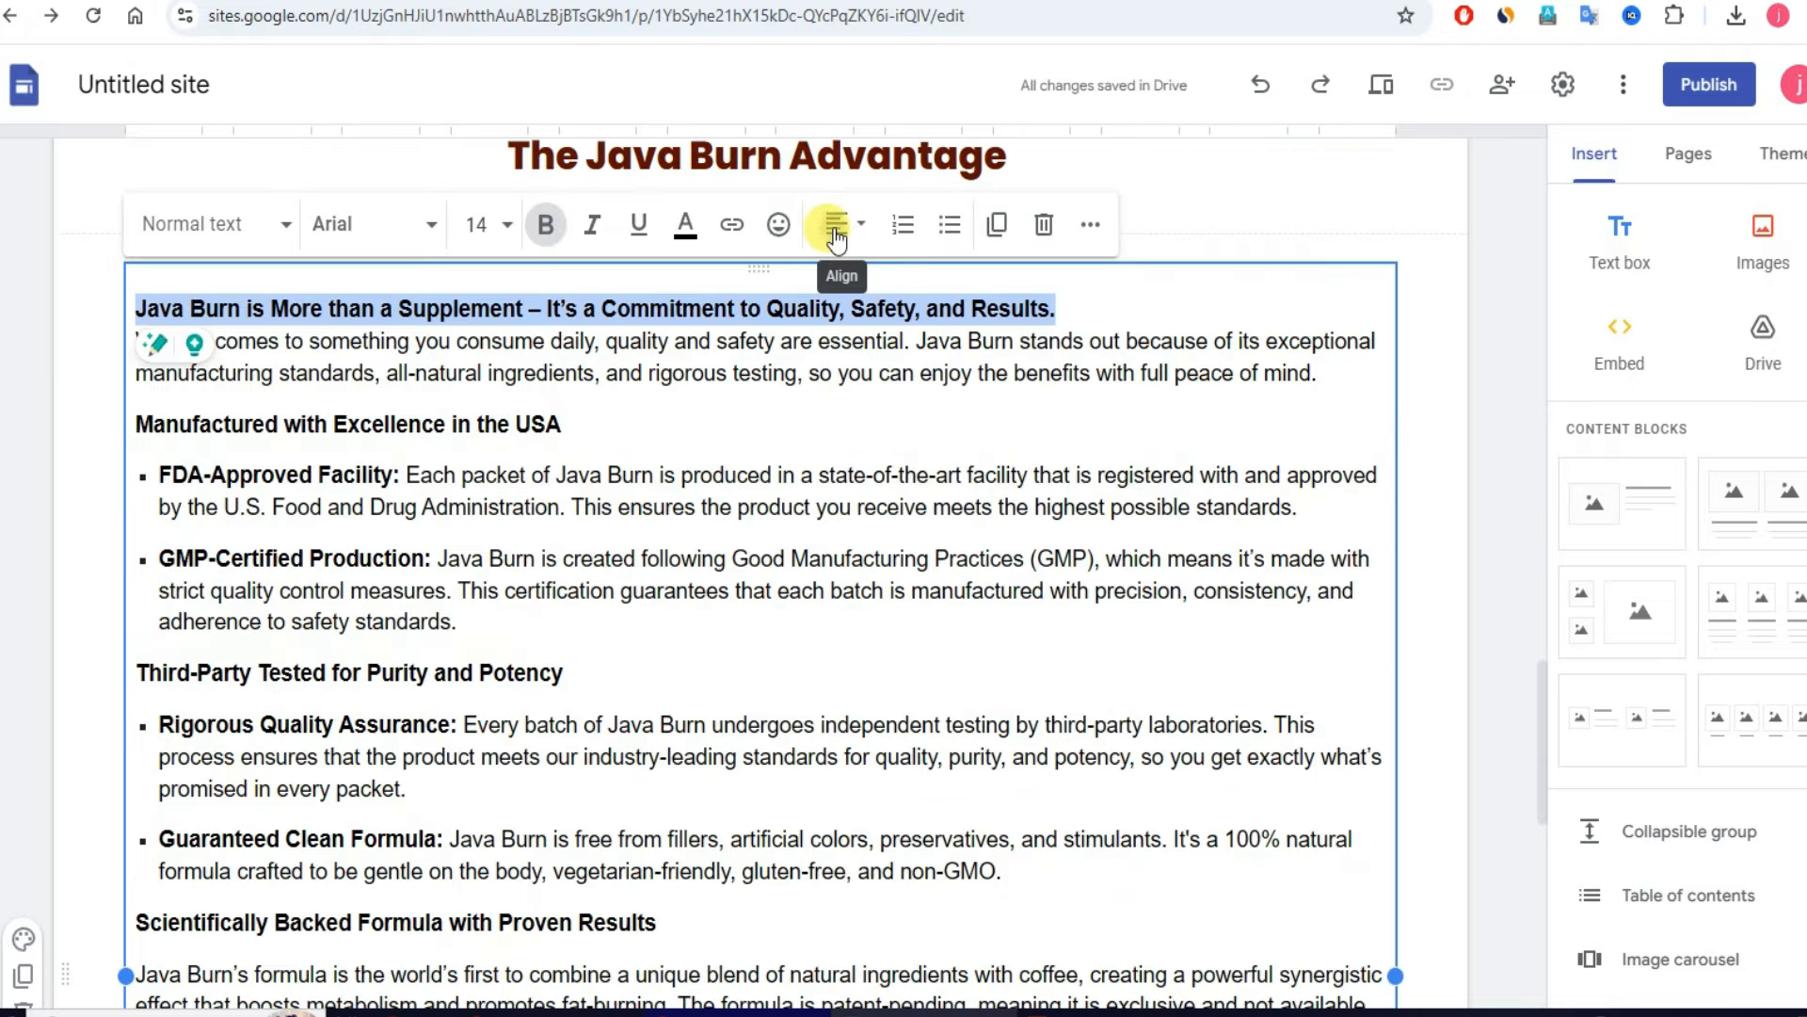
Step: Center the "Java Burn is More than a Supplement" opening and the "Manufactured with Excellence in the USA" heading, coloring both headings dark brown #5b0f00
{"action": "left_click", "coordinate": [836, 233]}
{"action": "left_click", "coordinate": [836, 356]}
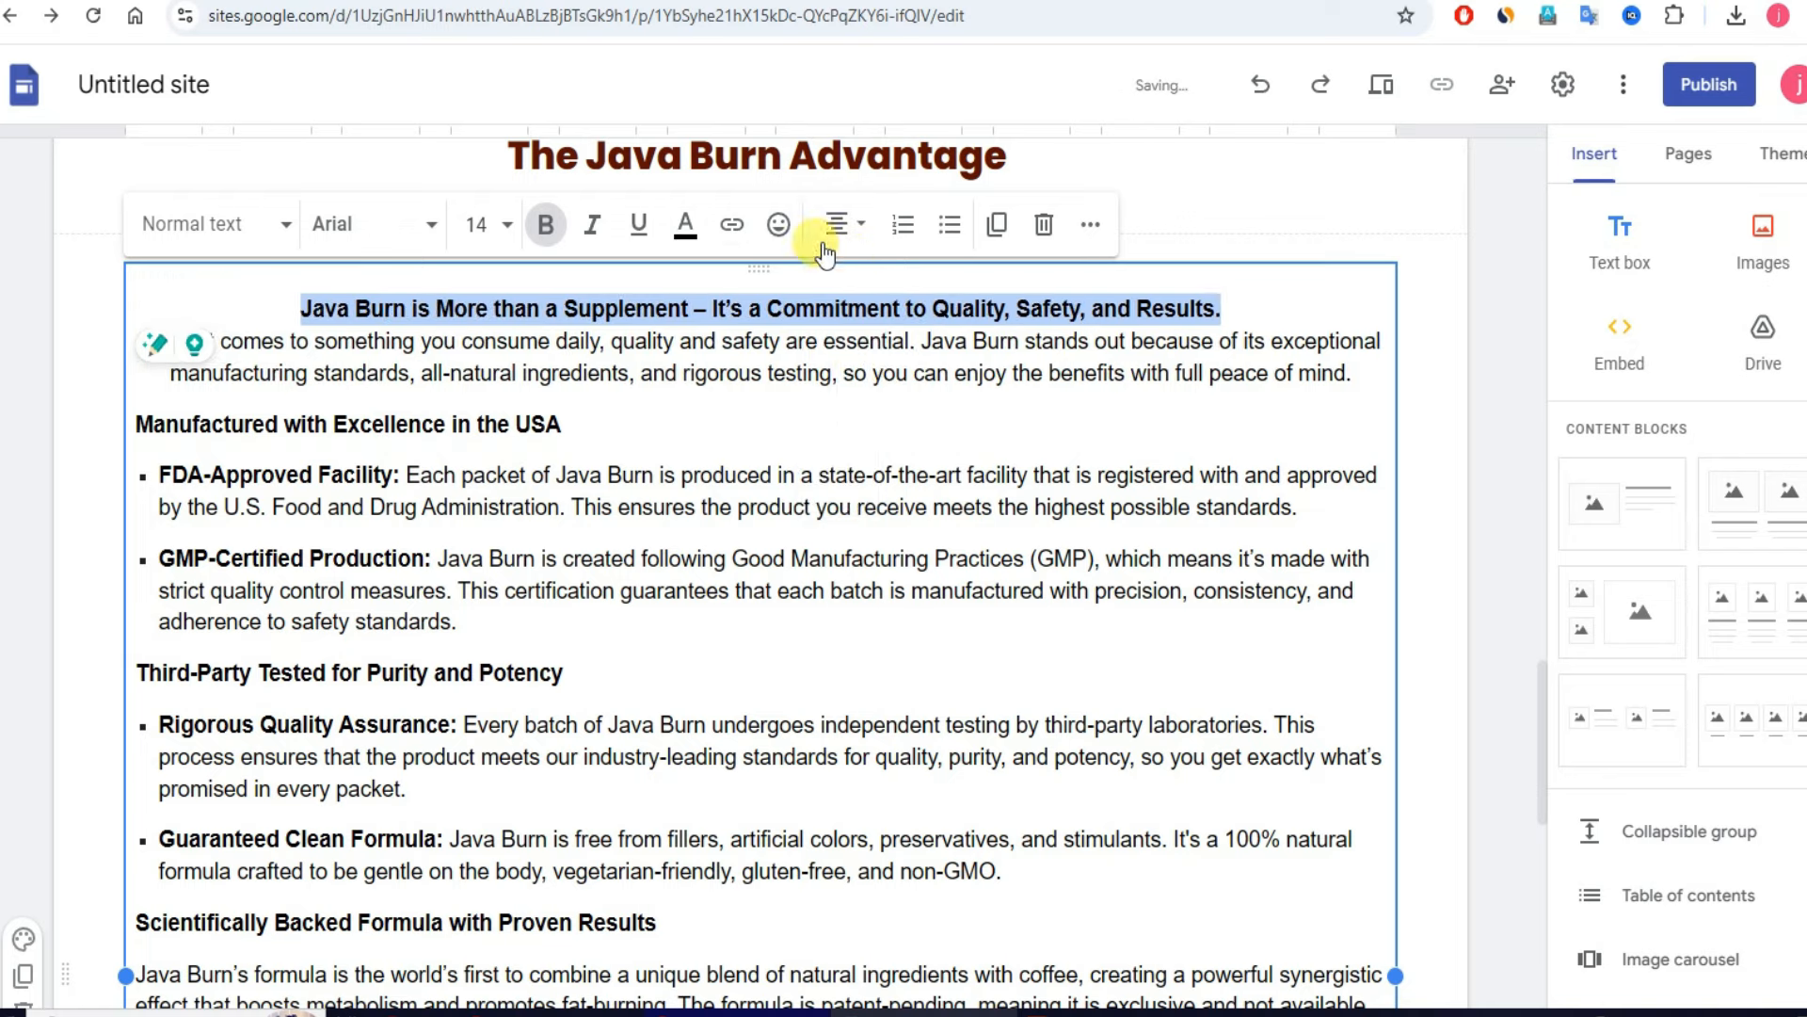
{"action": "left_click", "coordinate": [685, 224]}
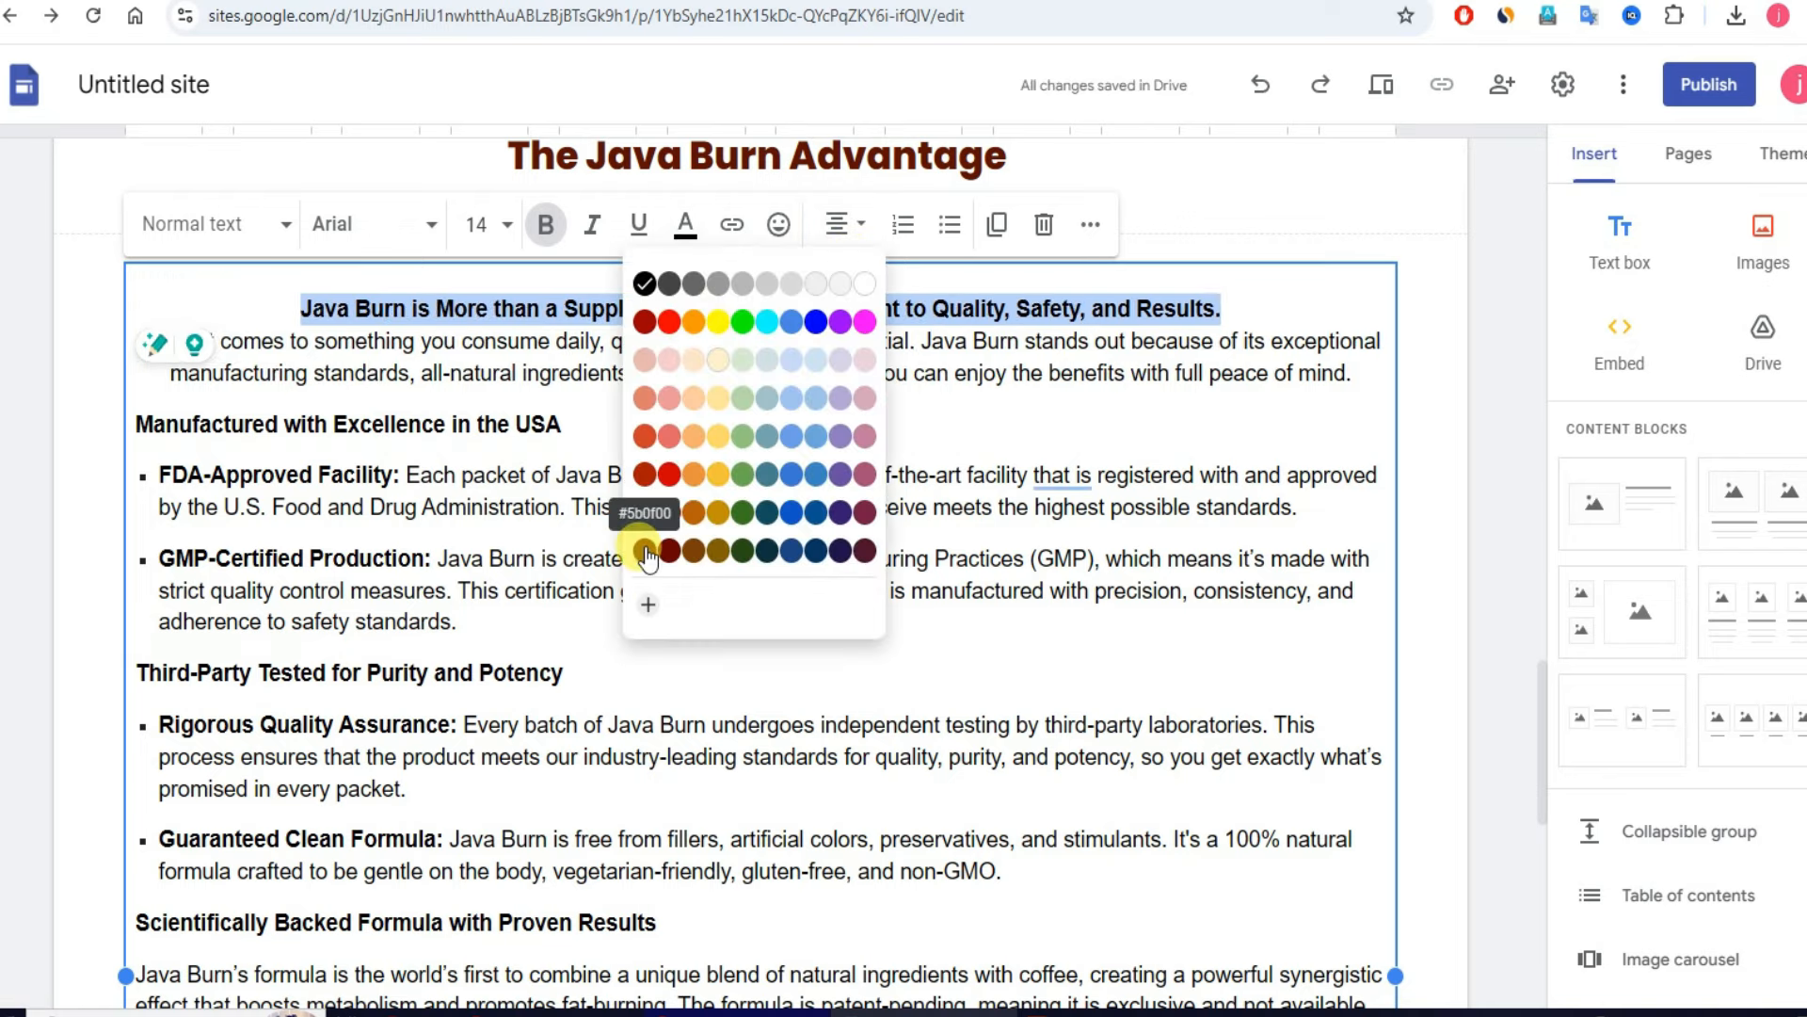
{"action": "left_click", "coordinate": [646, 512]}
{"action": "triple_click", "coordinate": [561, 426]}
{"action": "left_click", "coordinate": [833, 231]}
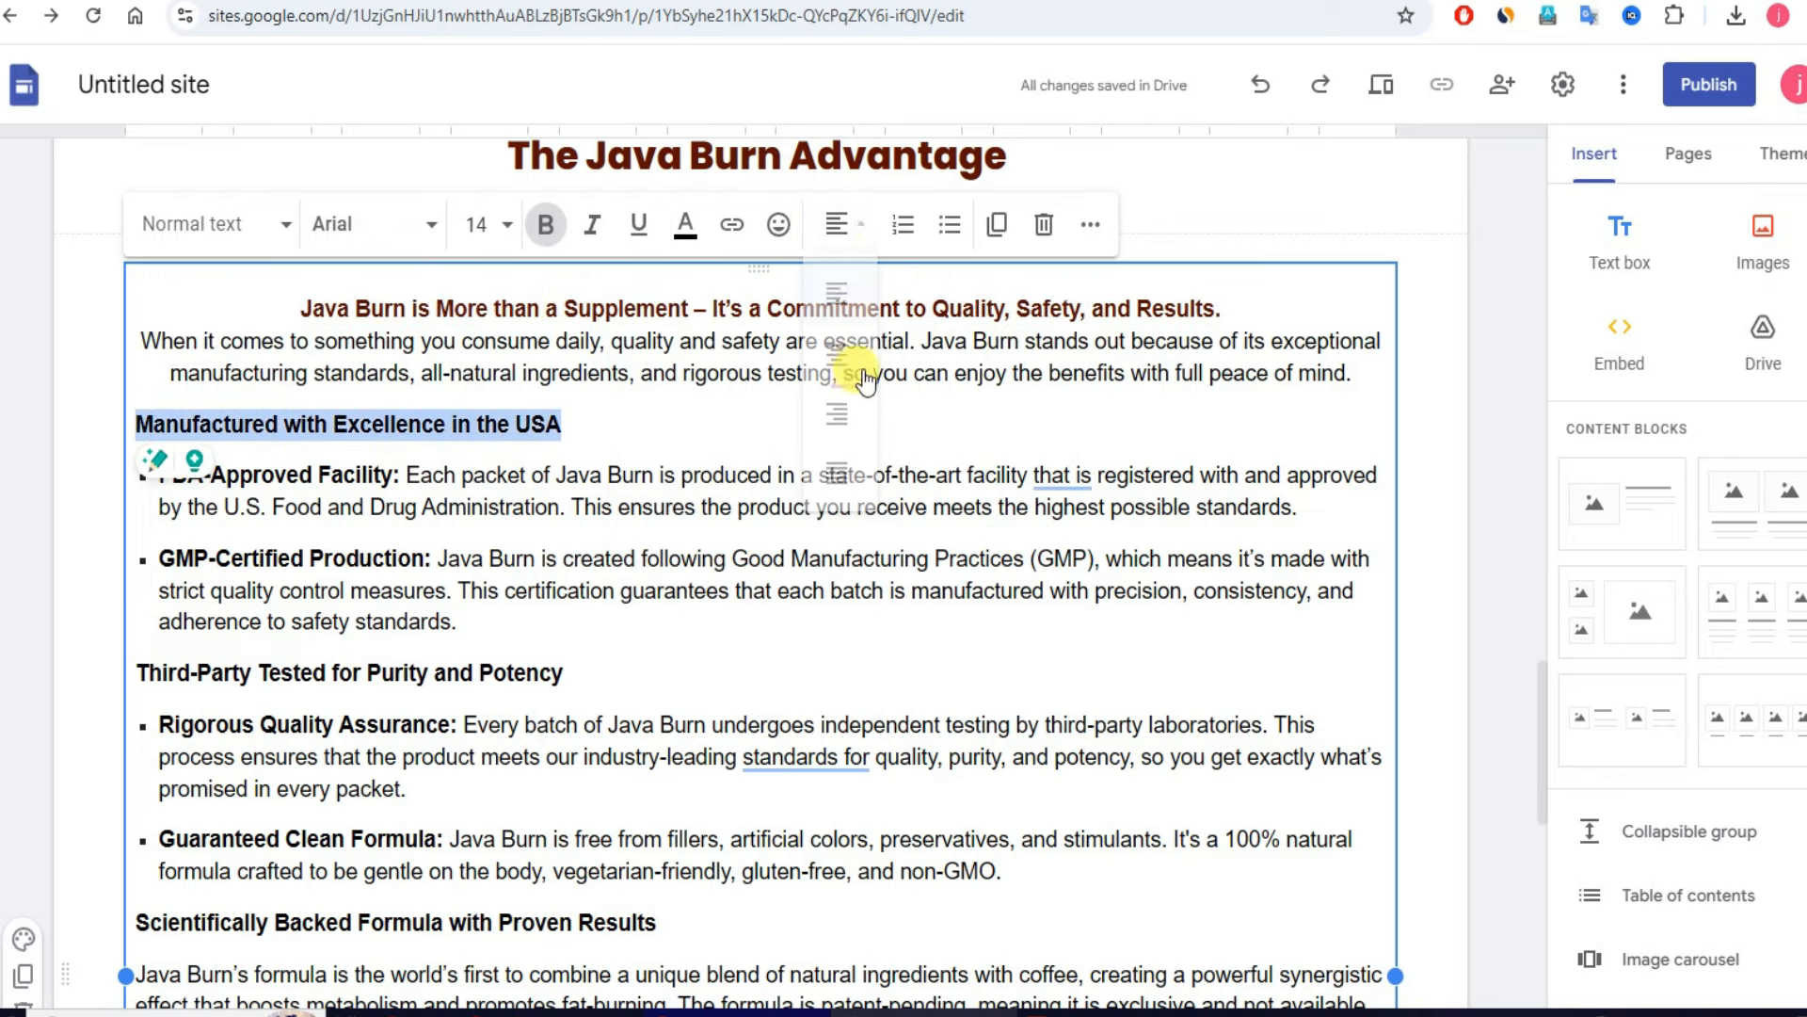
{"action": "left_click", "coordinate": [835, 355]}
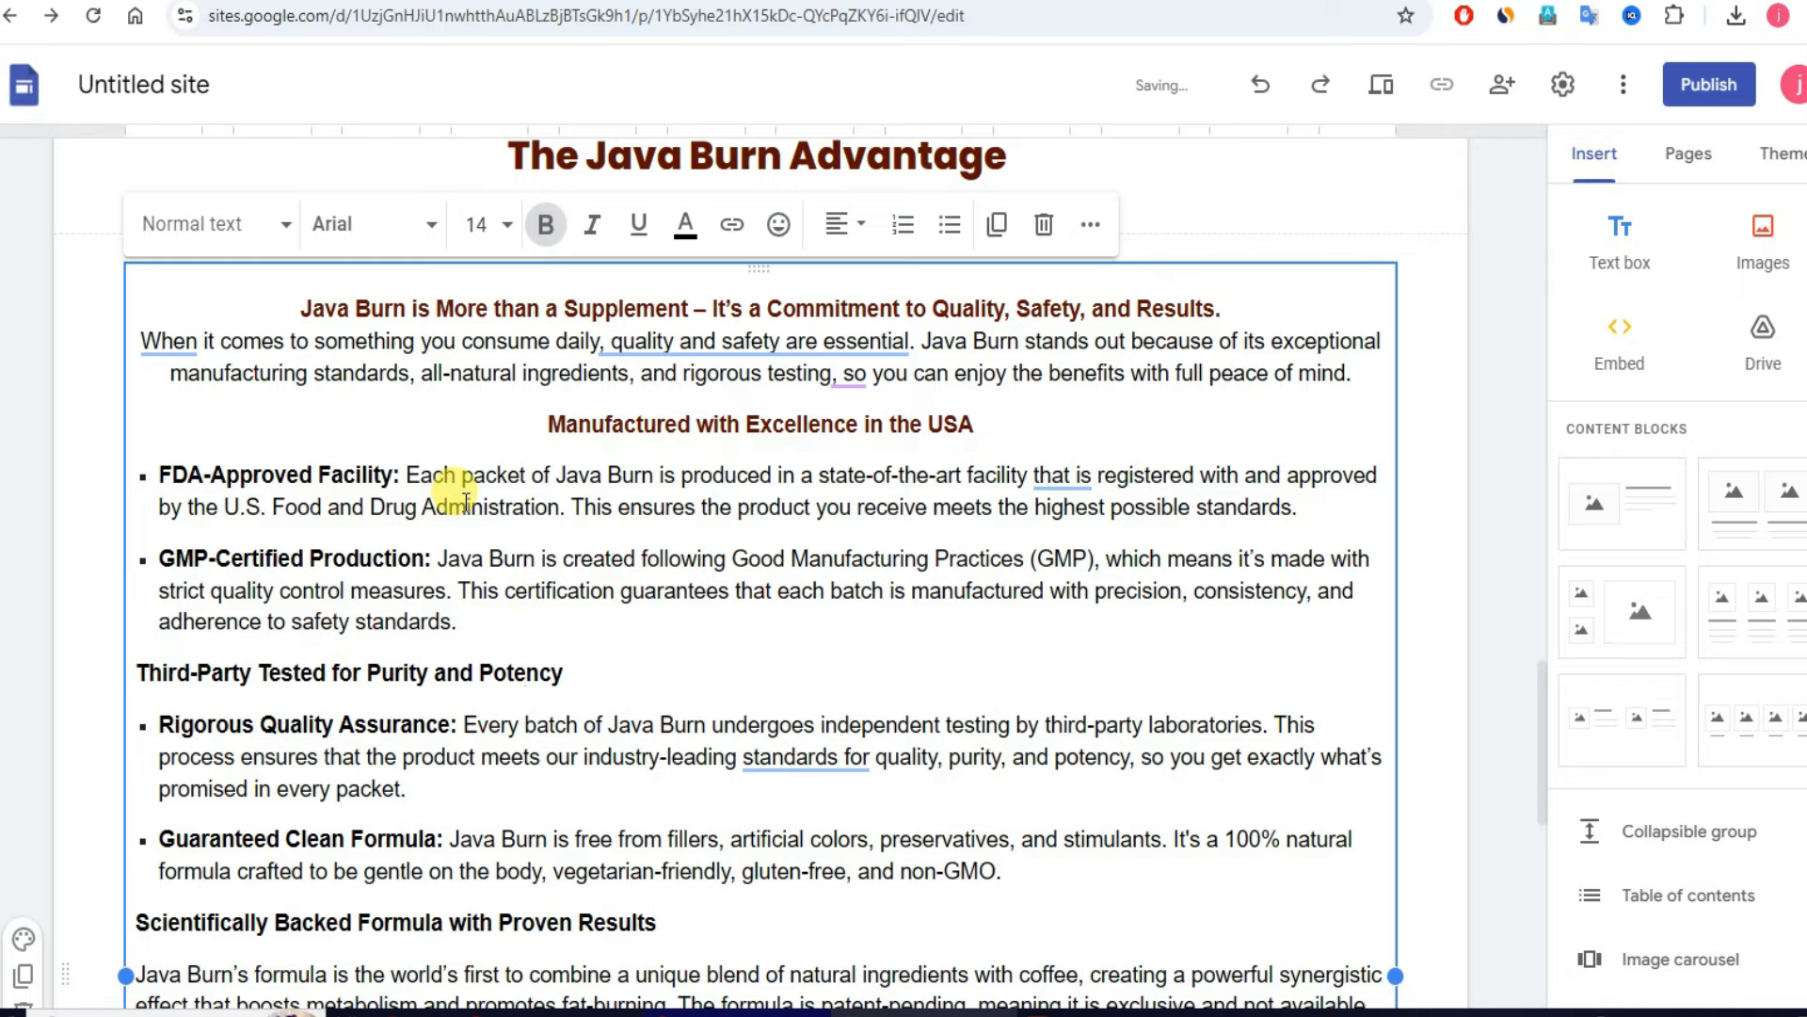
Step: Center the "Third-Party Tested for Purity and Potency" heading and color it dark brown #5b0f00
{"action": "left_click_drag", "start_coordinate": [563, 672], "coordinate": [122, 683]}
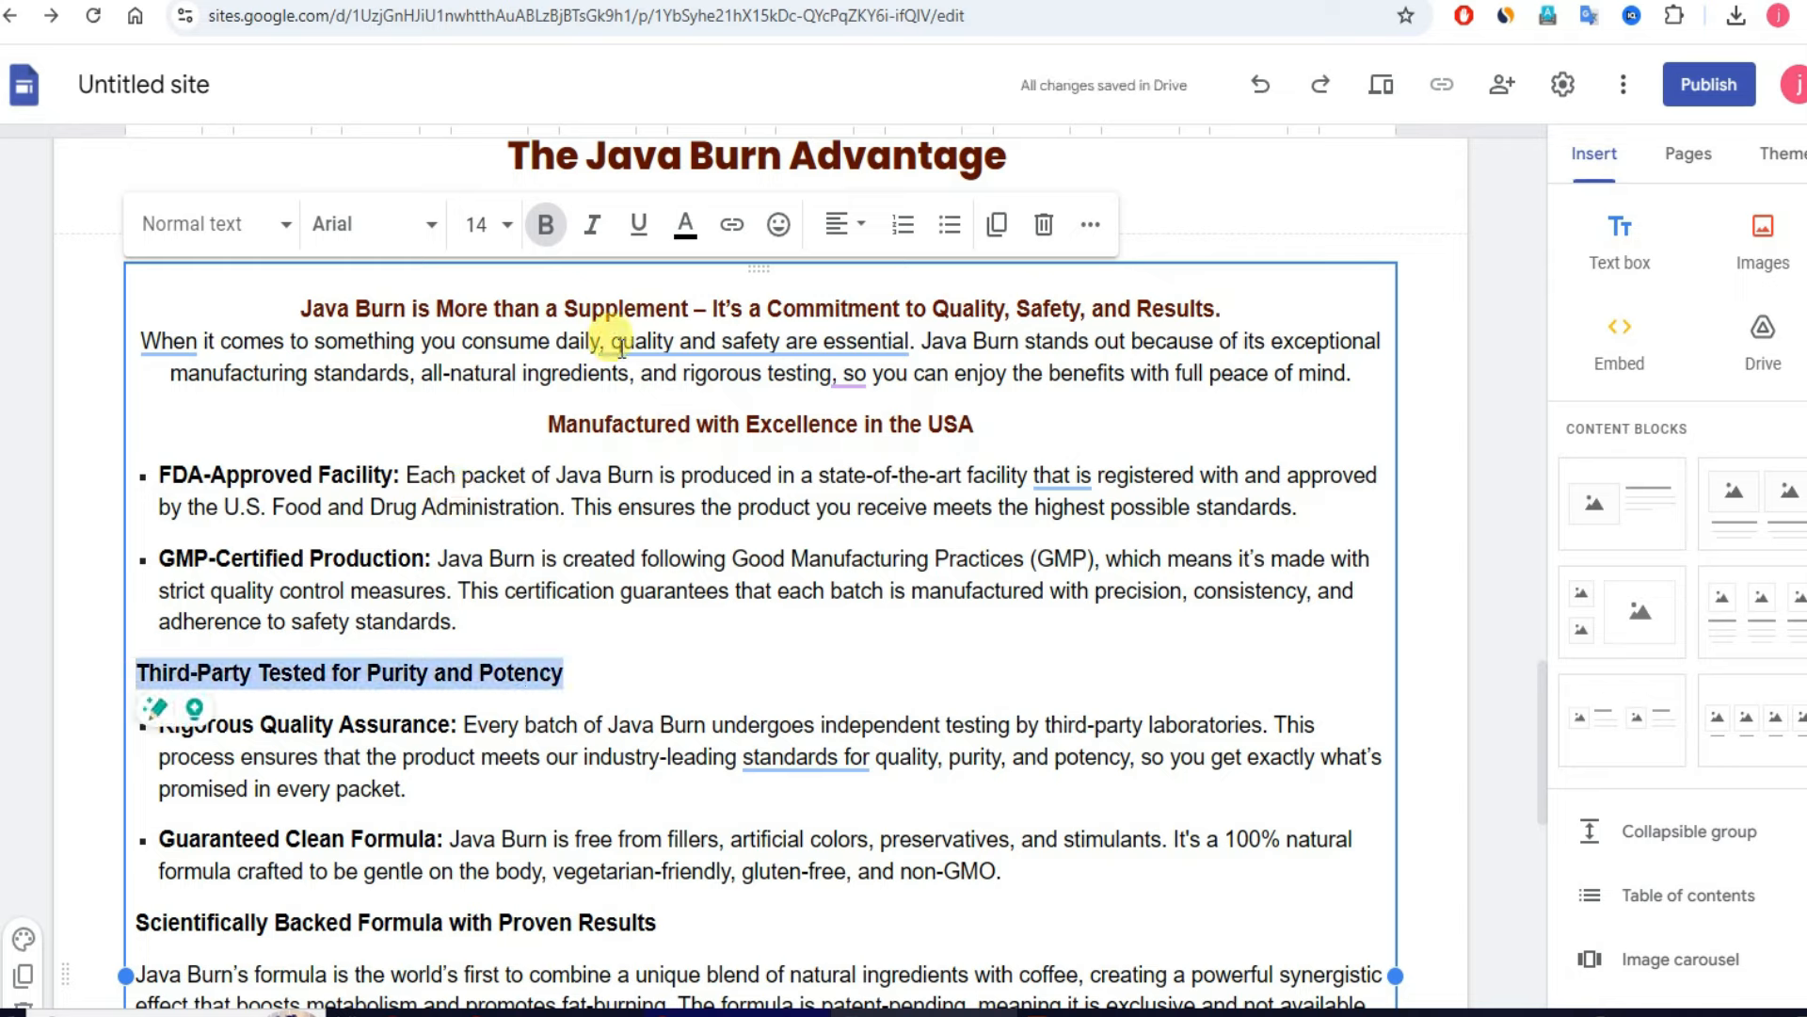
{"action": "left_click", "coordinate": [843, 224]}
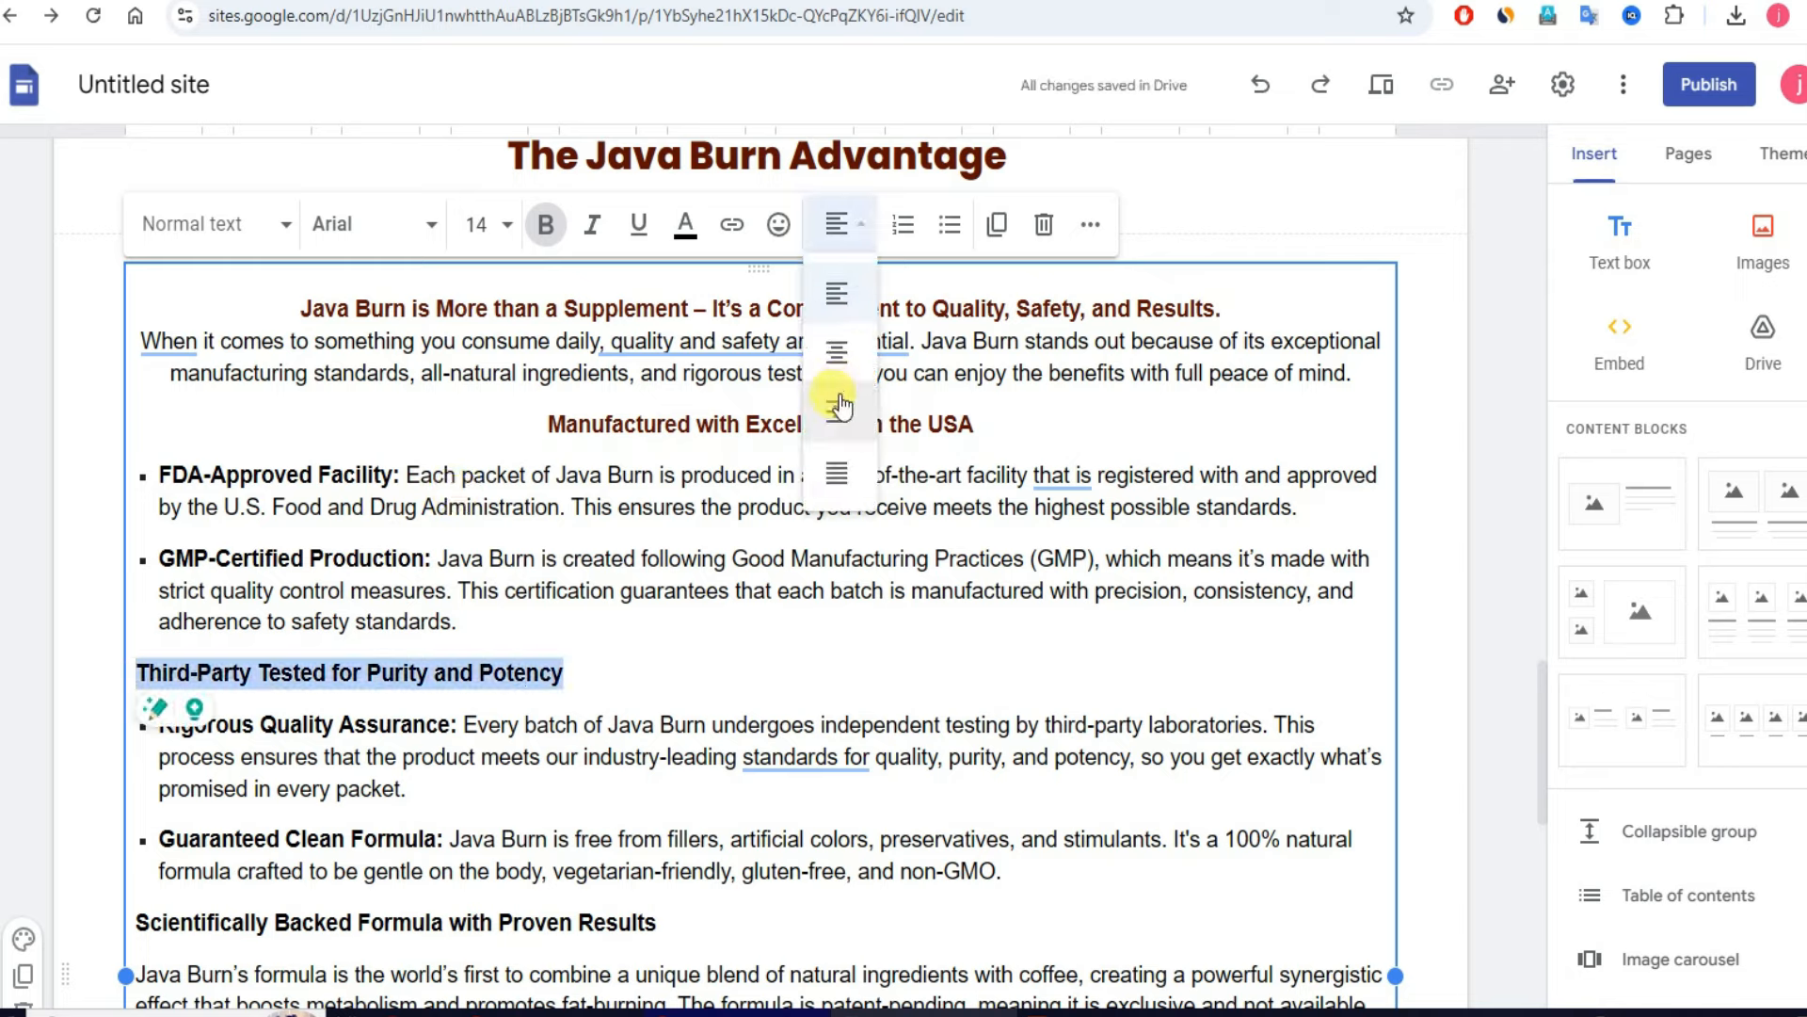
{"action": "left_click", "coordinate": [836, 354]}
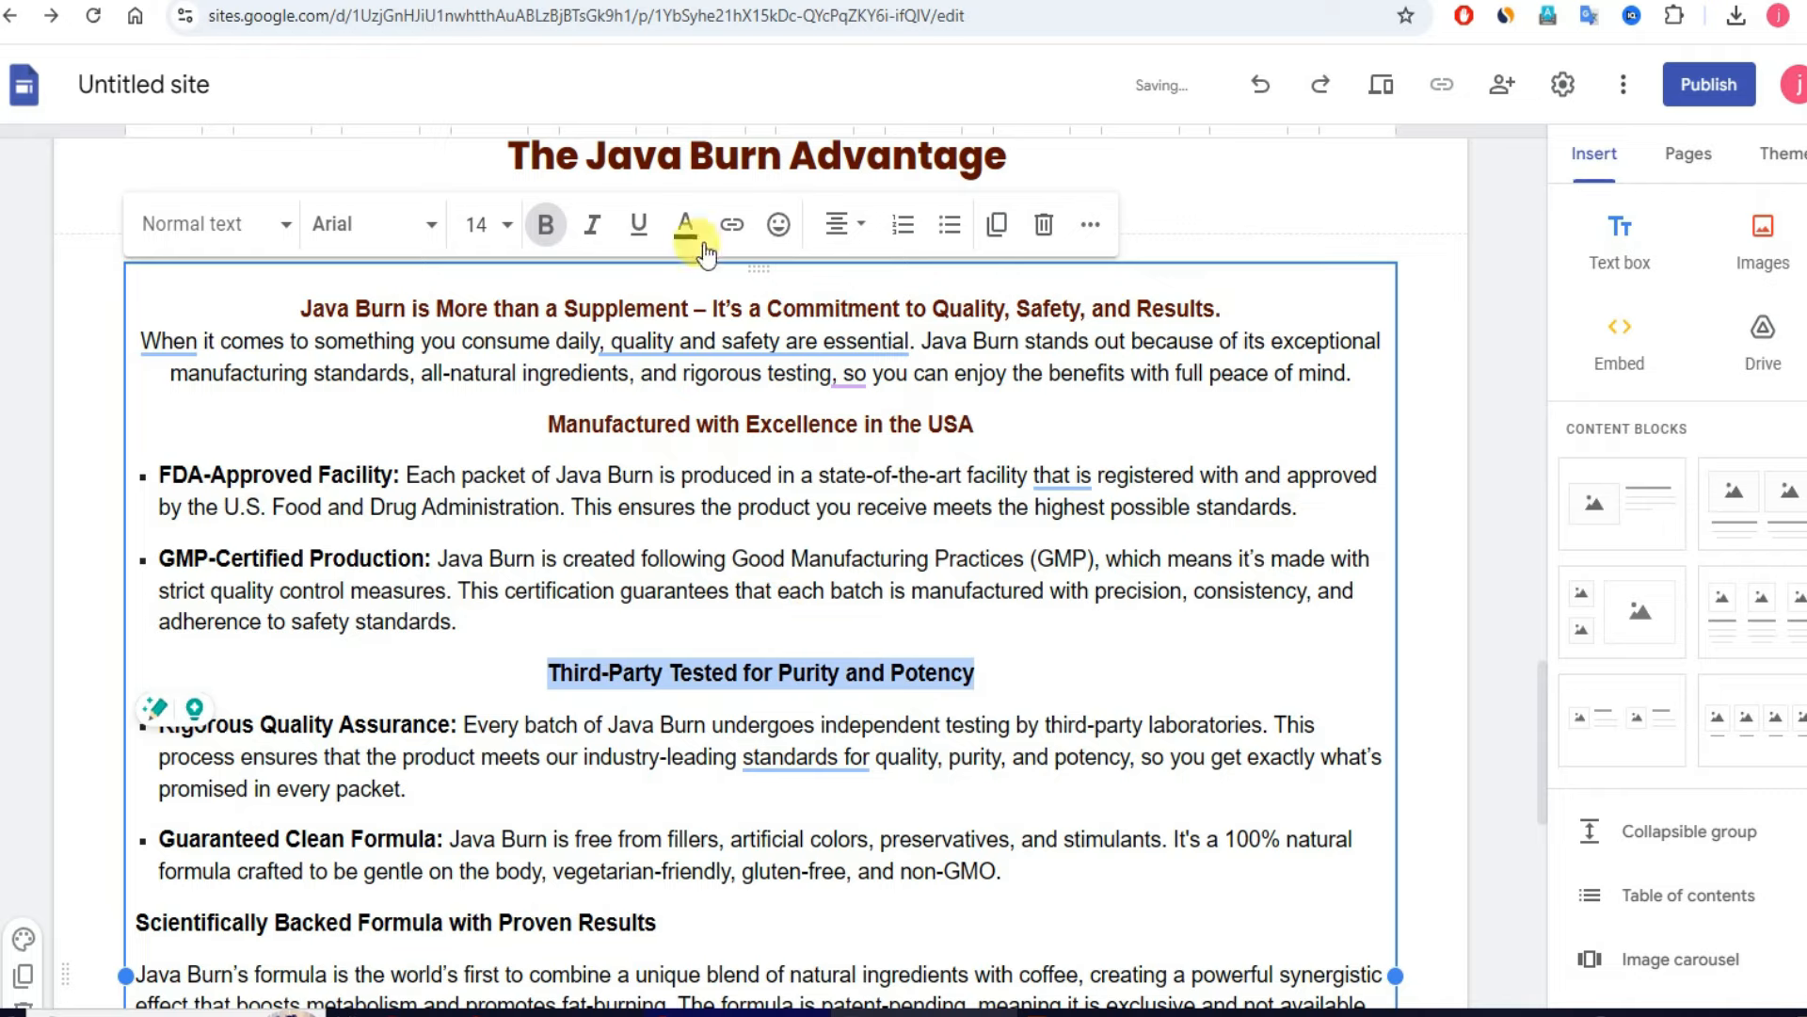
{"action": "left_click", "coordinate": [685, 224]}
{"action": "left_click", "coordinate": [636, 559]}
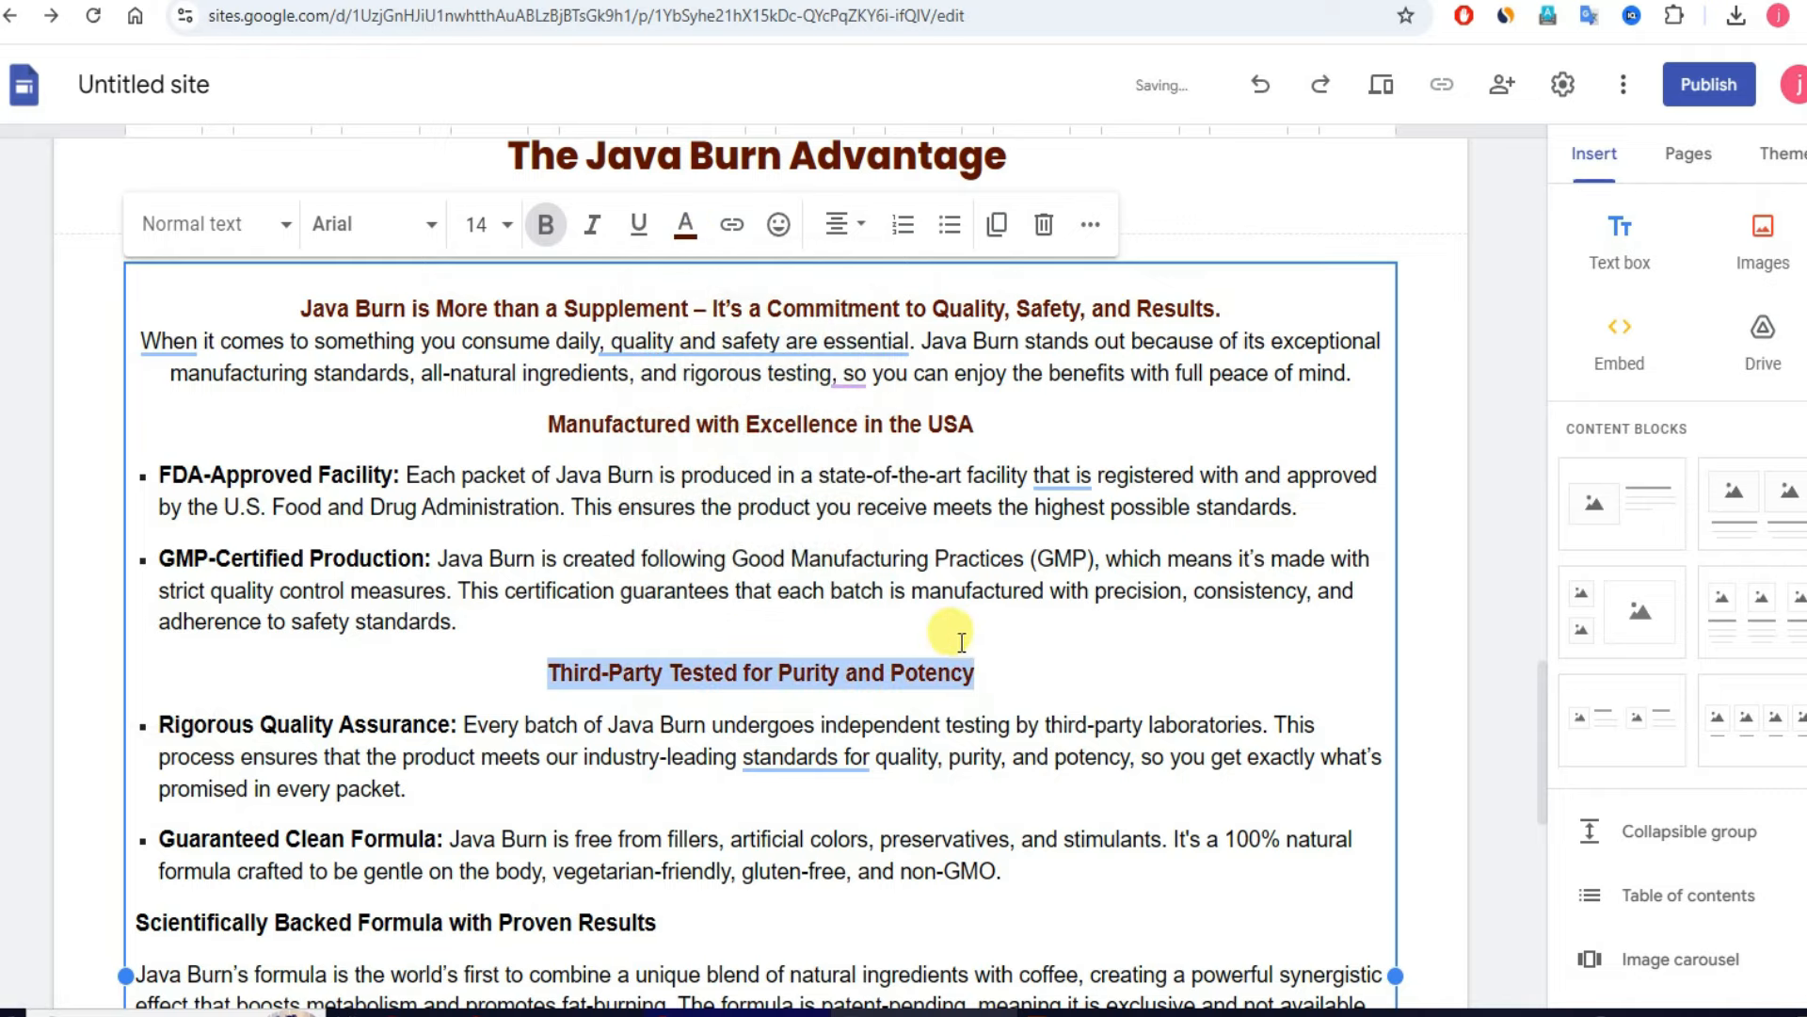
Step: Center the "Scientifically Backed Formula with Proven Results" and "Backed by a 60-Day, No Questions Asked Money-Back Guarantee" headings and color them dark brown #5b0f00
{"action": "scroll", "coordinate": [951, 636], "scroll_direction": "down", "scroll_amount": 4}
{"action": "left_click_drag", "start_coordinate": [659, 554], "coordinate": [99, 565]}
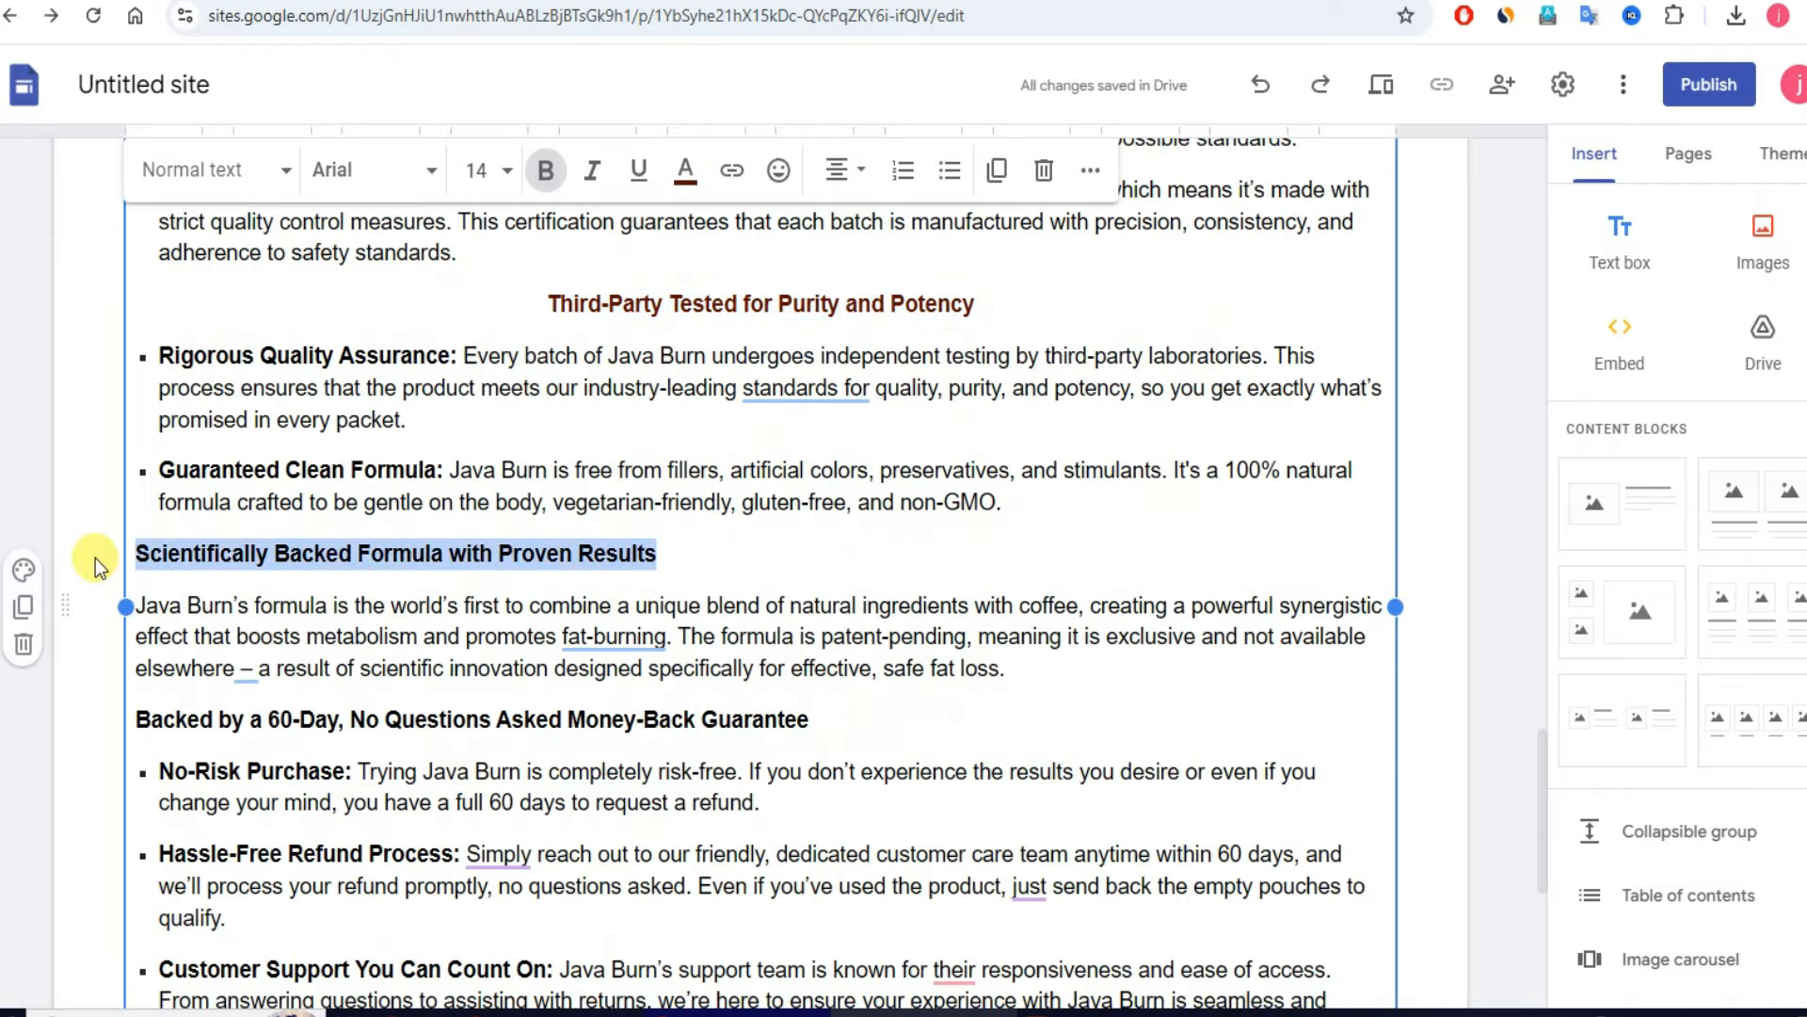
{"action": "left_click", "coordinate": [839, 170]}
{"action": "left_click", "coordinate": [848, 320]}
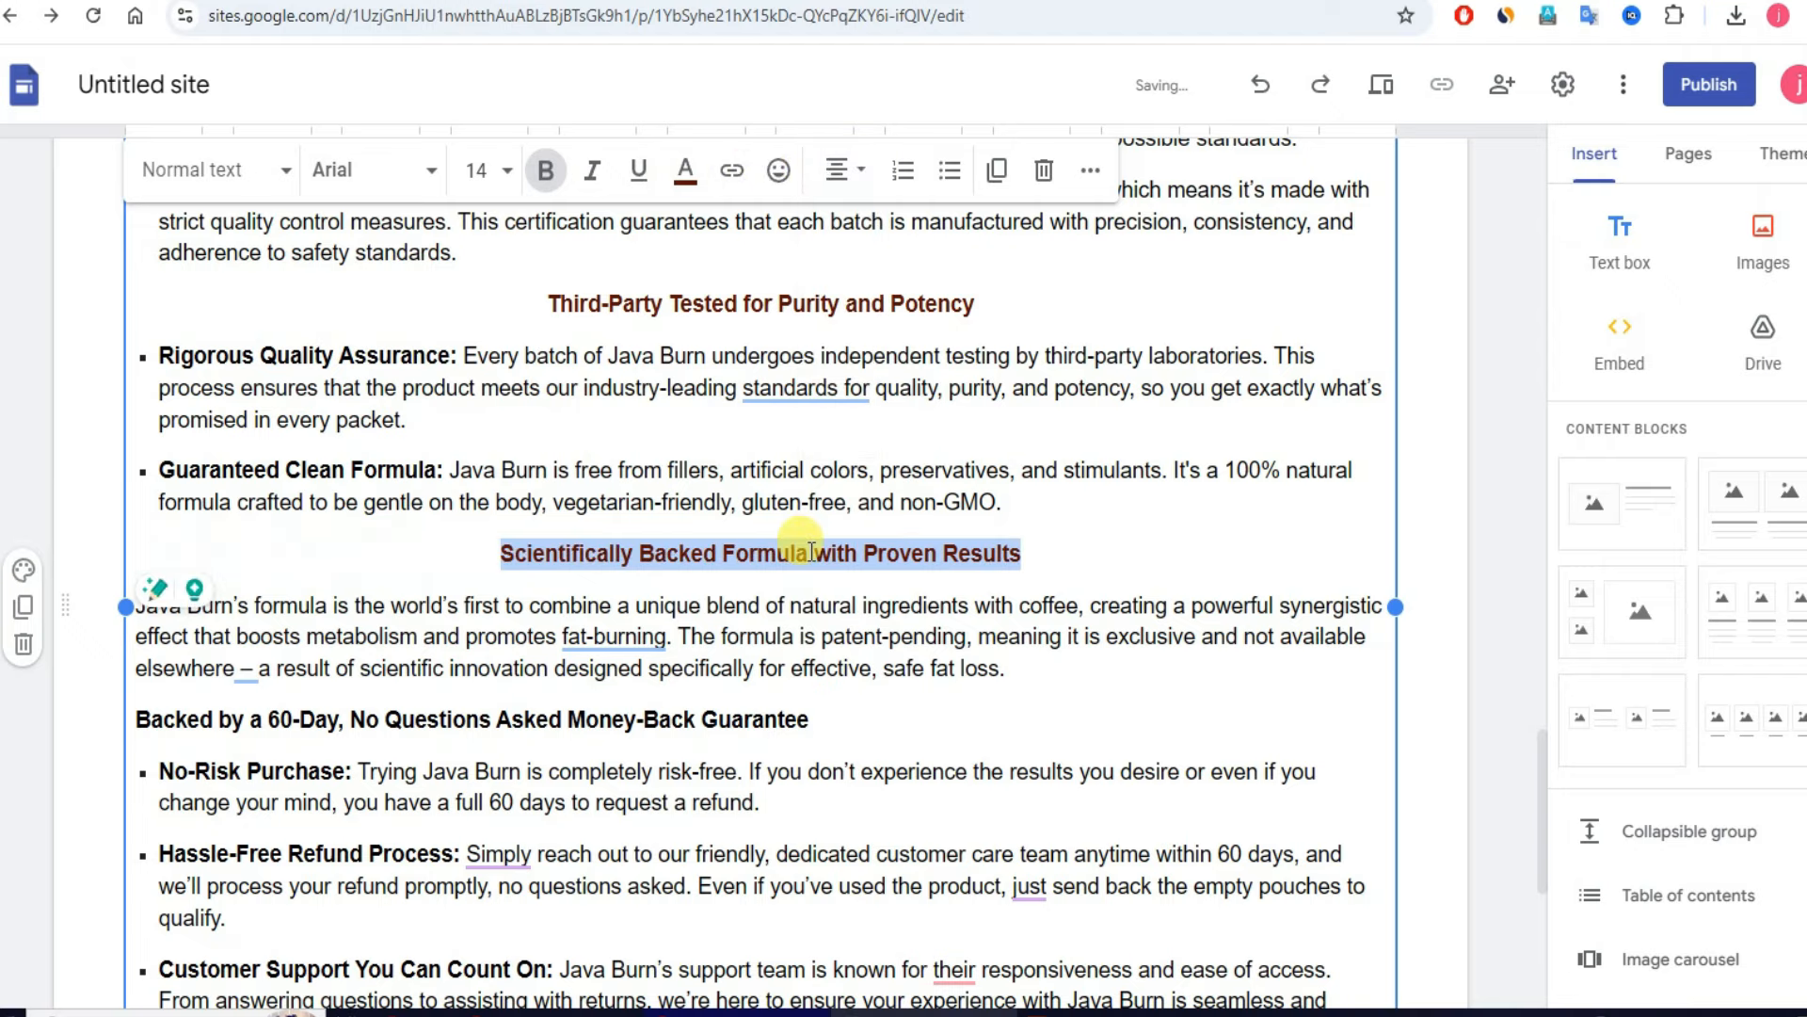
{"action": "scroll", "coordinate": [800, 517], "scroll_direction": "down", "scroll_amount": 4}
{"action": "left_click_drag", "start_coordinate": [845, 353], "coordinate": [135, 350]}
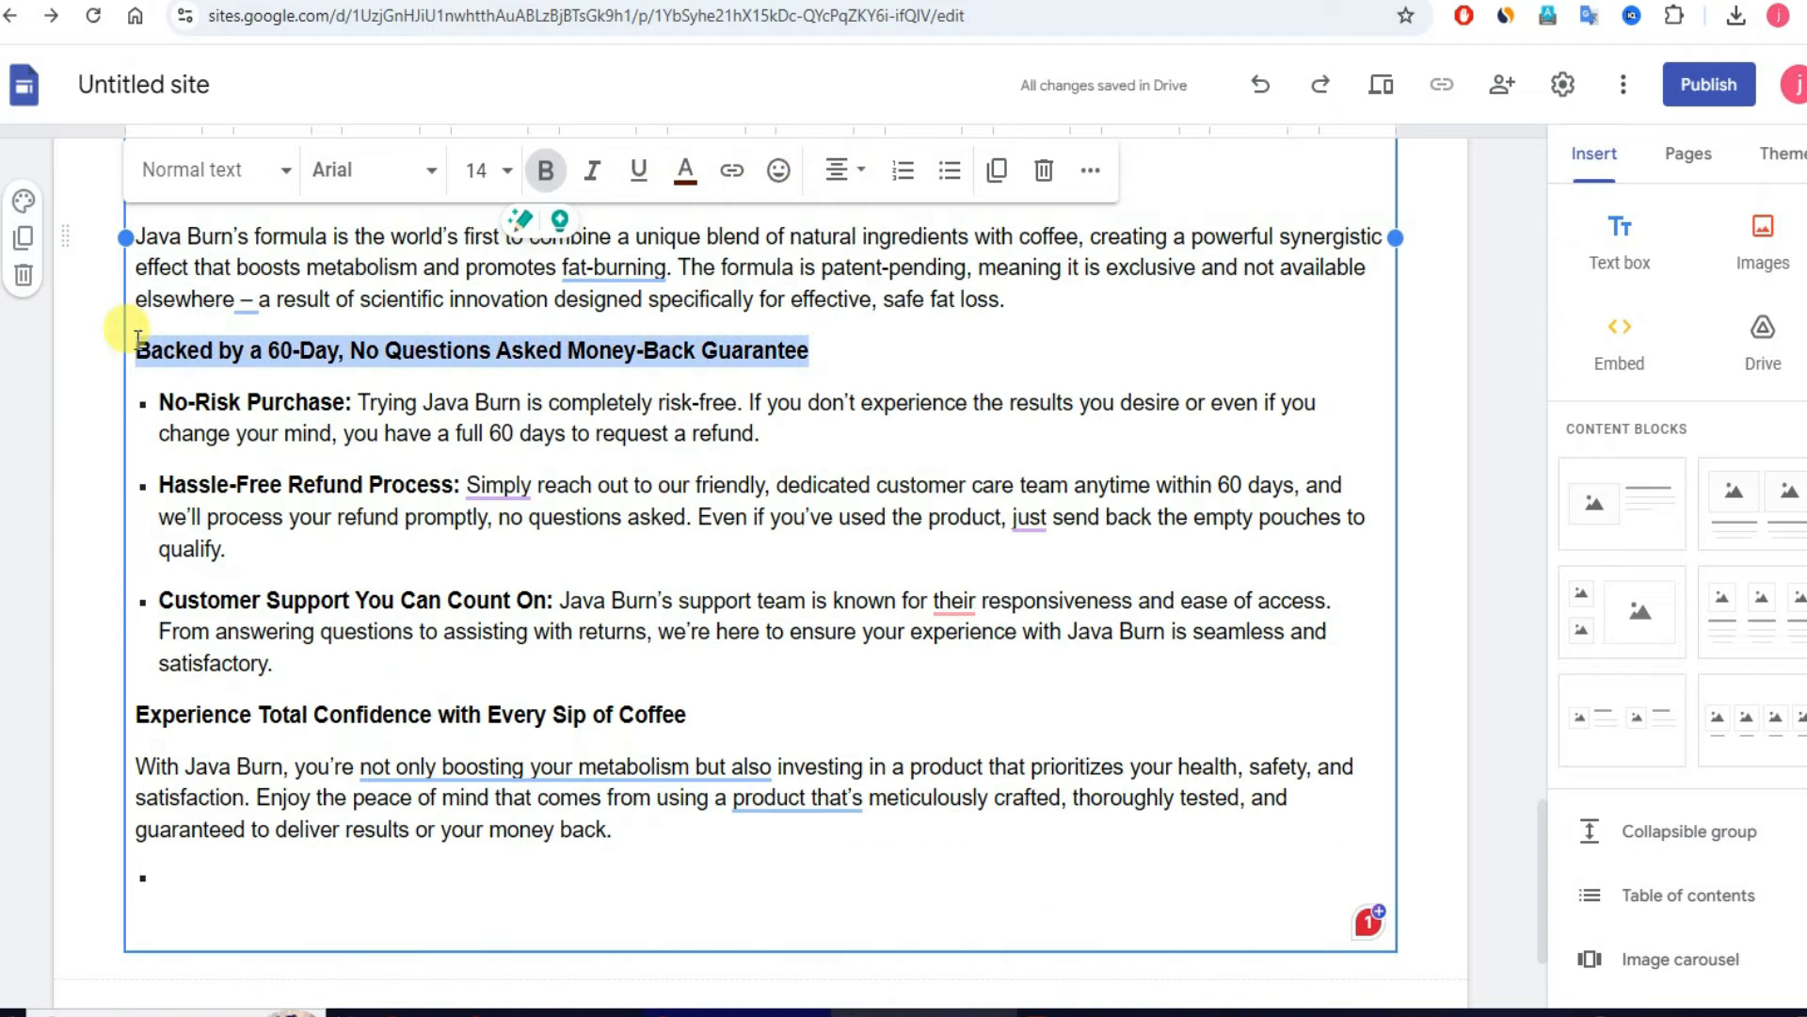
{"action": "left_click", "coordinate": [685, 170]}
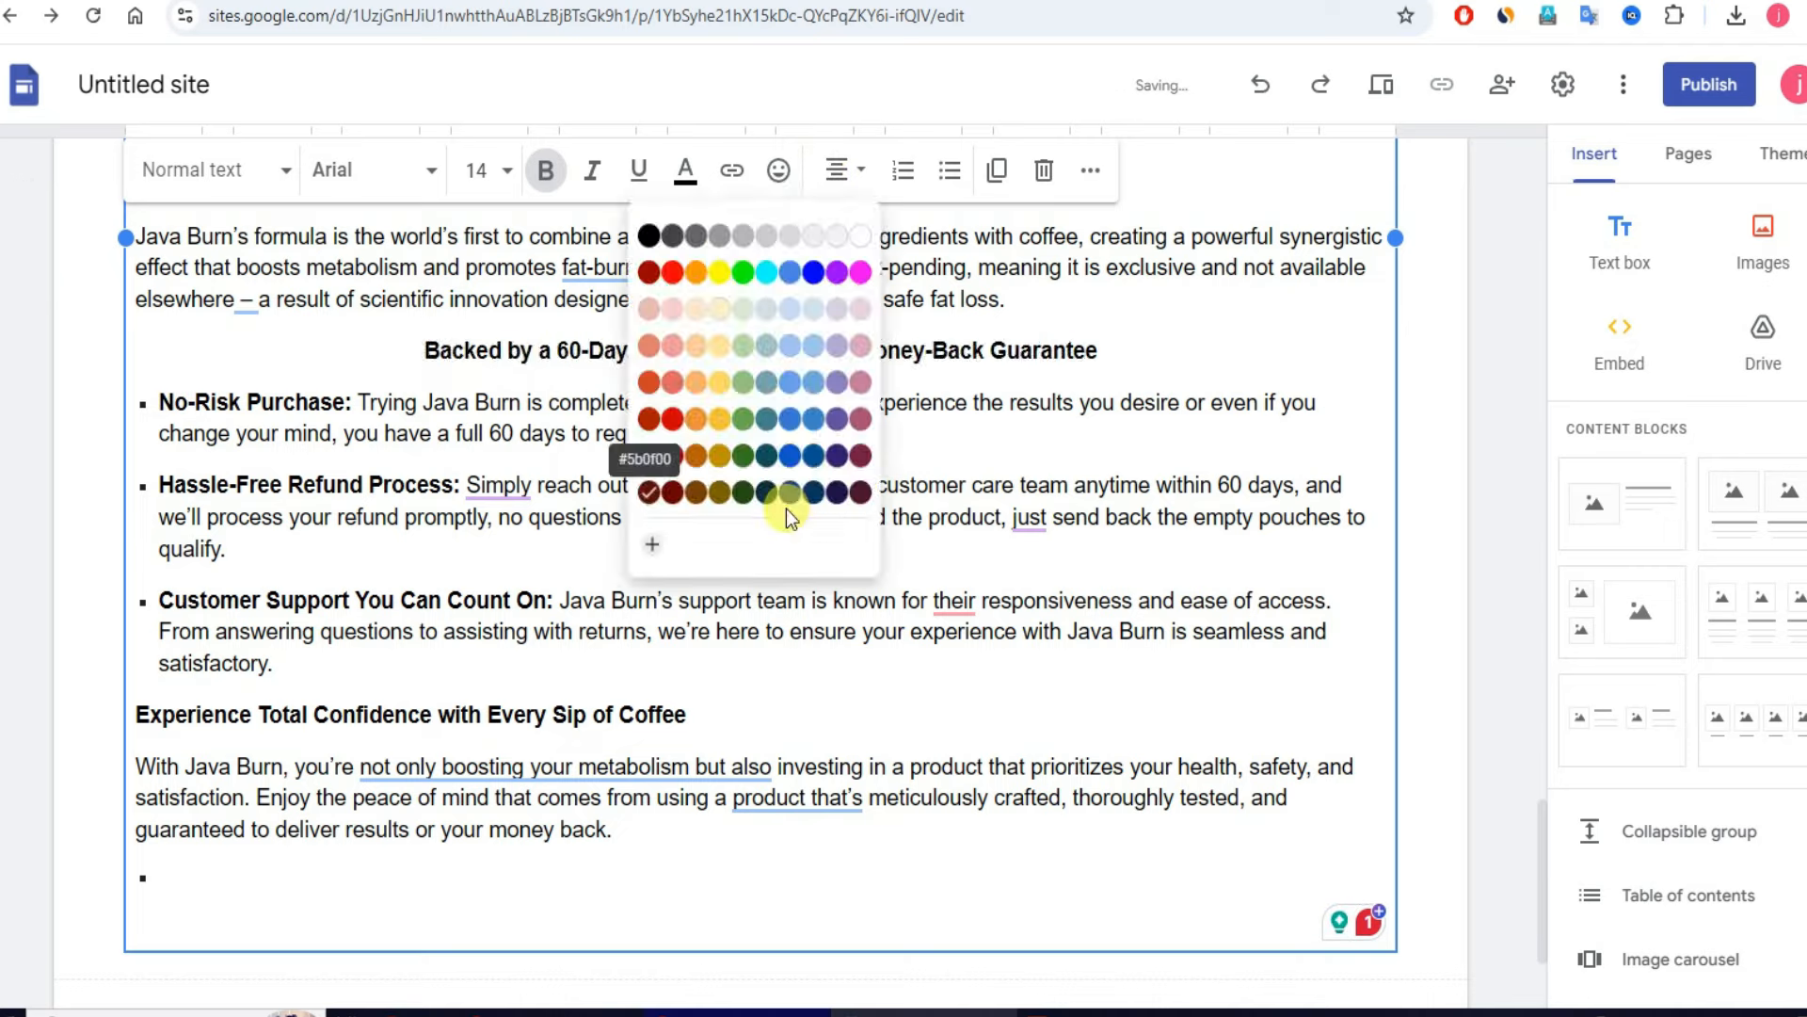
{"action": "left_click", "coordinate": [787, 512]}
Step: Center the "Experience Total Confidence with Every Sip of Coffee" heading in dark brown #5b0f00 and delete the empty bullet below its paragraph
{"action": "left_click_drag", "start_coordinate": [768, 692], "coordinate": [131, 717]}
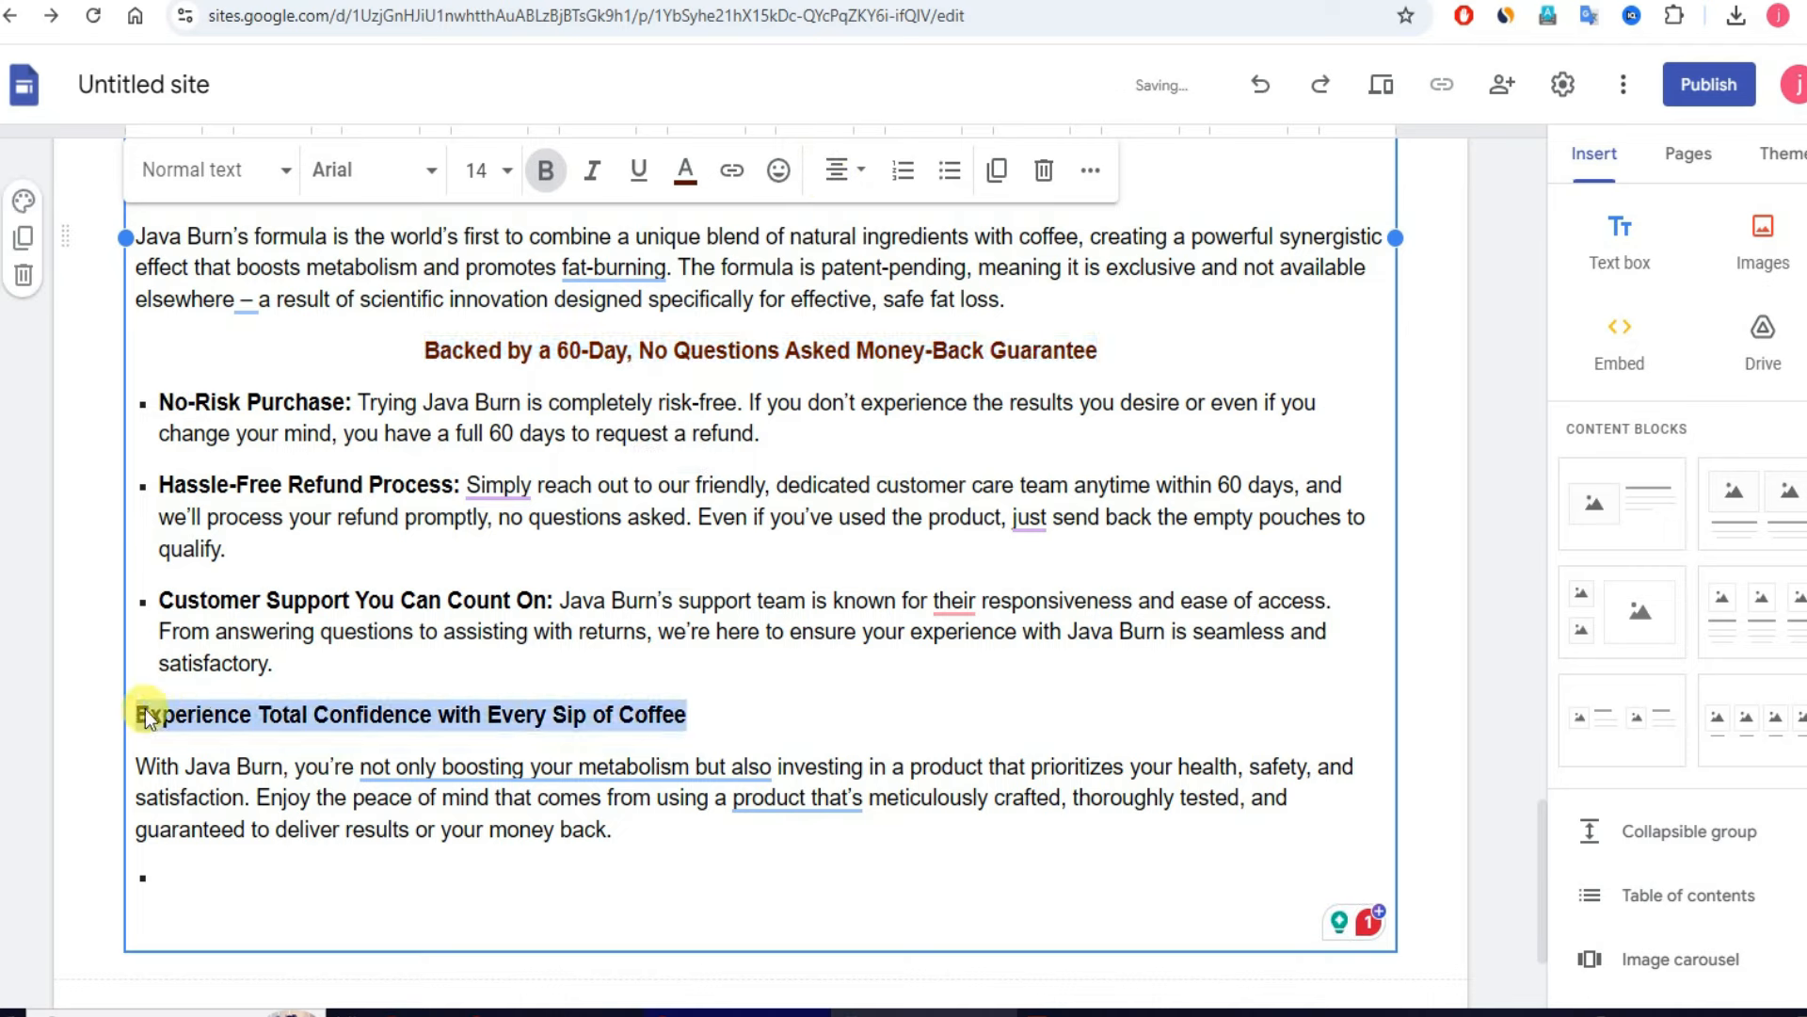
{"action": "left_click", "coordinate": [685, 170]}
{"action": "left_click", "coordinate": [633, 456]}
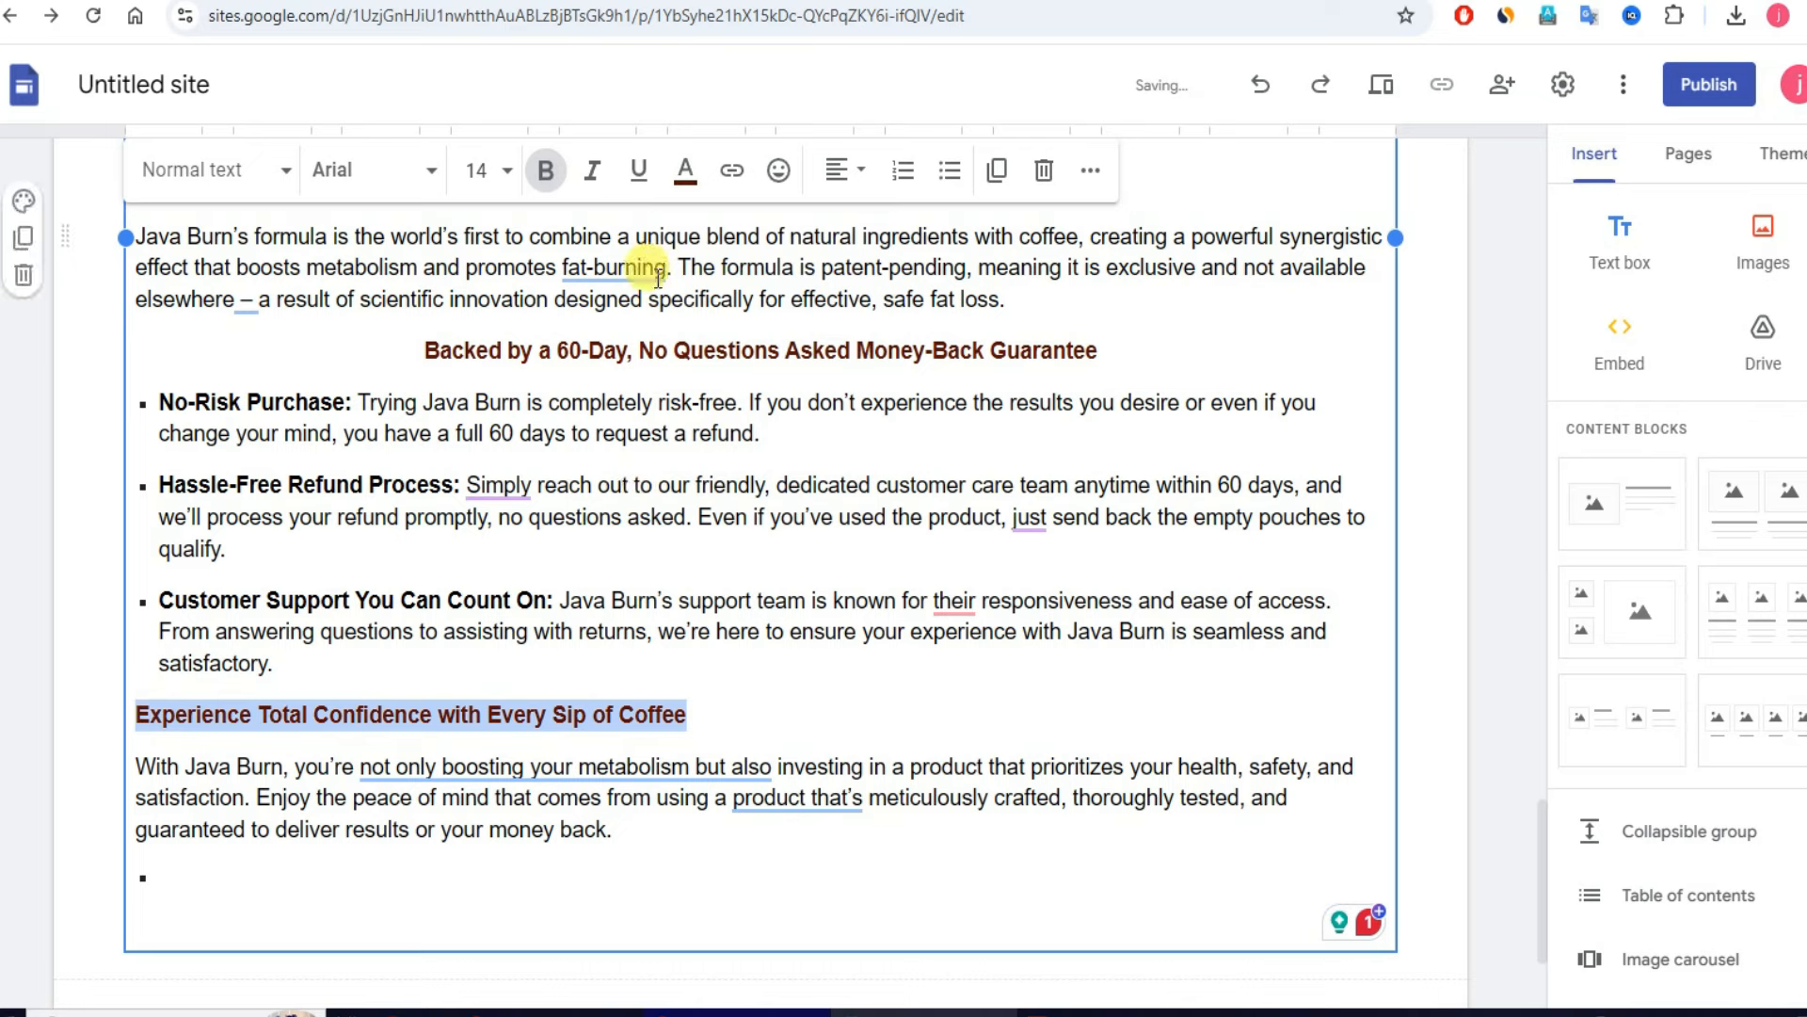
{"action": "left_click", "coordinate": [846, 178]}
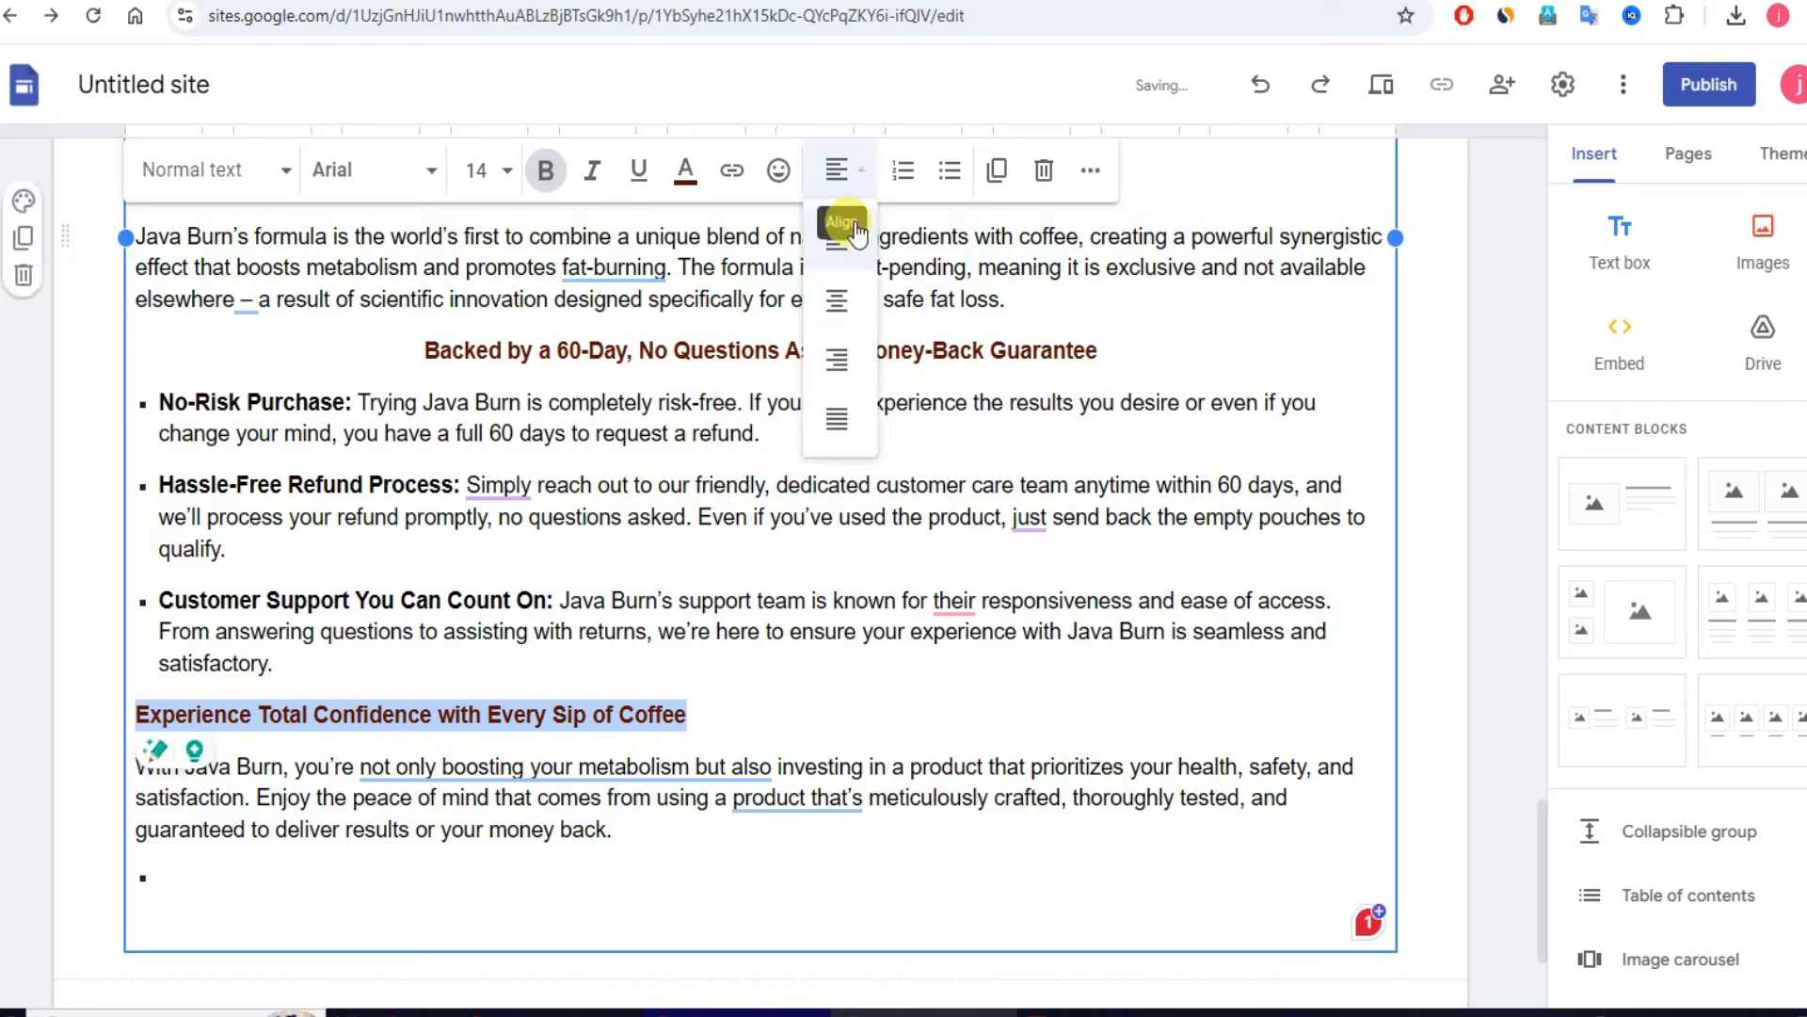
{"action": "left_click", "coordinate": [835, 302]}
{"action": "left_click", "coordinate": [593, 872]}
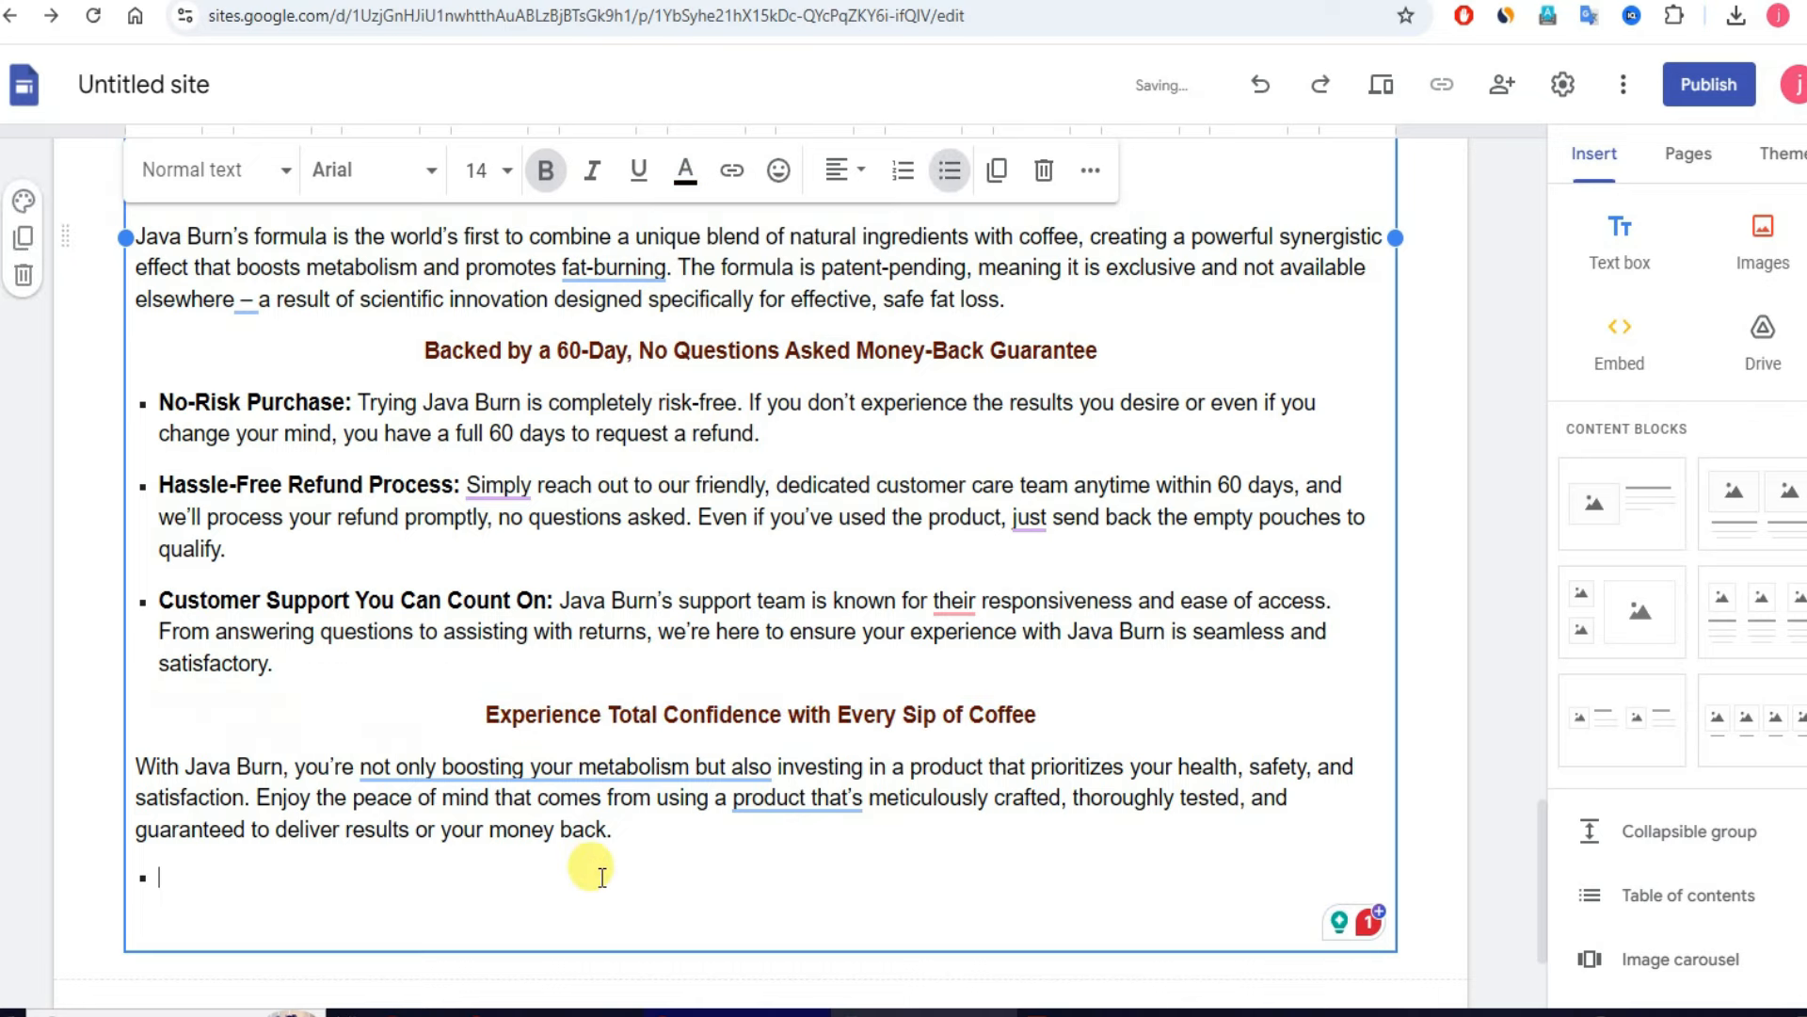
{"action": "key", "text": "BackSpace"}
{"action": "scroll", "coordinate": [1002, 464], "scroll_direction": "up", "scroll_amount": 8}
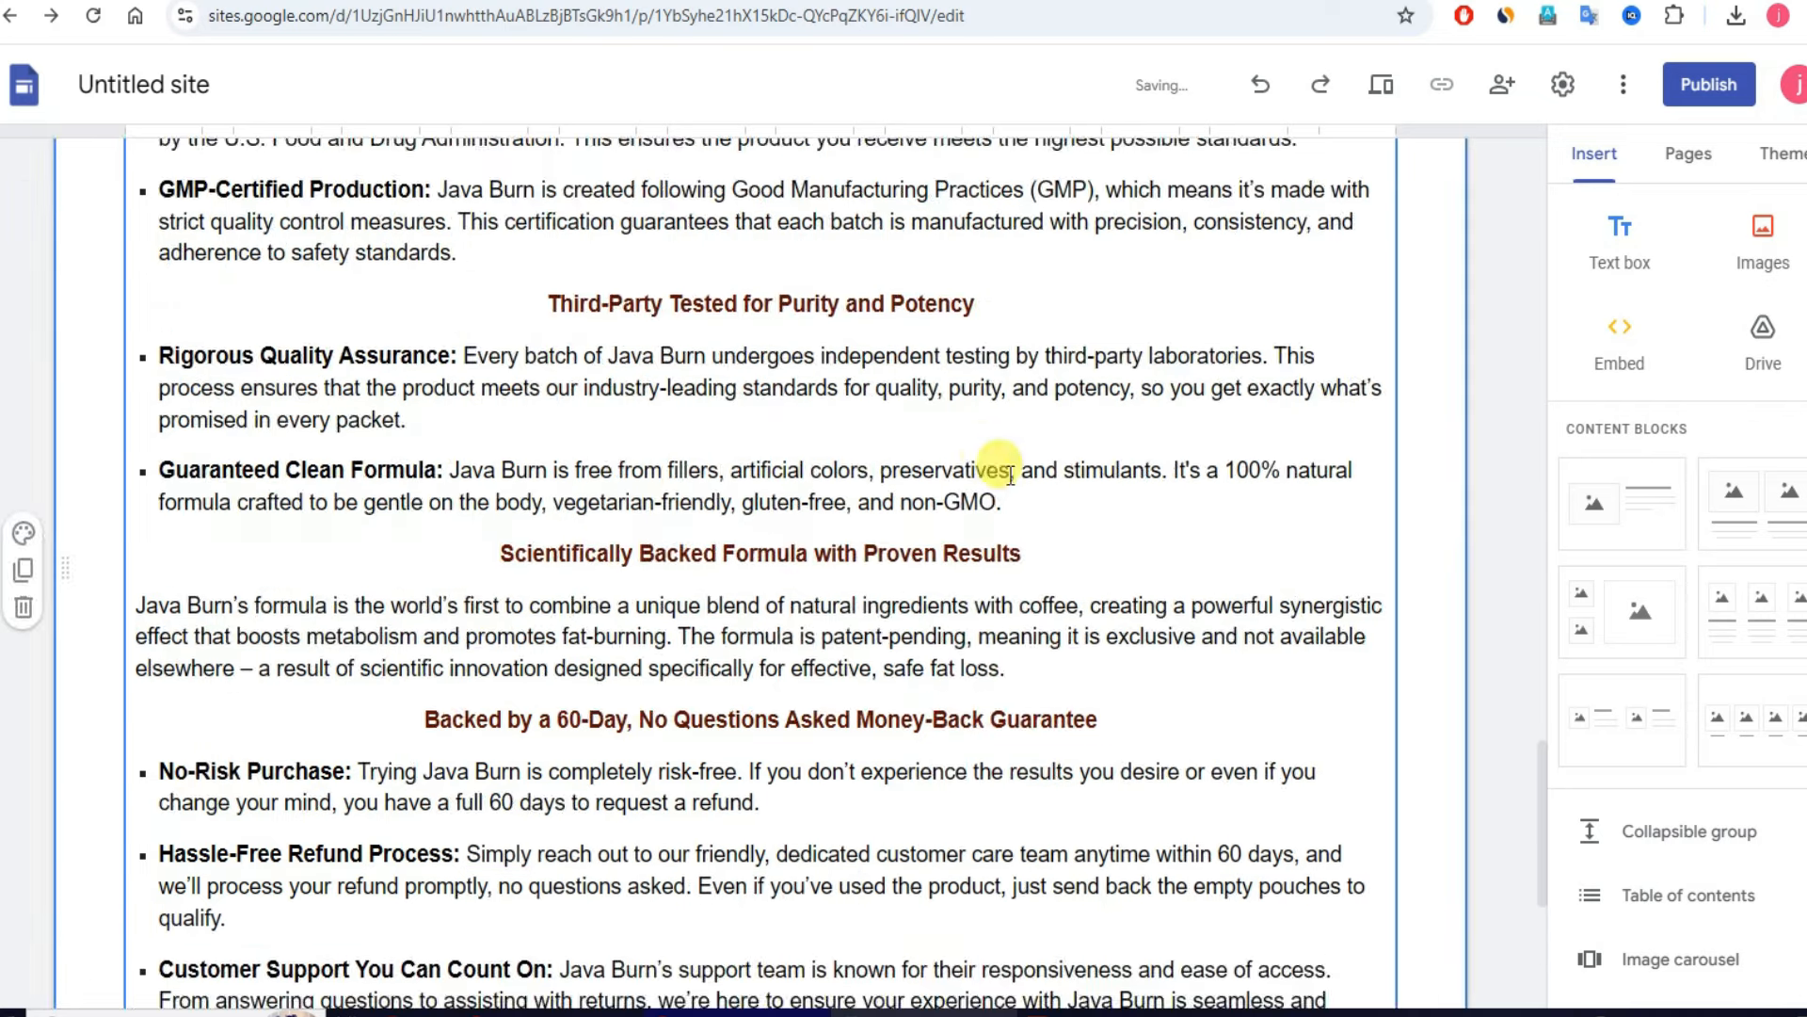
{"action": "scroll", "coordinate": [880, 440], "scroll_direction": "down", "scroll_amount": 10}
Step: Insert the Java Burn coffee drinks image below the Java Burn Advantage text and enlarge it to the full content width
{"action": "left_click", "coordinate": [791, 739]}
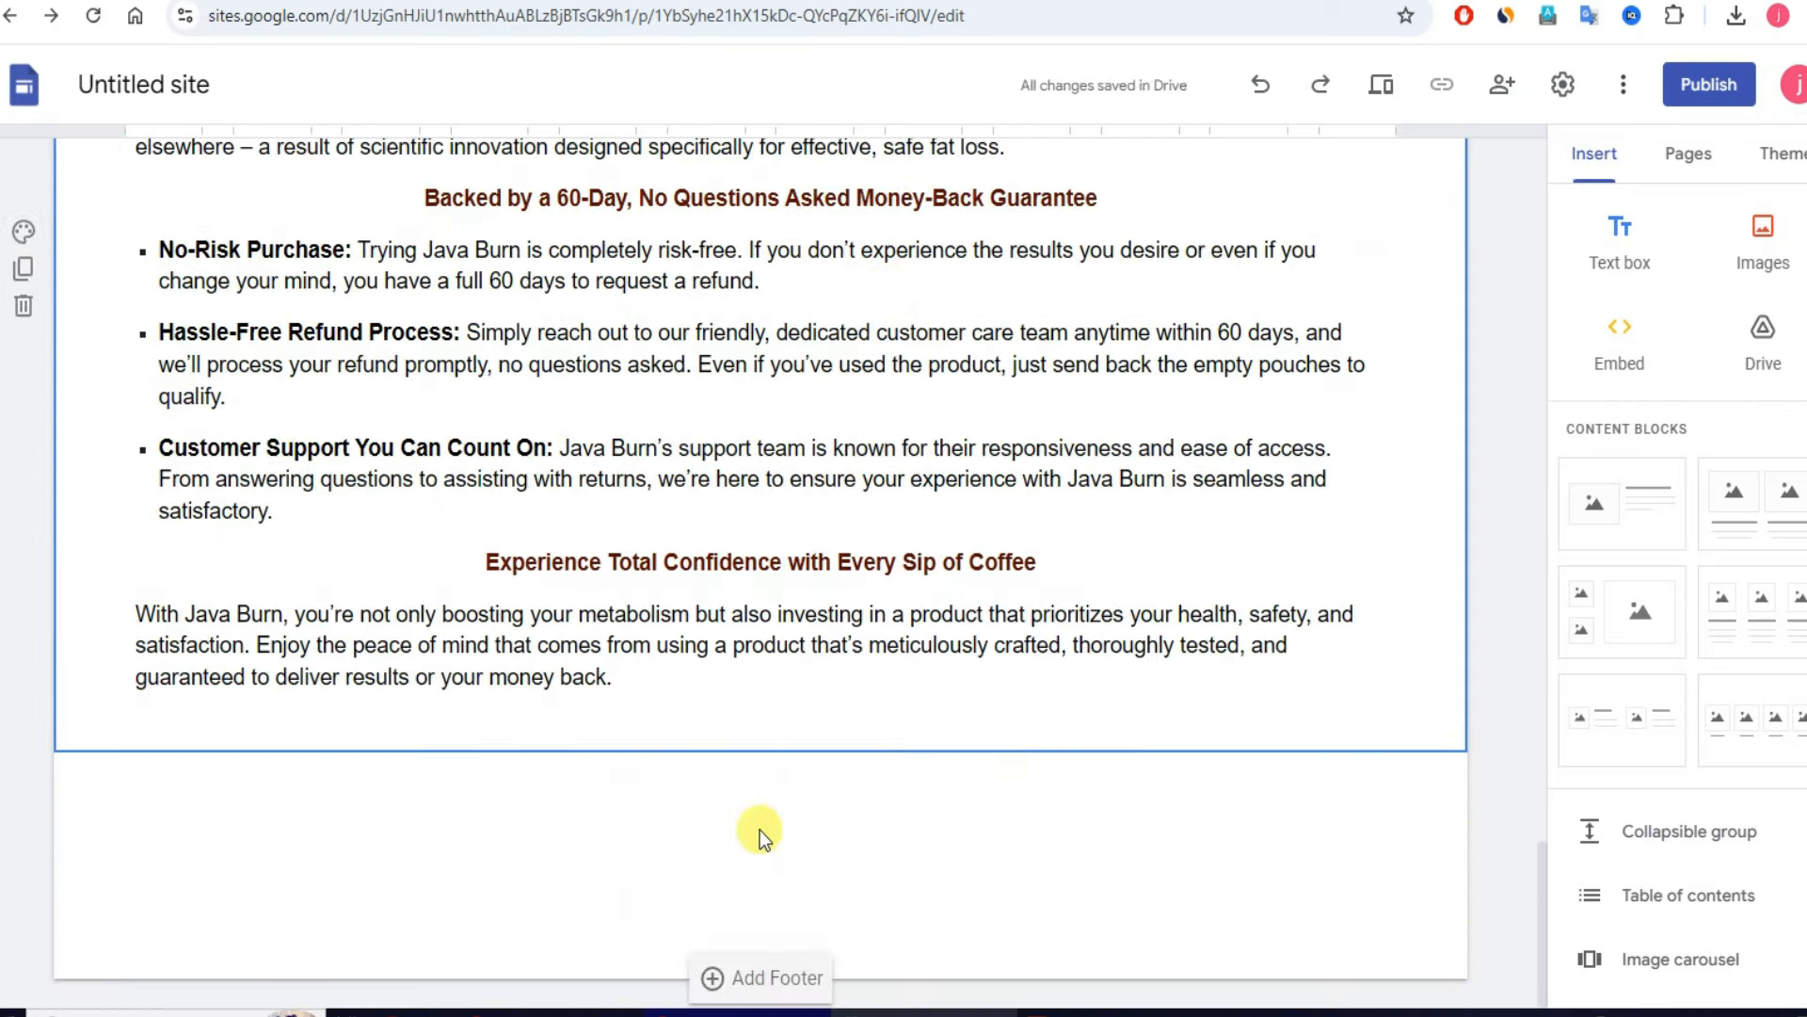
{"action": "left_click", "coordinate": [1763, 226]}
{"action": "left_click", "coordinate": [1759, 315]}
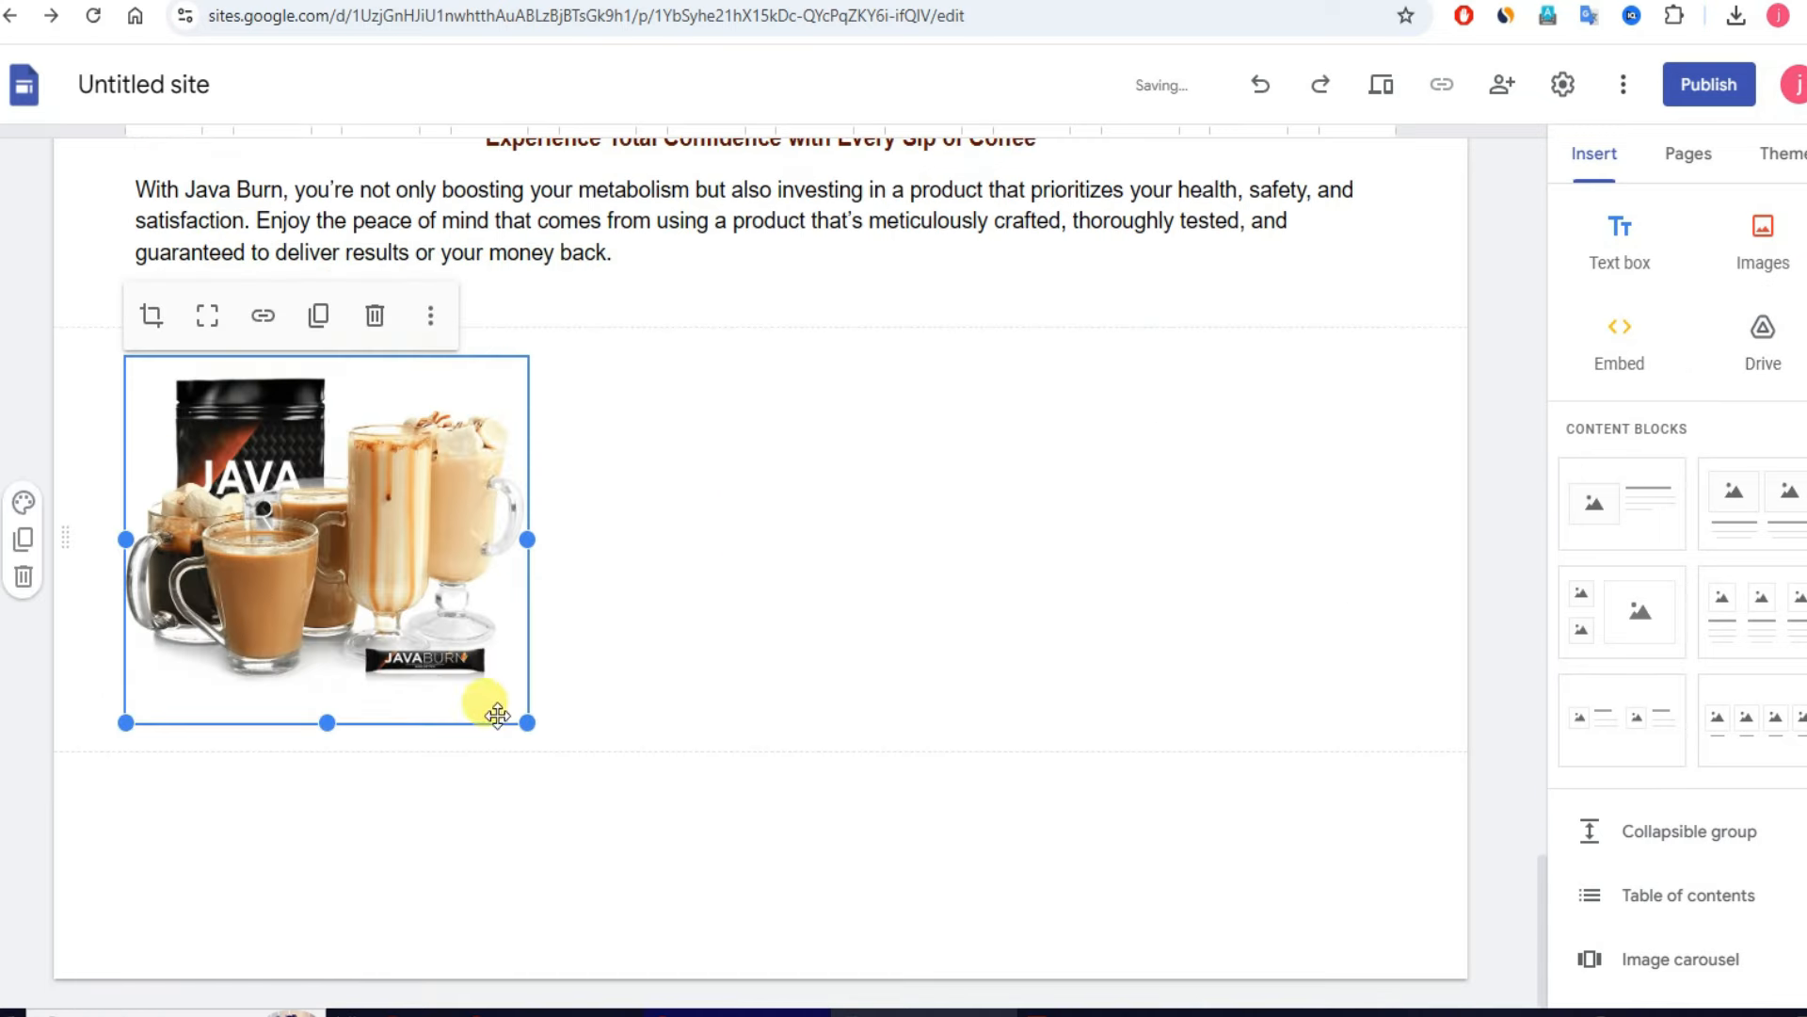
{"action": "left_click_drag", "start_coordinate": [527, 722], "coordinate": [1130, 723]}
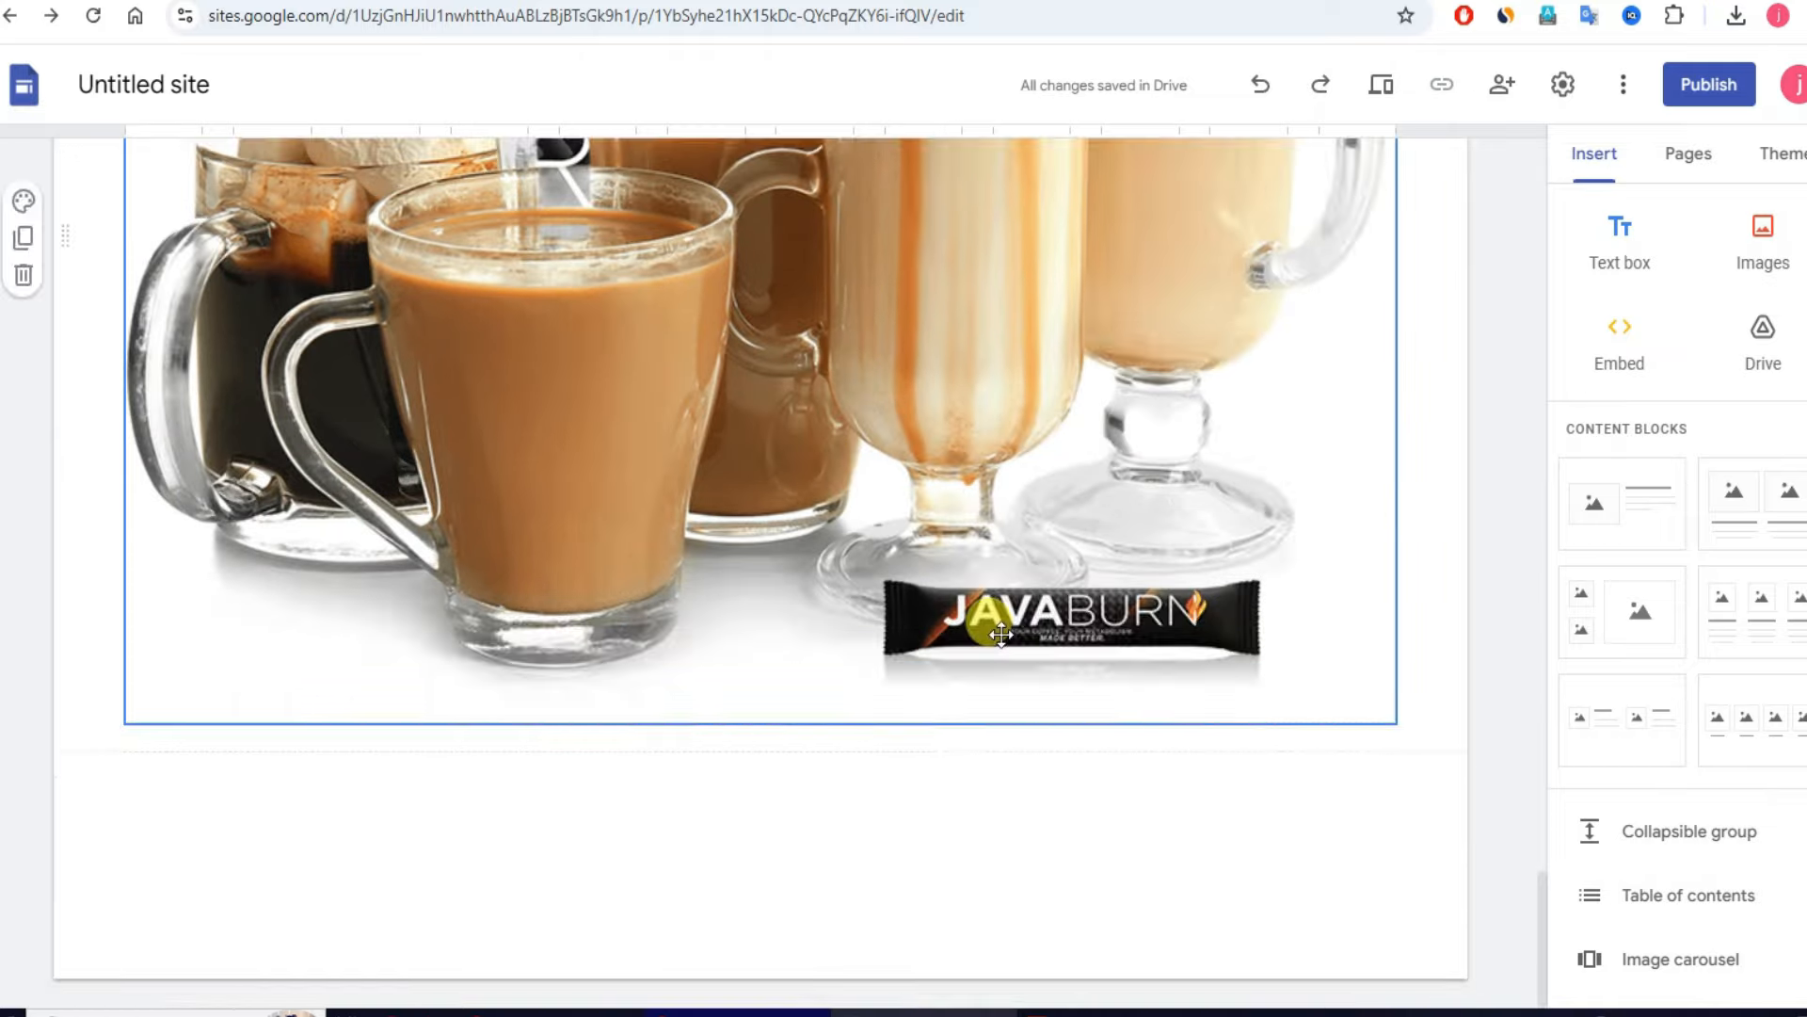
{"action": "scroll", "coordinate": [1001, 633], "scroll_direction": "up", "scroll_amount": 8}
Step: Switch to ChatGPT and review the landing page draft from the pricing options and Section 6 through the FAQs to the Final Call to Action
{"action": "key", "text": "ctrl+Tab"}
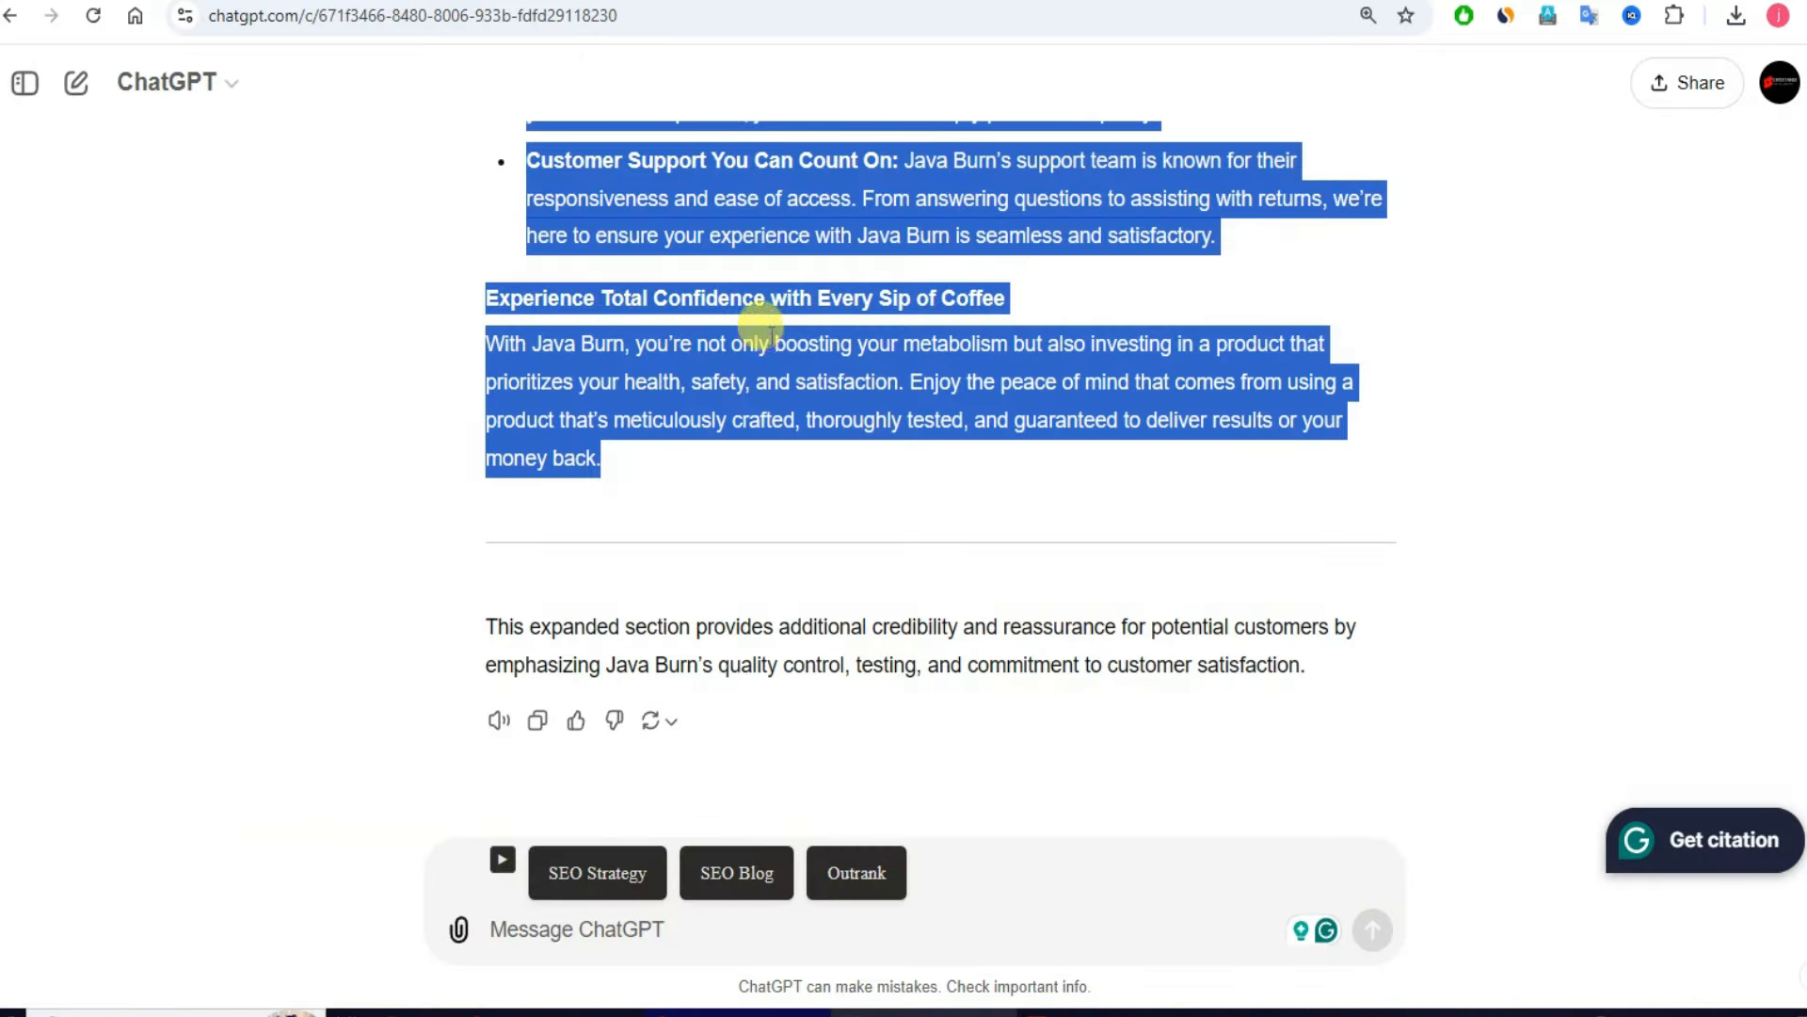
{"action": "scroll", "coordinate": [763, 357], "scroll_direction": "up", "scroll_amount": 20}
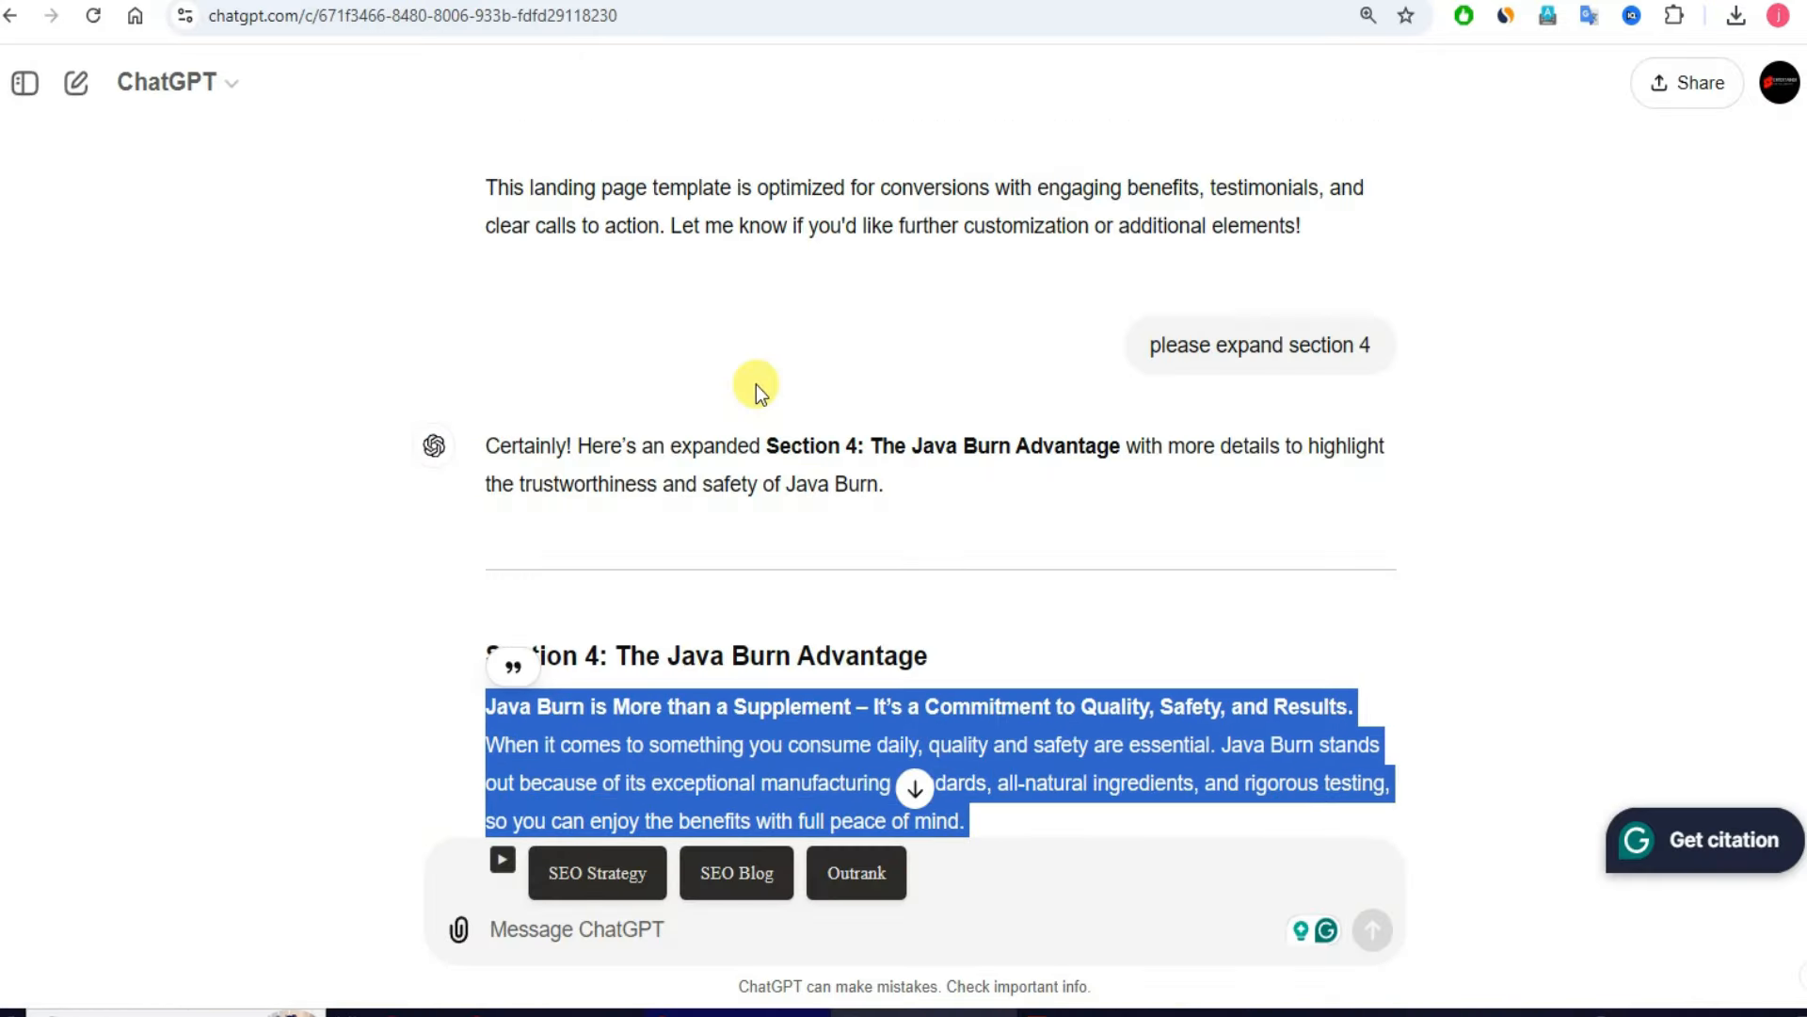
{"action": "scroll", "coordinate": [755, 385], "scroll_direction": "up", "scroll_amount": 4}
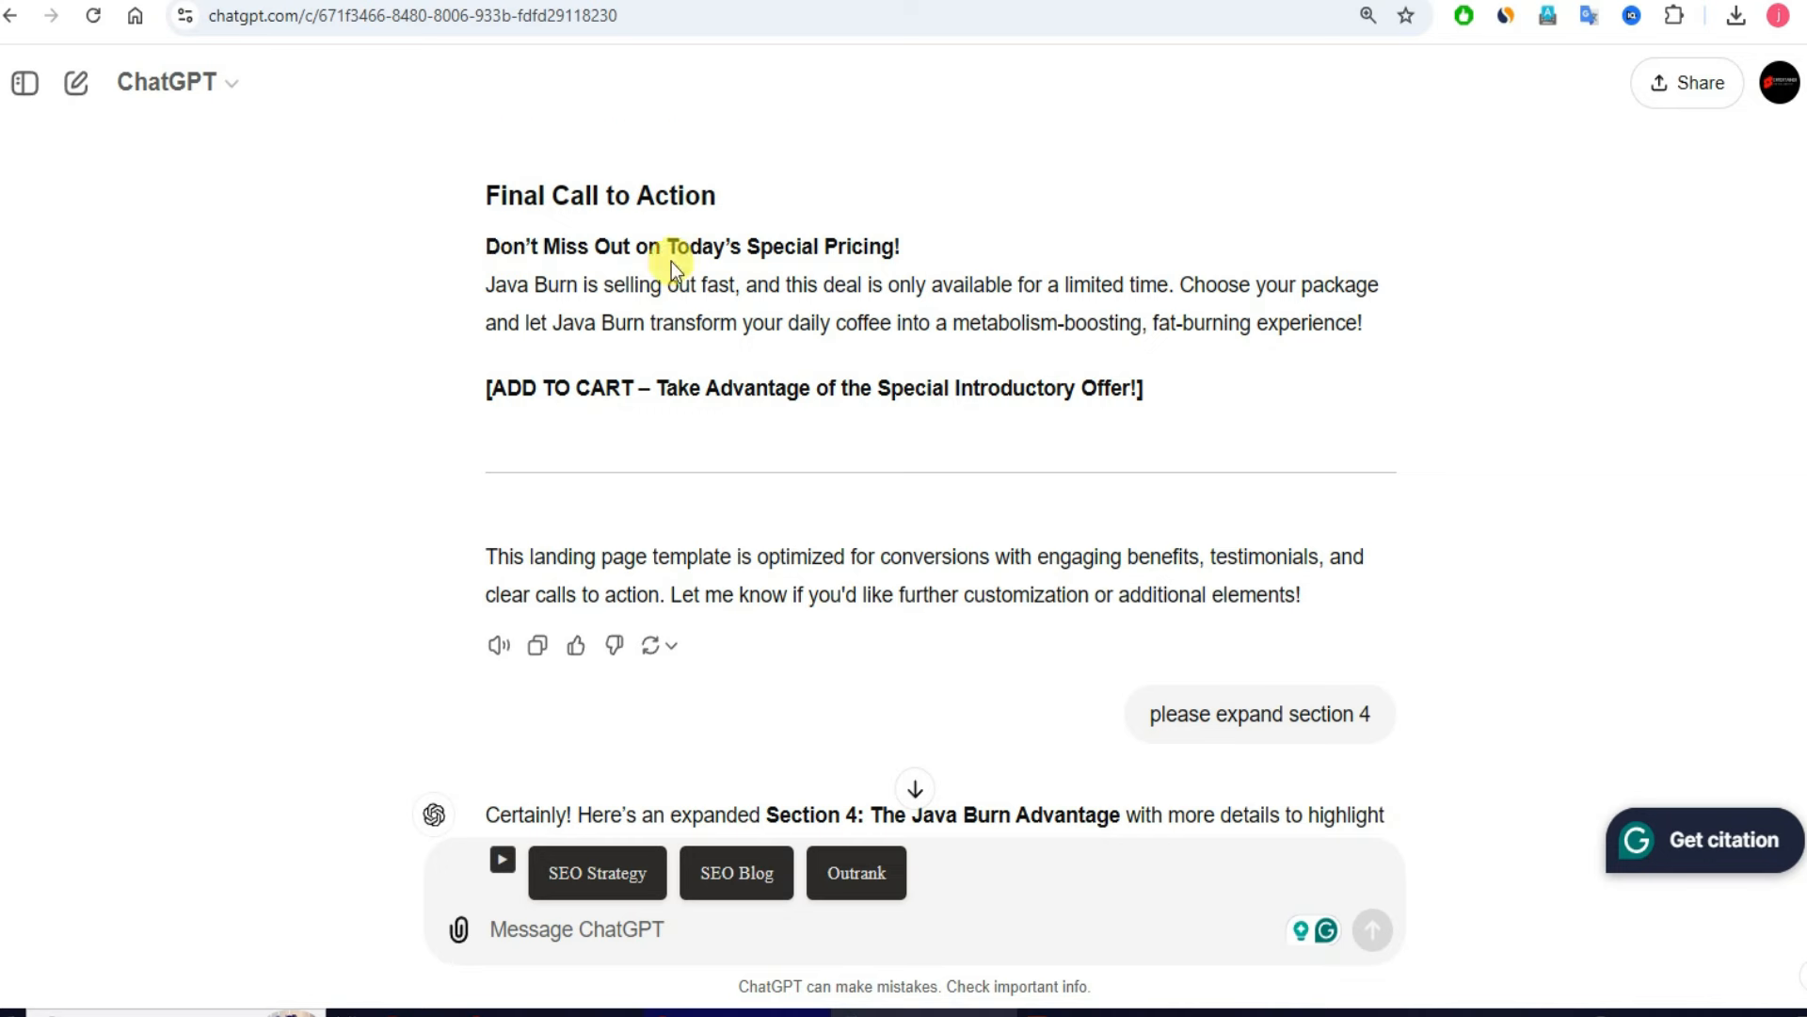
{"action": "scroll", "coordinate": [659, 329], "scroll_direction": "up", "scroll_amount": 10}
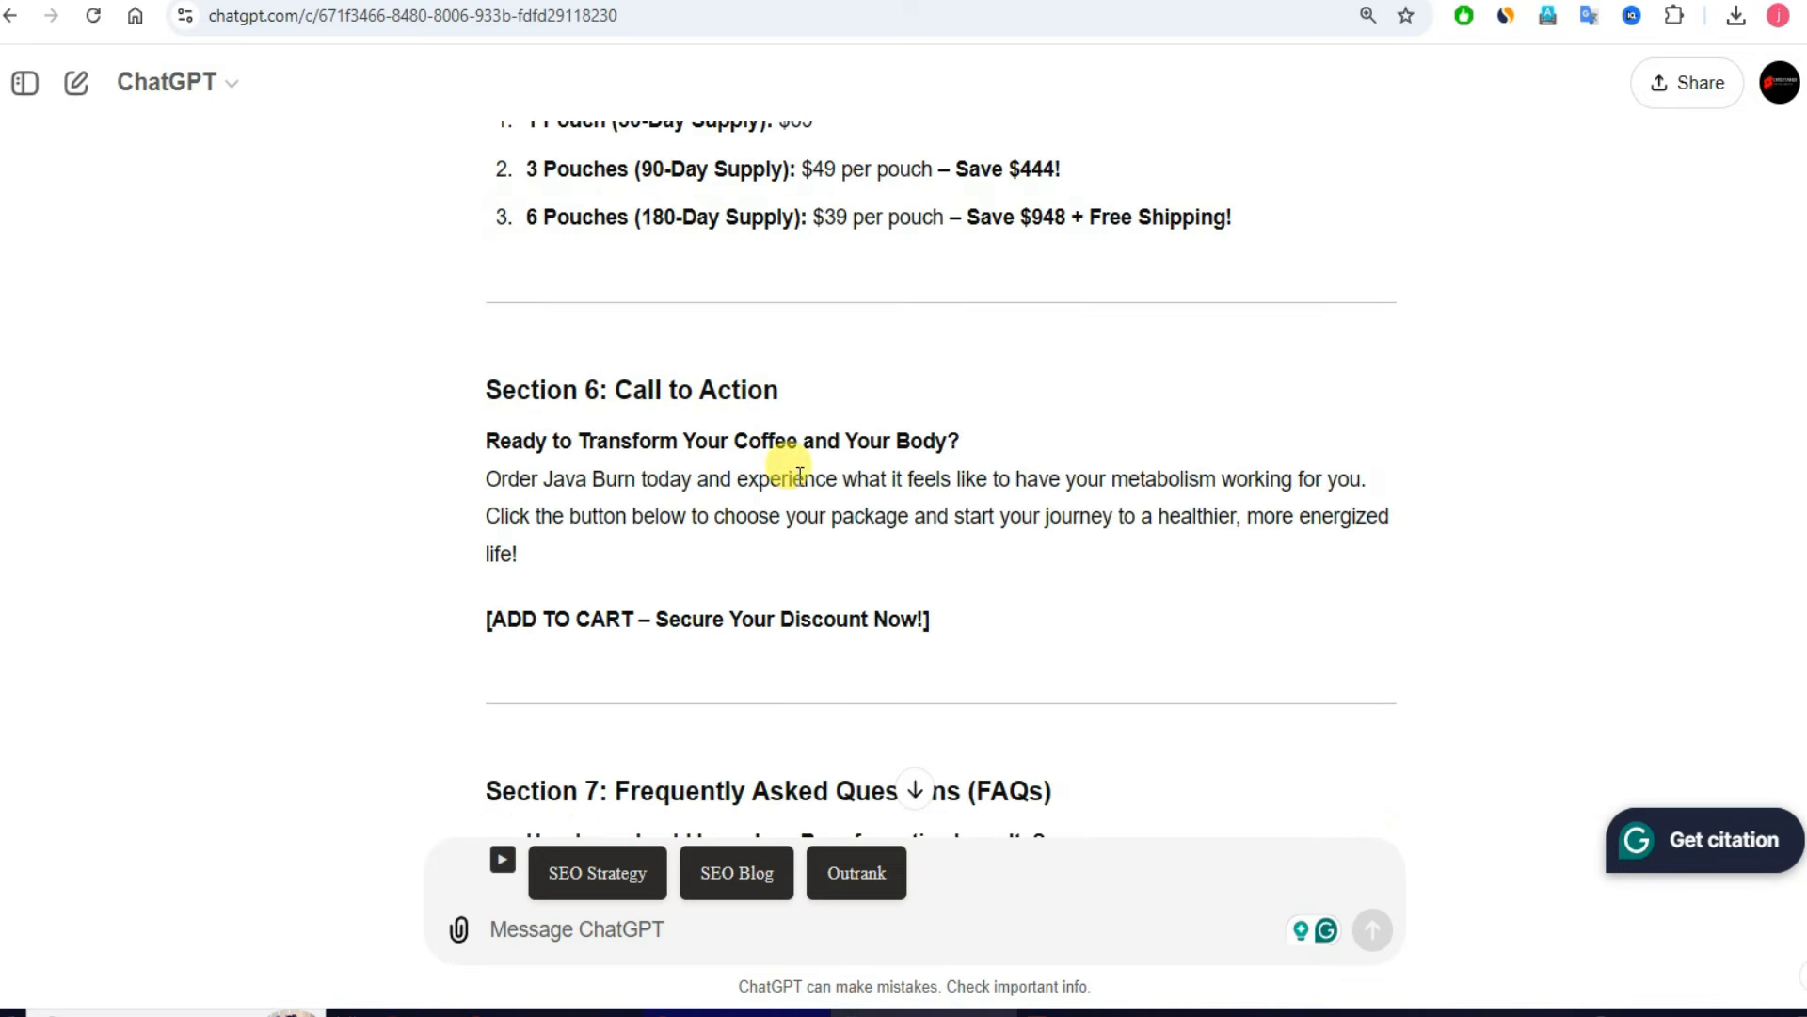
{"action": "scroll", "coordinate": [734, 471], "scroll_direction": "down", "scroll_amount": 4}
{"action": "scroll", "coordinate": [706, 468], "scroll_direction": "down", "scroll_amount": 4}
{"action": "scroll", "coordinate": [744, 508], "scroll_direction": "up", "scroll_amount": 4}
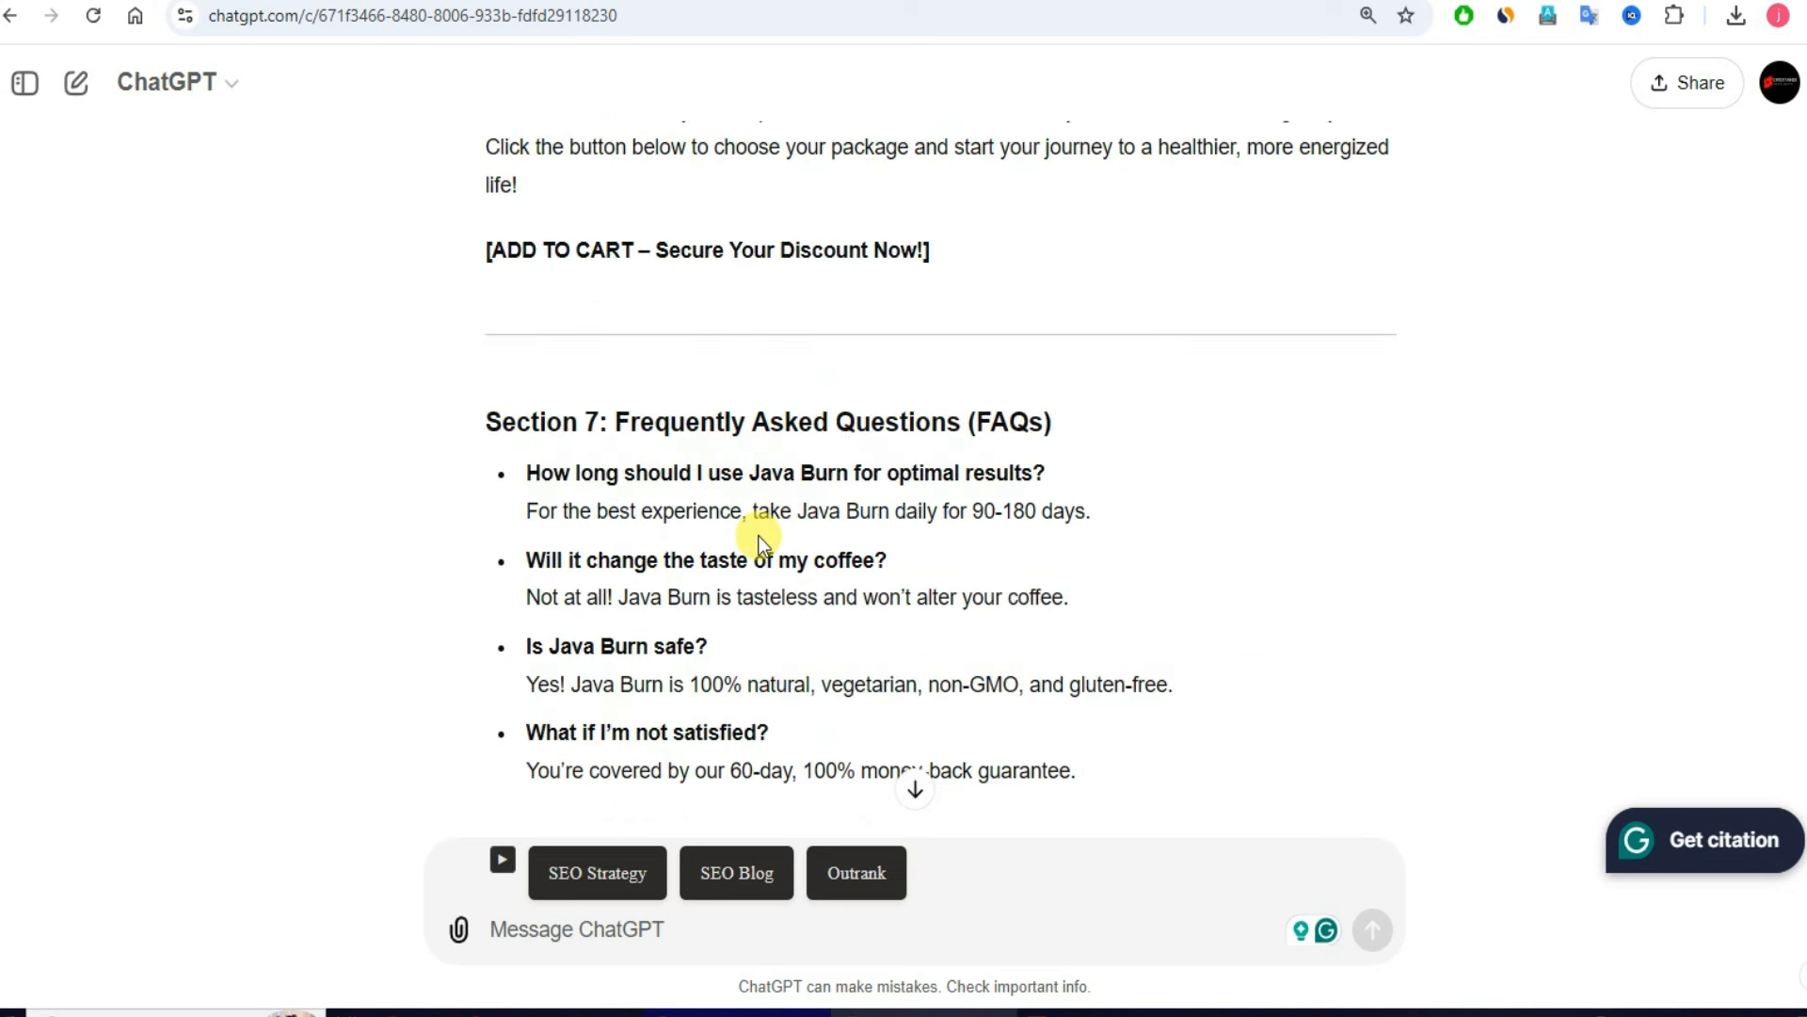
{"action": "scroll", "coordinate": [758, 536], "scroll_direction": "down", "scroll_amount": 4}
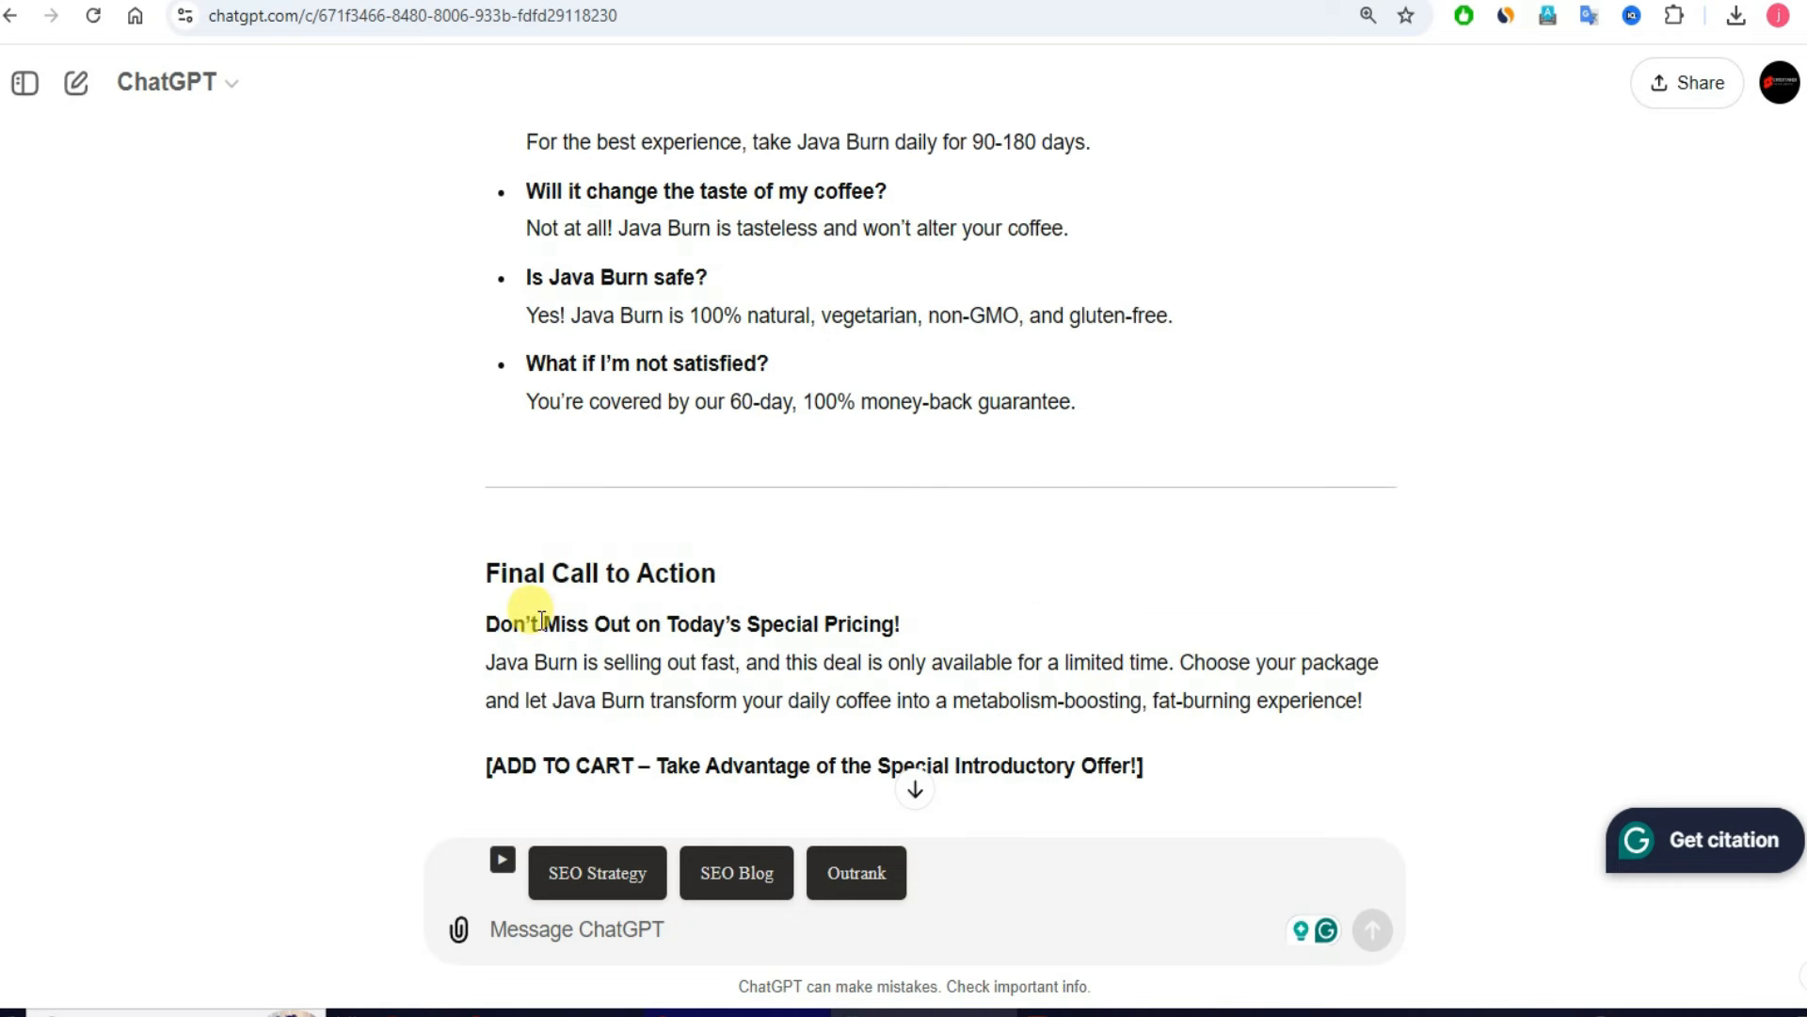
Step: Copy the line "Don't Miss Out on Today's Special Pricing!" from the Final Call to Action and return to the end of the Google Sites page
{"action": "left_click_drag", "start_coordinate": [480, 631], "coordinate": [923, 624]}
{"action": "key", "text": "ctrl+c"}
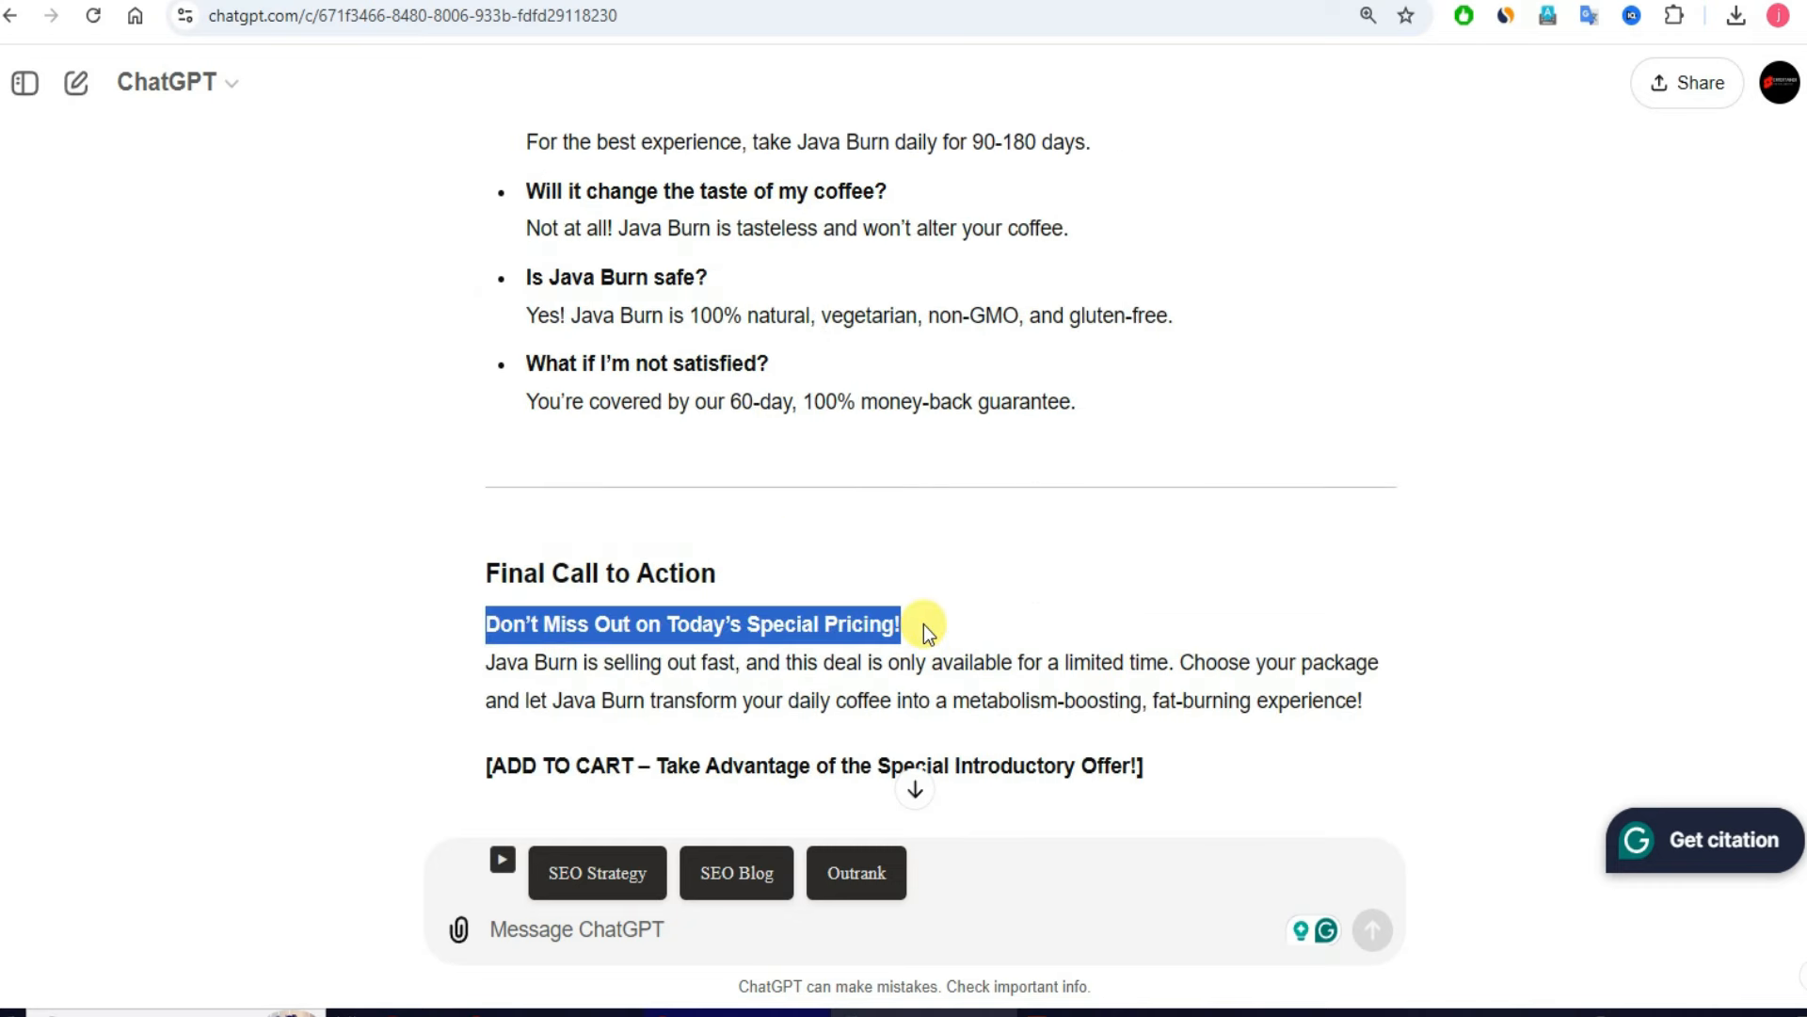
{"action": "scroll", "coordinate": [924, 624], "scroll_direction": "down", "scroll_amount": 3}
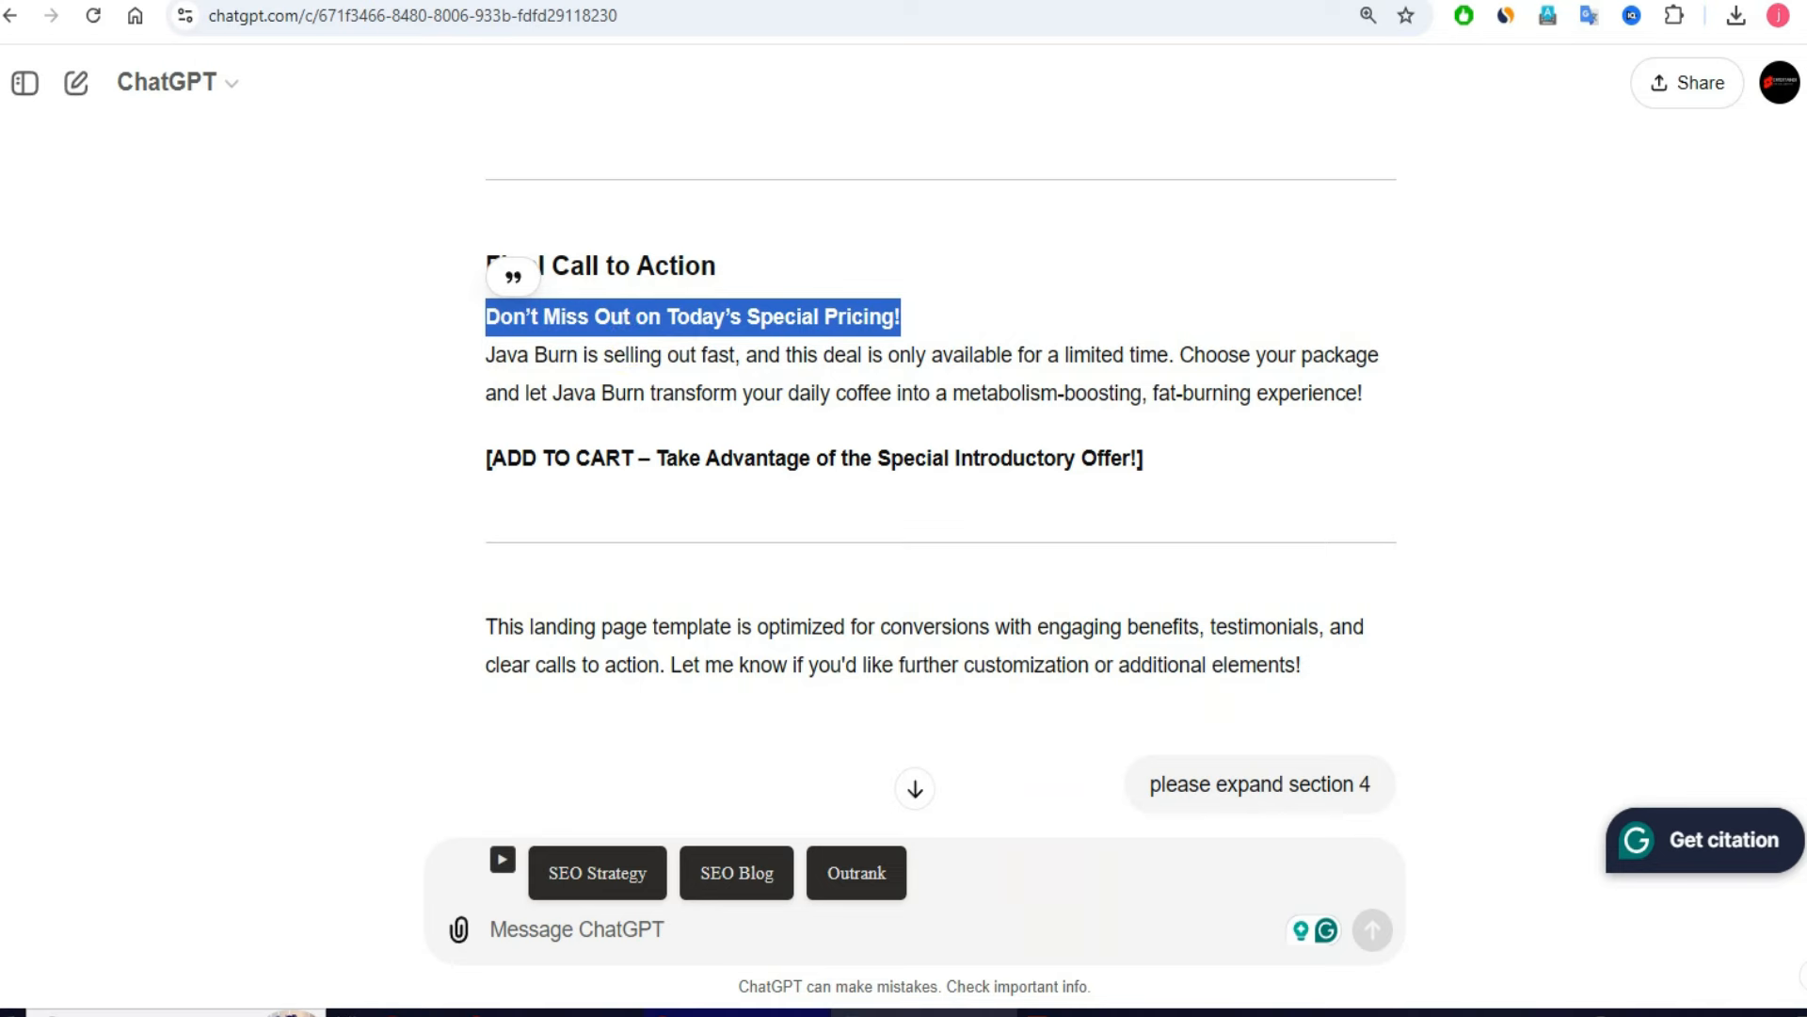
{"action": "key", "text": "alt+Tab"}
{"action": "scroll", "coordinate": [678, 565], "scroll_direction": "down", "scroll_amount": 7}
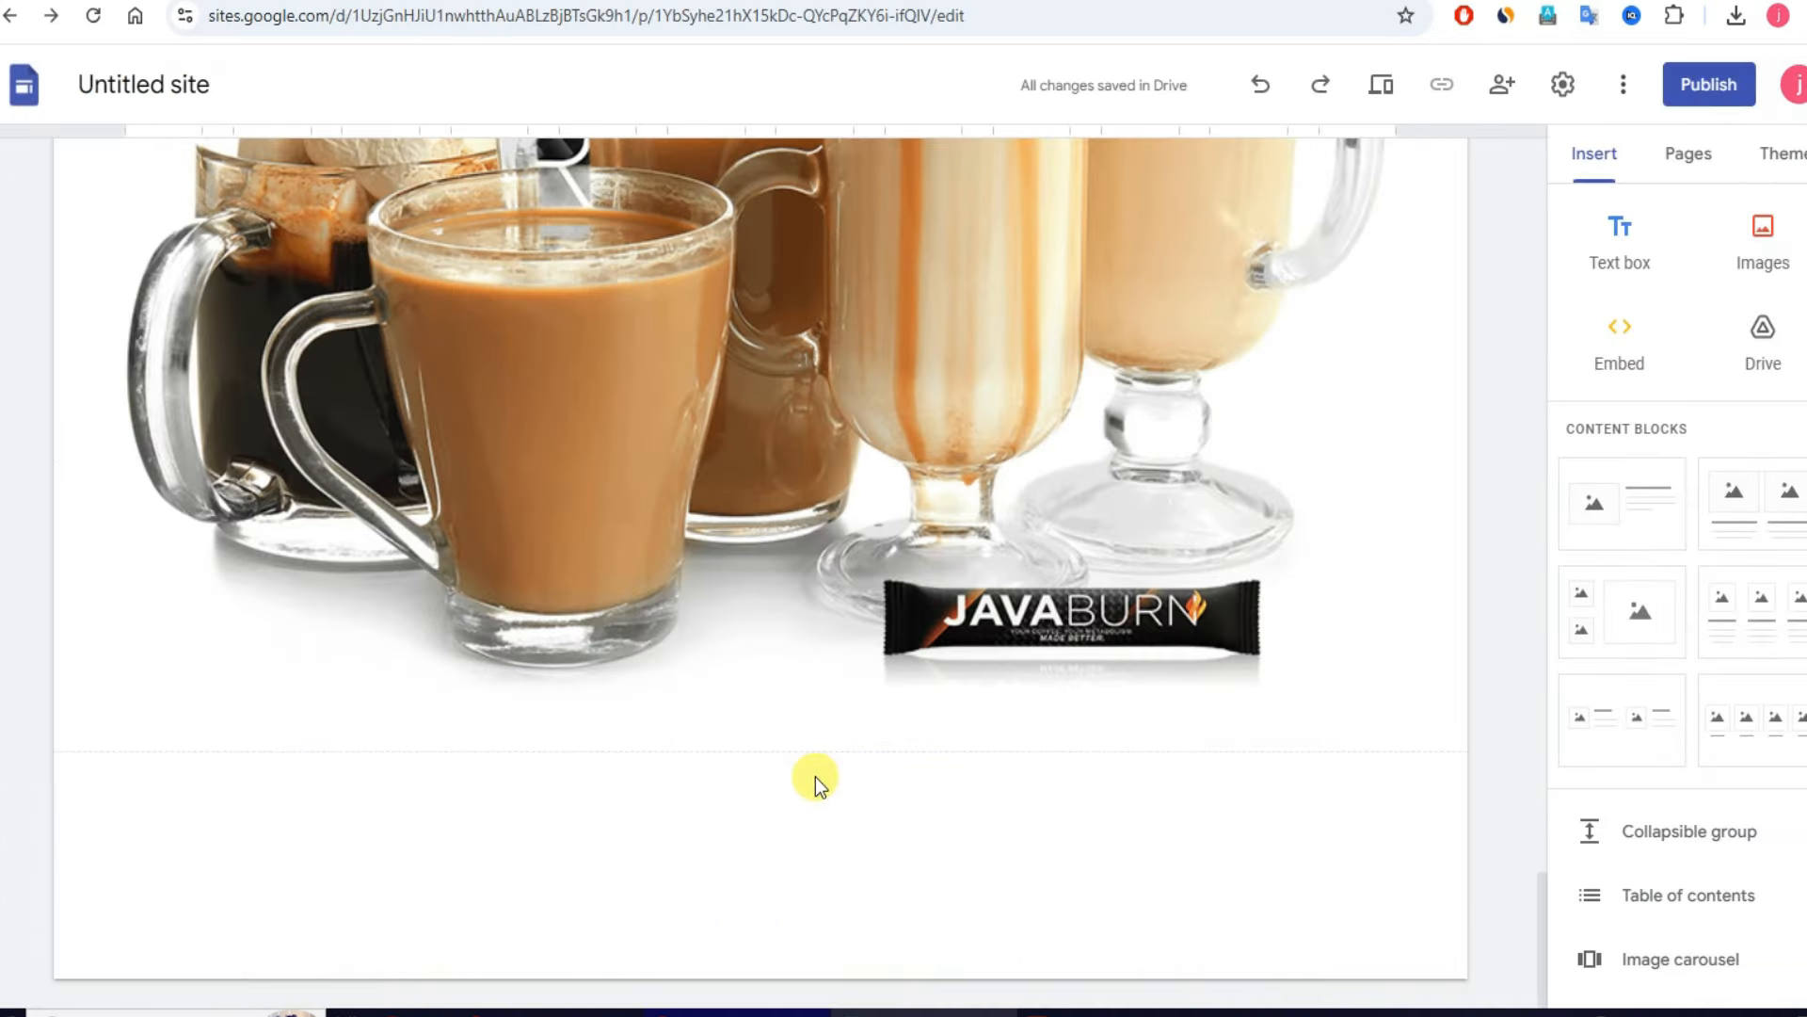
Step: Add the heading "Don't Miss Out on Today's Special Pricing!" below the coffee drinks image and format it as large, bold, dark brown text
{"action": "left_click", "coordinate": [1659, 255]}
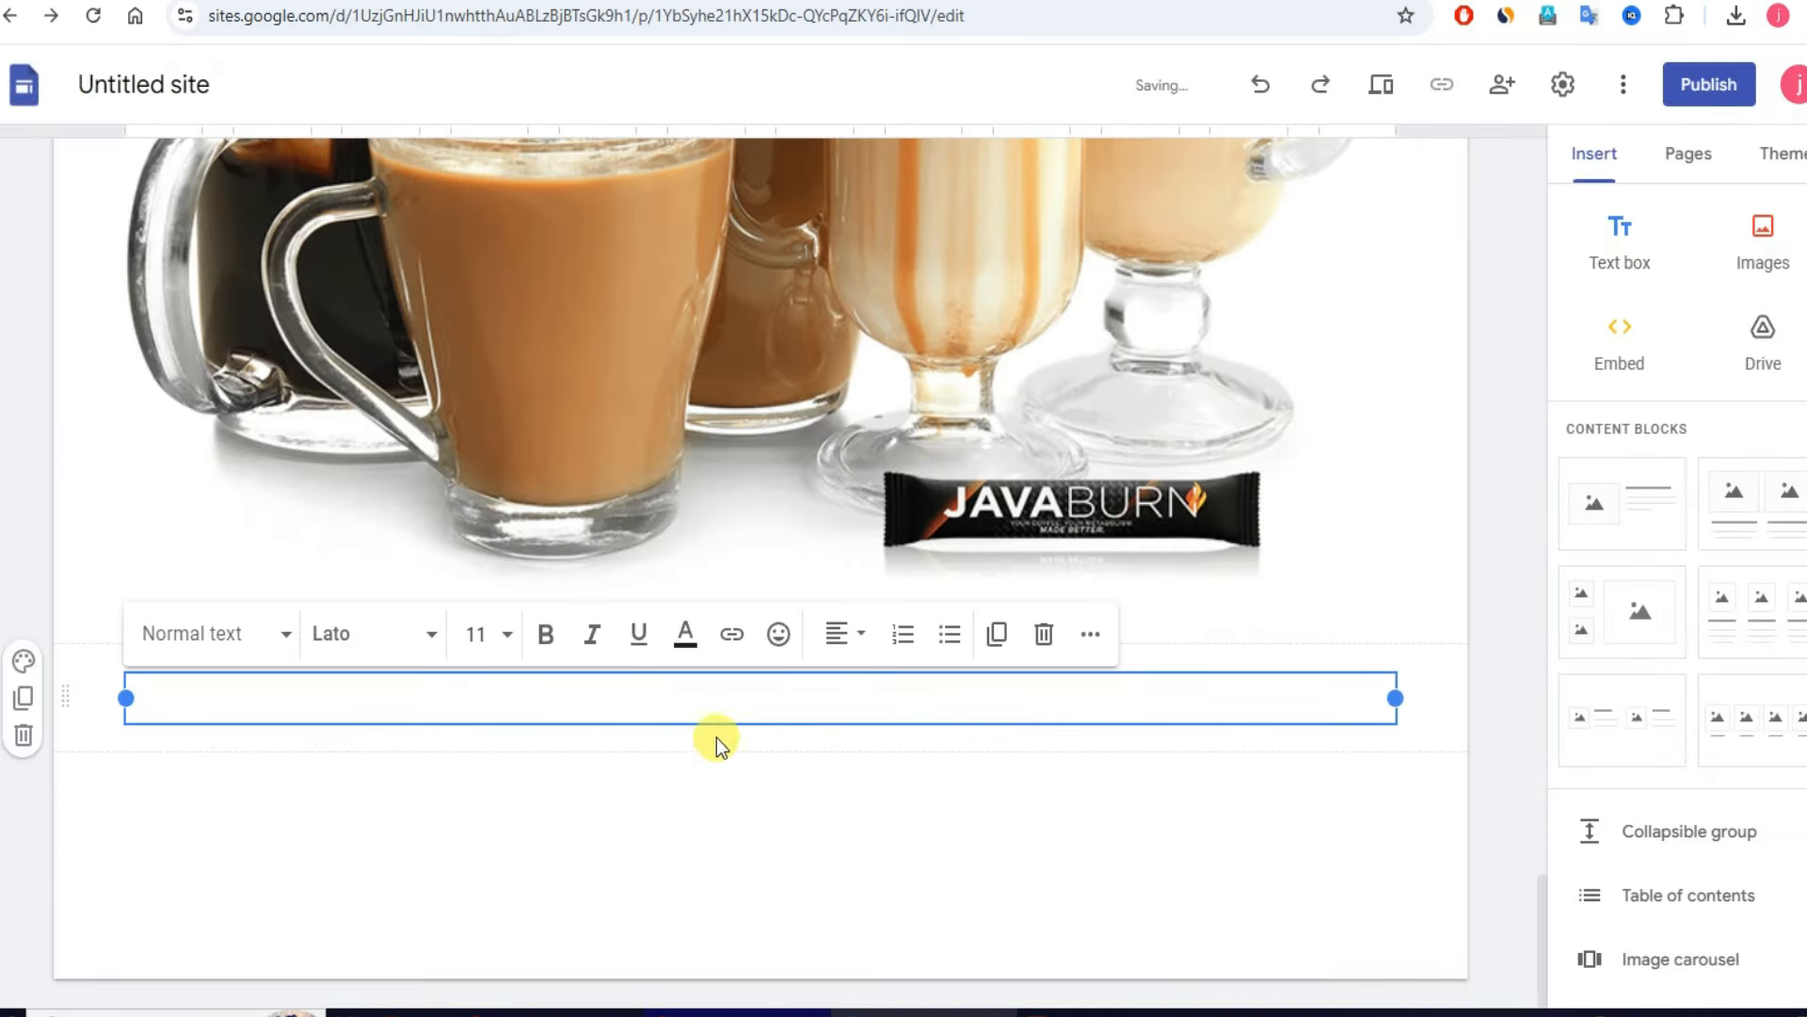
{"action": "key", "text": "ctrl+v"}
{"action": "left_click_drag", "start_coordinate": [525, 697], "coordinate": [88, 692]}
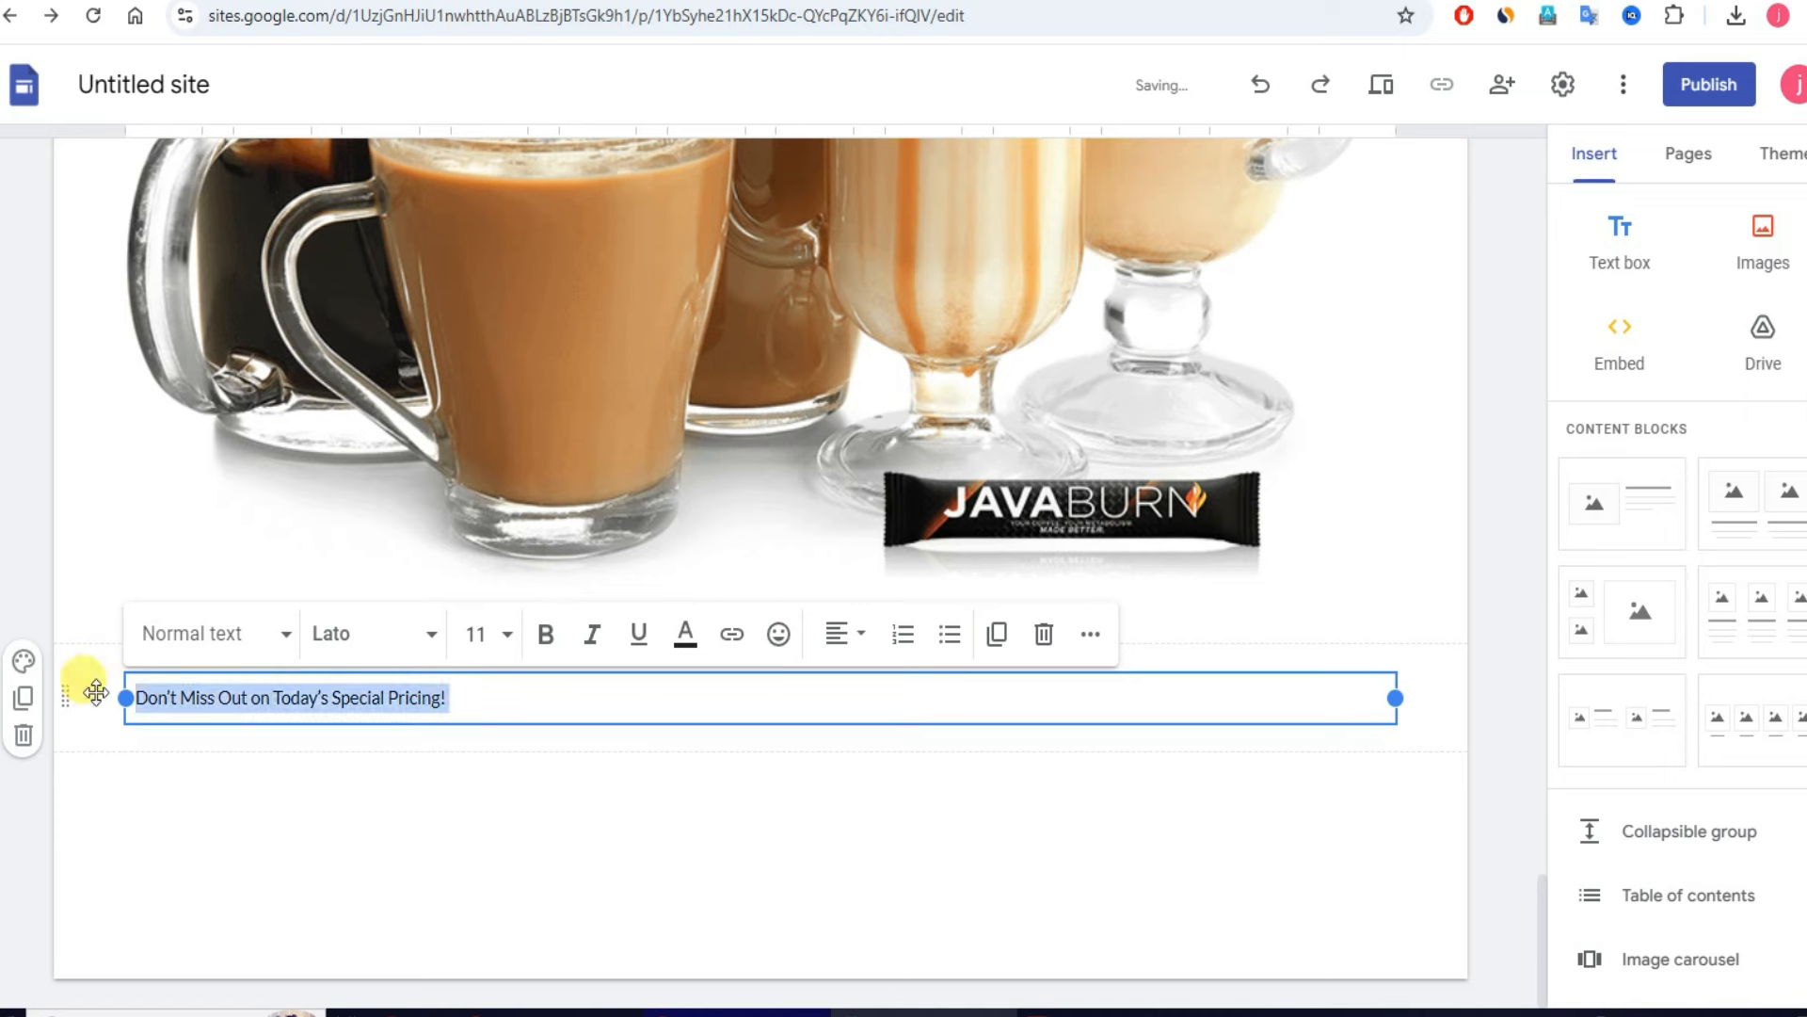
{"action": "left_click", "coordinate": [545, 633]}
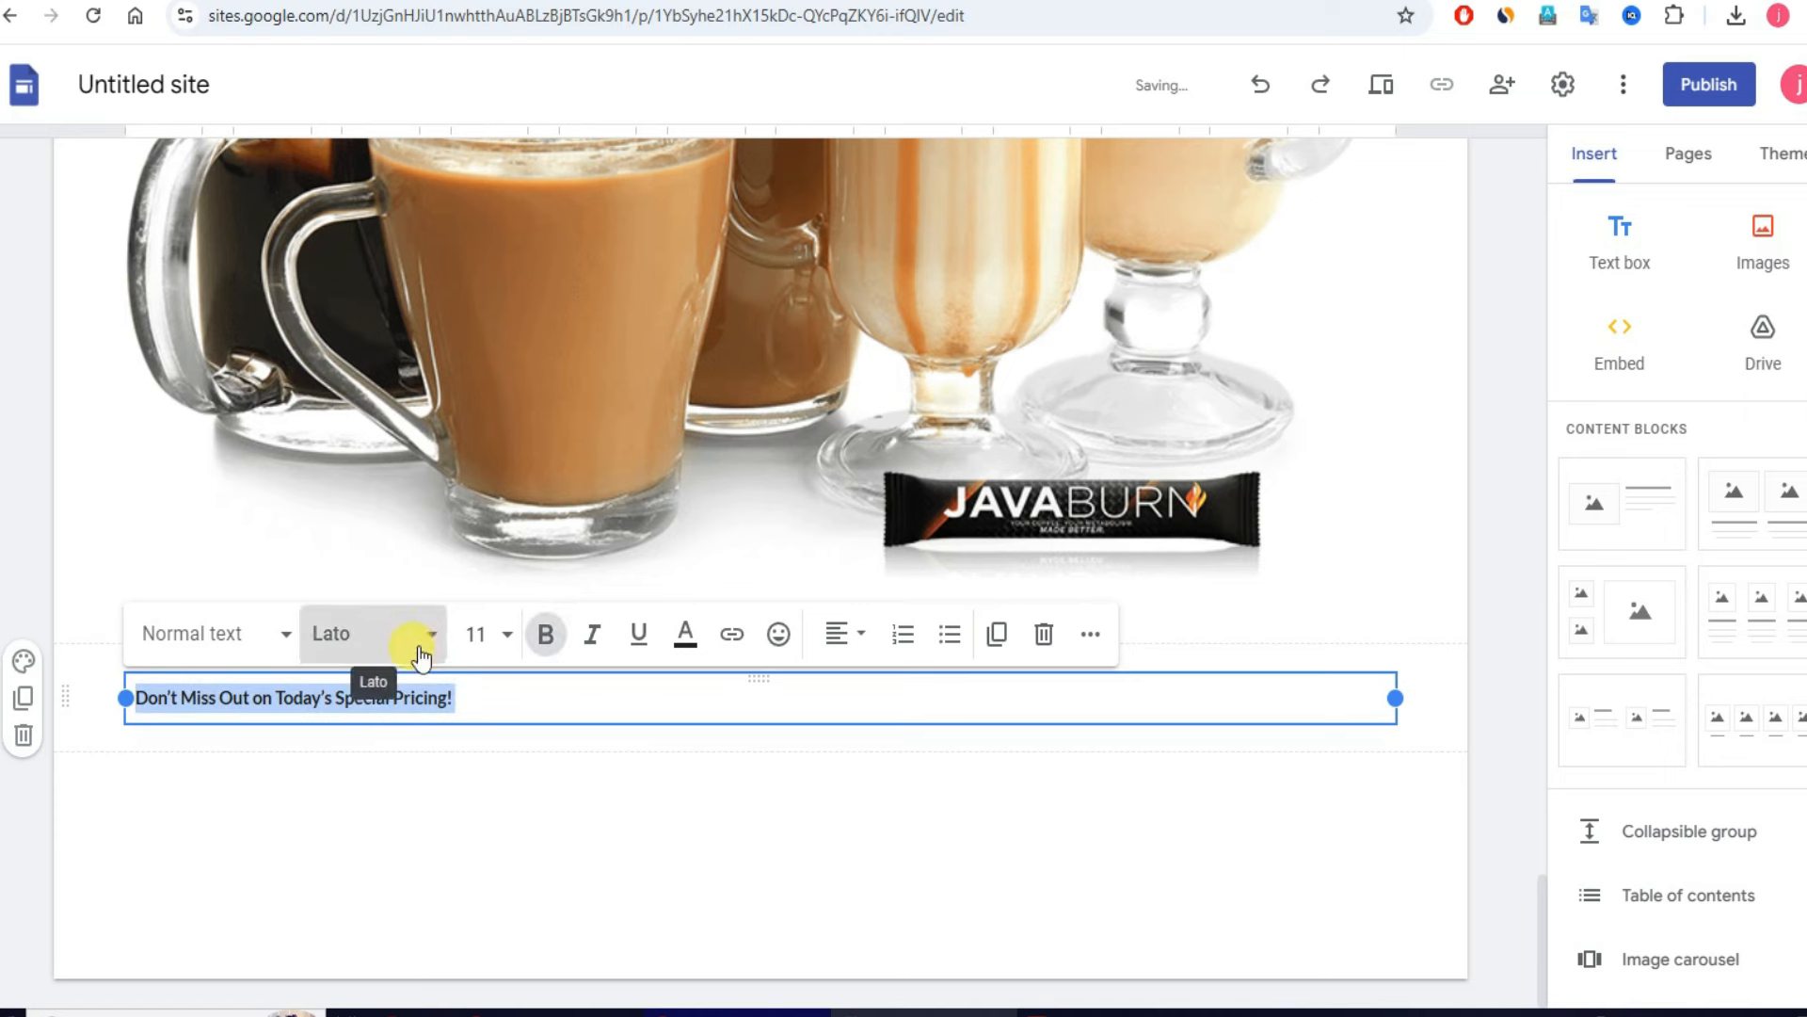
{"action": "left_click", "coordinate": [414, 639]}
{"action": "scroll", "coordinate": [442, 847], "scroll_direction": "down", "scroll_amount": 5}
{"action": "mouse_move", "coordinate": [527, 928]}
{"action": "left_click", "coordinate": [665, 908]}
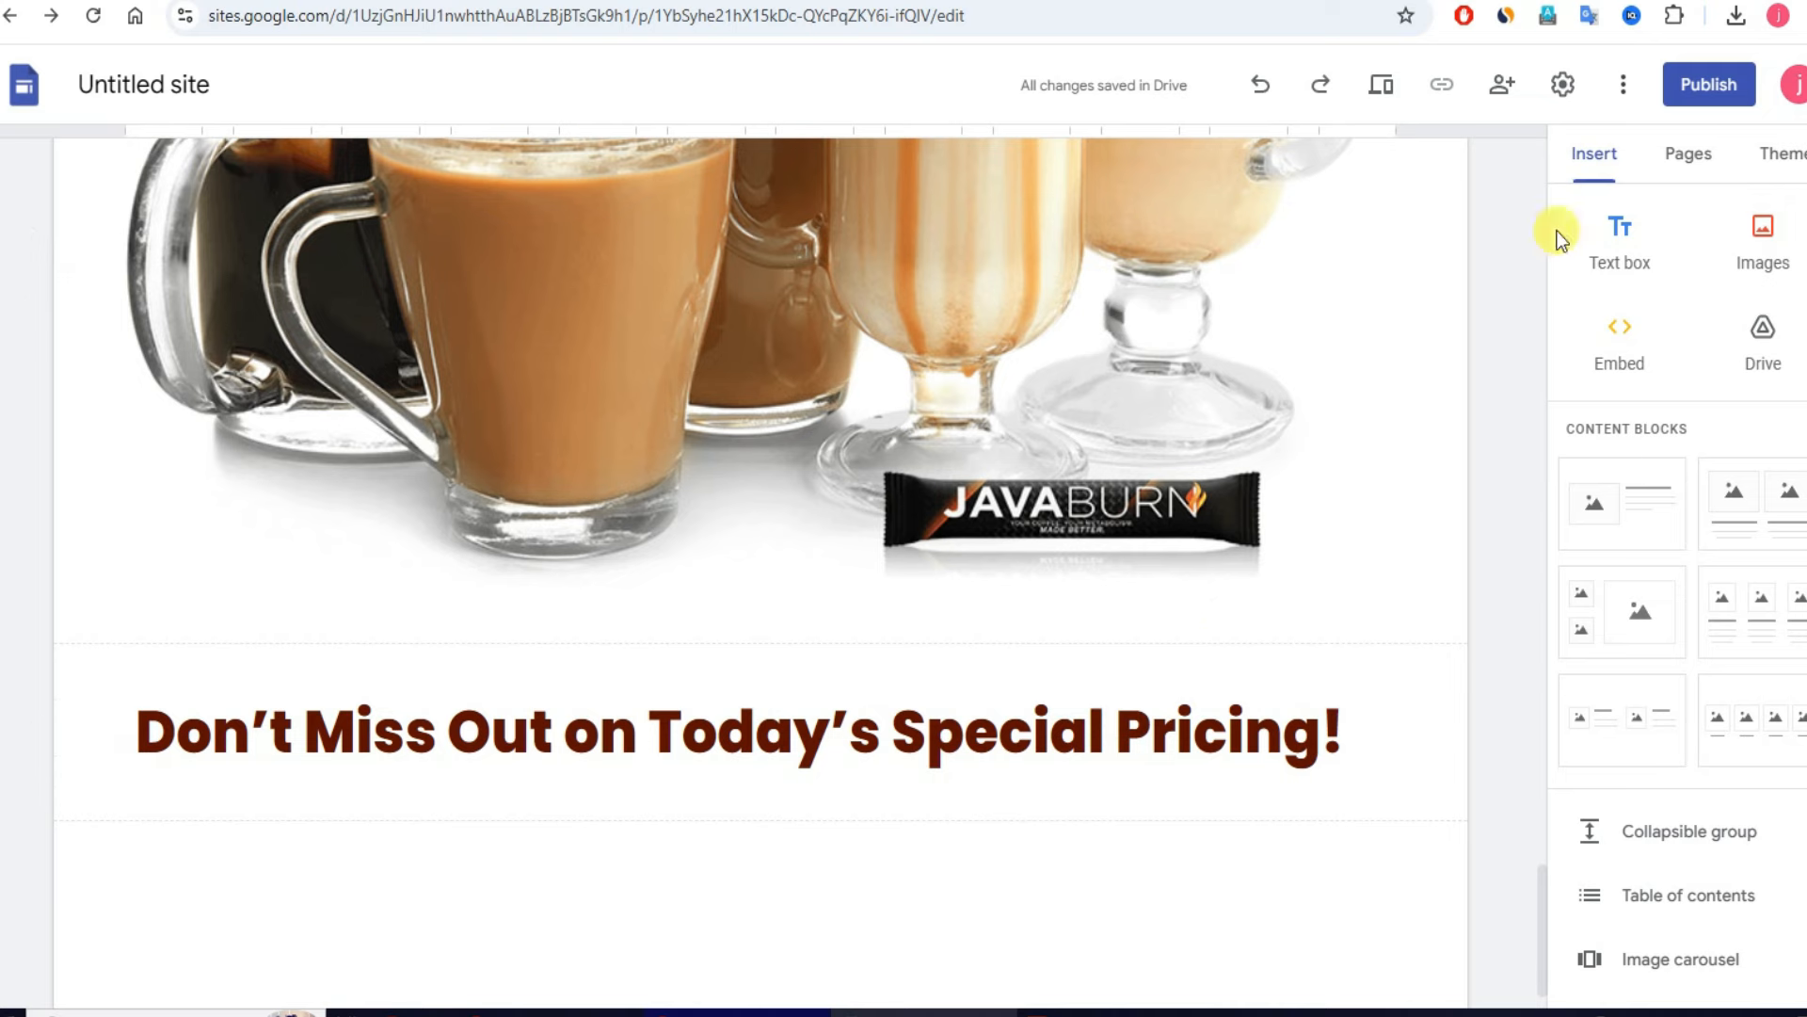
Step: Add a text box below the pricing heading with the paragraph from "Java Burn is selling out fast" through "metabolism-boosting, fat-burning experience!"
{"action": "left_click", "coordinate": [1605, 231]}
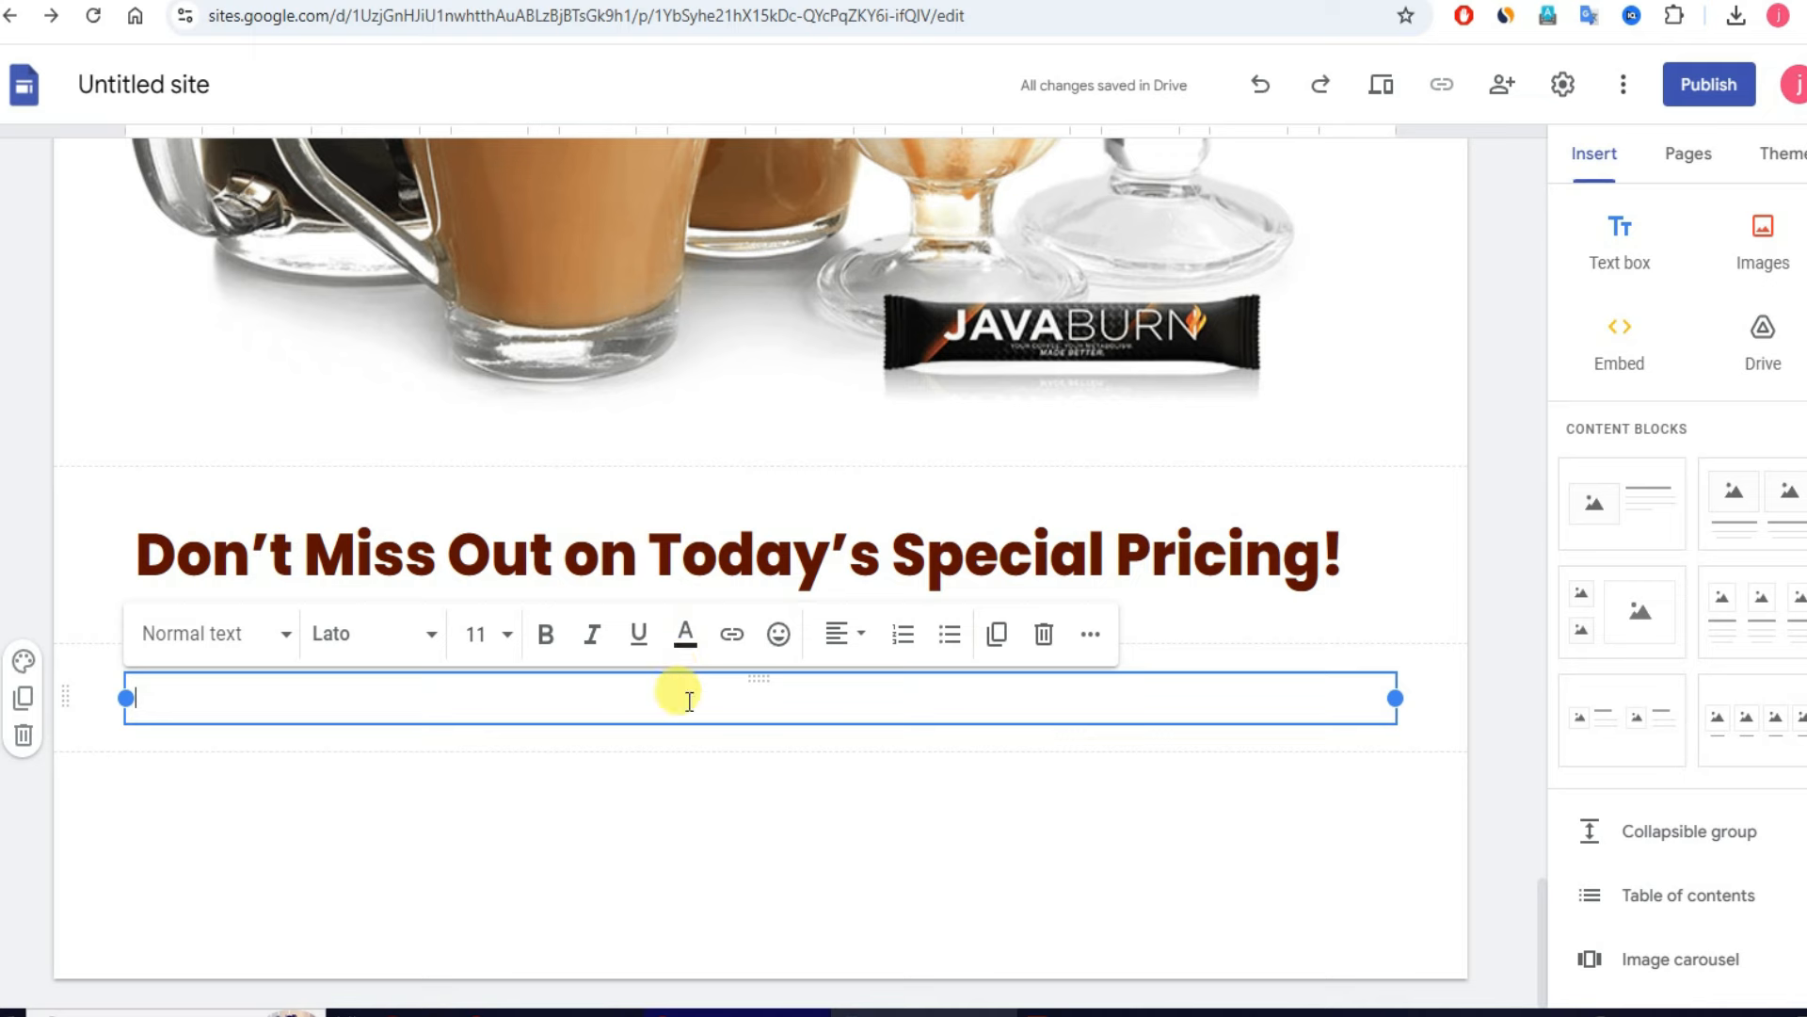
{"action": "type", "text": "Java Burn is selling out fast, and this deal is only available for a limited time. Choose your package and let Java Burn transform your daily coffee into a metabolism-boosting, fat-burning experience!"}
Step: Start inserting a button below the closing paragraph and name it "Go To Official Website"
{"action": "scroll", "coordinate": [1647, 512], "scroll_direction": "down", "scroll_amount": 8}
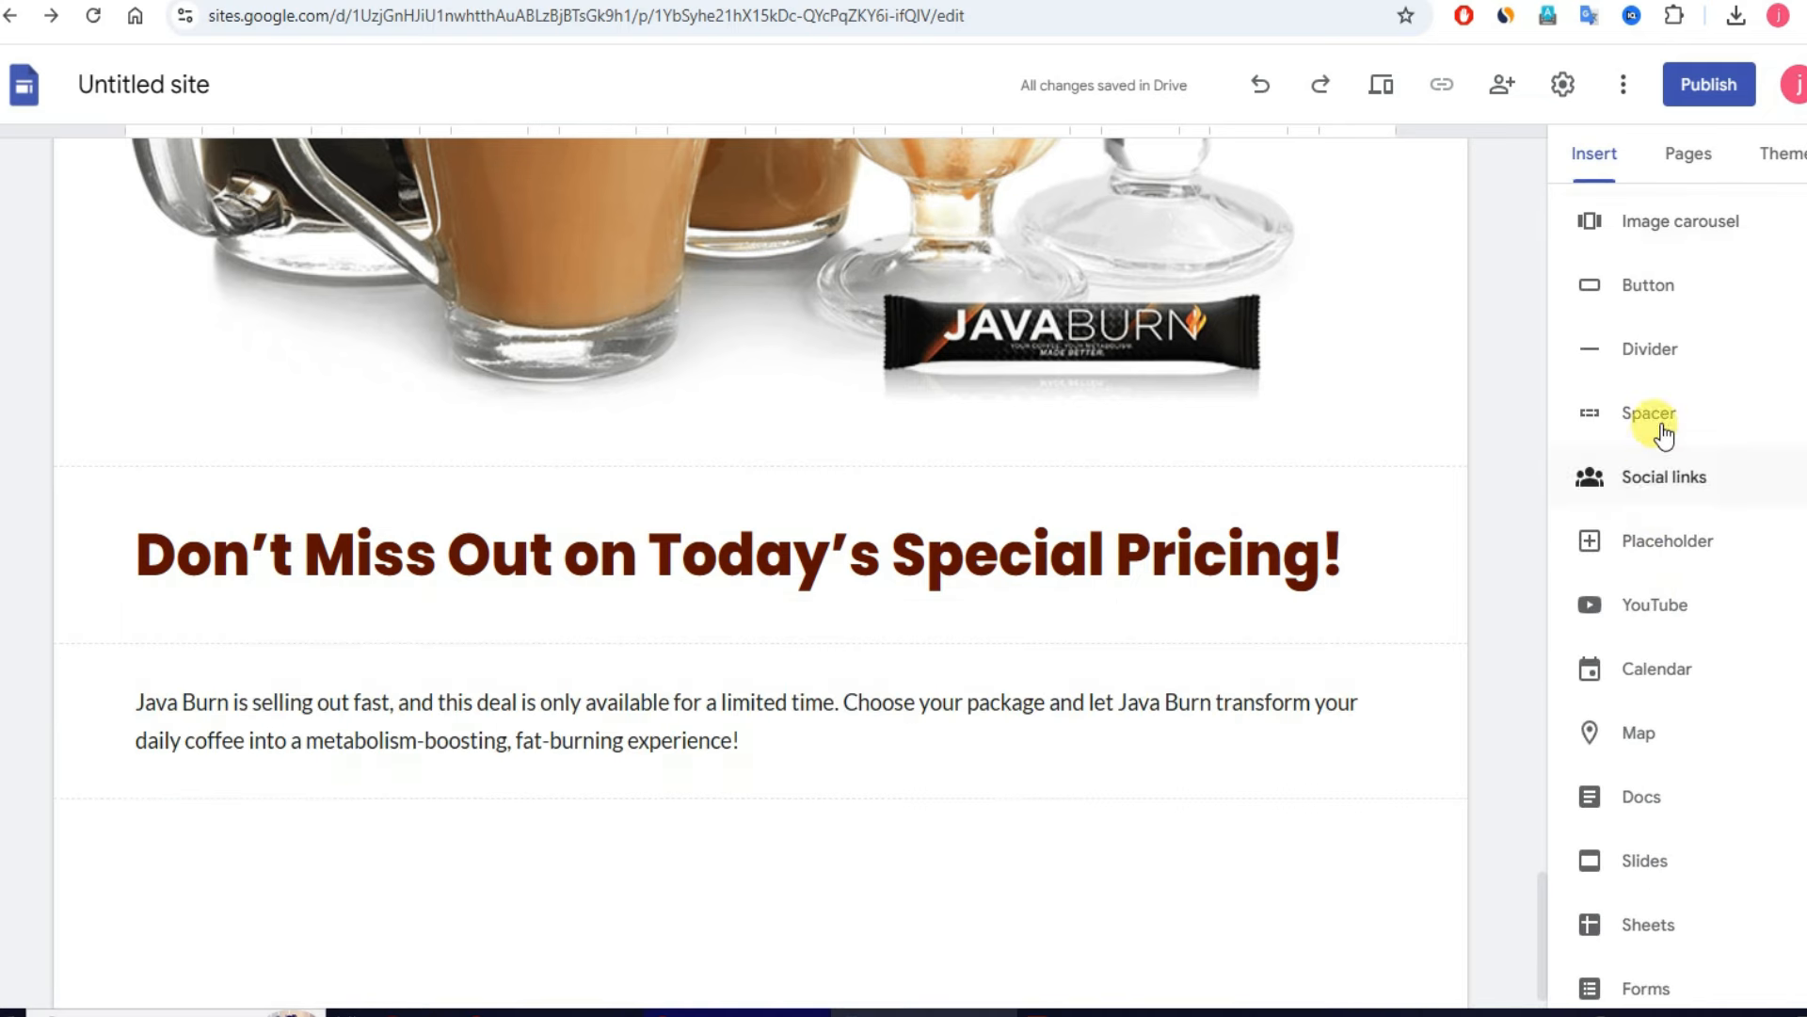
{"action": "left_click", "coordinate": [1661, 287]}
{"action": "type", "text": "Go"}
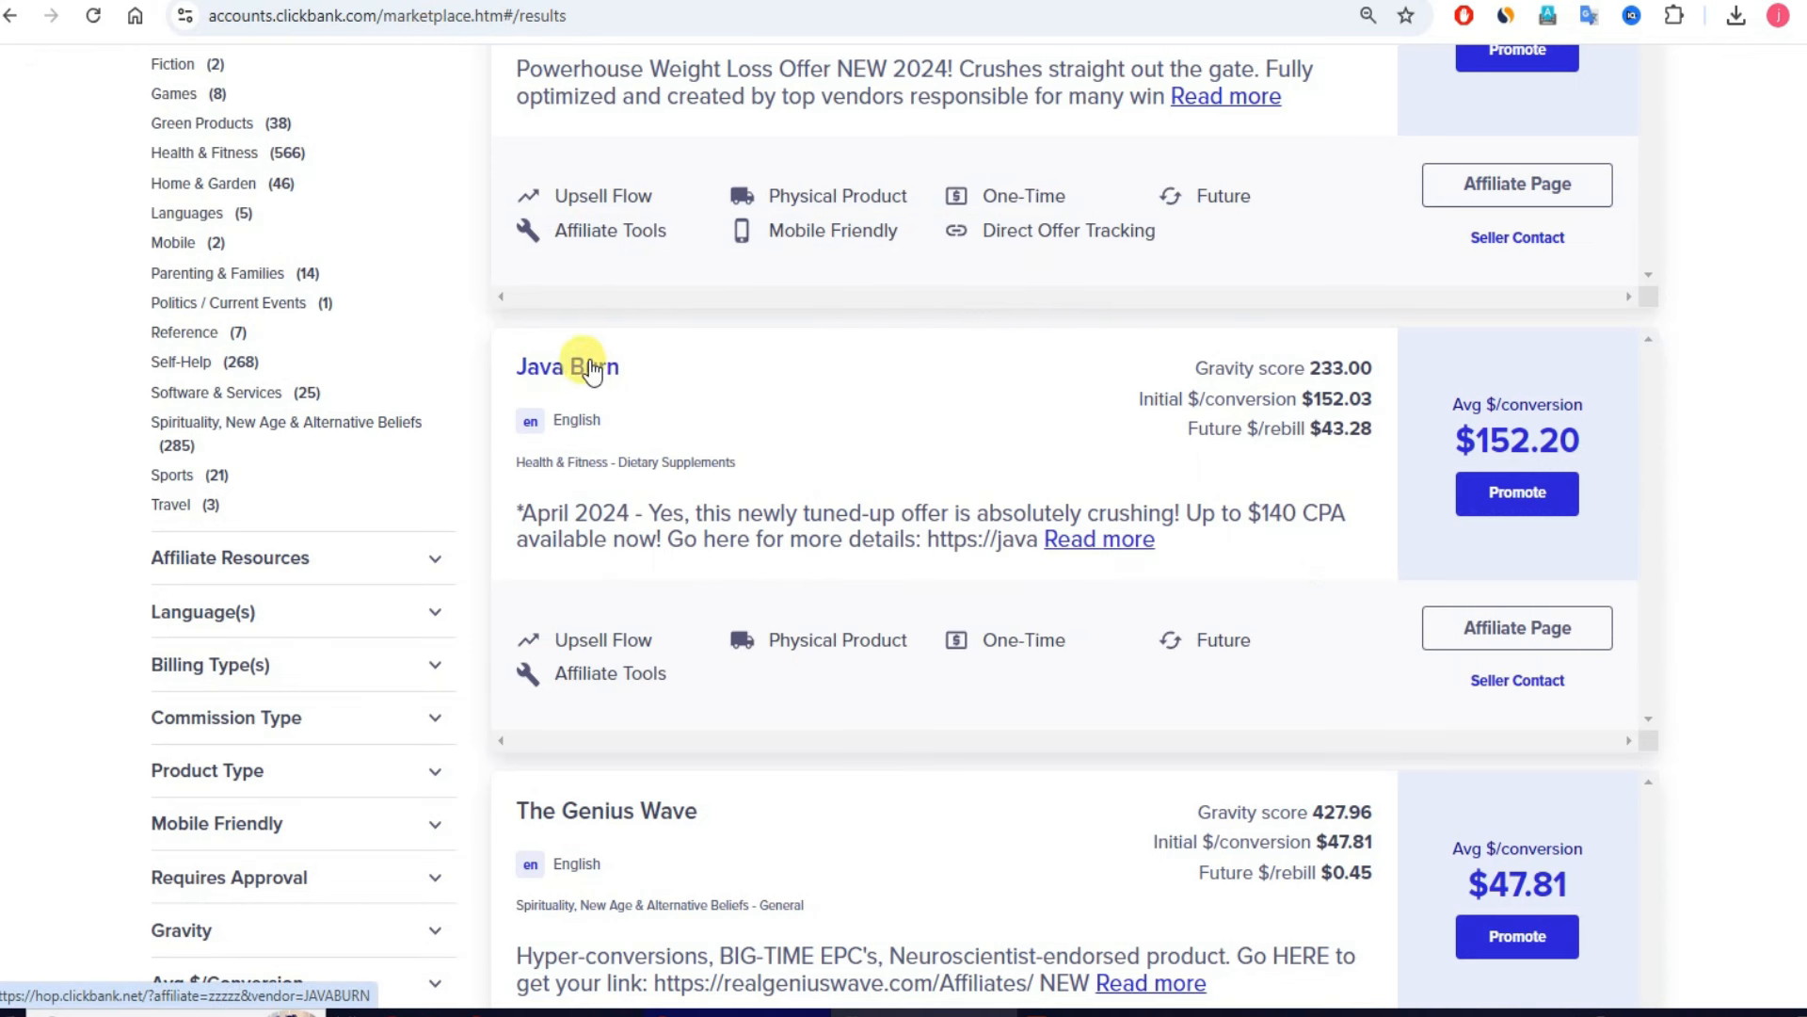
Step: On the Java Burn affiliate page, generate and copy a Java Burn Main VSL hoplink with the affiliate ID and tracking ID GS, then return to the button's link
{"action": "left_click", "coordinate": [791, 422]}
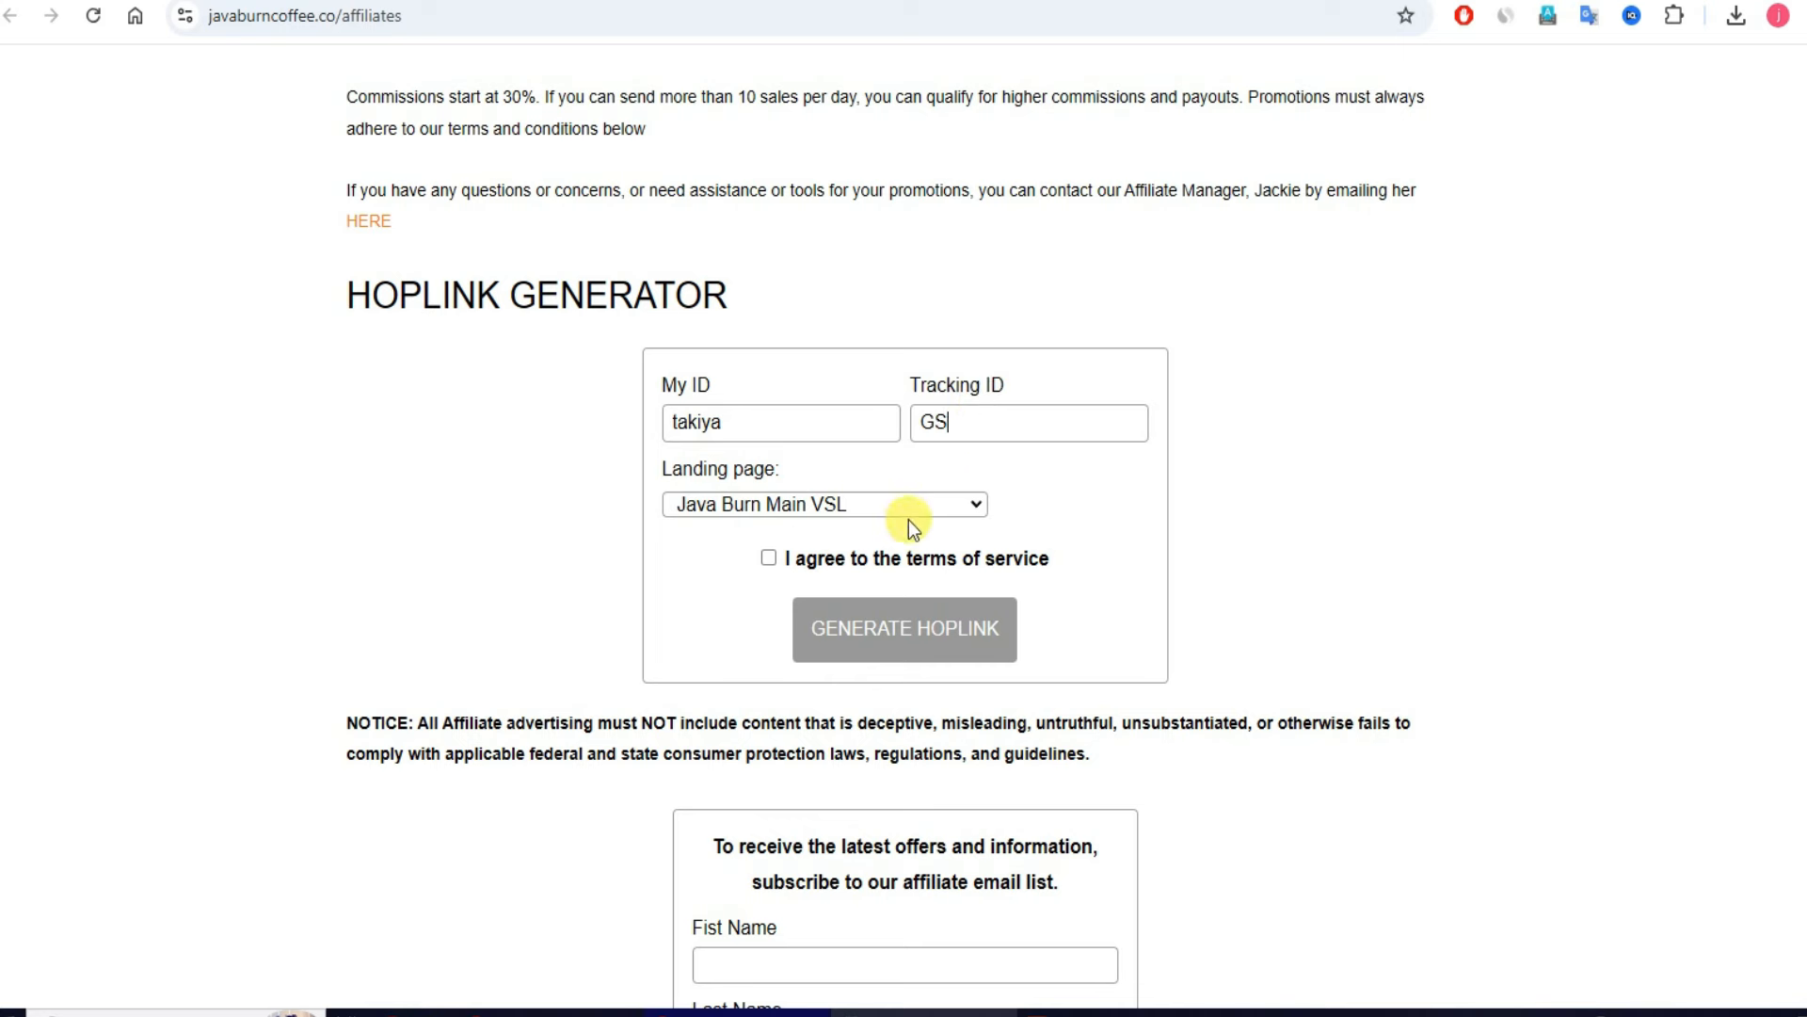
{"action": "left_click", "coordinate": [769, 558]}
{"action": "left_click", "coordinate": [856, 625]}
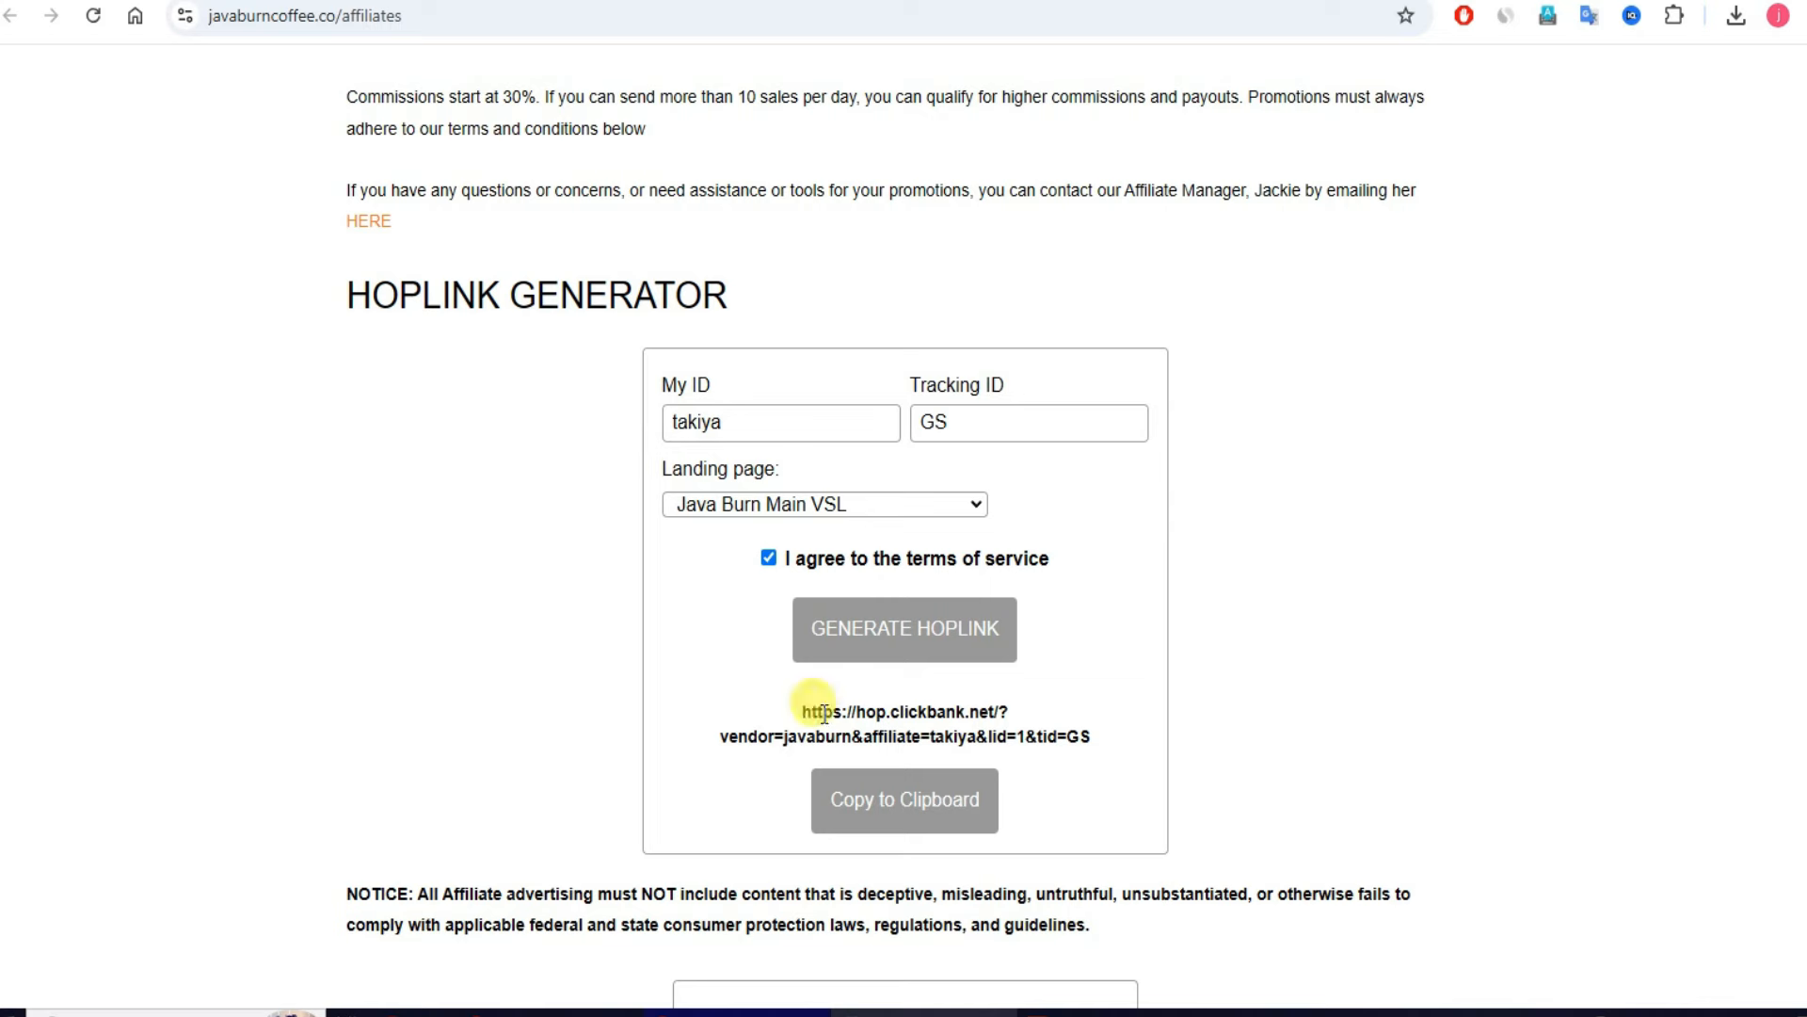
{"action": "left_click_drag", "start_coordinate": [825, 714], "coordinate": [1115, 737]}
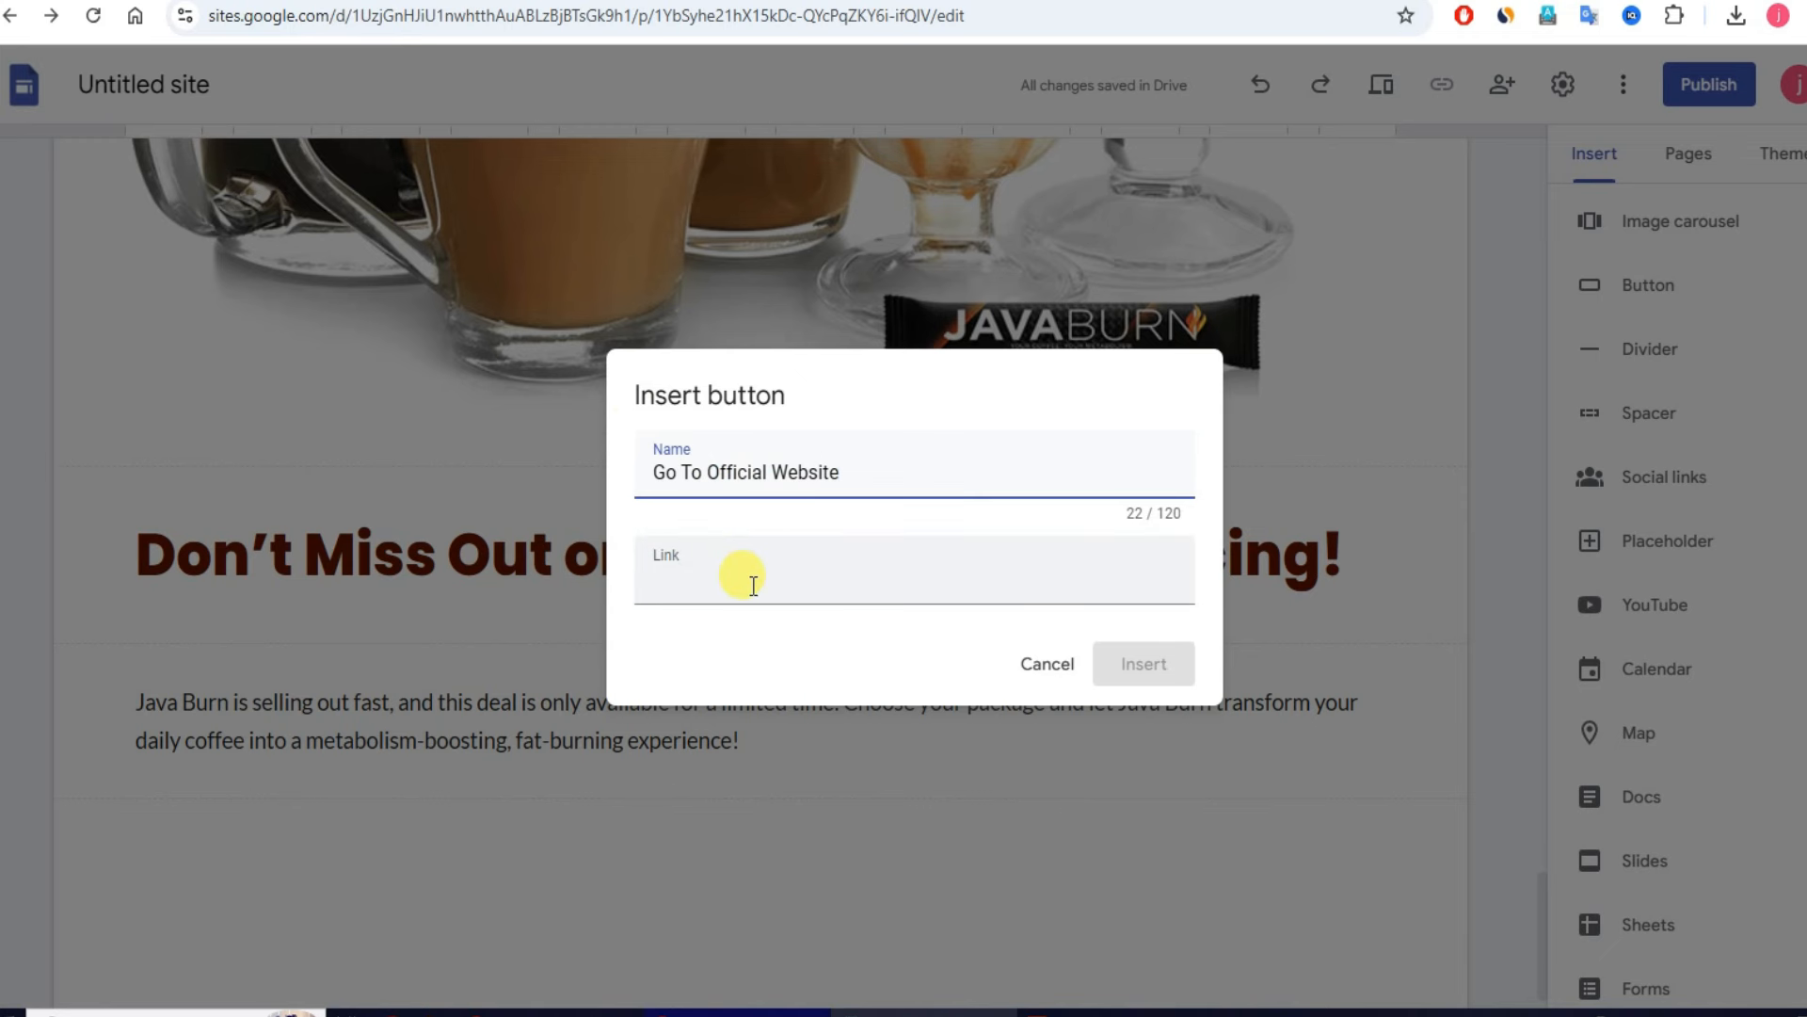
{"action": "left_click", "coordinate": [753, 585]}
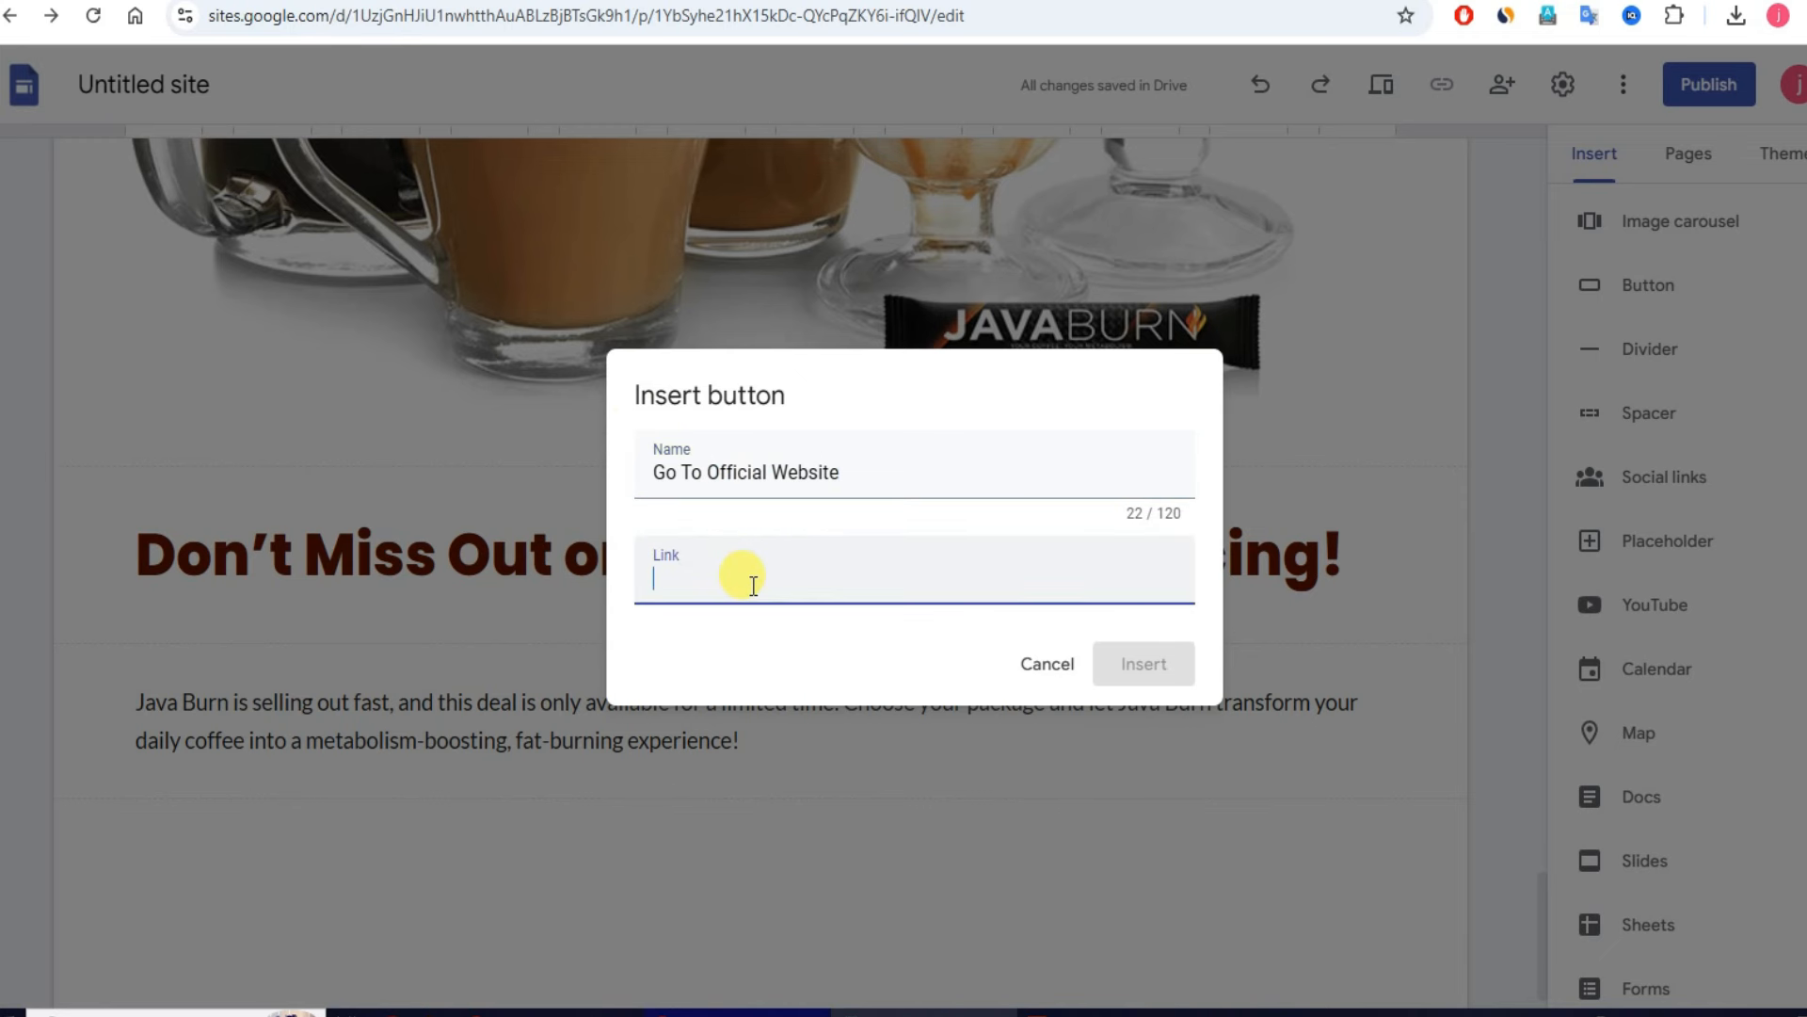